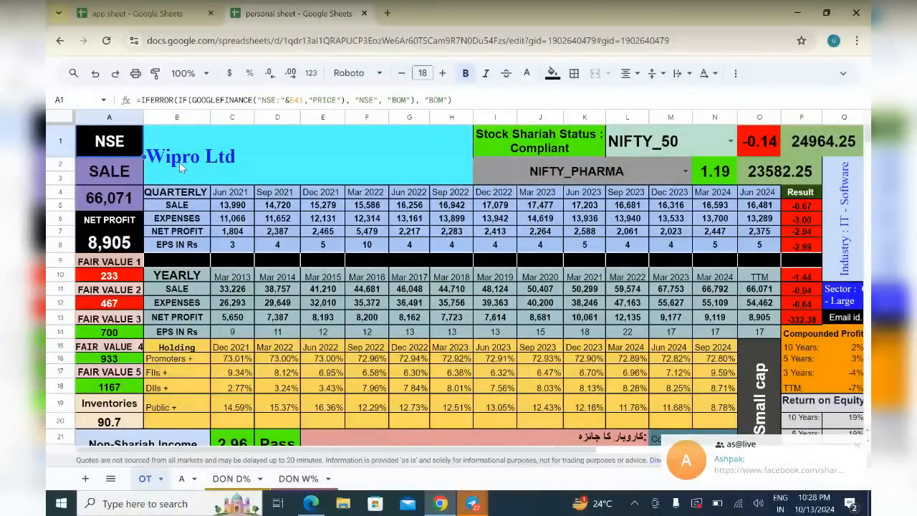
Examine the QUARTERLY and YEARLY results tables for Wipro Ltd, including the sale, expenses, net profit and EPS rows
key("Right")
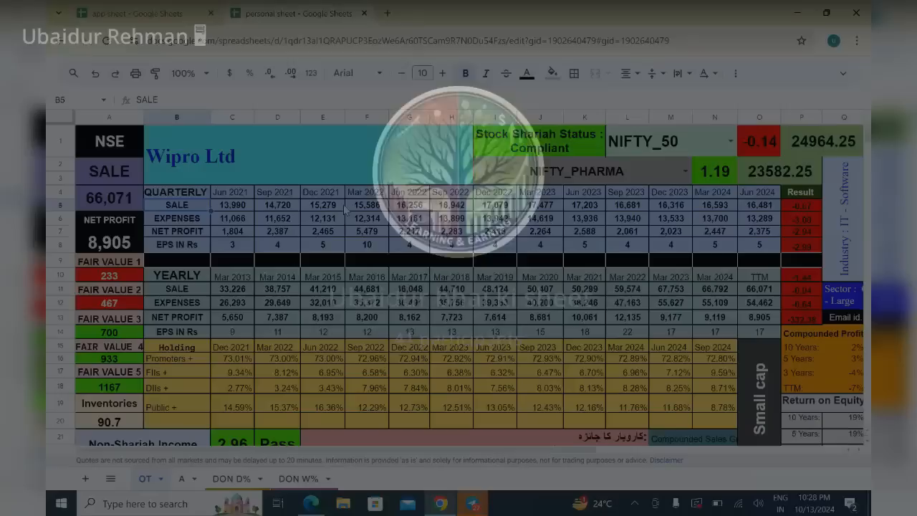
key("Right")
key("Right")
key("Right")
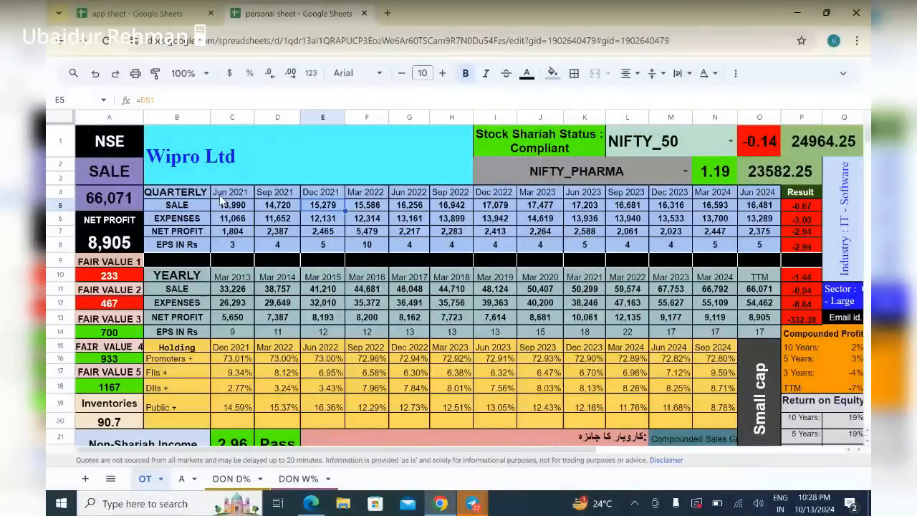
left_click(190, 198)
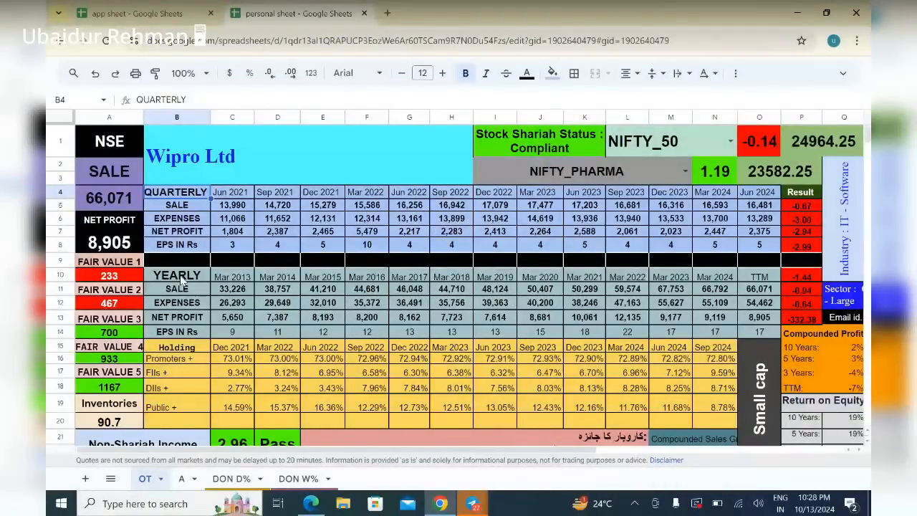
left_click(181, 280)
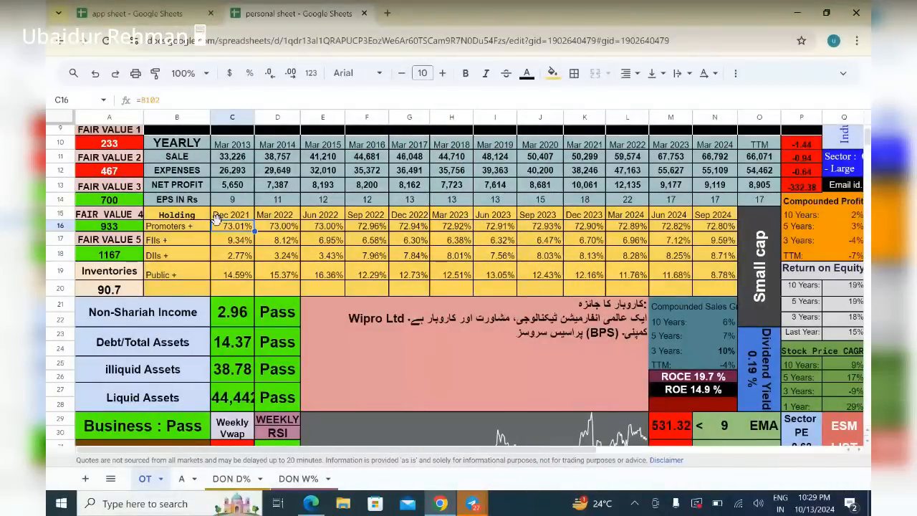
left_click(182, 202)
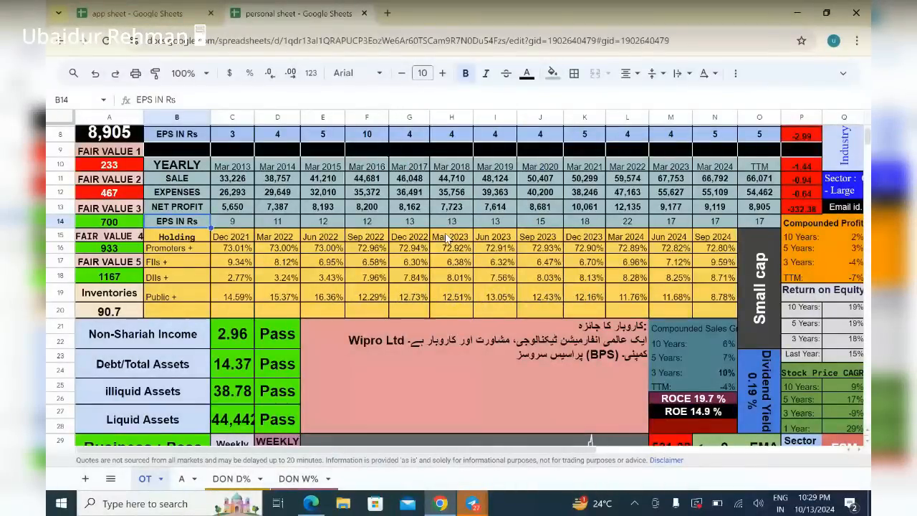
Examine the dashboard's shareholding, growth, return, volume, EMA, PE and price blocks, ending back at the company heading
scroll(446, 238, "down", 2)
scroll(445, 238, "down", 3)
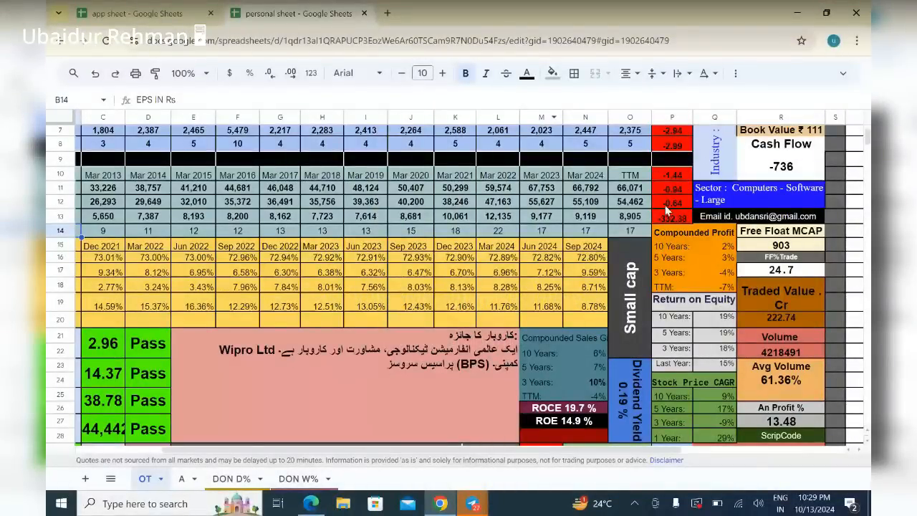
scroll(665, 205, "down", 2)
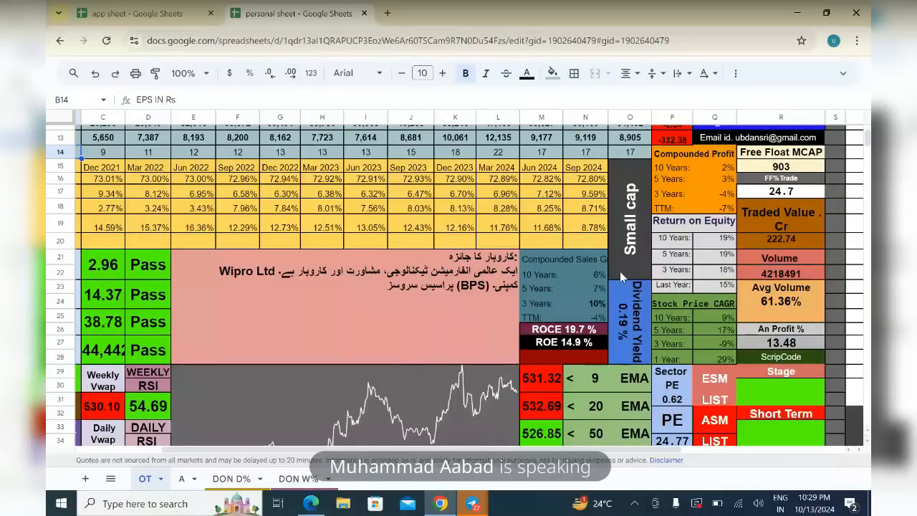
scroll(619, 271, "down", 1)
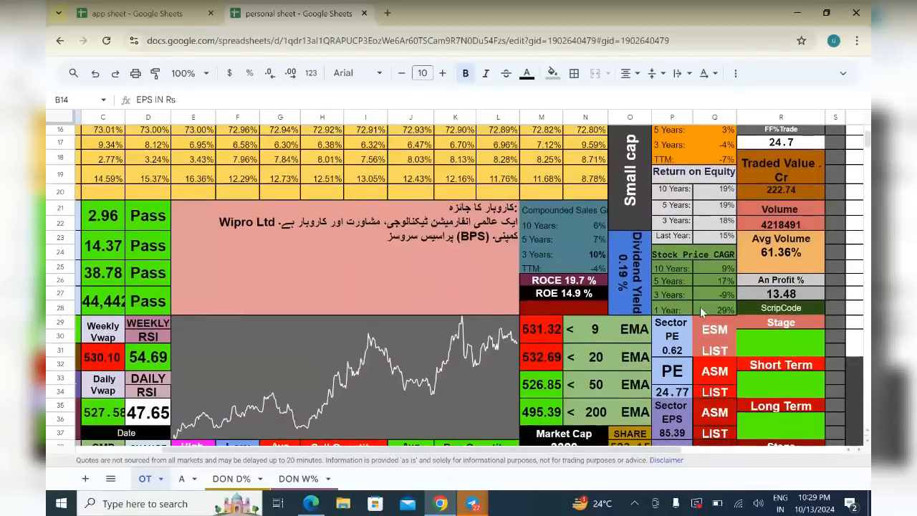
scroll(700, 307, "up", 5)
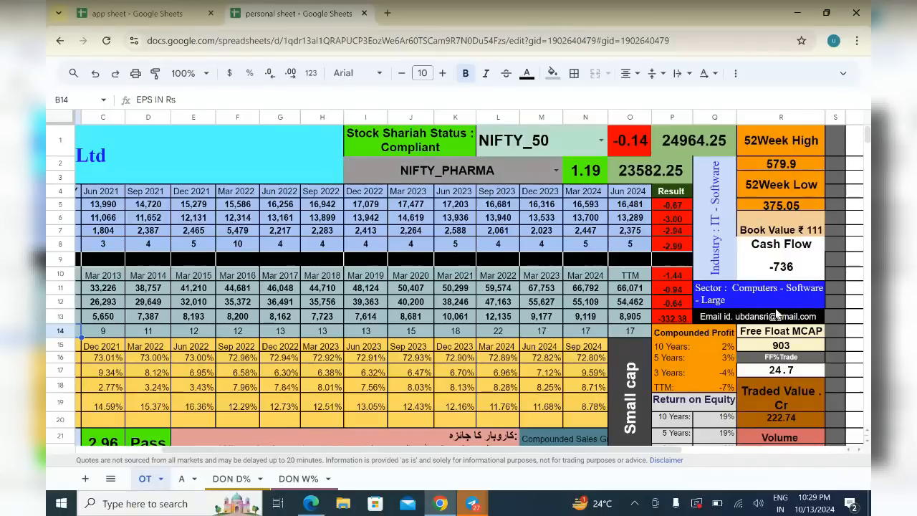
scroll(776, 313, "down", 5)
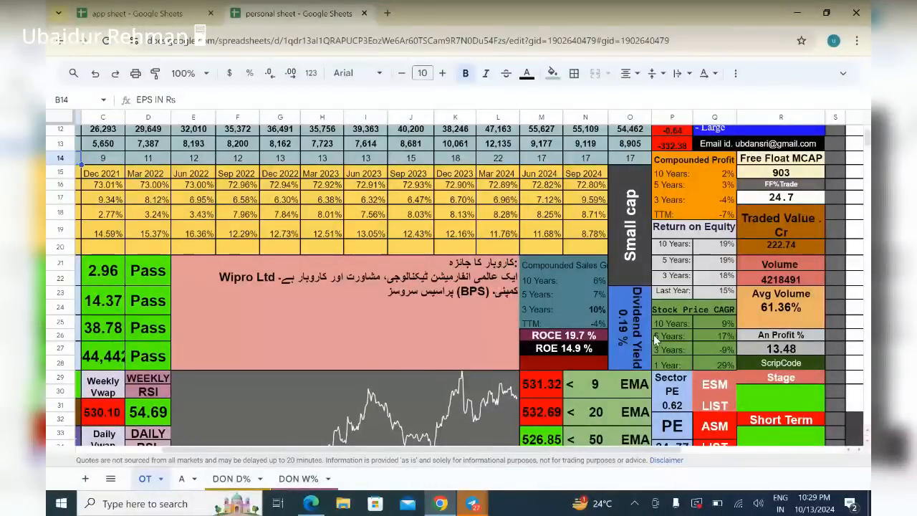
scroll(658, 335, "down", 3)
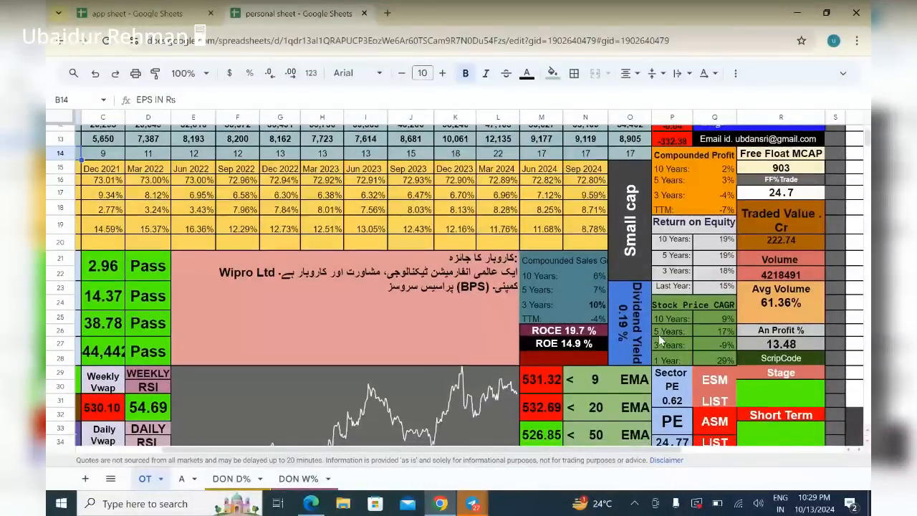
scroll(660, 343, "down", 2)
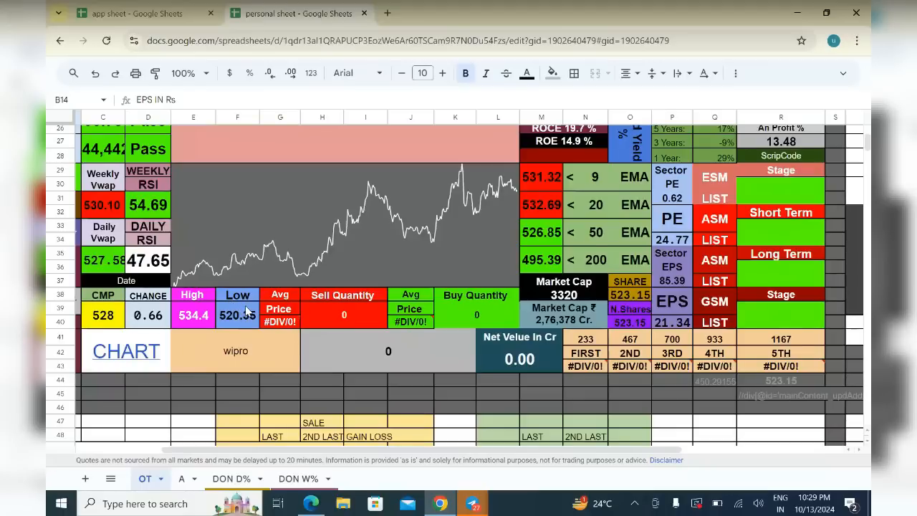
scroll(246, 310, "up", 10)
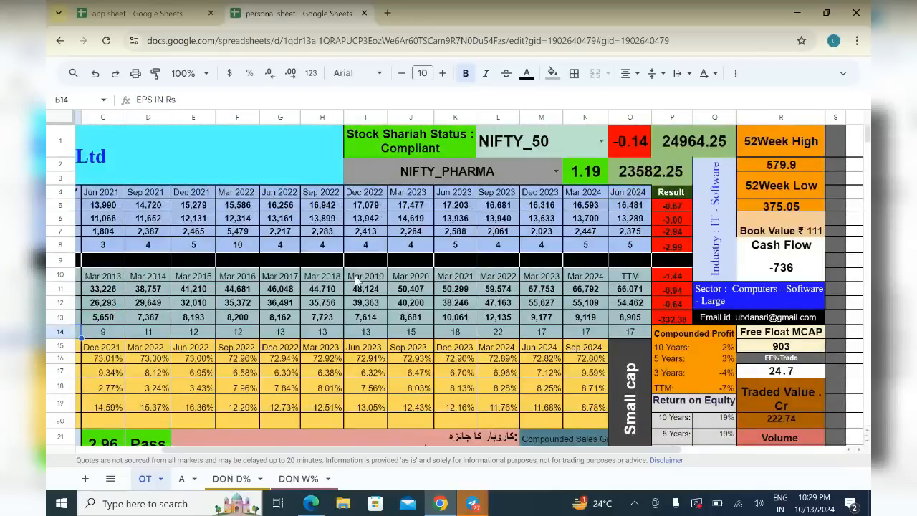
scroll(356, 283, "left", 2)
scroll(356, 283, "left", 2)
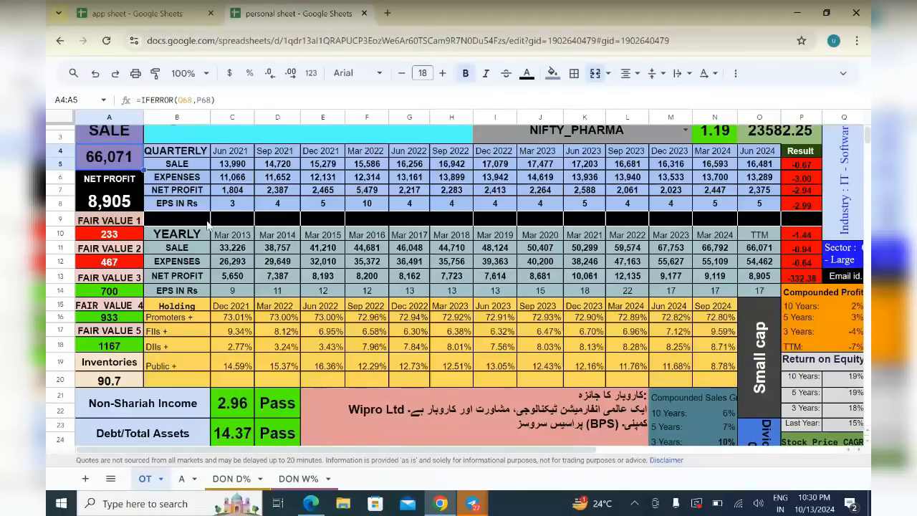
Inspect the formula behind the SHARE figure in O38 and the FAIR VALUE 1 formula in A10
scroll(207, 225, "down", 5)
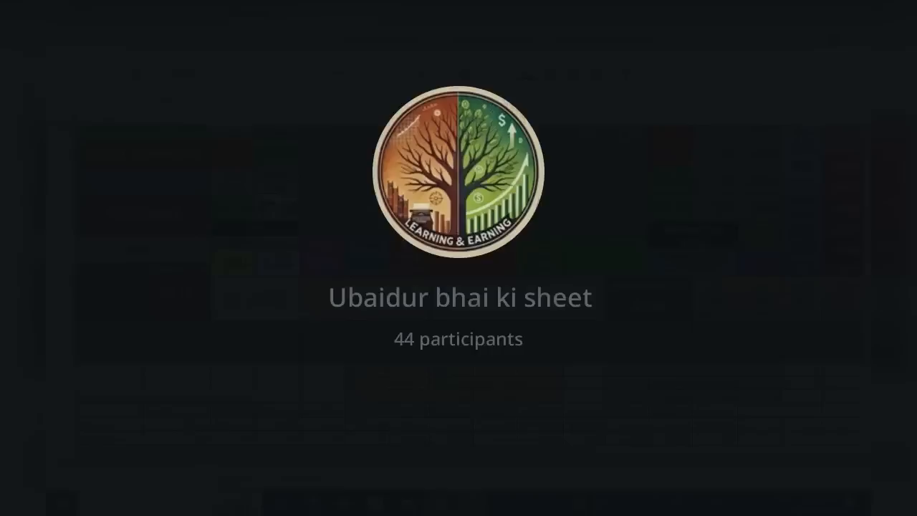
left_click(755, 244)
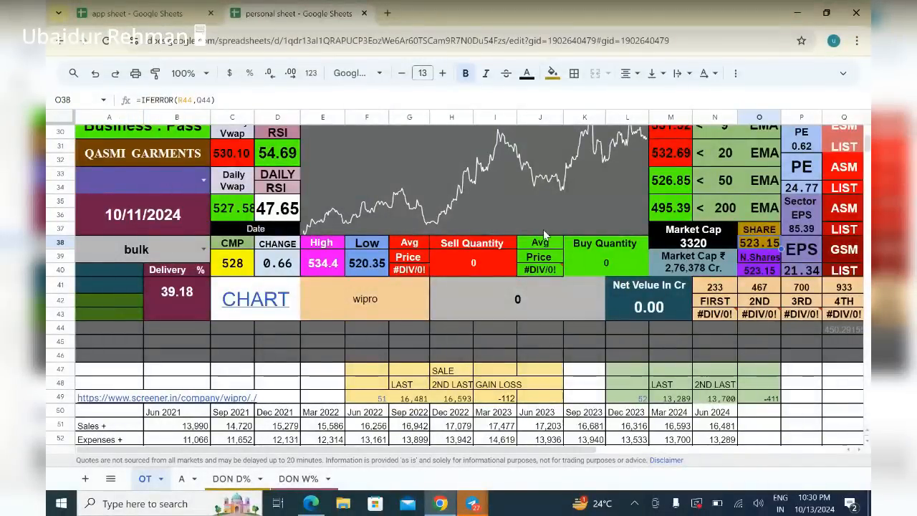
scroll(538, 234, "up", 7)
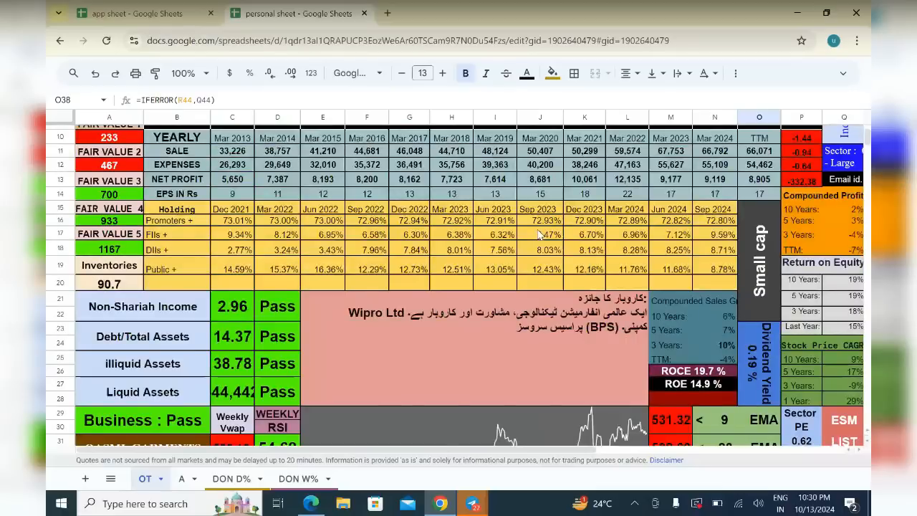
scroll(539, 235, "up", 3)
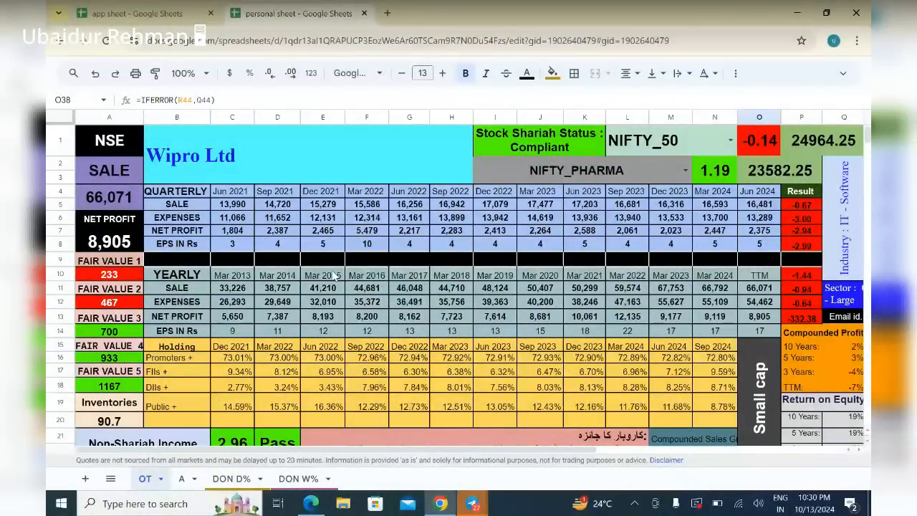
left_click(105, 279)
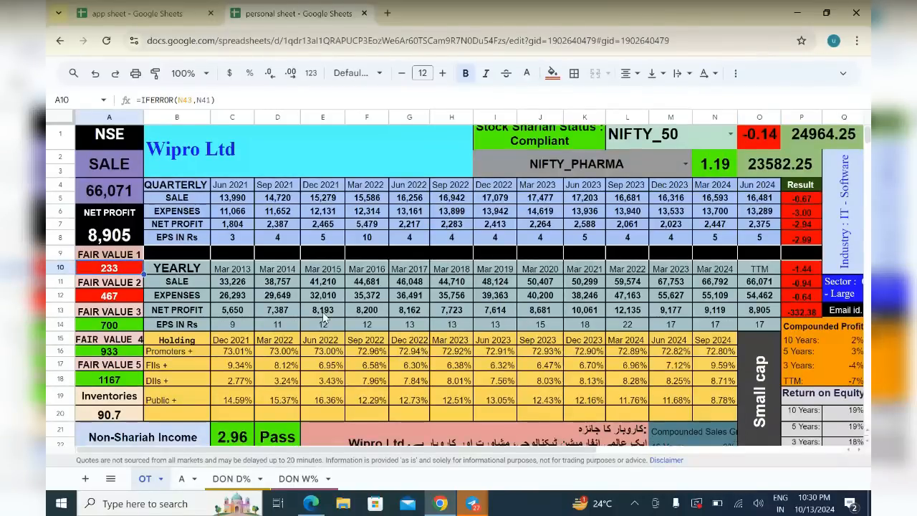
Examine the helper tables beneath the dashboard that hold the imported quarterly and yearly figures, market cap and row numbers
scroll(322, 311, "down", 8)
scroll(324, 317, "down", 2)
scroll(324, 317, "right", 2)
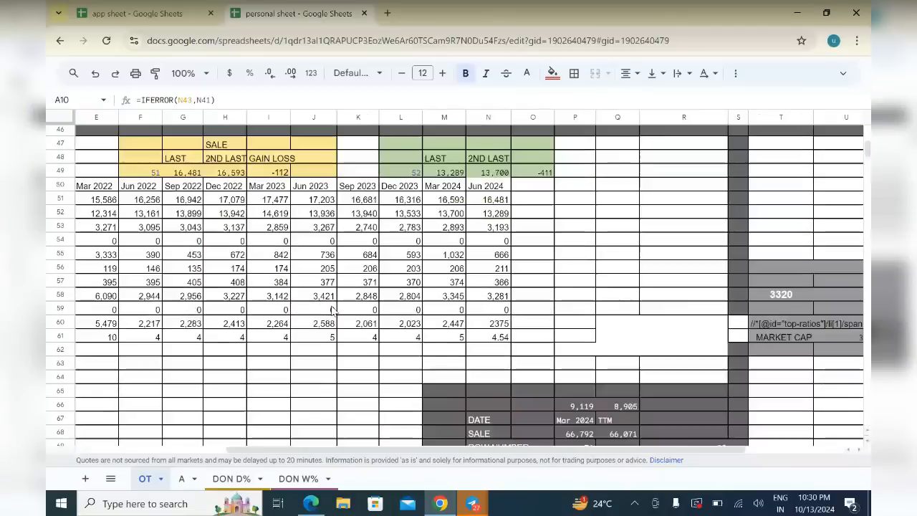
scroll(331, 310, "down", 3)
scroll(332, 310, "right", 2)
scroll(331, 309, "up", 10)
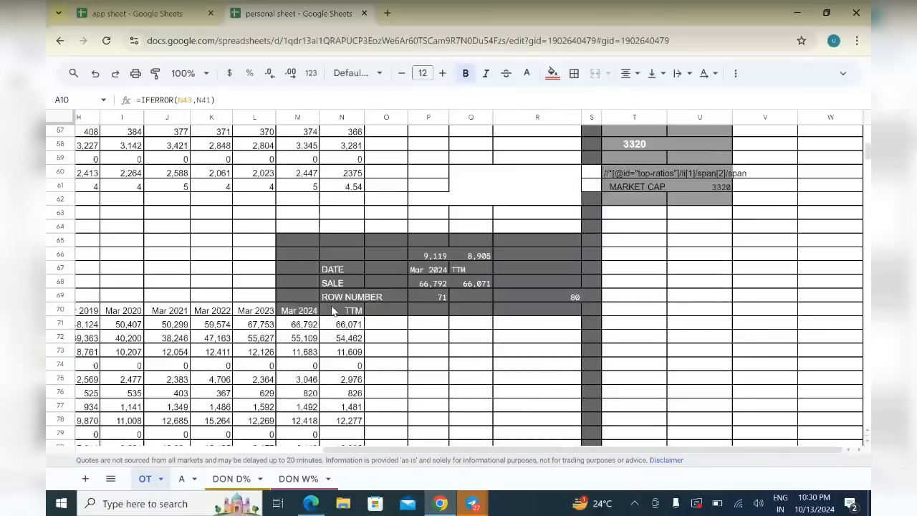
scroll(331, 305, "left", 2)
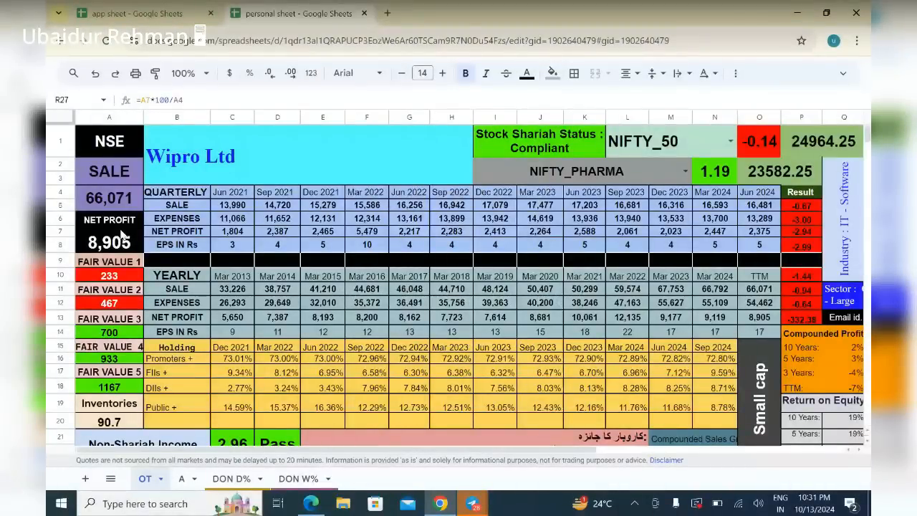
Review the NET PROFIT figure and the An Profit % formula in R27 that uses it
left_click(109, 238)
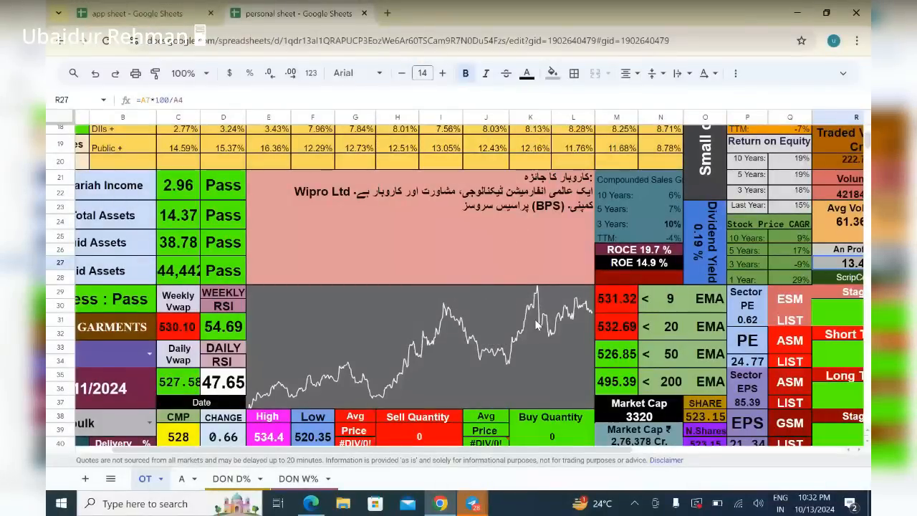
scroll(536, 324, "down", 2)
scroll(536, 325, "right", 3)
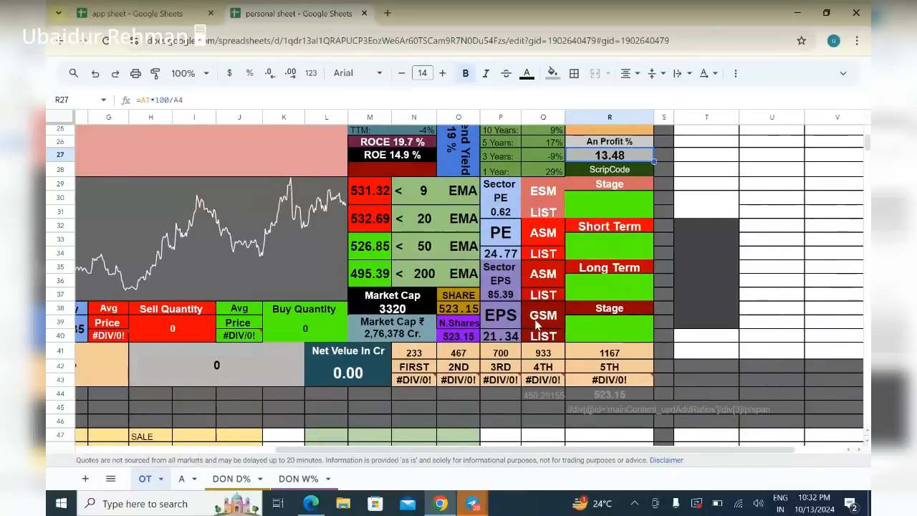
scroll(625, 265, "up", 2)
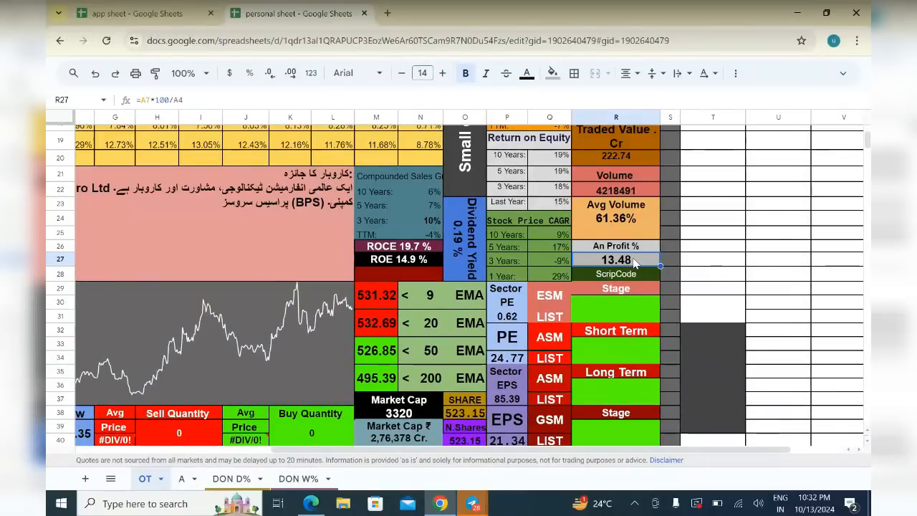
scroll(633, 262, "down", 5)
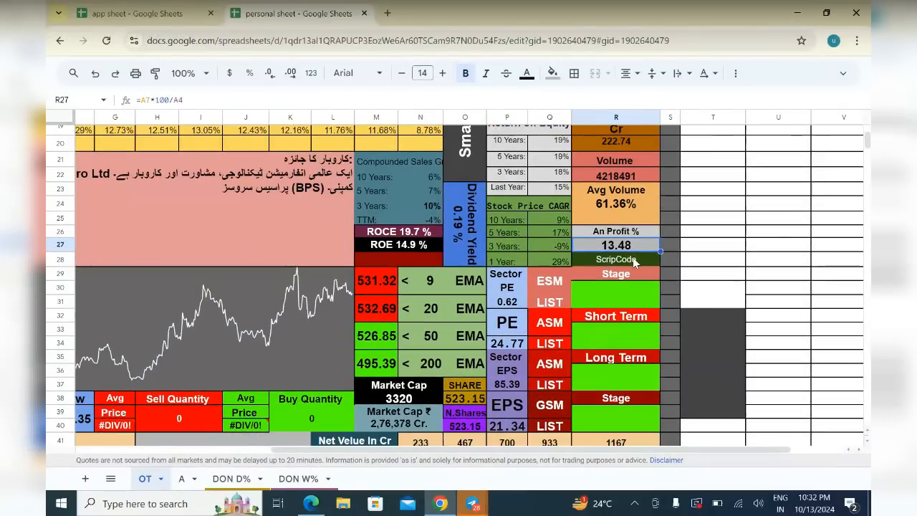
Find the FAIR FORMULA block in column R and inspect the formulas in R132 and R133
scroll(633, 263, "down", 10)
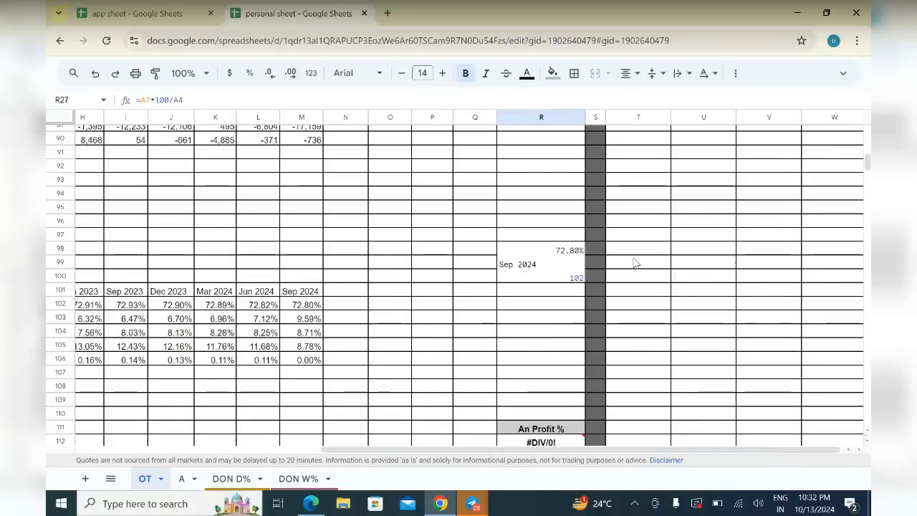
scroll(635, 262, "down", 10)
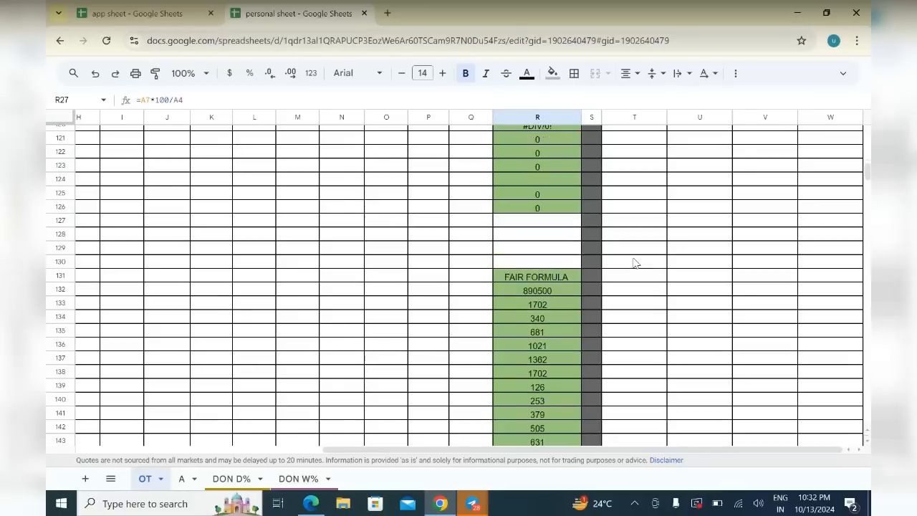
scroll(635, 263, "down", 2)
left_click(537, 261)
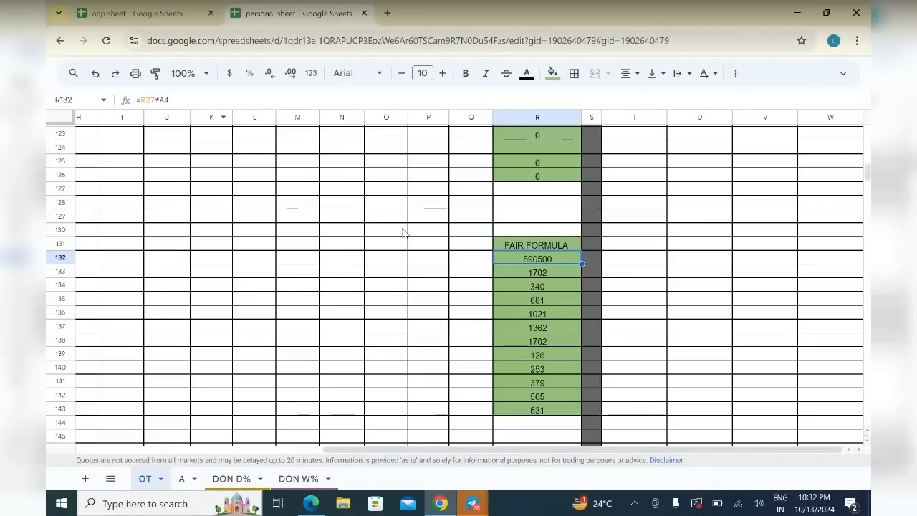
left_click(557, 270)
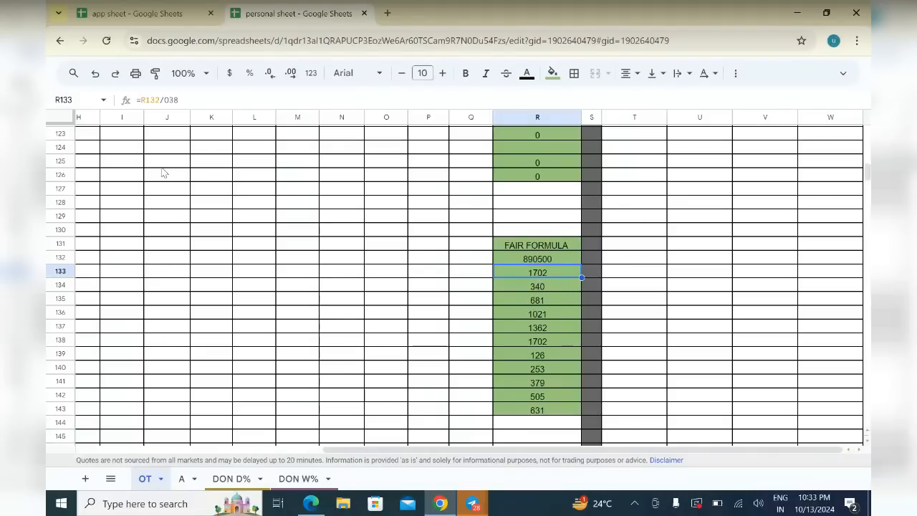
Return to the dashboard and select the FAIR VALUE 1 cell A10 to review its formula
scroll(162, 172, "up", 5)
scroll(161, 172, "left", 2)
scroll(162, 172, "up", 12)
scroll(162, 172, "left", 3)
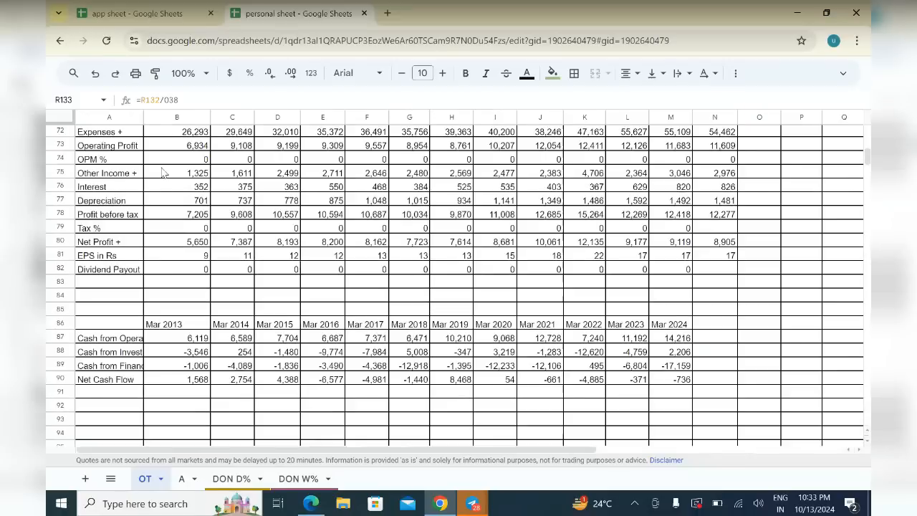
scroll(162, 172, "up", 20)
left_click(102, 281)
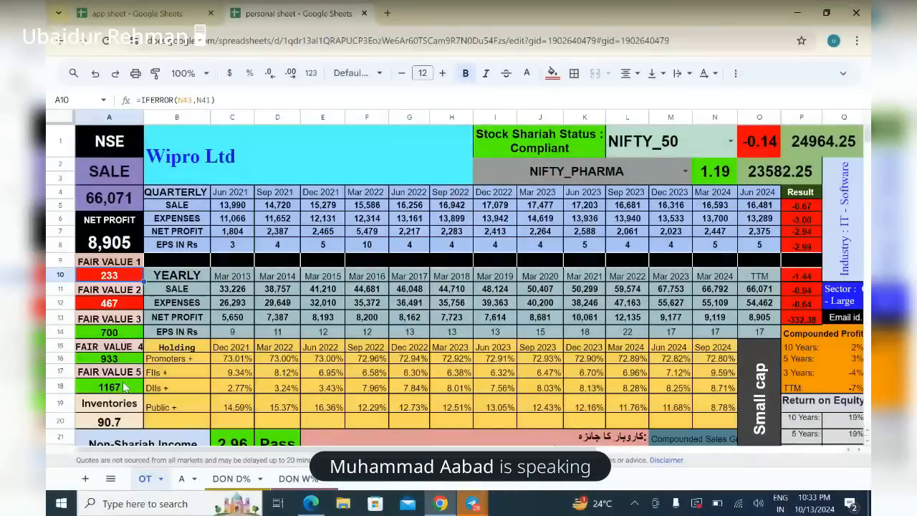
Review the remaining fair values, the Shariah screening ratios and the price and delivery section of the dashboard
scroll(124, 387, "down", 3)
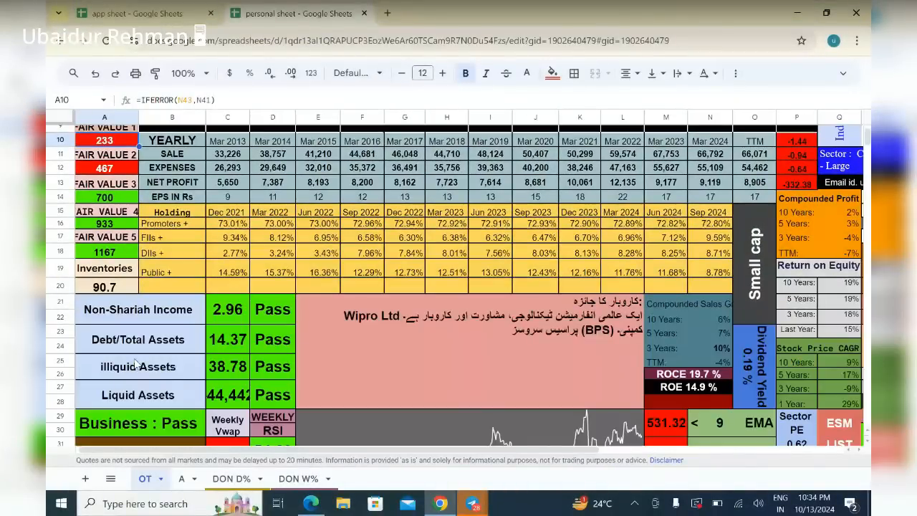
scroll(172, 215, "up", 2)
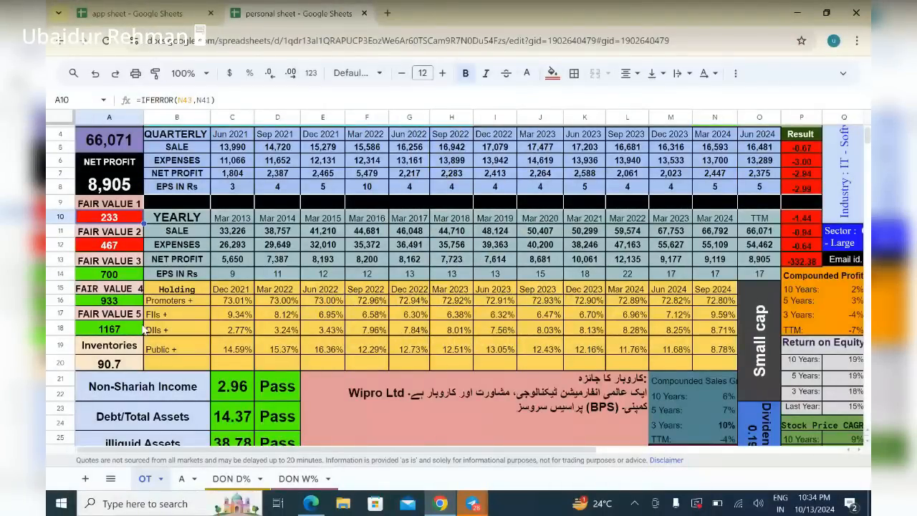
scroll(142, 328, "down", 5)
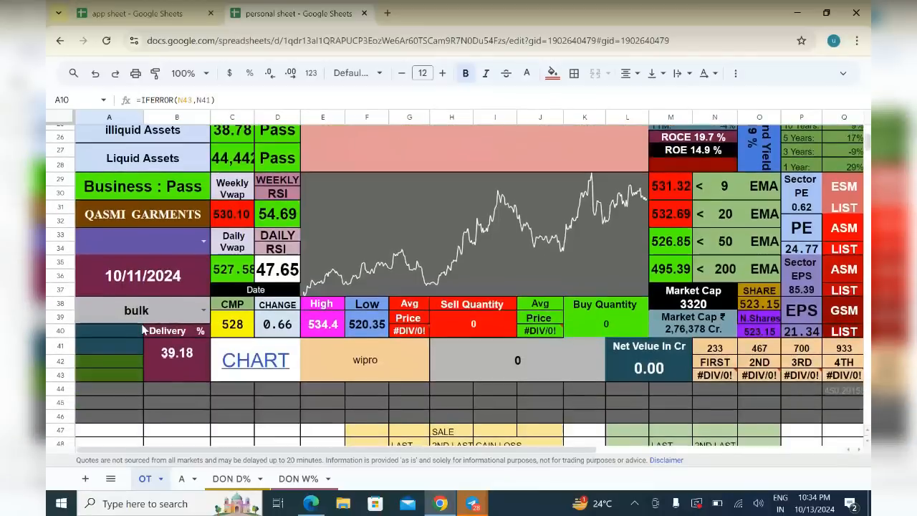
Unhide the bulk sheet behind the dashboard's bulk cell and inspect the CSV link formula in B14
scroll(142, 328, "down", 1)
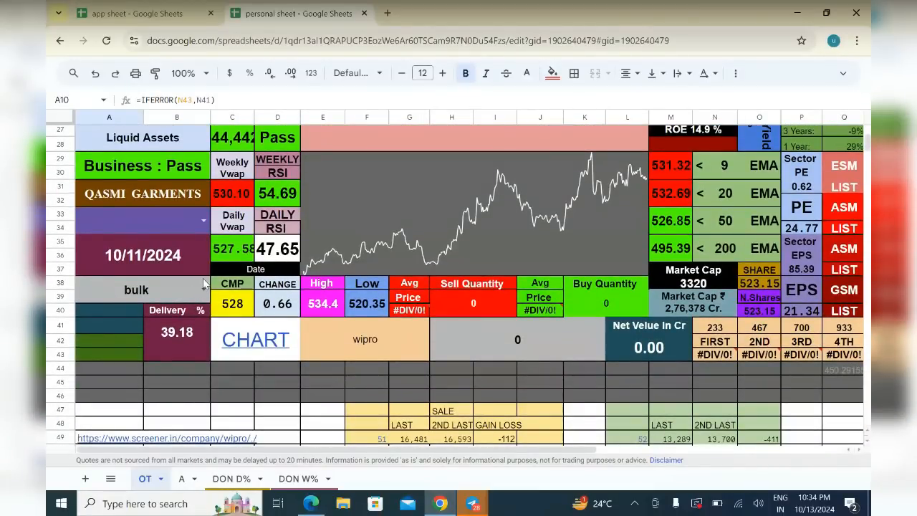
left_click(167, 301)
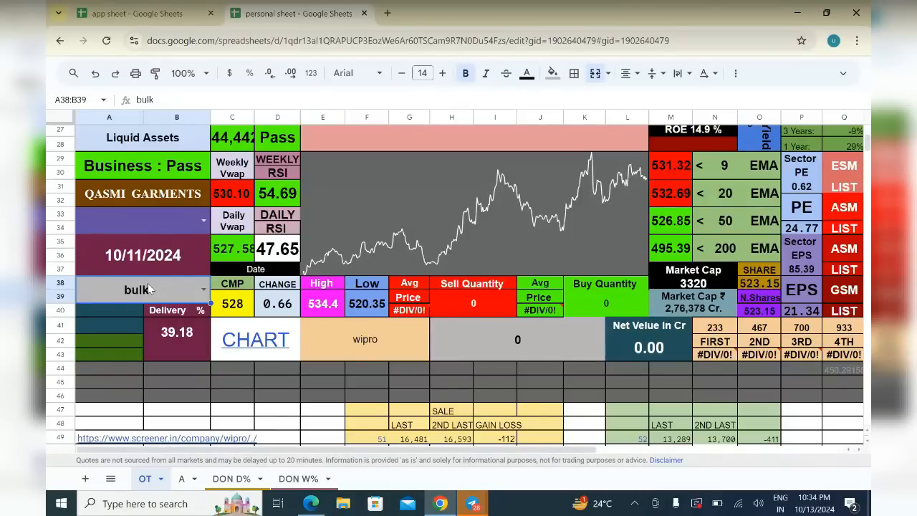
left_click(109, 480)
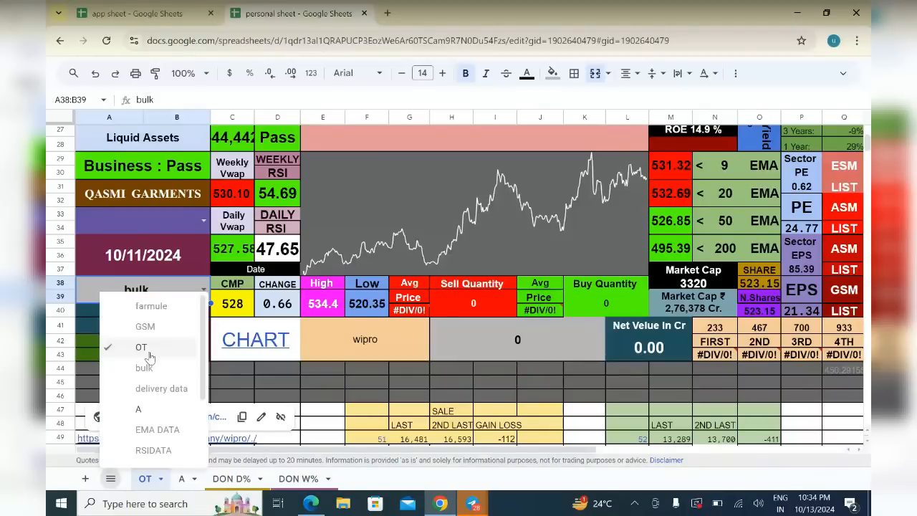
left_click(145, 367)
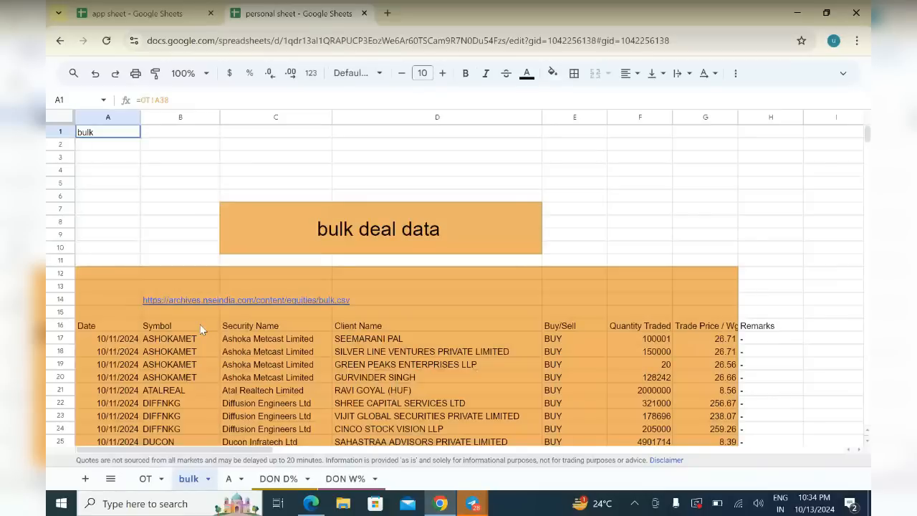
left_click(192, 303)
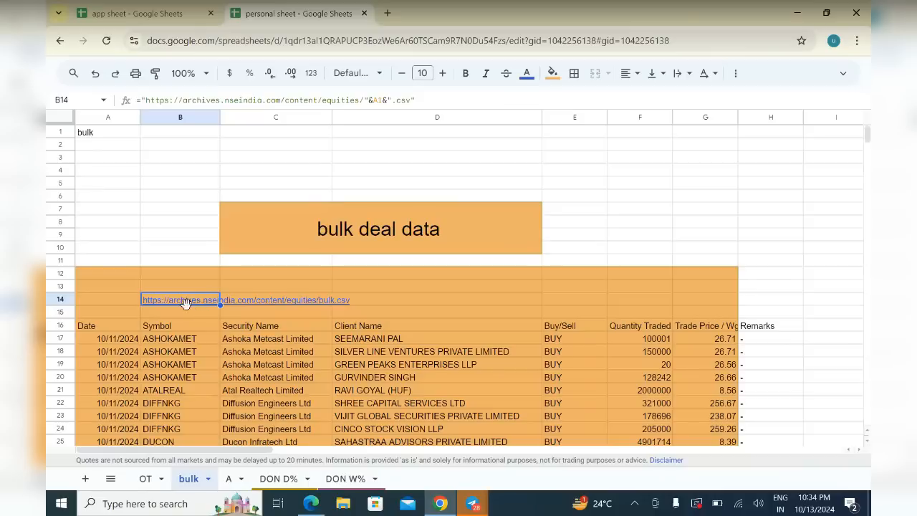
mouse_move(184, 309)
Search Google for NSE in a new browser tab and open the National Stock Exchange of India website
left_click(387, 13)
left_click(393, 260)
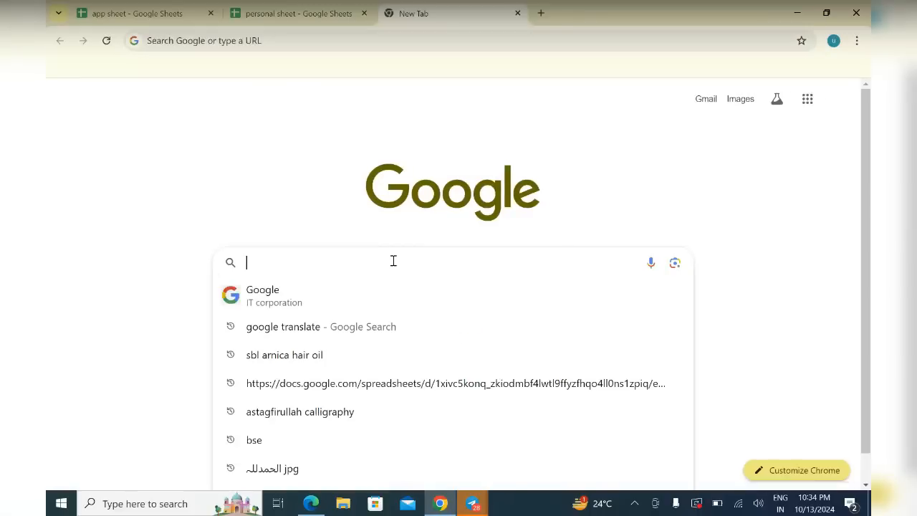
type("NSE")
key("Return")
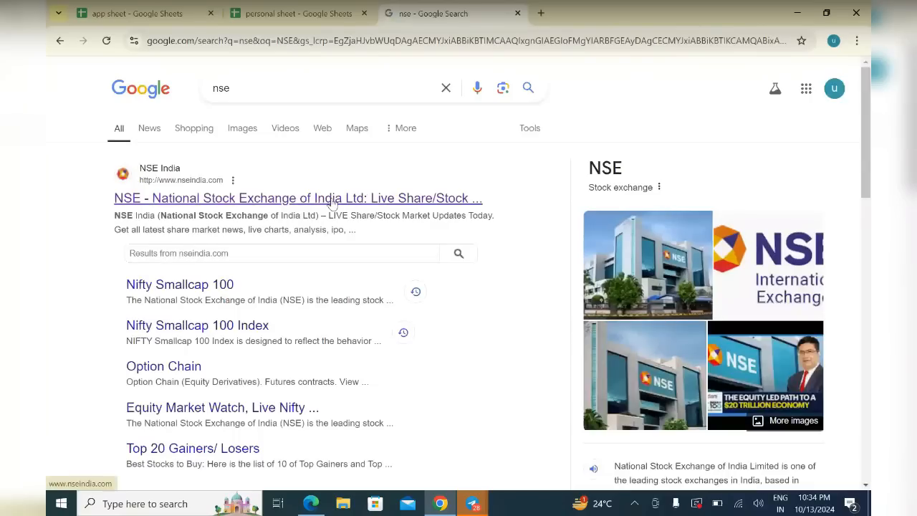
left_click(332, 205)
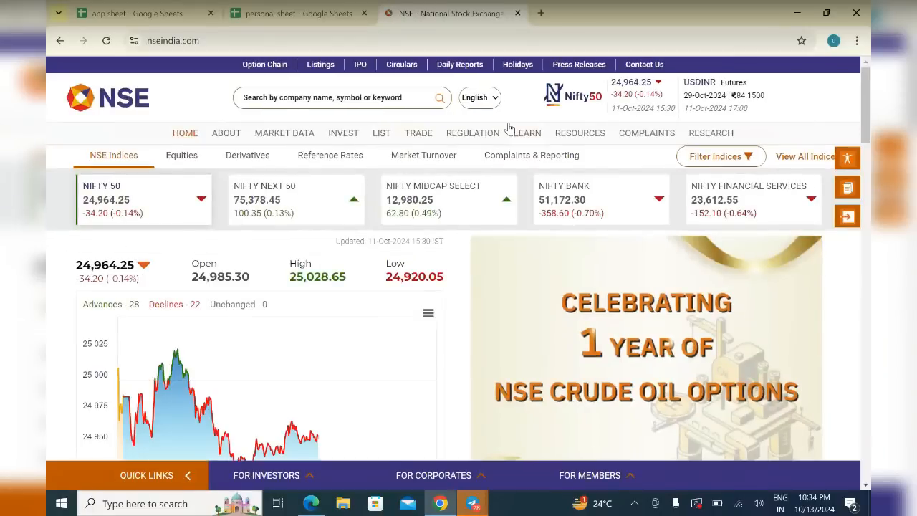
Open the Daily Market Reports page from the NSE website's resources
mouse_move(509, 129)
mouse_move(585, 136)
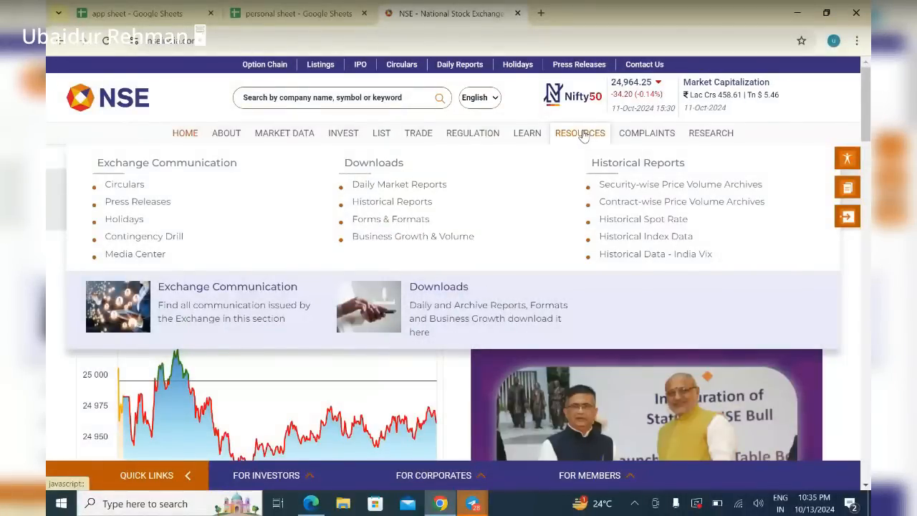
left_click(405, 190)
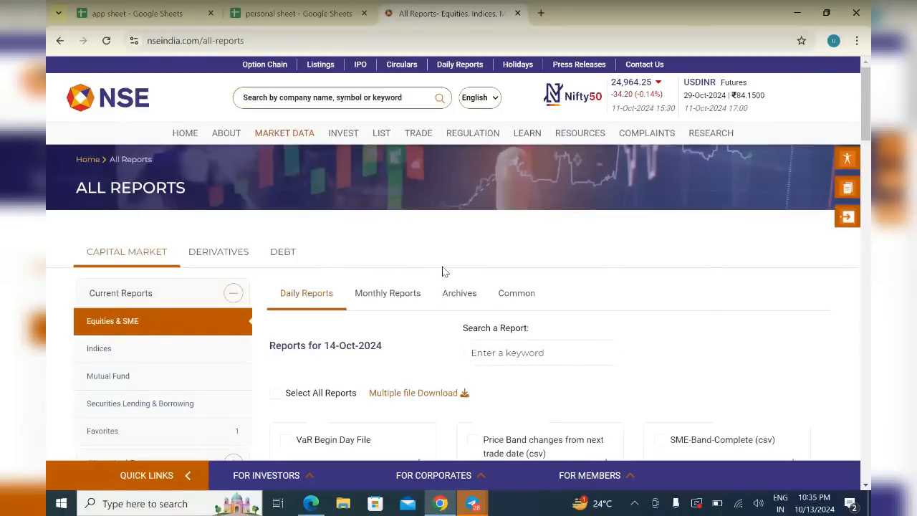
Mark the Bulk Deals (csv) and Block Deals (csv) files among the reports for 11-Oct-2024
scroll(491, 458, "down", 5)
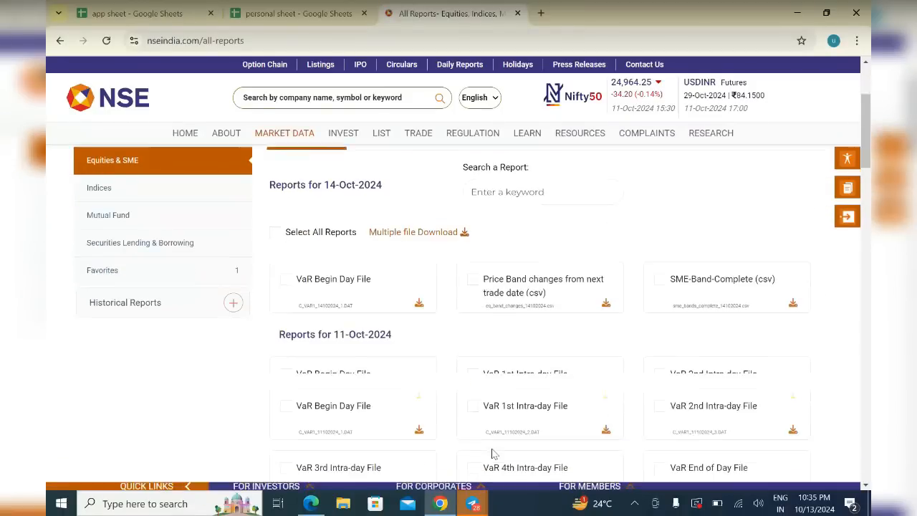
scroll(491, 453, "down", 6)
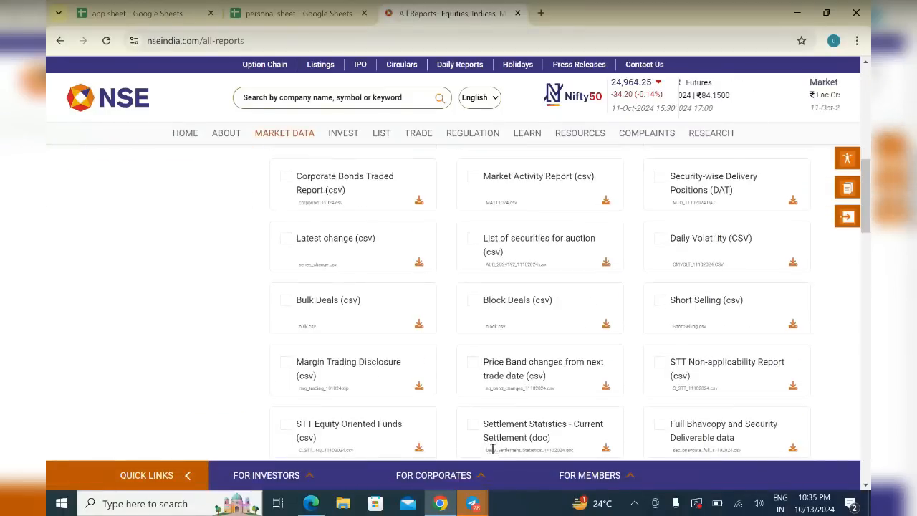
scroll(492, 453, "up", 6)
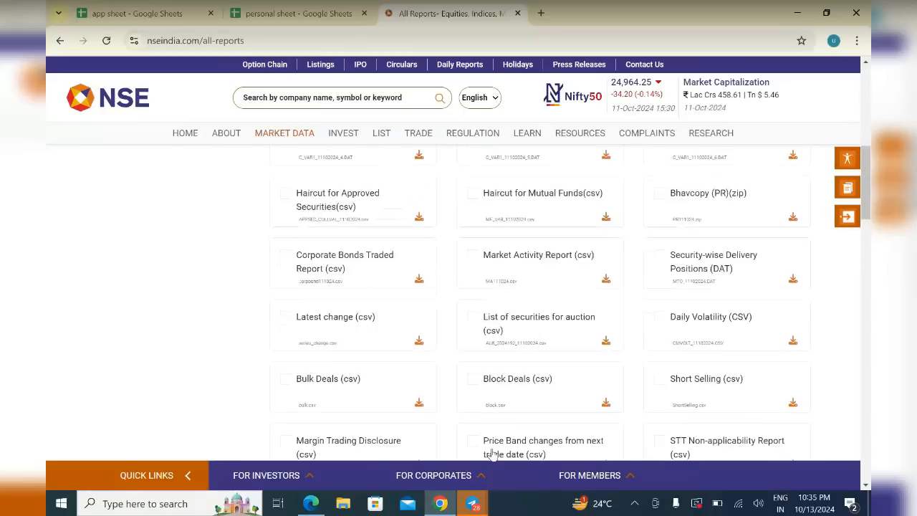
scroll(491, 453, "up", 2)
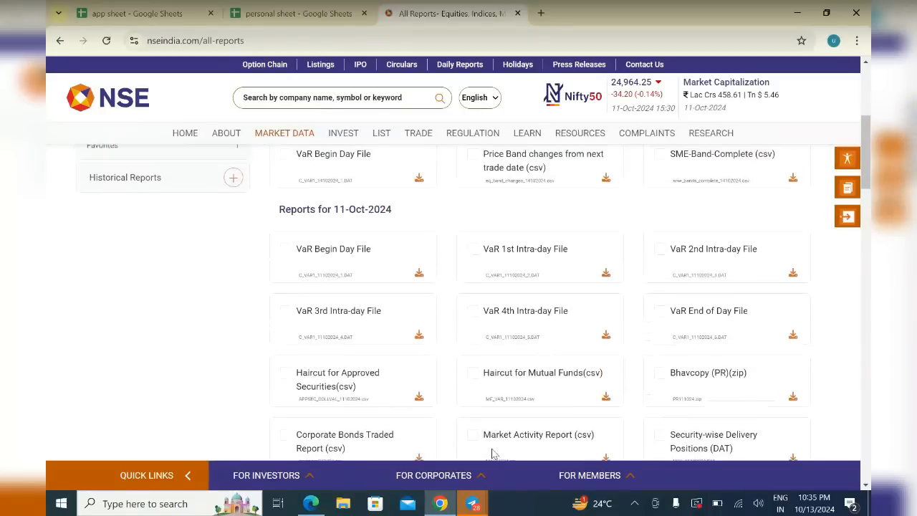
scroll(492, 451, "down", 4)
scroll(492, 448, "down", 6)
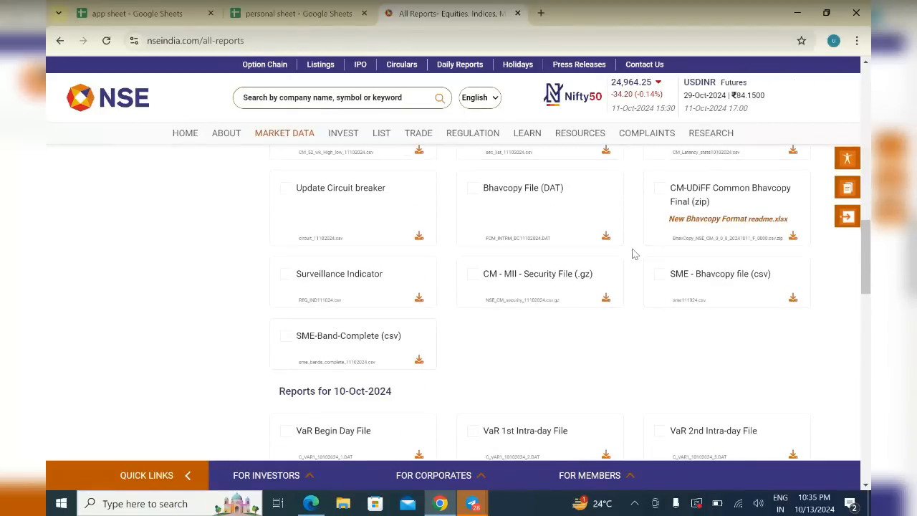
scroll(633, 253, "up", 3)
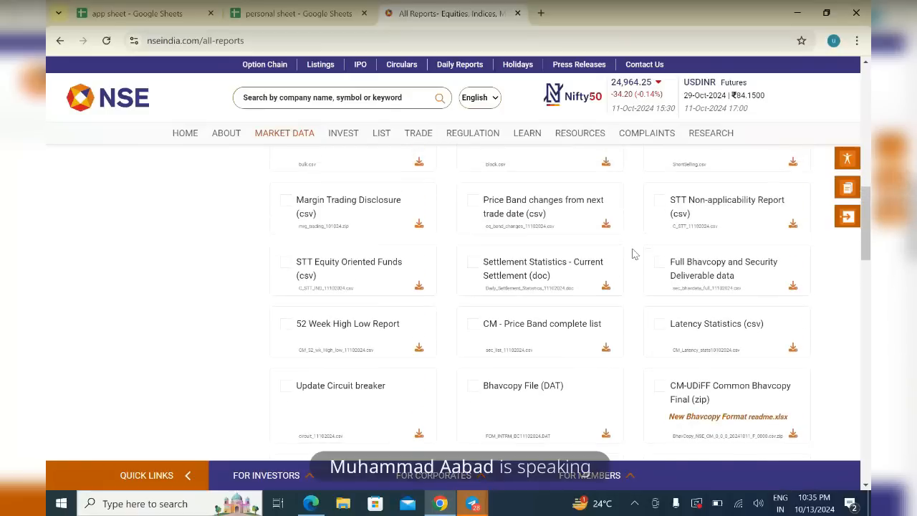
scroll(633, 254, "up", 1)
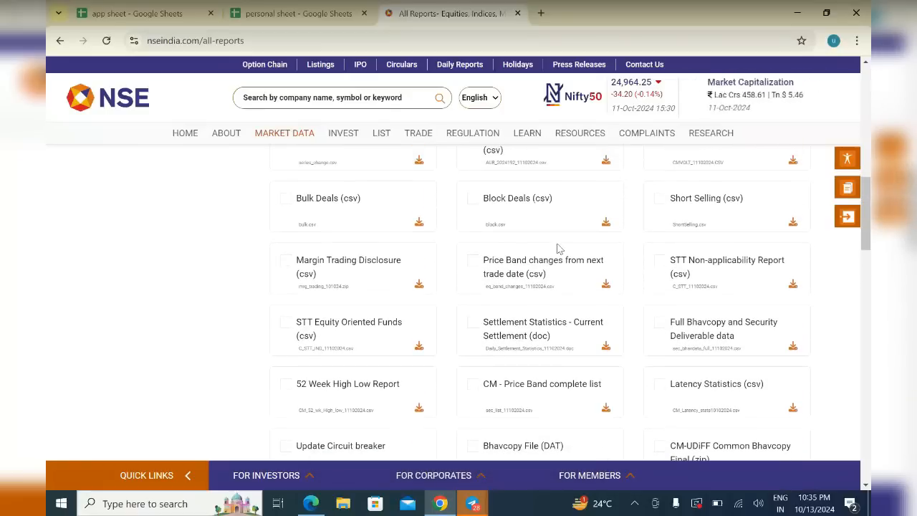
left_click(287, 201)
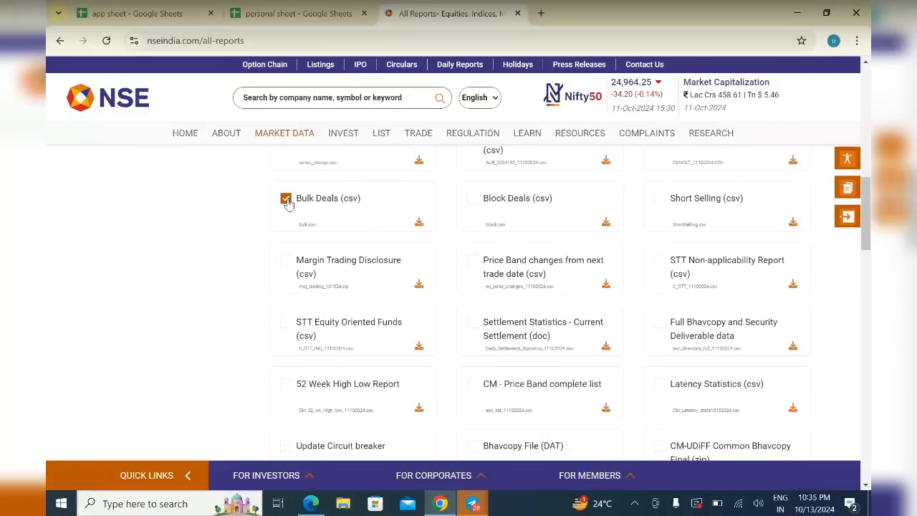
left_click(475, 201)
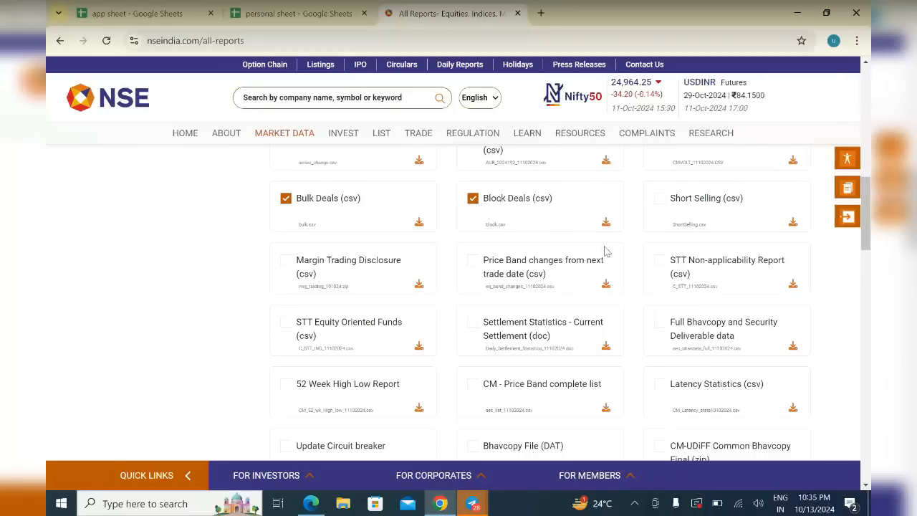
Mark the Full Bhavcopy and Security Deliverable data and Surveillance Indicator reports for 11-Oct-2024
left_click(660, 327)
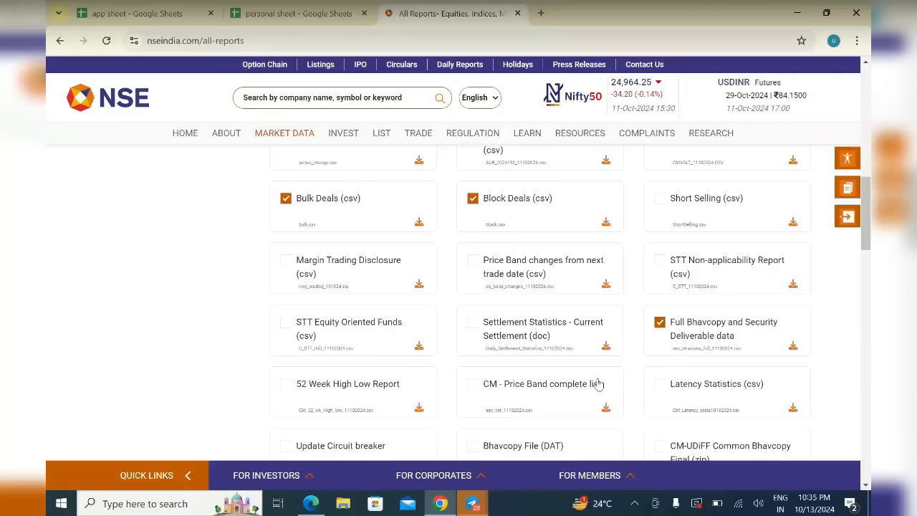
scroll(594, 385, "down", 1)
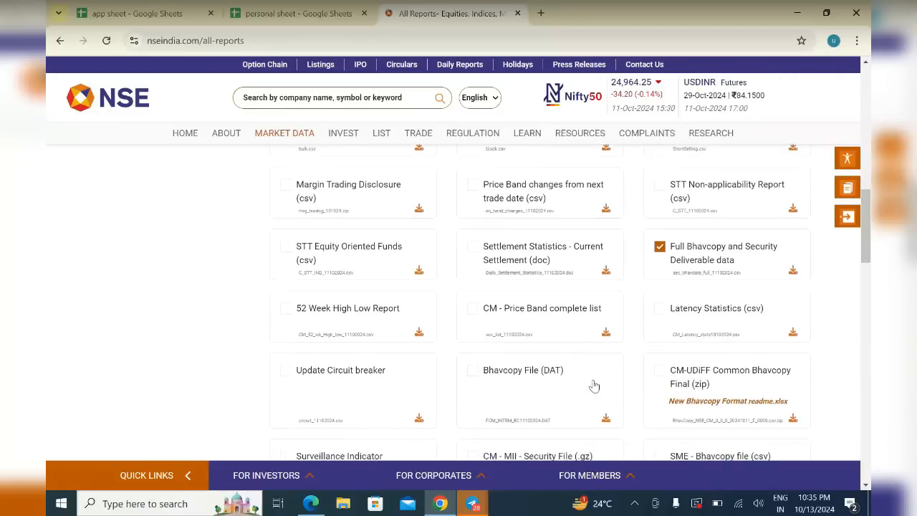
scroll(594, 386, "down", 1)
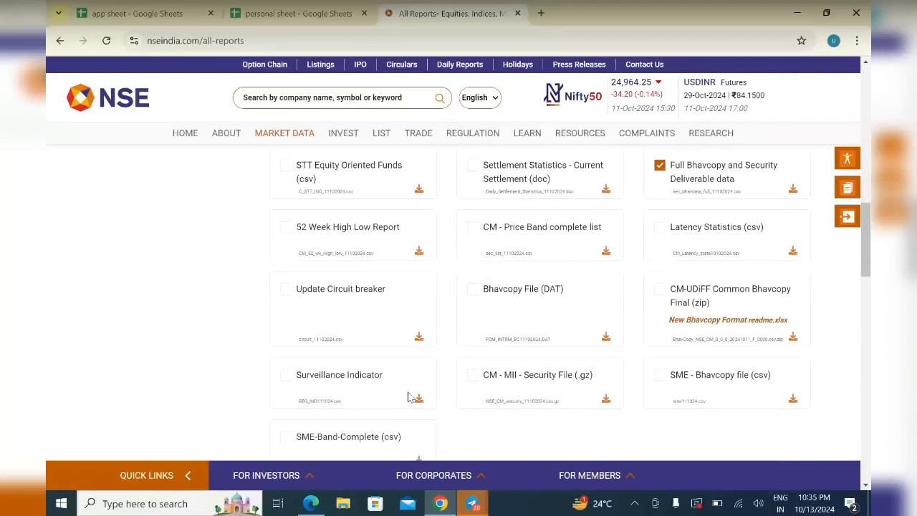
left_click(287, 376)
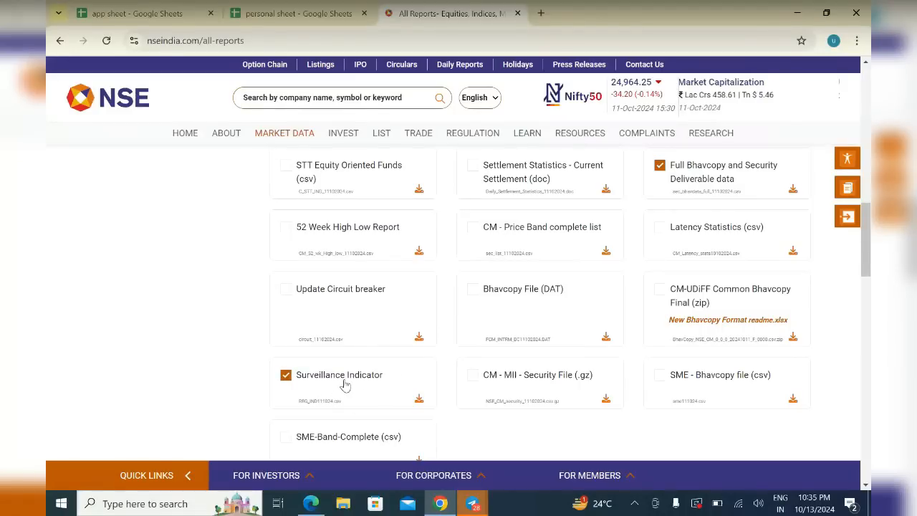
Go over the marked reports and download the Bulk Deals file bulk.csv for 11-Oct-2024
scroll(342, 386, "up", 2)
scroll(342, 385, "up", 2)
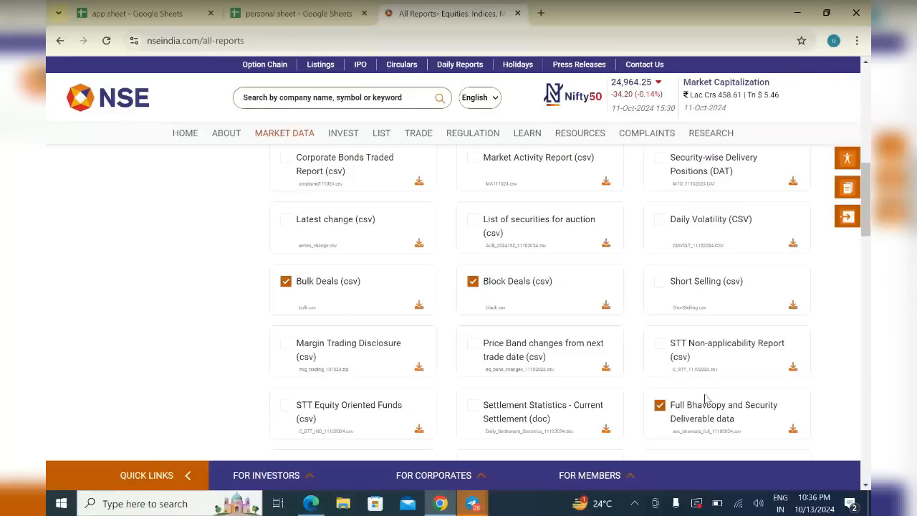
scroll(699, 405, "down", 3)
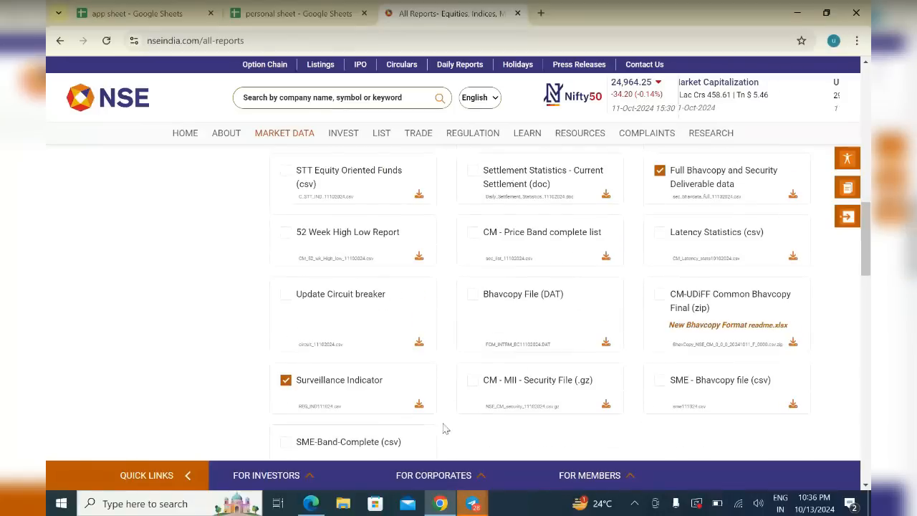
scroll(544, 334, "up", 3)
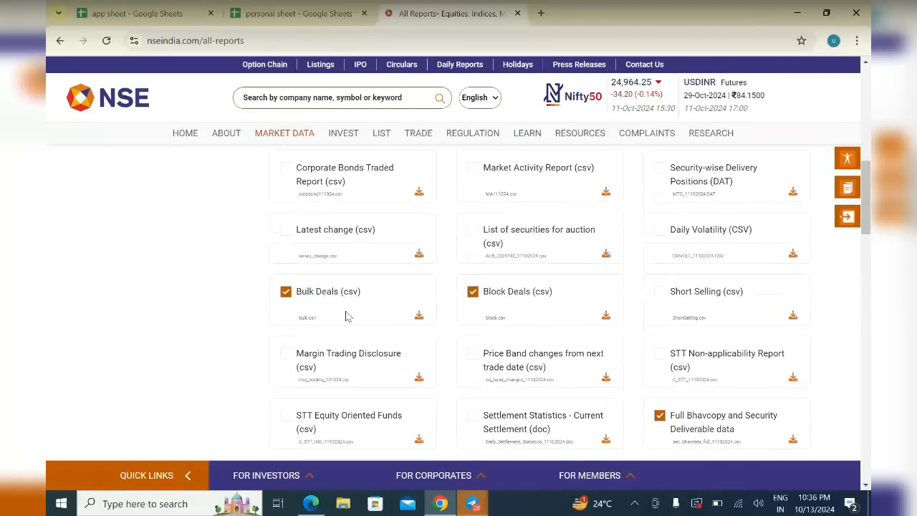
left_click(419, 317)
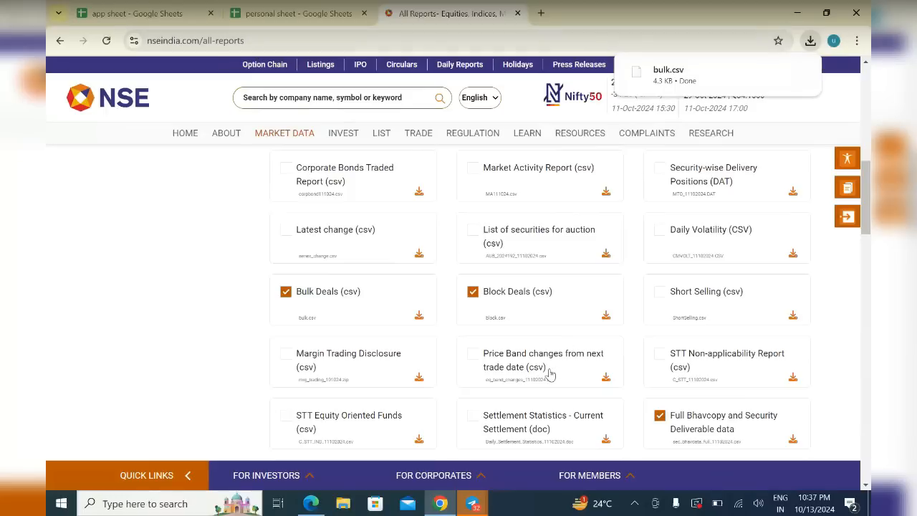
Copy the link address of the Bulk Deals (csv) download
right_click(422, 319)
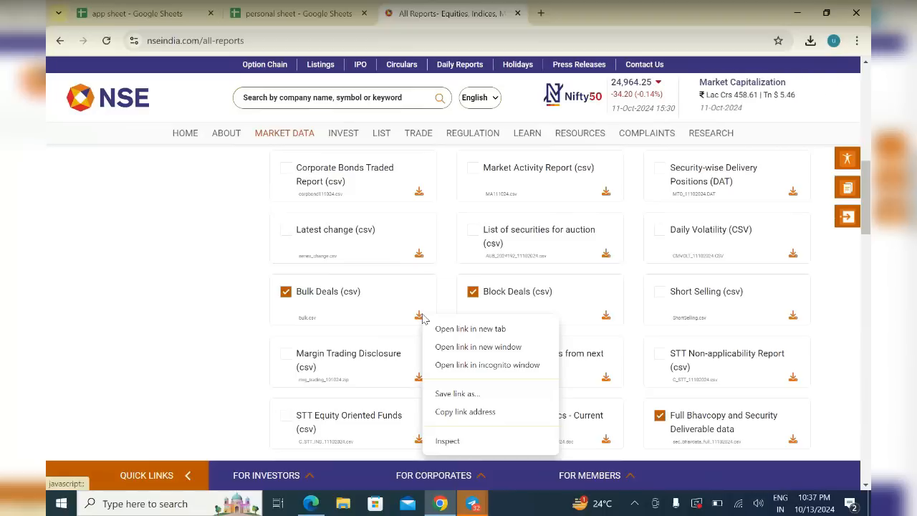
left_click(505, 412)
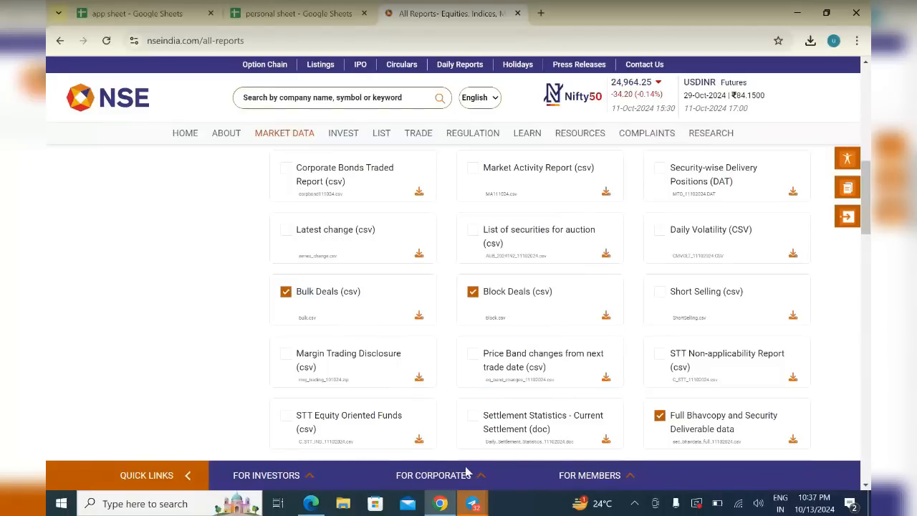
mouse_move(445, 504)
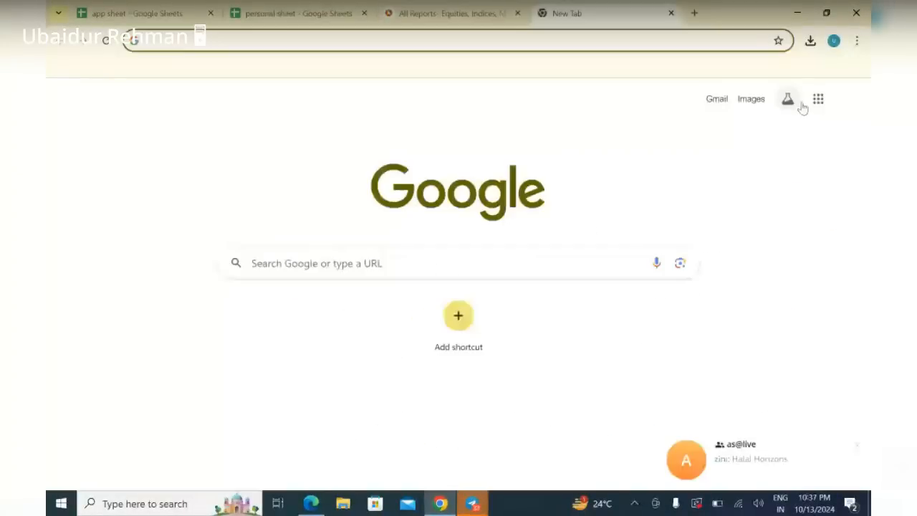
Open Google Sheets in the new browser tab and create a blank spreadsheet
left_click(543, 14)
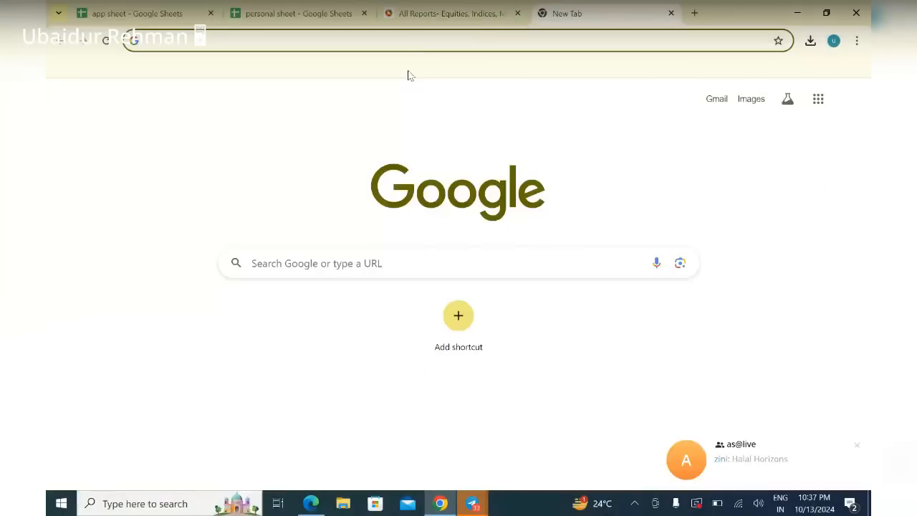
left_click(817, 100)
scroll(801, 186, "down", 4)
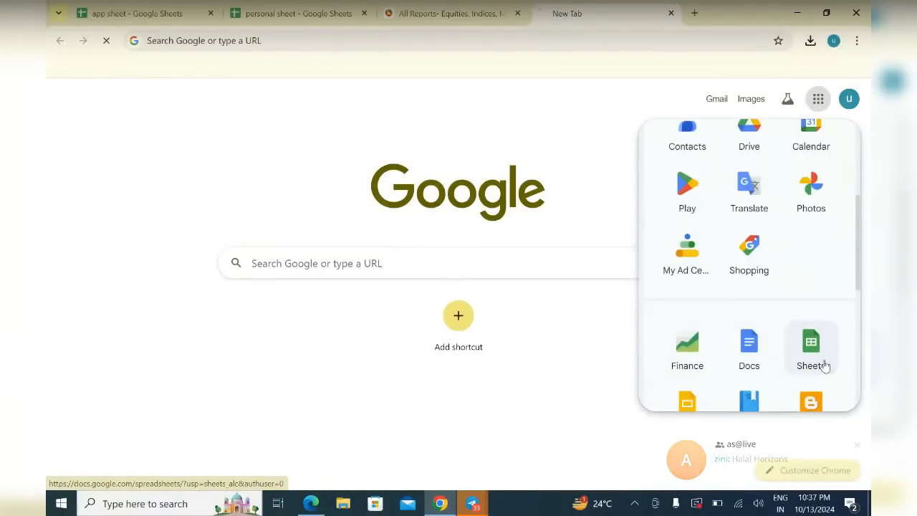
left_click(800, 369)
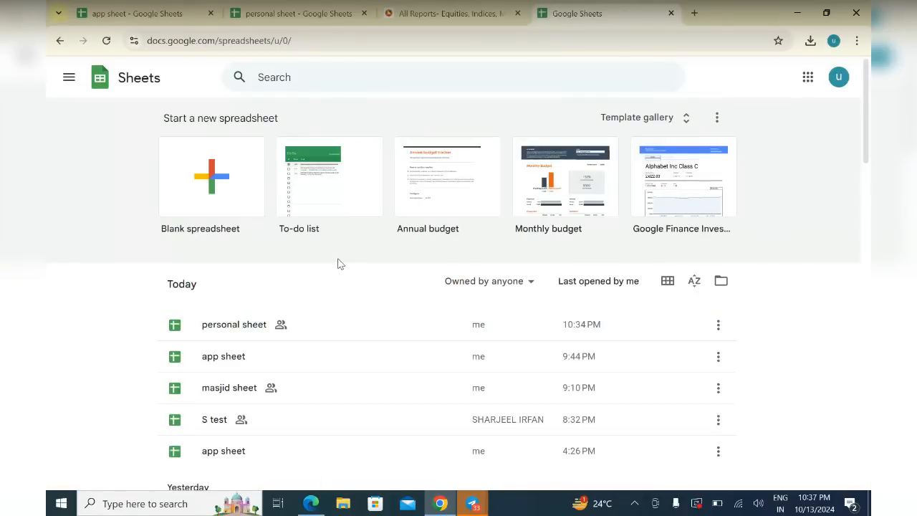
left_click(241, 215)
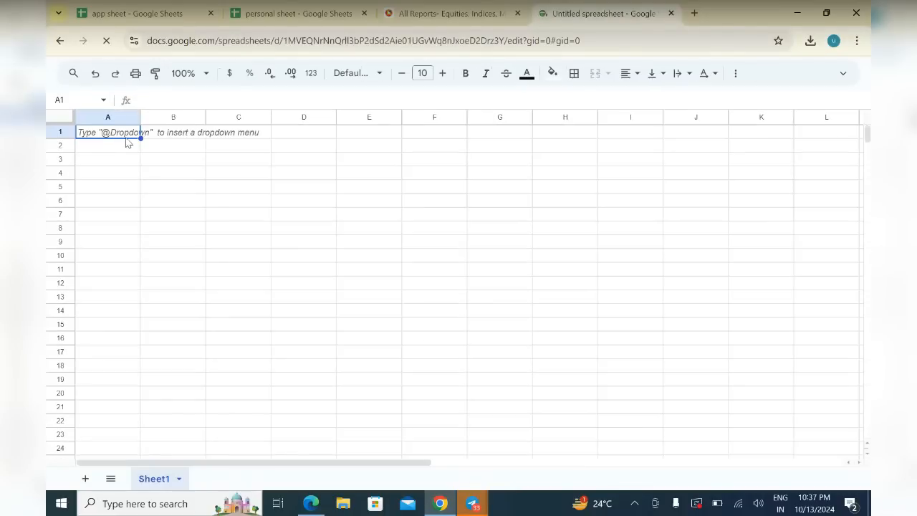
Try pasting the copied Bulk Deals link address into cell A1, close the Tables sidebar and clear the cell
right_click(123, 136)
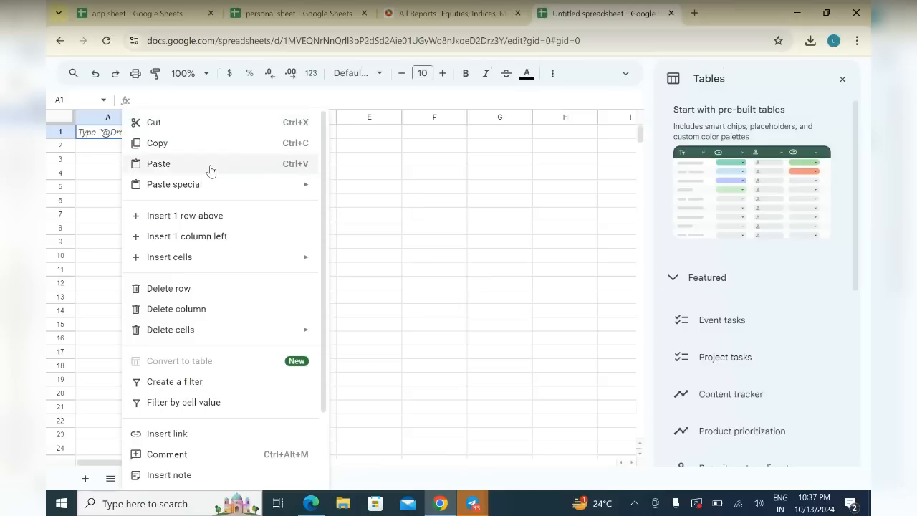
left_click(264, 169)
left_click(112, 161)
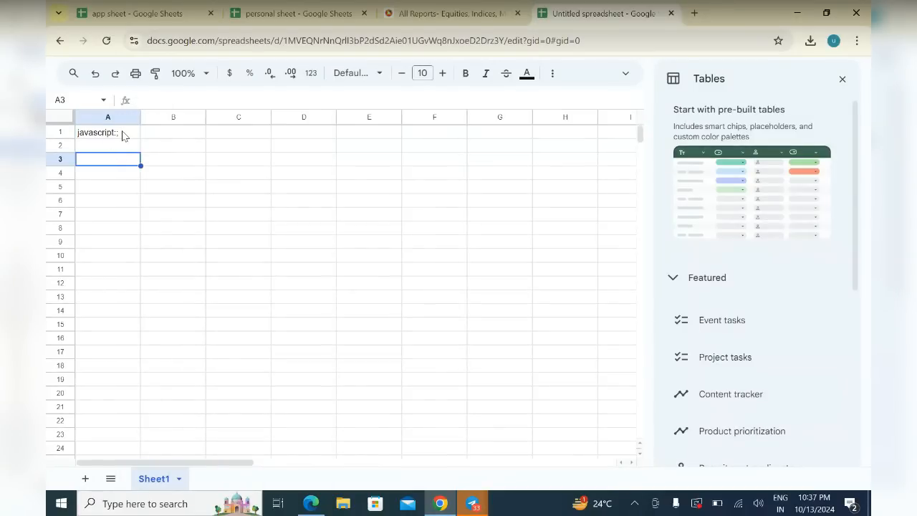
left_click(123, 136)
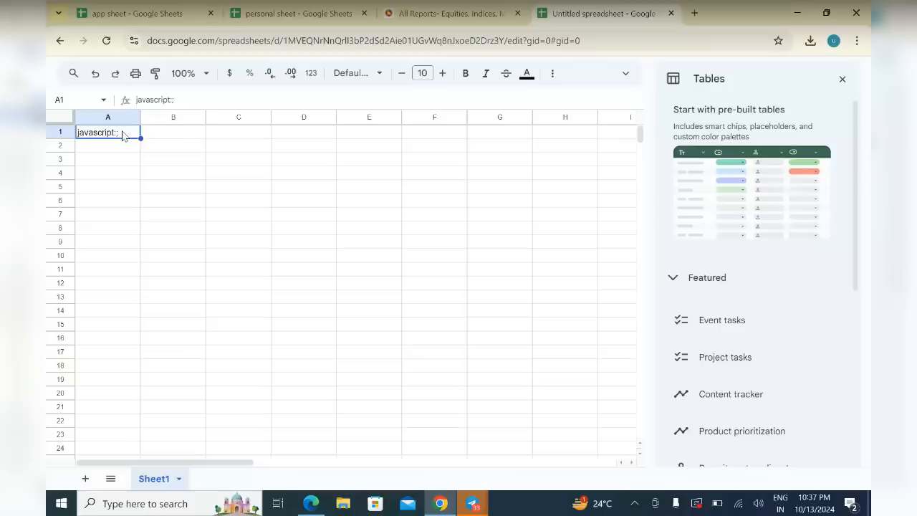
left_click(842, 80)
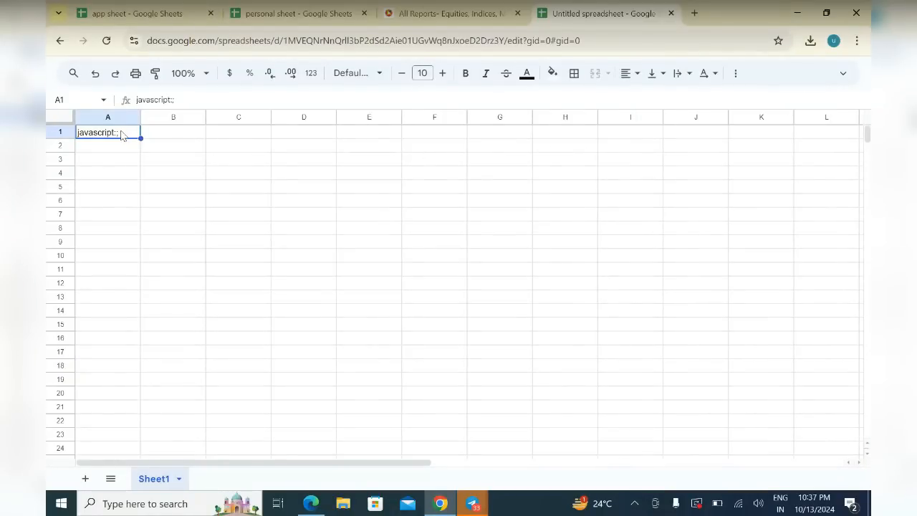
key("Delete")
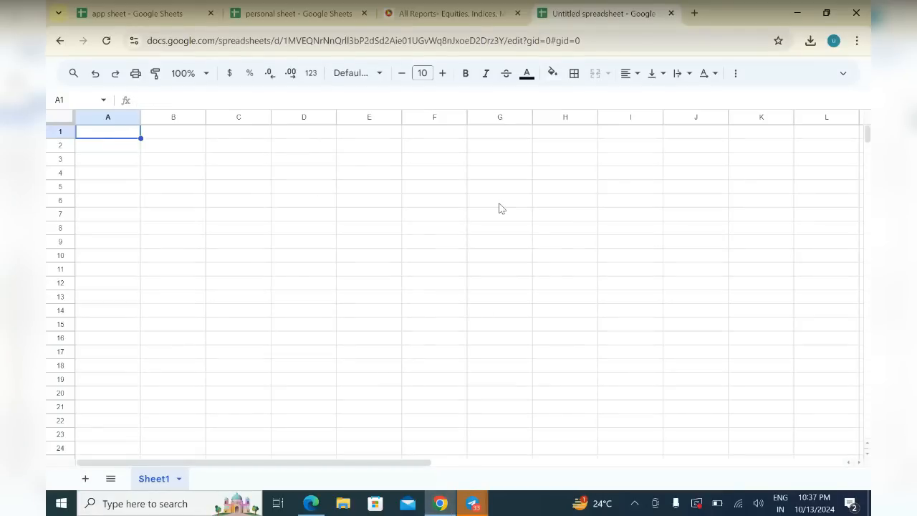
Return to the NSE All Reports page, download the Bulk Deals file again and inspect its download link element
left_click(468, 17)
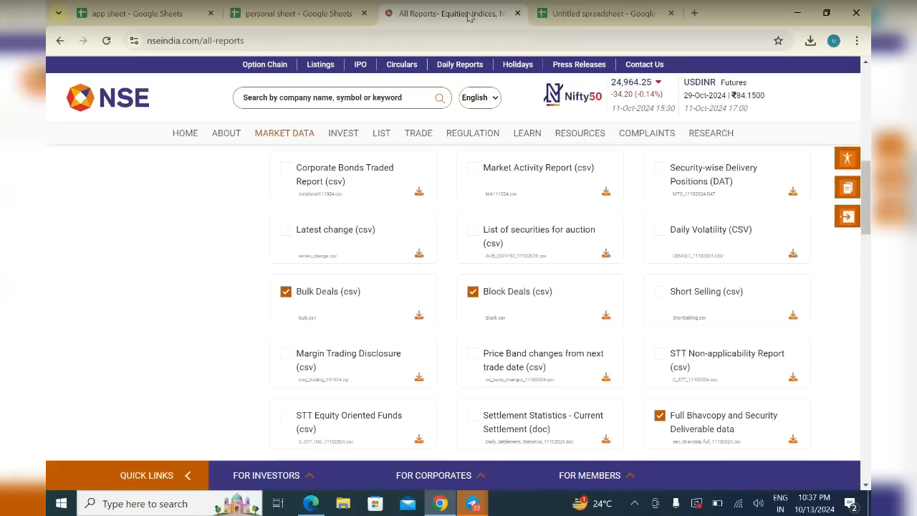
left_click(419, 317)
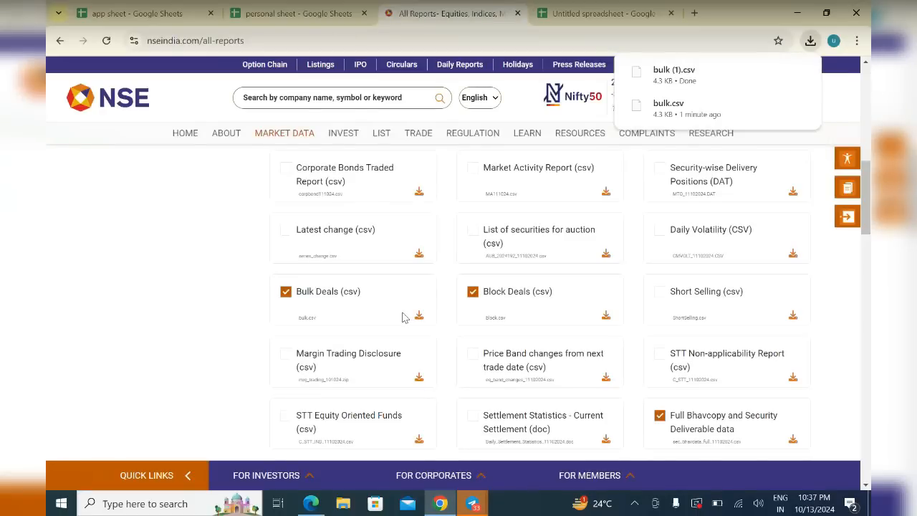
right_click(404, 317)
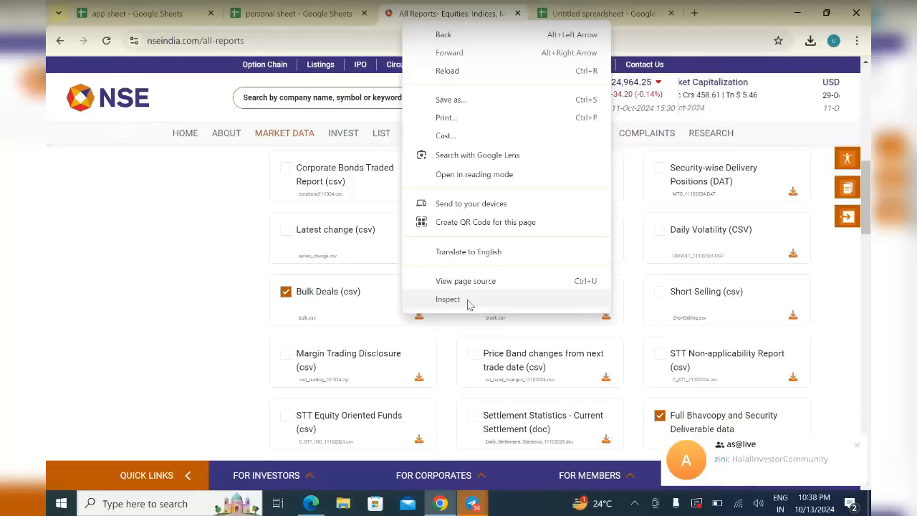
left_click(361, 319)
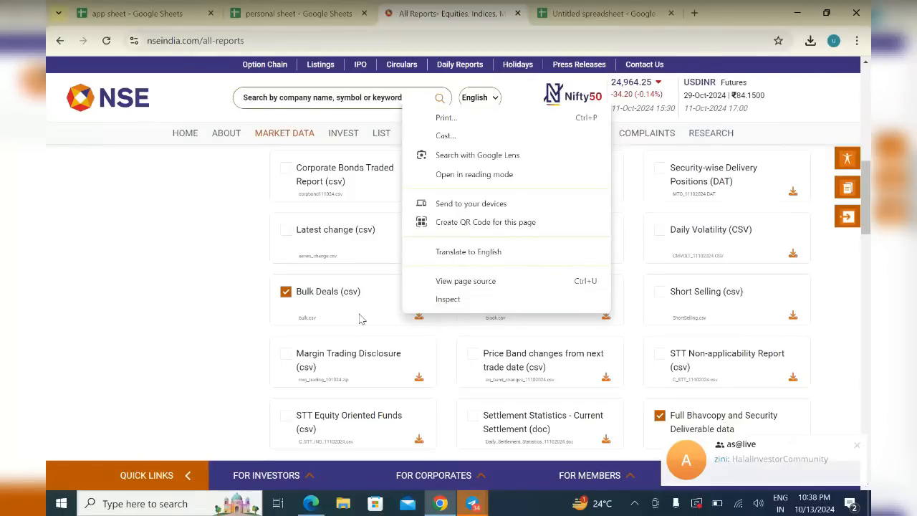
right_click(420, 321)
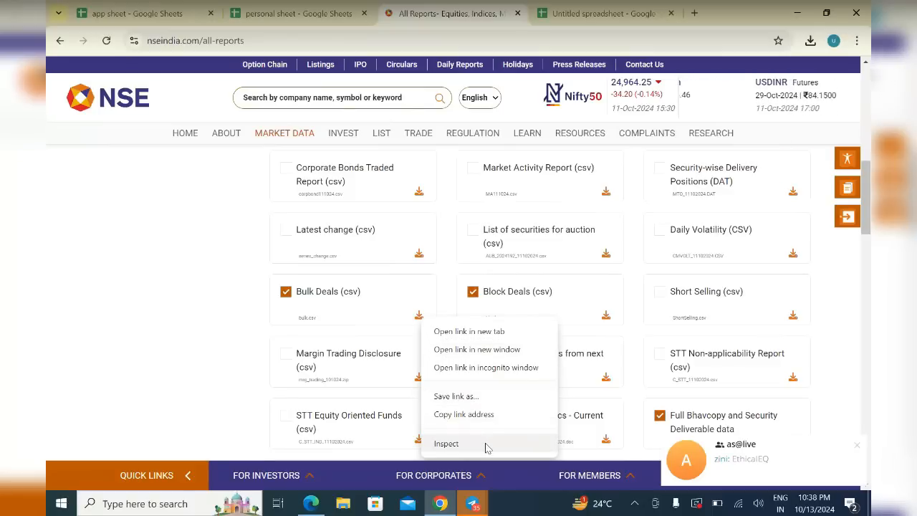
left_click(485, 446)
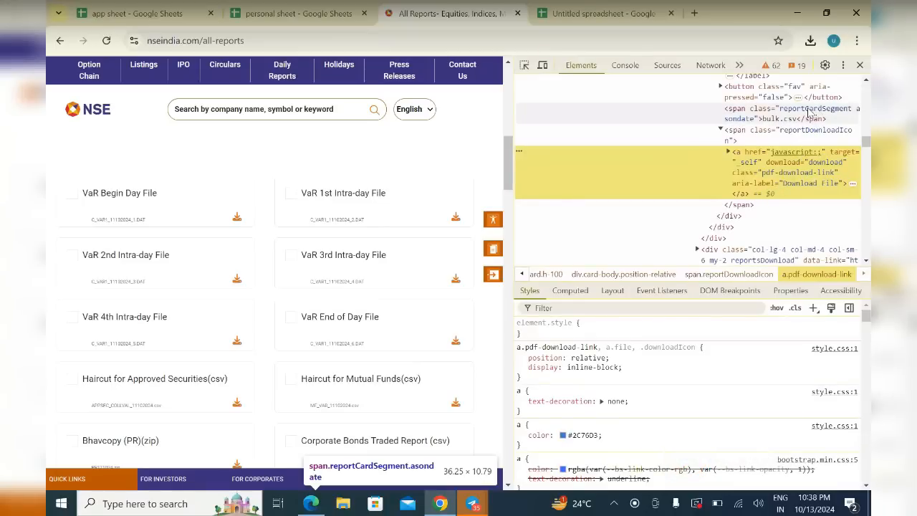
Examine the page markup around the Bulk Deals download link and the report entries below it for their data-link addresses
scroll(809, 112, "up", 2)
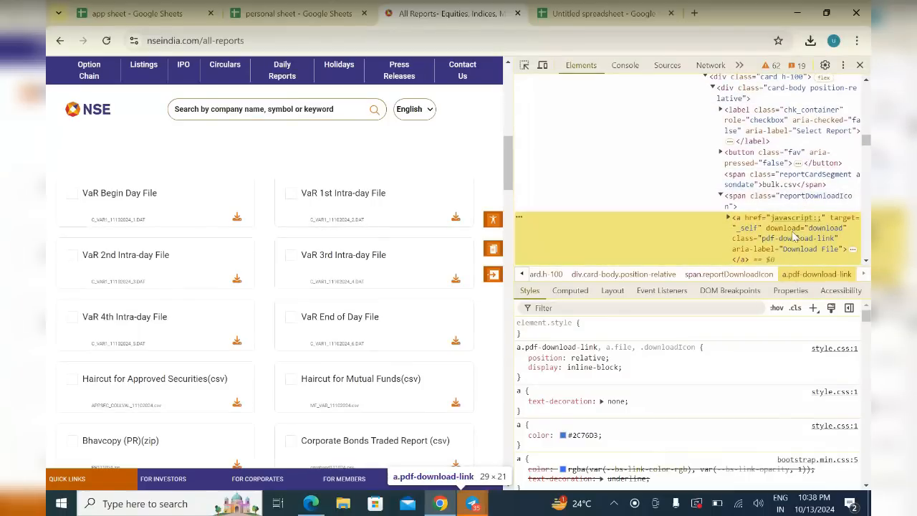
scroll(795, 229, "down", 4)
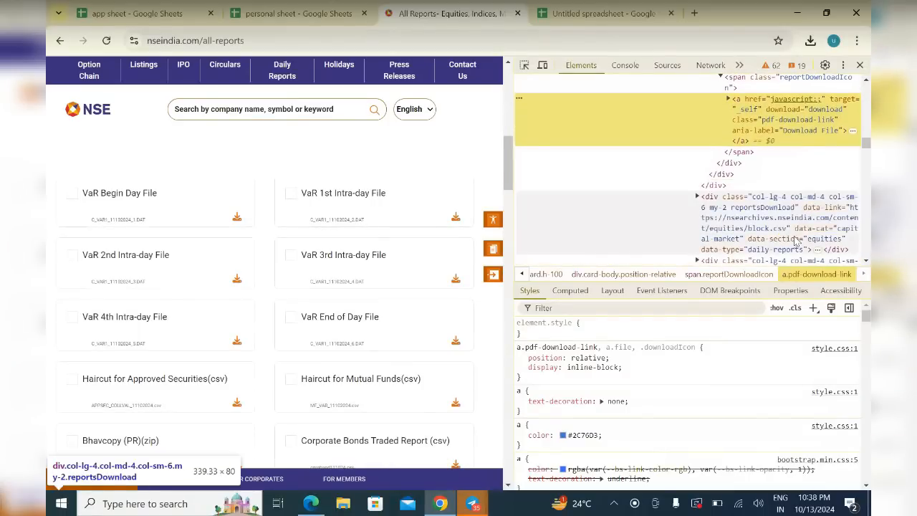
scroll(796, 235, "down", 1)
scroll(796, 236, "down", 2)
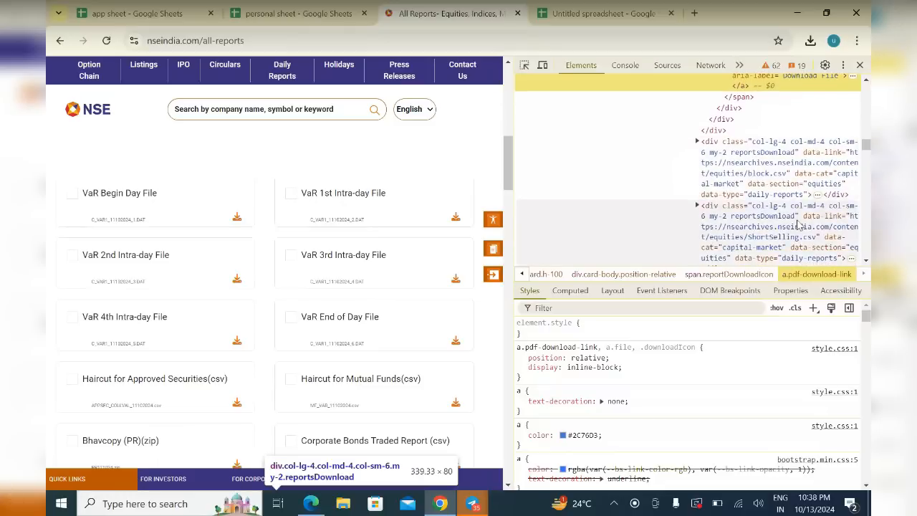
scroll(798, 225, "down", 3)
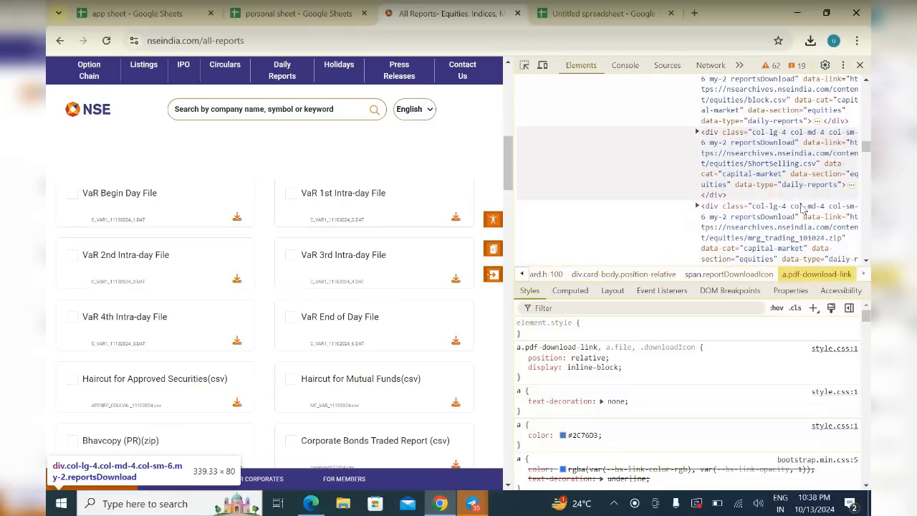
scroll(802, 169, "up", 3)
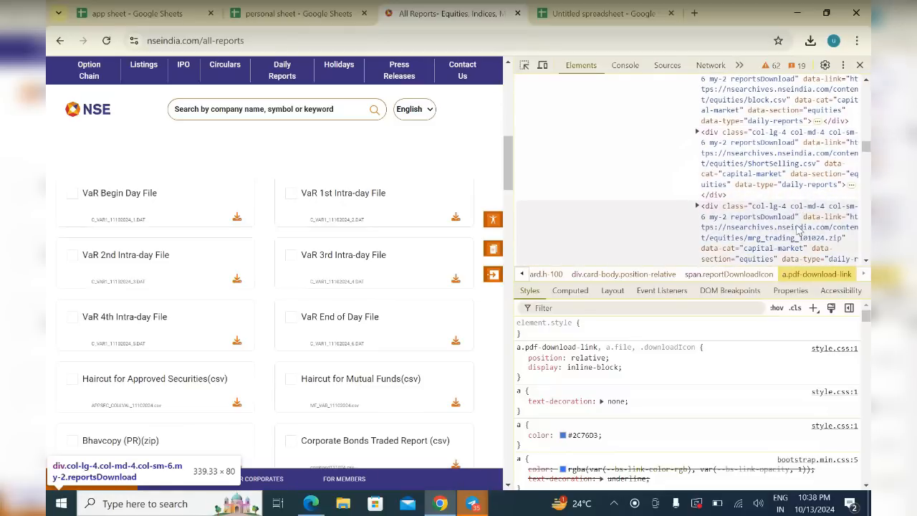
scroll(802, 150, "up", 2)
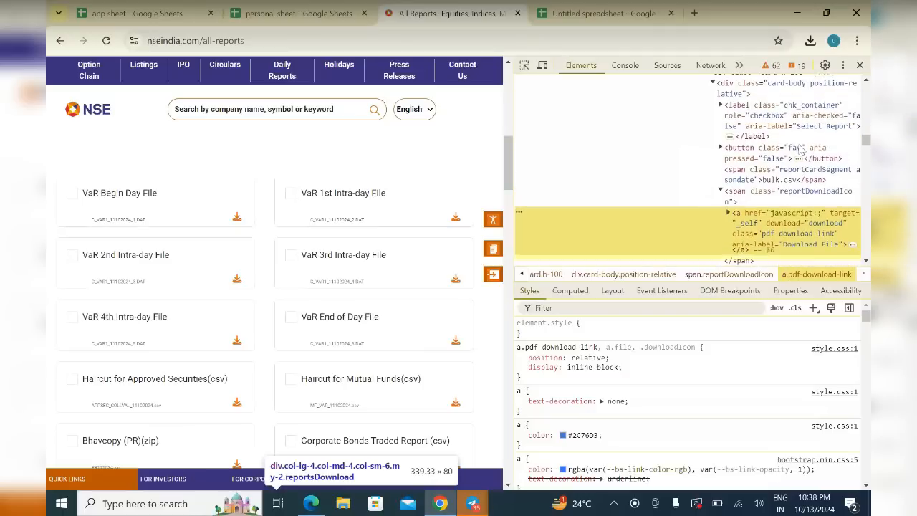
Go through the report entries from bulk.csv up to series_change.csv in the page markup, checking their data-link addresses
scroll(813, 111, "up", 2)
left_click(806, 126)
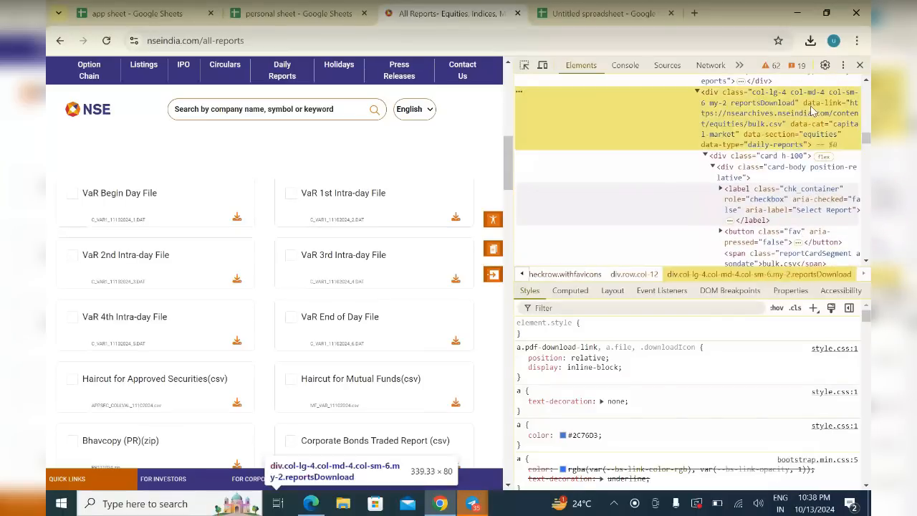
scroll(806, 126, "up", 2)
left_click(806, 125)
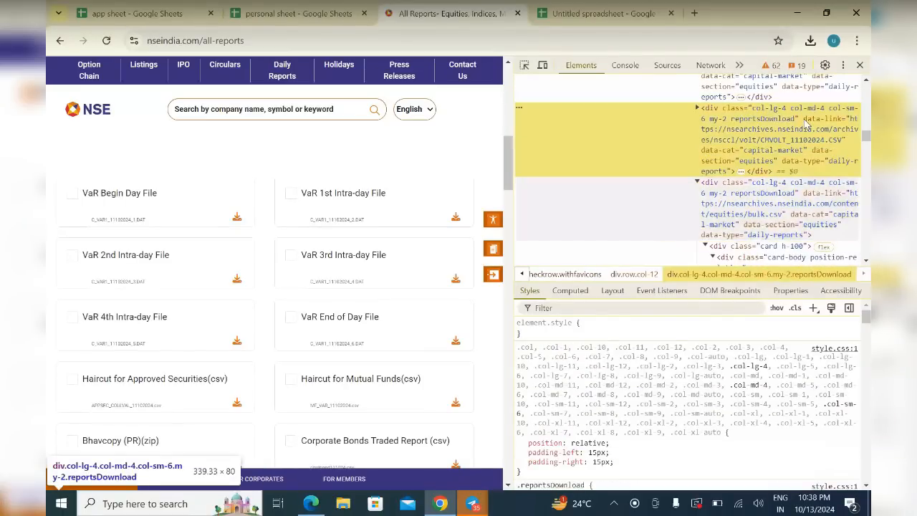
scroll(811, 101, "up", 2)
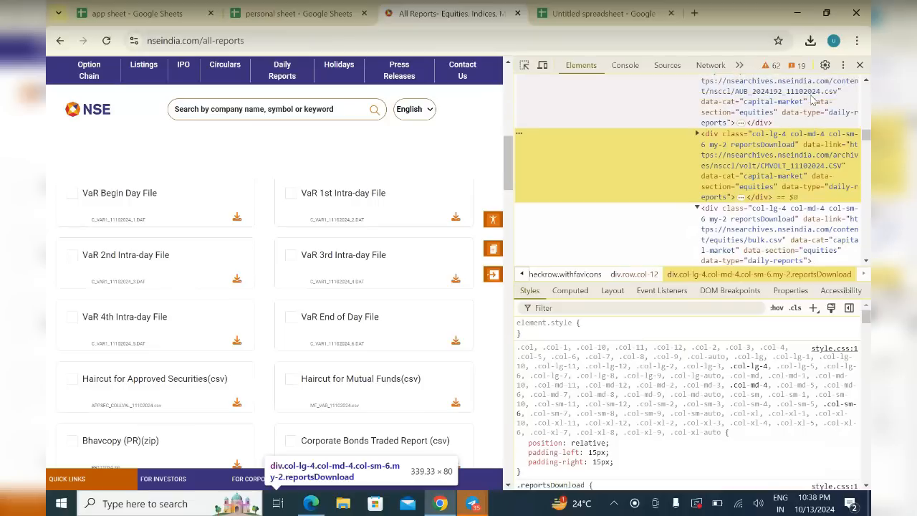
left_click(811, 108)
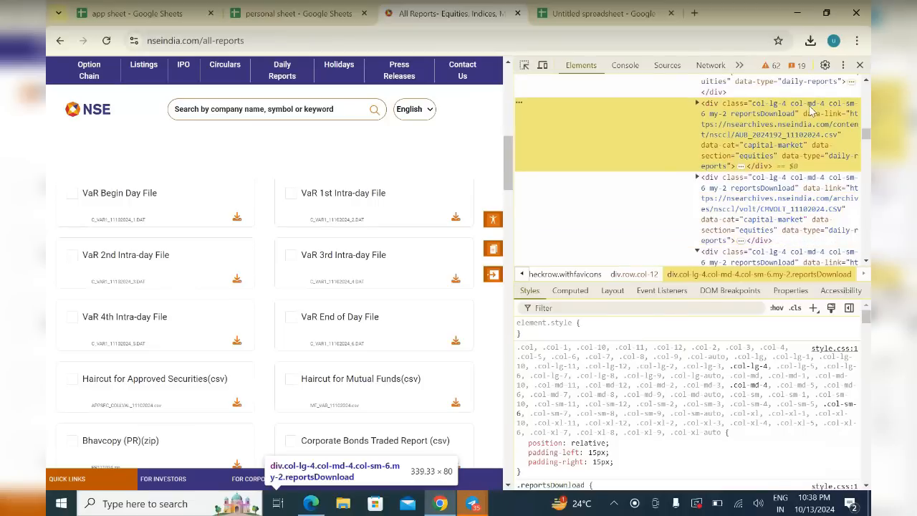
scroll(809, 114, "up", 2)
left_click(810, 121)
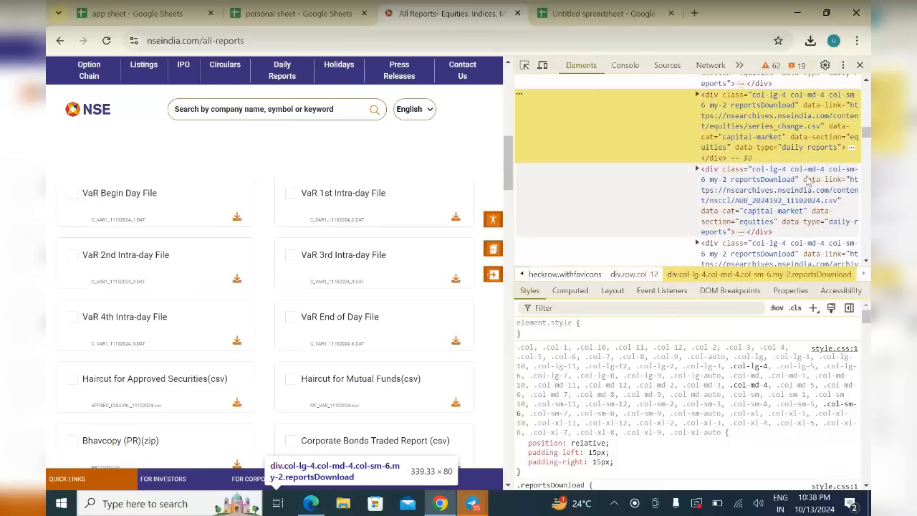
Check the markup of the entries below Bulk Deals, from ShortSelling.csv to eq_band_changes_11102024.csv, for their data-link addresses
scroll(809, 186, "down", 5)
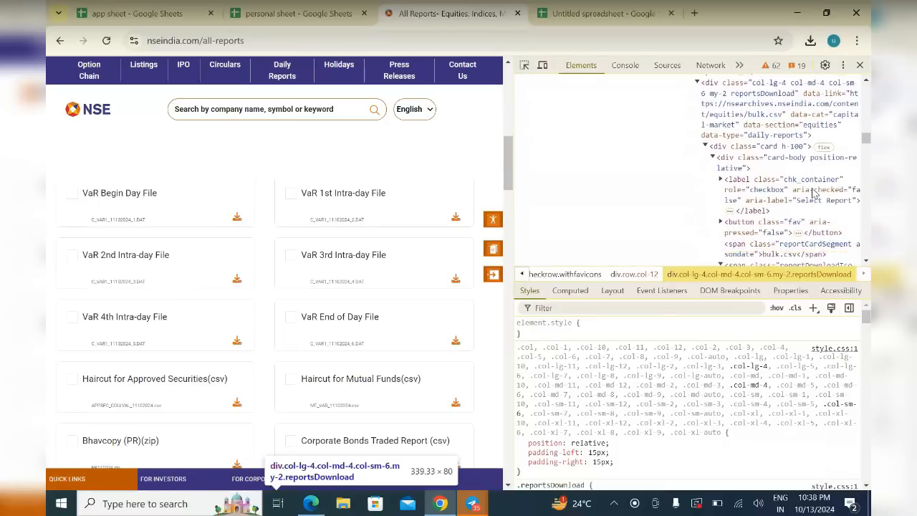
scroll(813, 194, "down", 3)
left_click(816, 188)
scroll(824, 215, "down", 3)
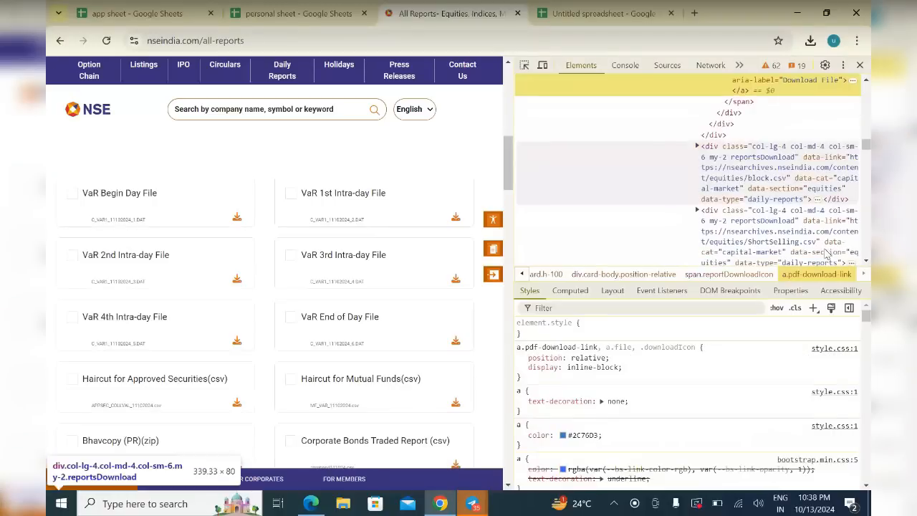
left_click(829, 213)
scroll(828, 213, "down", 2)
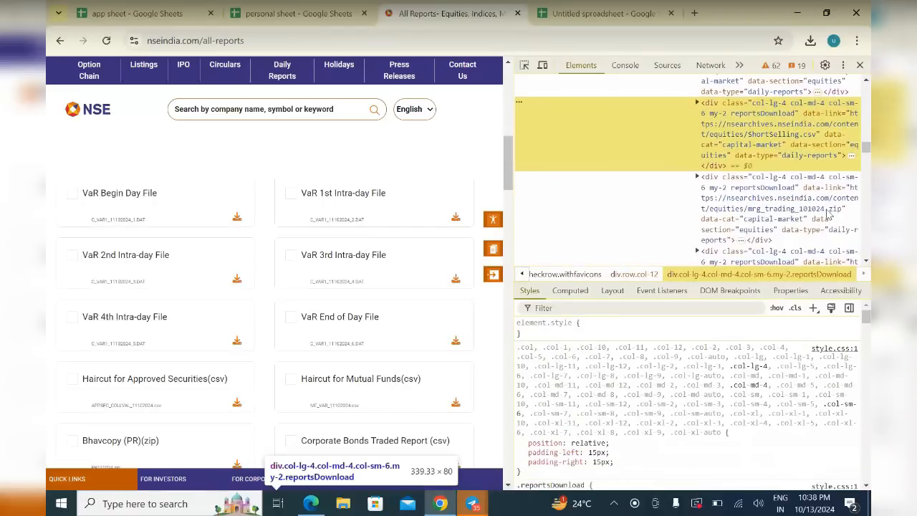
left_click(828, 214)
scroll(821, 236, "down", 2)
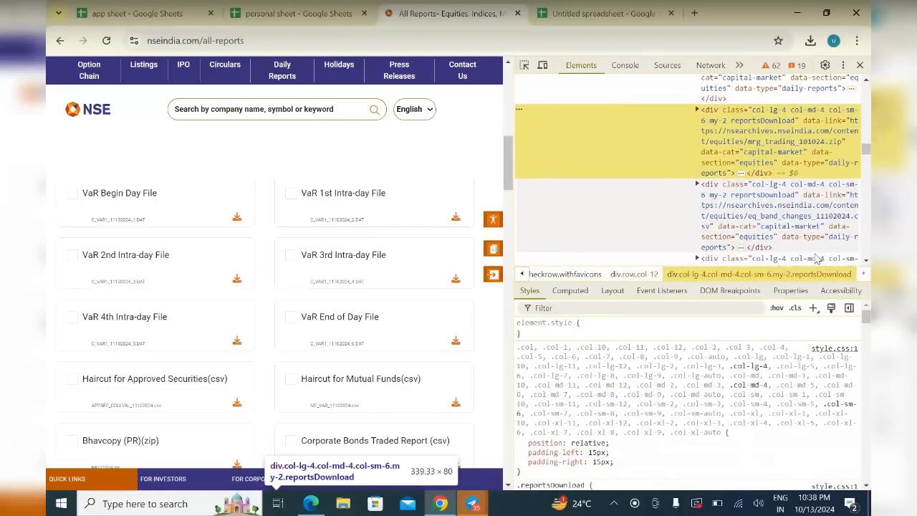
left_click(813, 217)
scroll(813, 219, "down", 1)
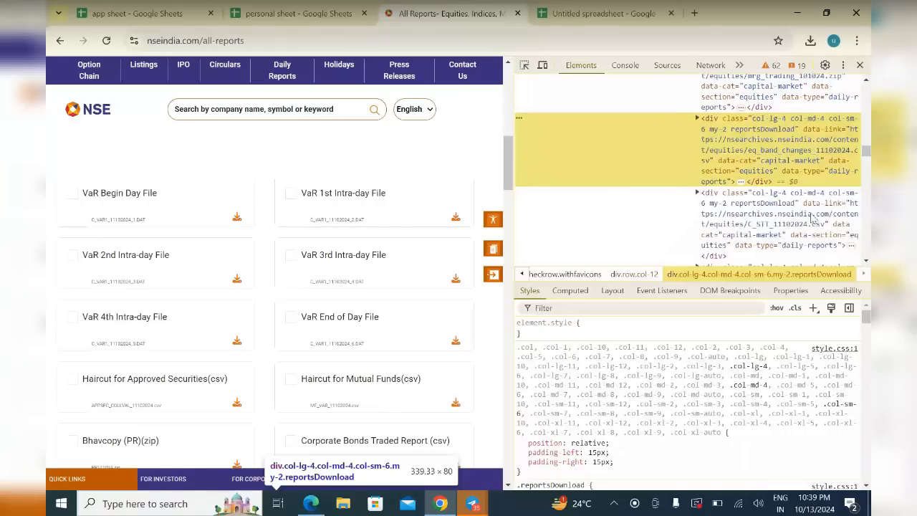
Go through the report entries from C_STT_11102024.csv down to CM_Latency_stats10102024.csv in the page markup, checking their data-link addresses
left_click(813, 219)
scroll(813, 220, "down", 1)
left_click(813, 220)
scroll(811, 214, "down", 1)
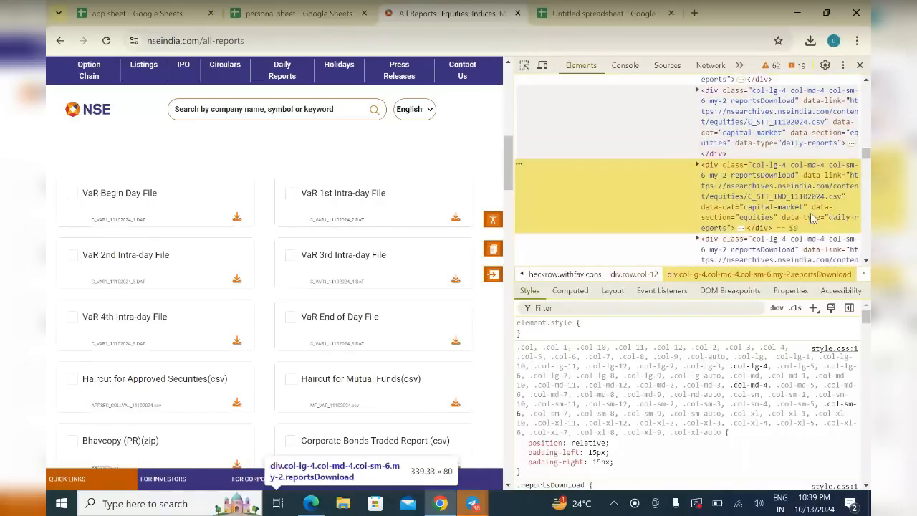
left_click(811, 214)
scroll(811, 214, "down", 2)
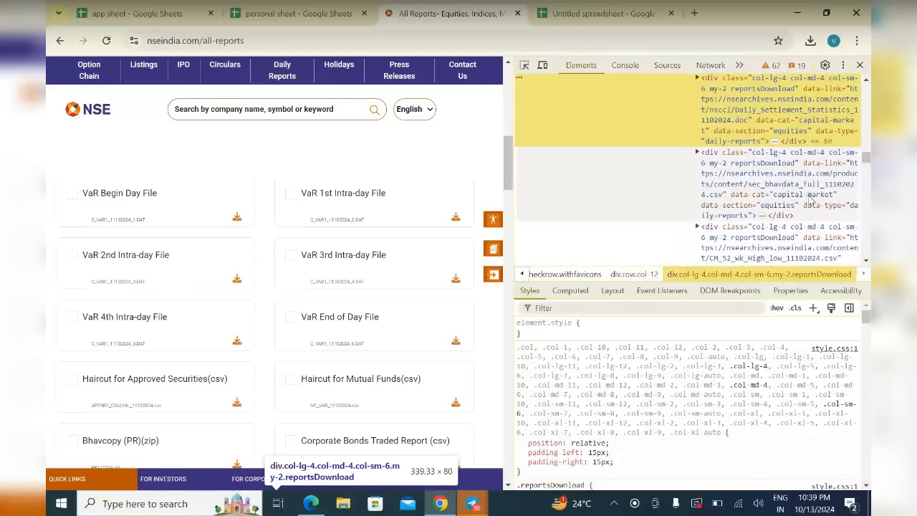
left_click(813, 212)
scroll(810, 207, "down", 1)
left_click(808, 201)
scroll(808, 200, "down", 1)
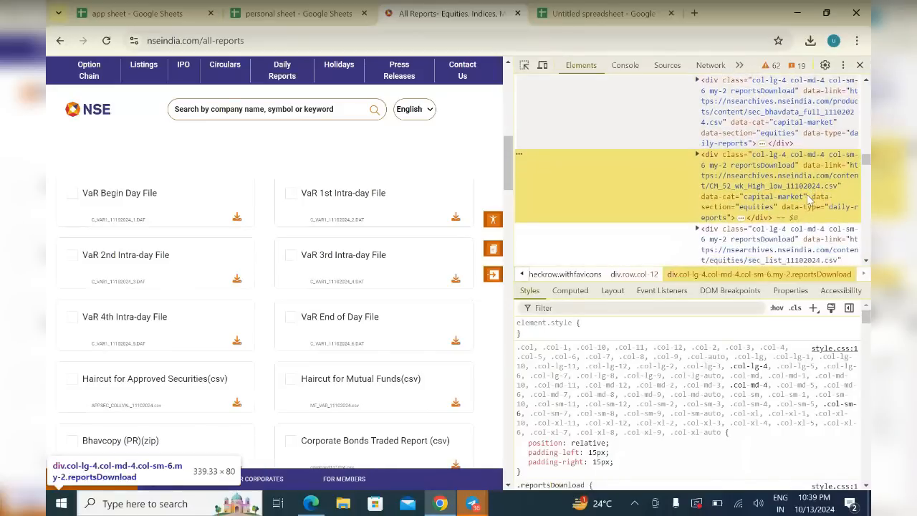
left_click(808, 200)
scroll(809, 199, "down", 1)
scroll(809, 199, "down", 1)
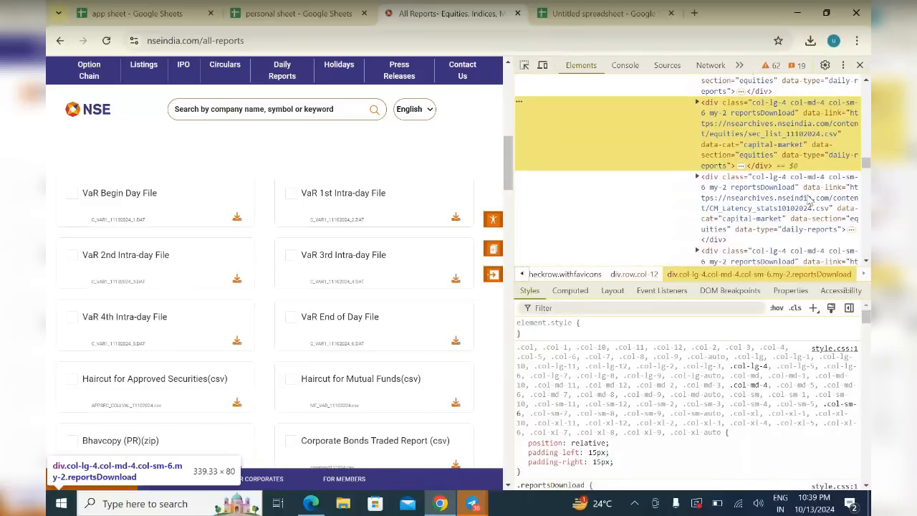
right_click(808, 199)
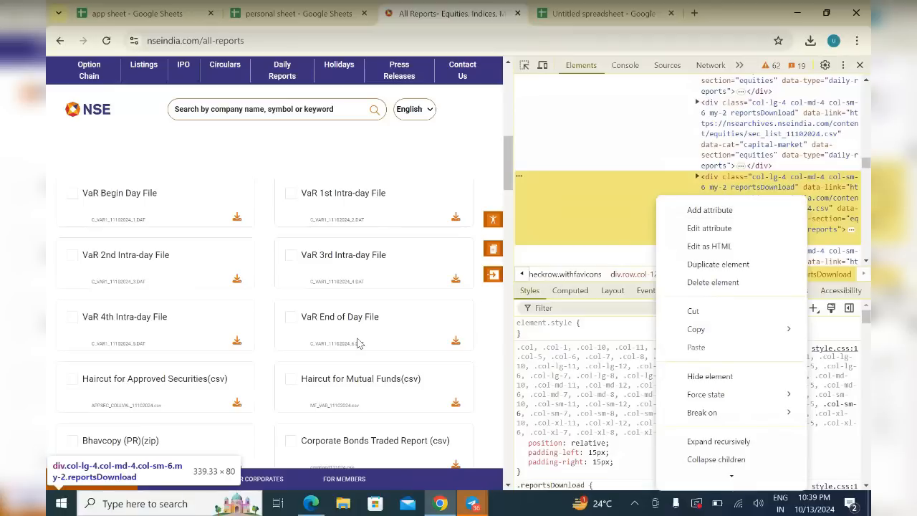
Find the Block Deals and Bulk Deals reports on the page and examine the data-link addresses of their entries in the markup
scroll(359, 343, "down", 4)
scroll(359, 343, "down", 1)
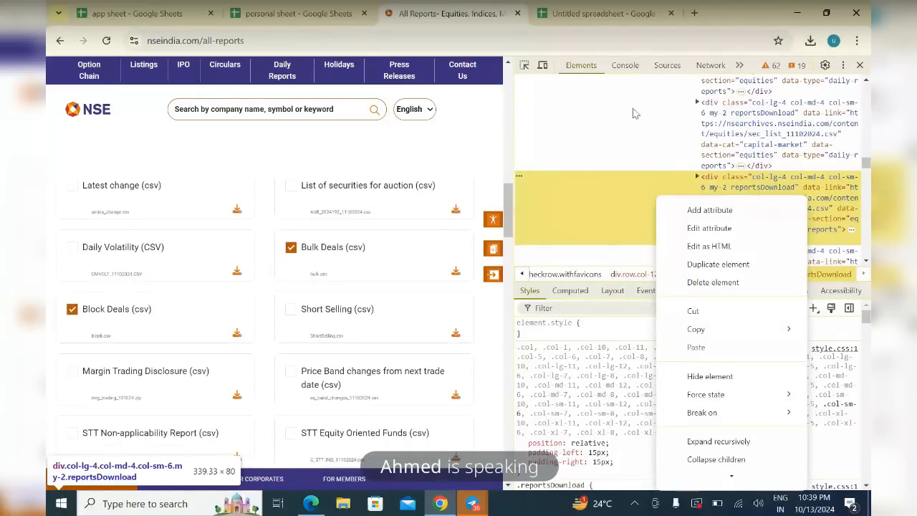
scroll(634, 113, "down", 3)
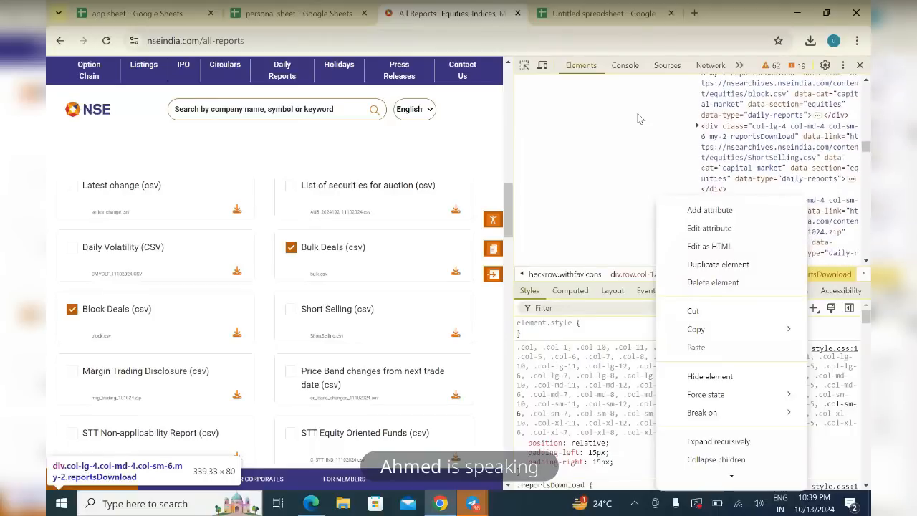
scroll(640, 119, "up", 2)
scroll(640, 118, "down", 1)
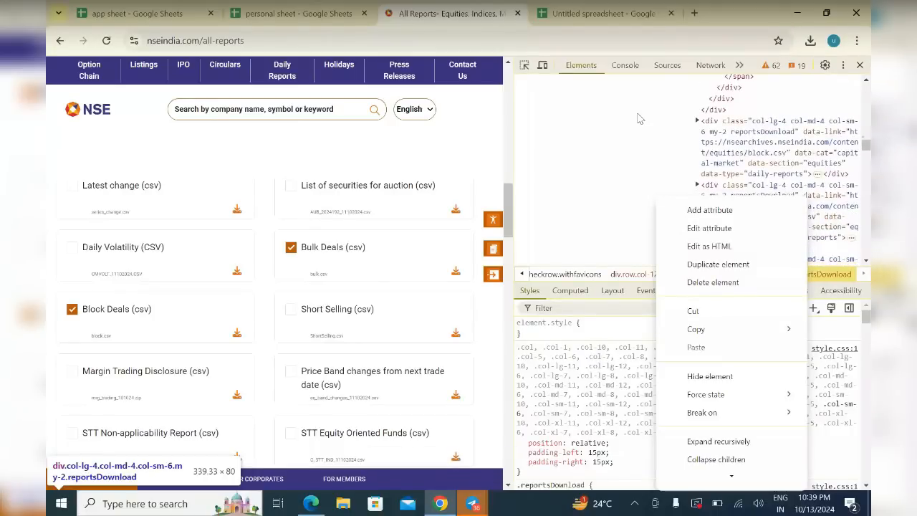
left_click(750, 154)
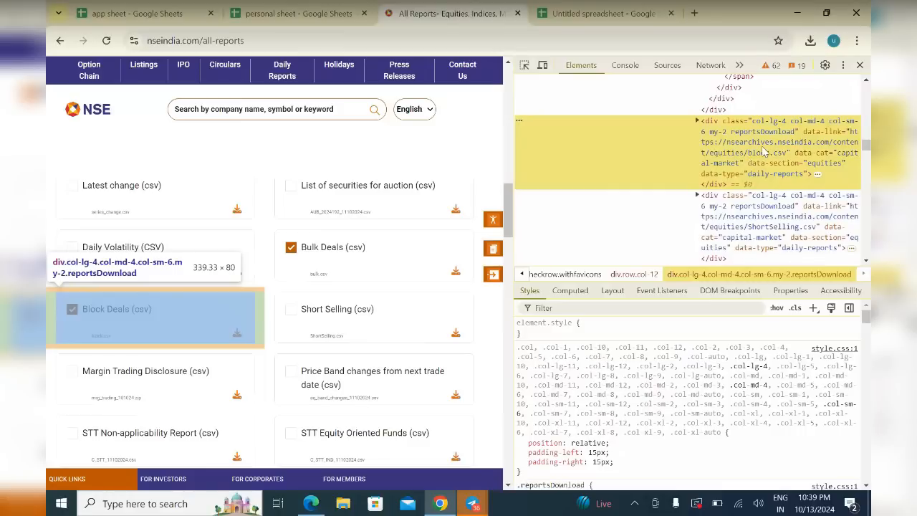
scroll(765, 146, "up", 3)
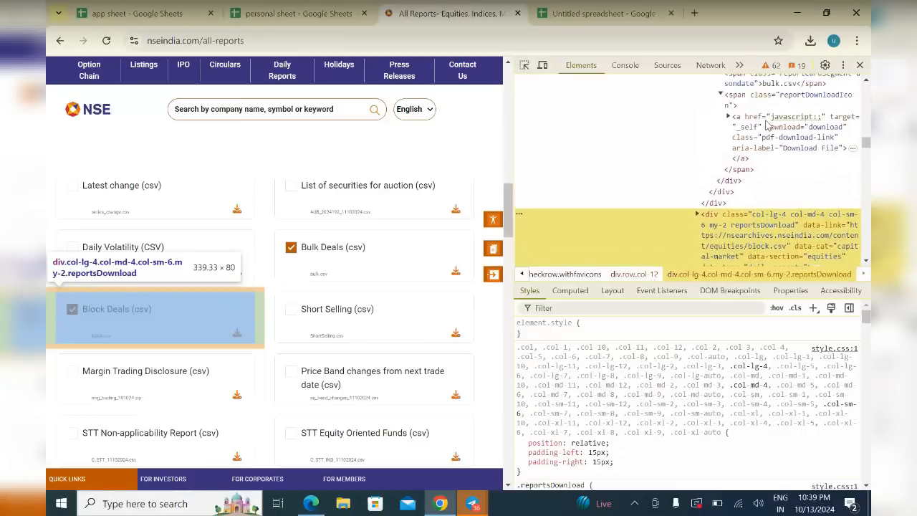
scroll(766, 125, "up", 5)
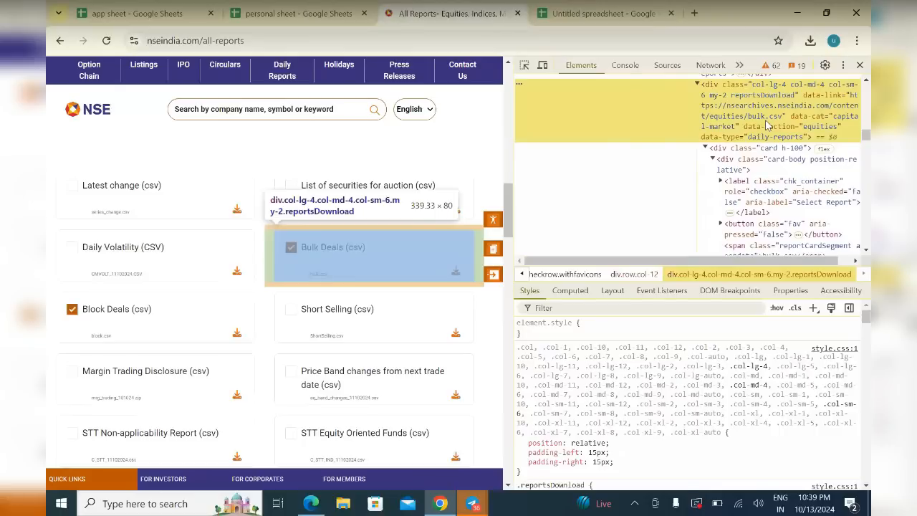
Copy the whole Bulk Deals reportsDownload div element whose data-link points to bulk.csv
right_click(767, 126)
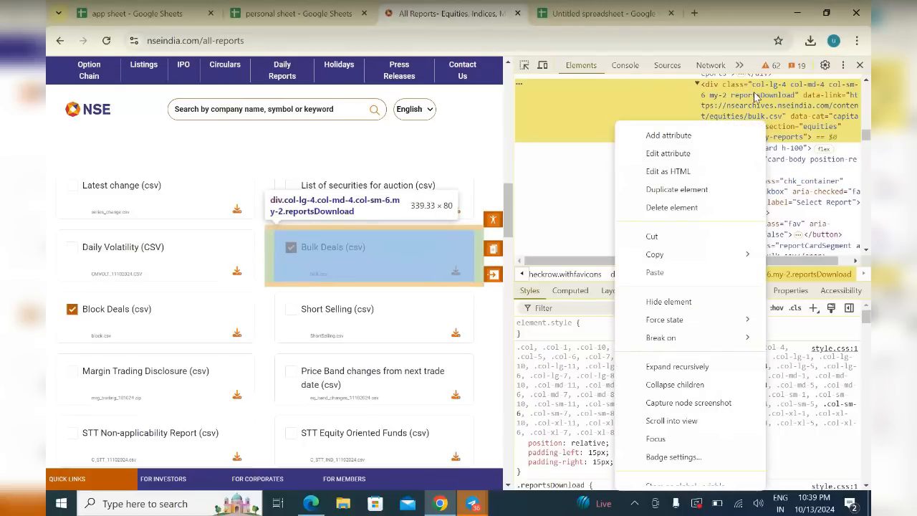
scroll(756, 99, "up", 1)
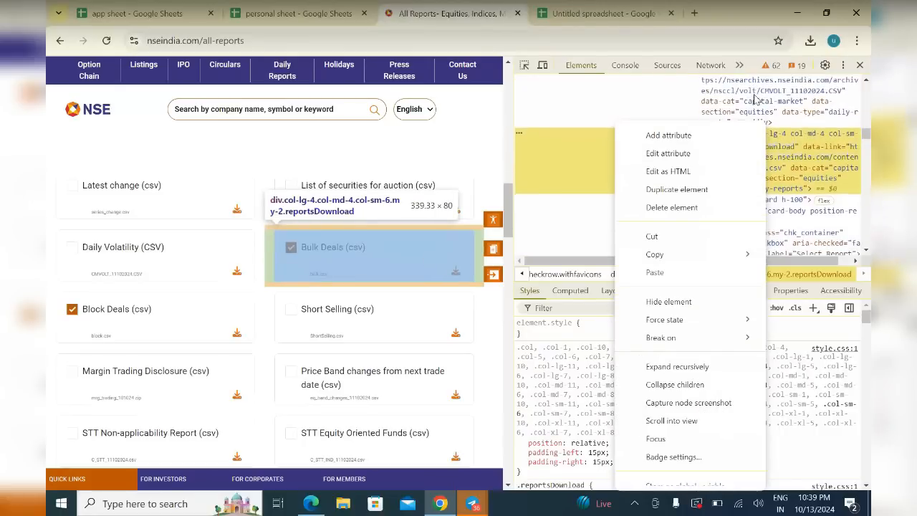
scroll(755, 99, "down", 1)
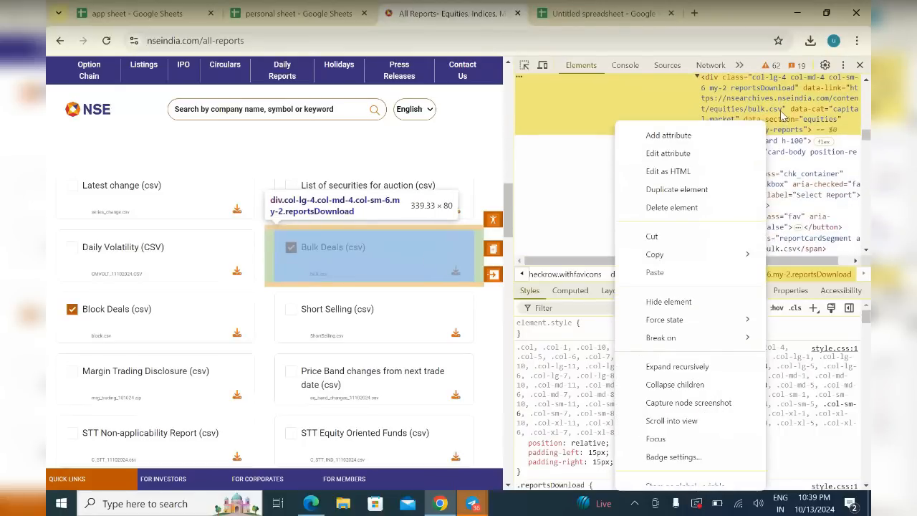
scroll(782, 114, "up", 1)
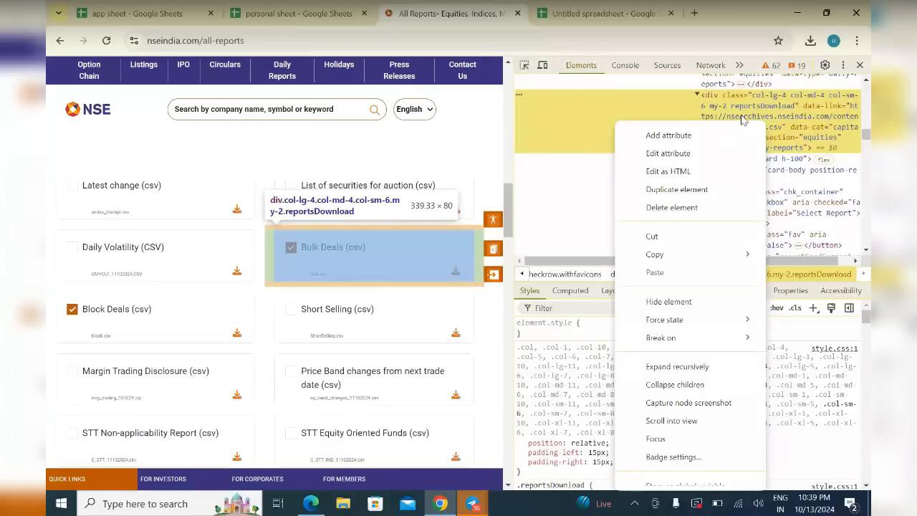
left_click(807, 128)
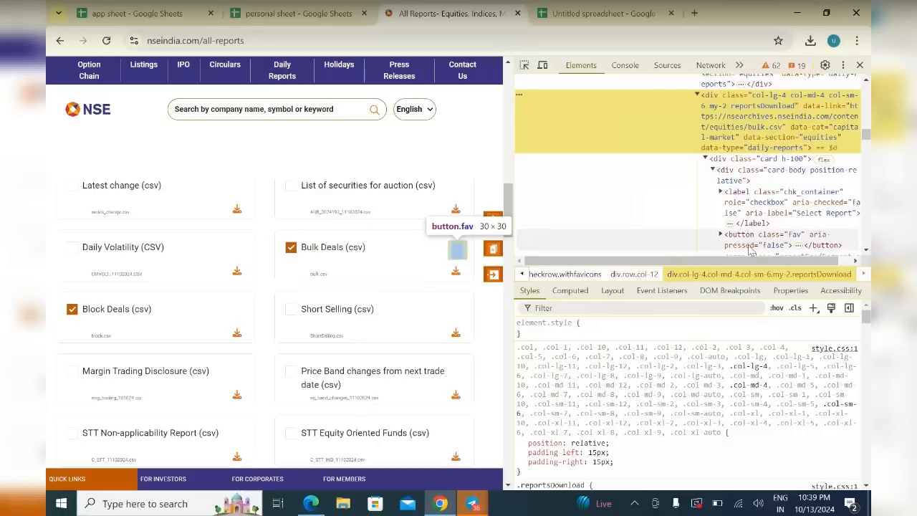
right_click(783, 113)
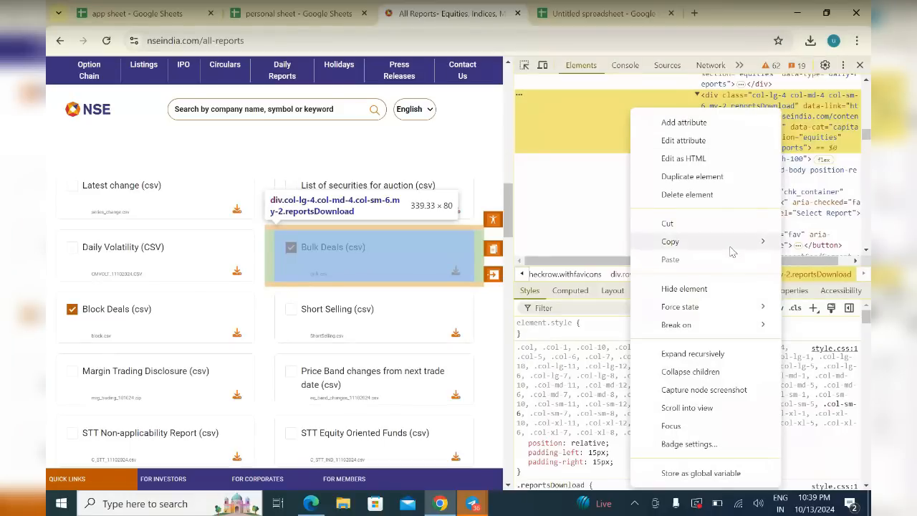
mouse_move(732, 251)
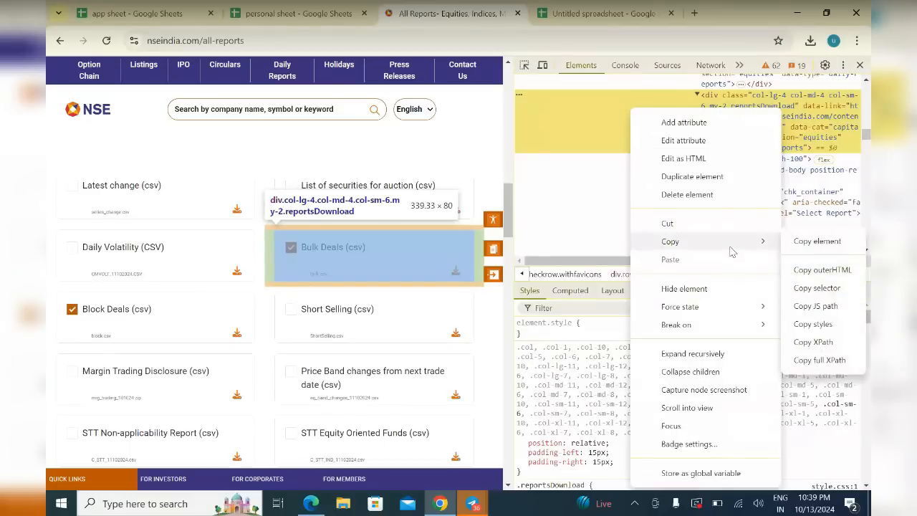
left_click(803, 243)
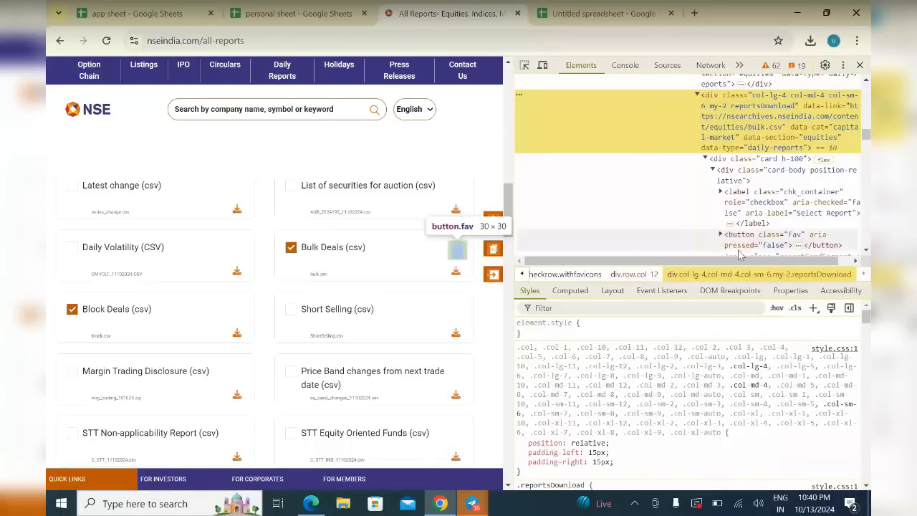
Paste the copied Bulk Deals element into a new Notepad document in a maximized window, keeping the document open
left_click(170, 502)
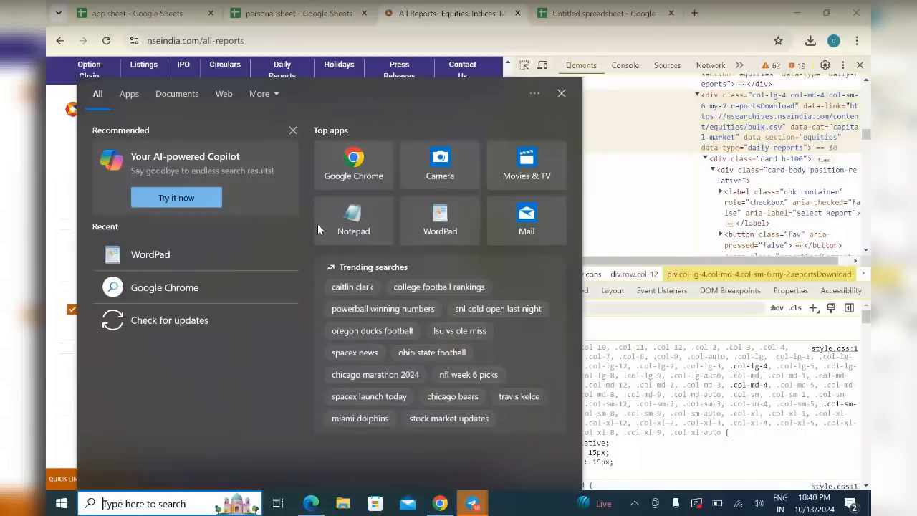
left_click(337, 227)
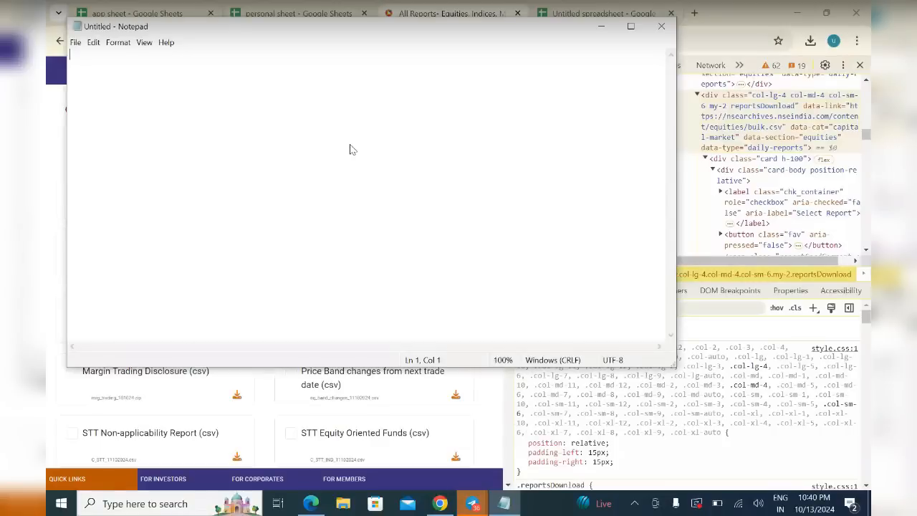
right_click(351, 146)
left_click(396, 198)
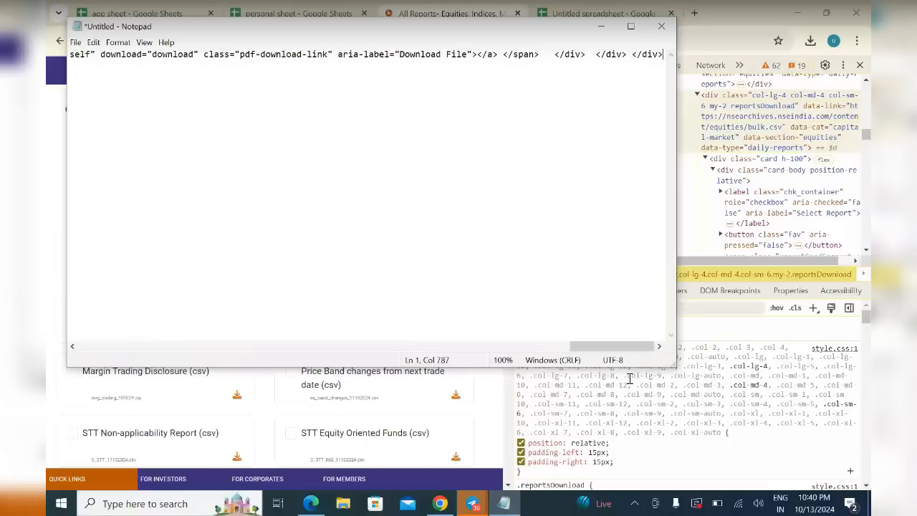
left_click_drag(605, 346, 660, 225)
left_click(629, 27)
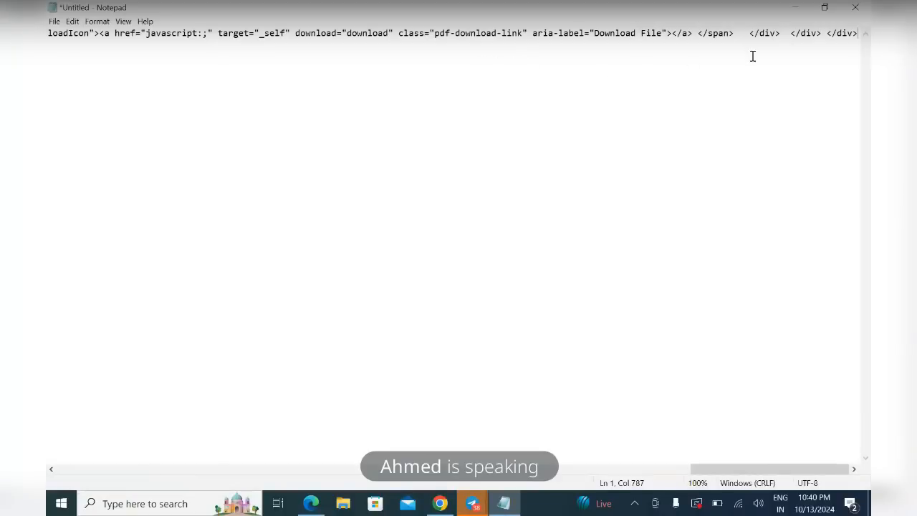
left_click(849, 11)
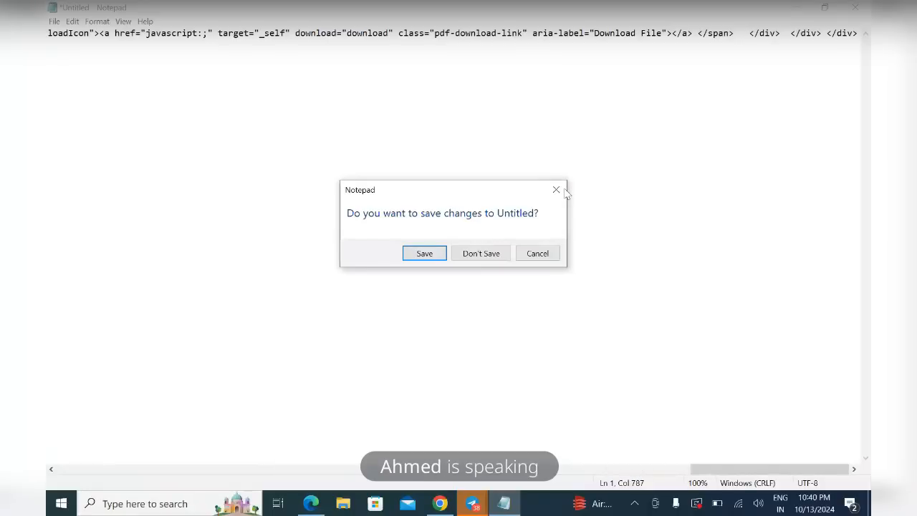
left_click(535, 254)
scroll(576, 143, "left", 10)
scroll(576, 143, "left", 10)
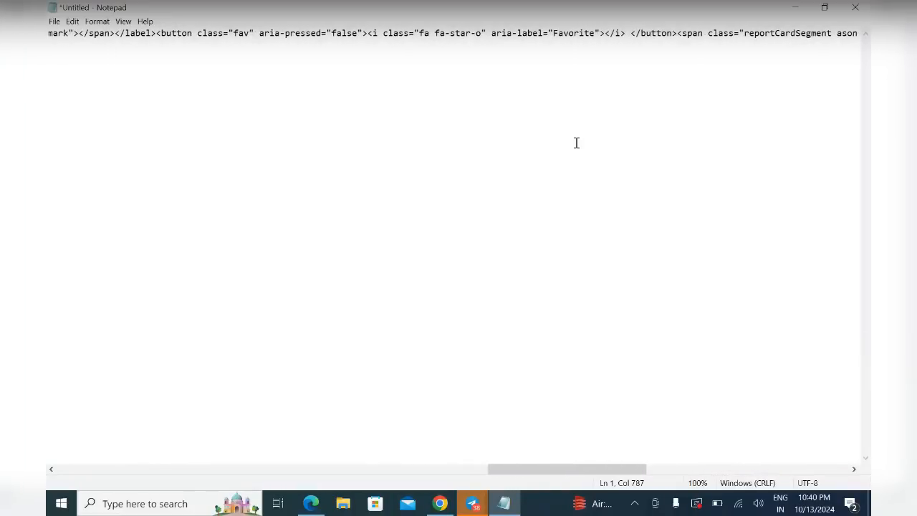
scroll(576, 143, "left", 10)
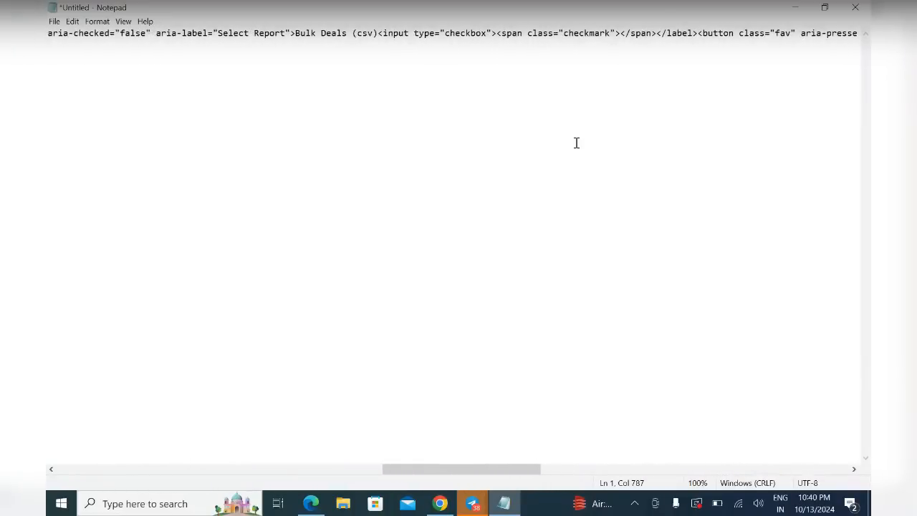
scroll(576, 143, "left", 10)
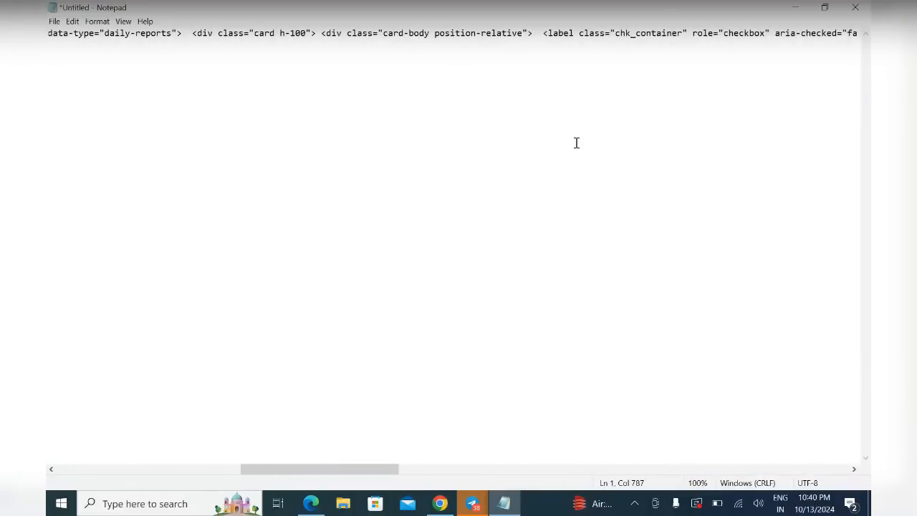
scroll(576, 142, "left", 10)
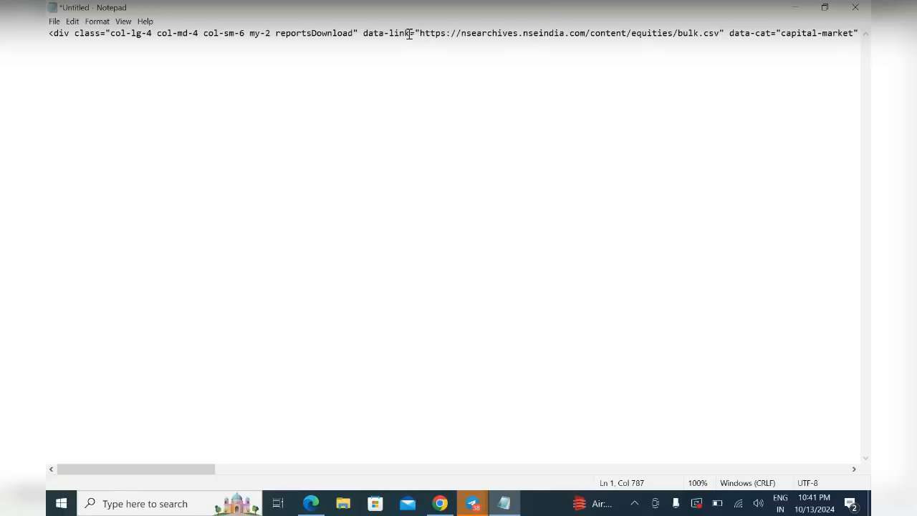
left_click_drag(410, 33, 725, 45)
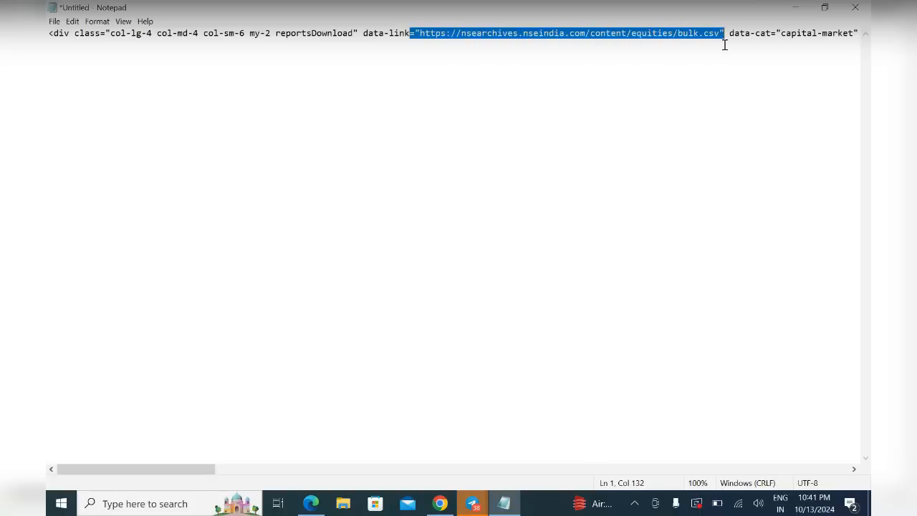
right_click(667, 32)
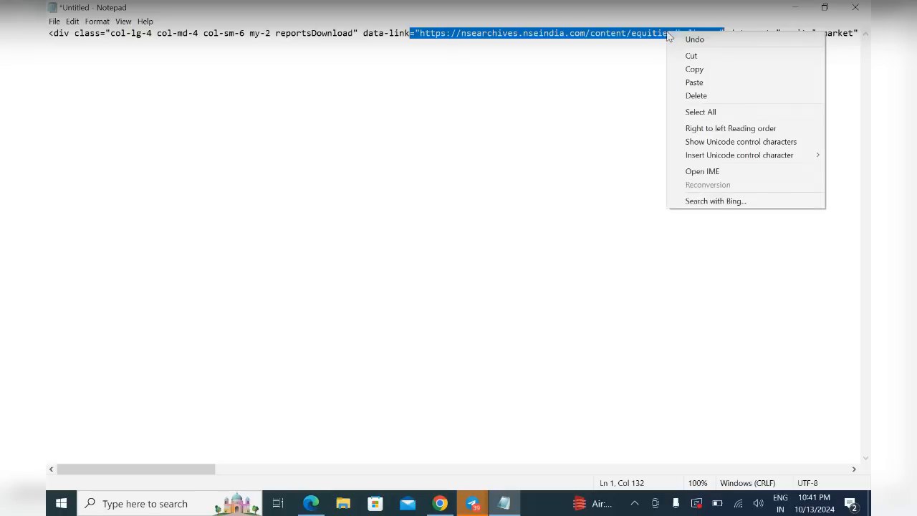
left_click(695, 70)
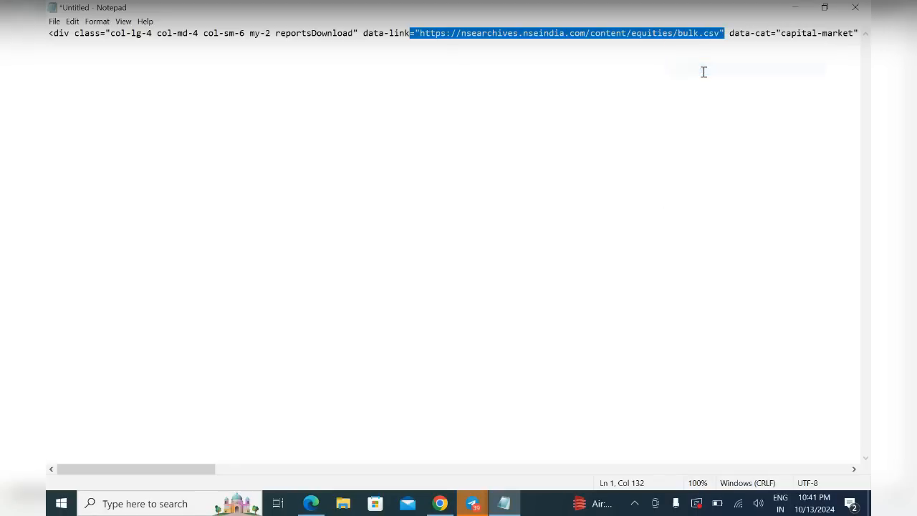
Close Notepad without saving and paste the copied bulk.csv address into cell A1 of the untitled Google Sheets spreadsheet
left_click(854, 8)
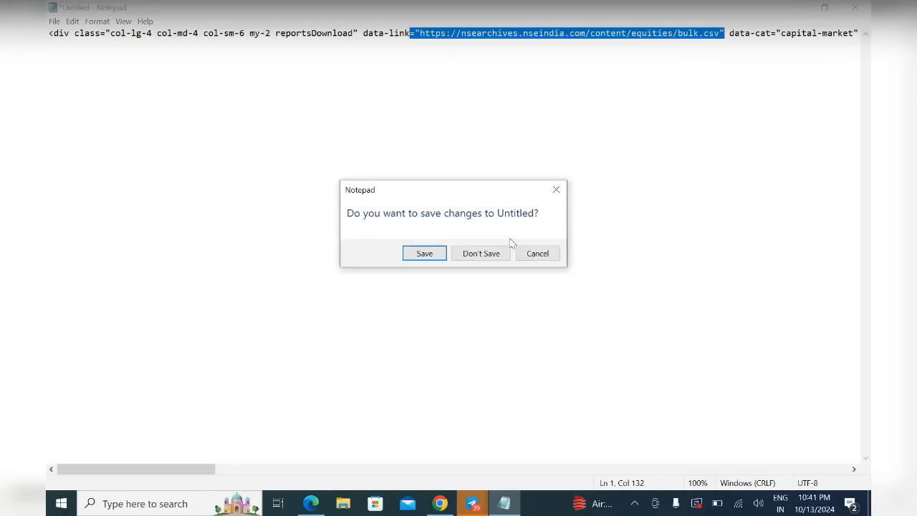
left_click(497, 257)
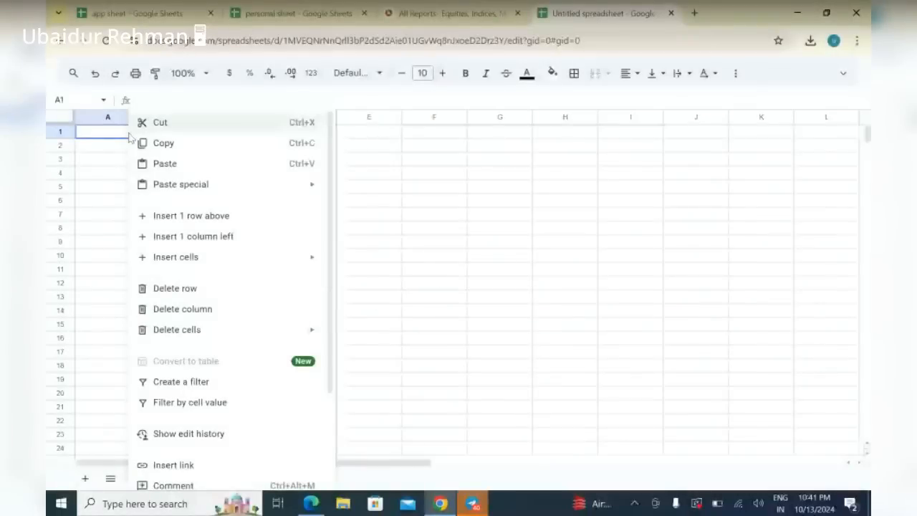
left_click(129, 134)
right_click(129, 135)
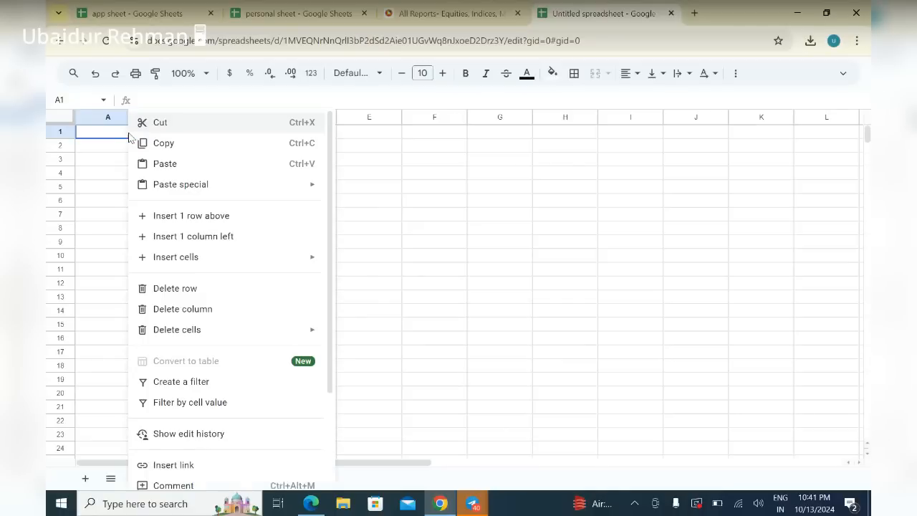
left_click(192, 164)
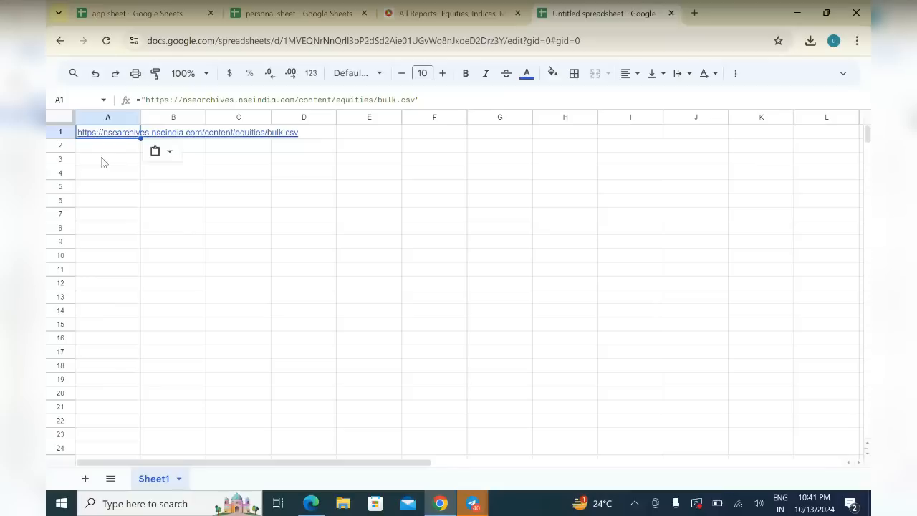
Enter the formula =IMPORTDATA(A1) in cell A2 to import the CSV file from the address in A1
left_click(121, 147)
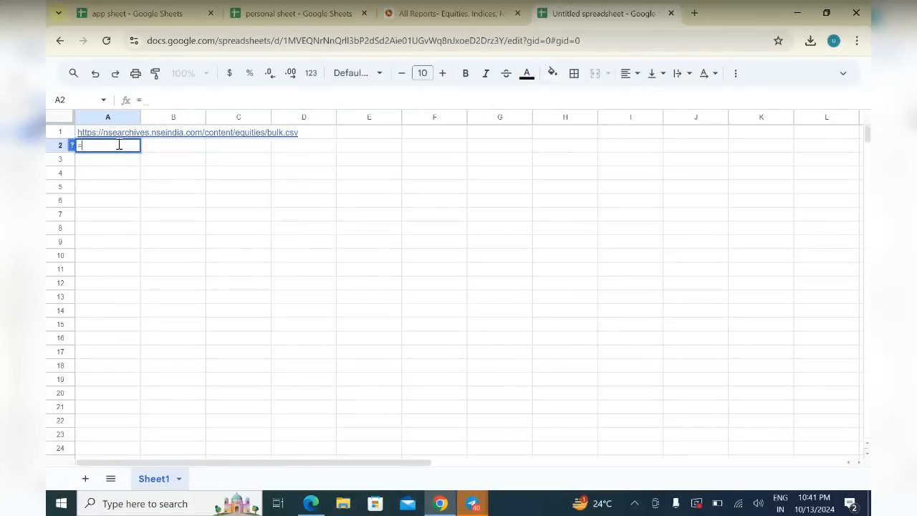
type("=IMP")
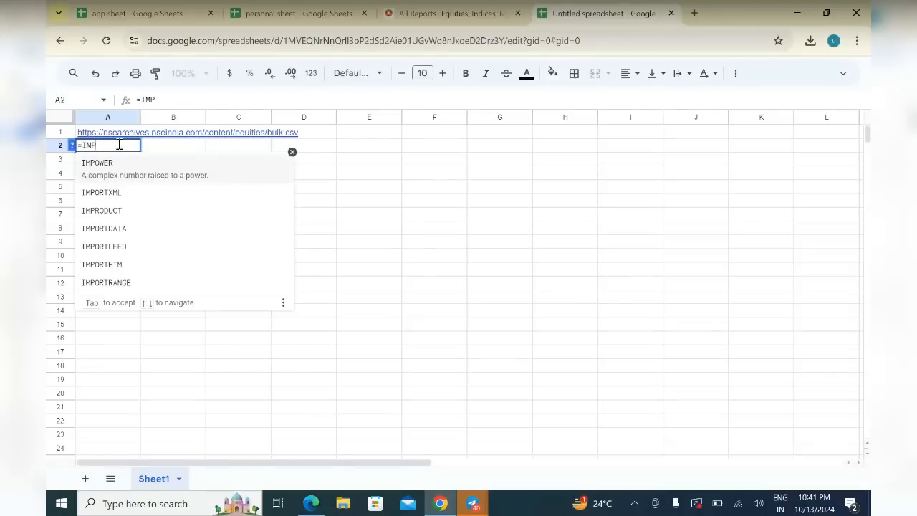
type("ORT")
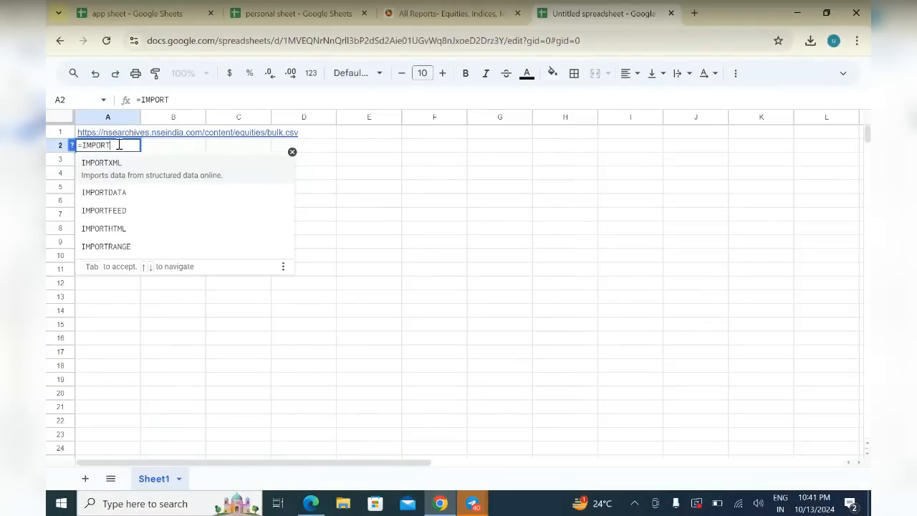
left_click(111, 192)
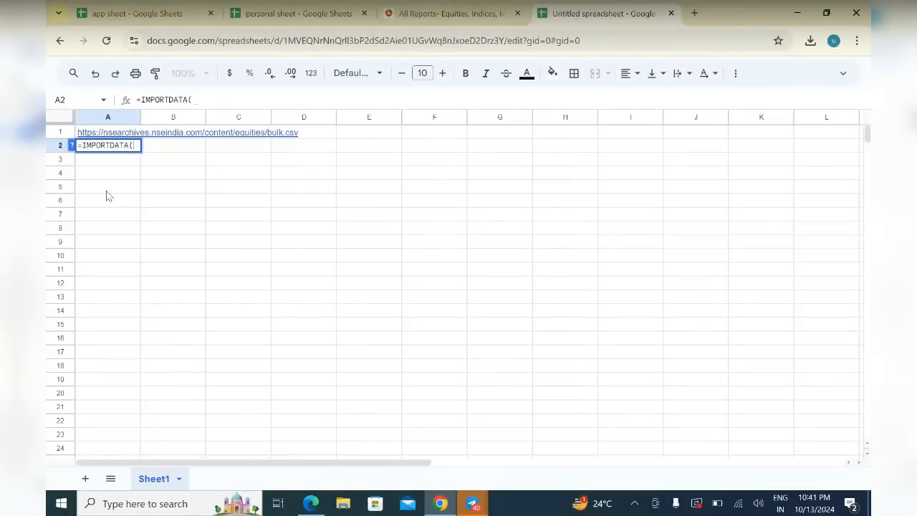
left_click(121, 138)
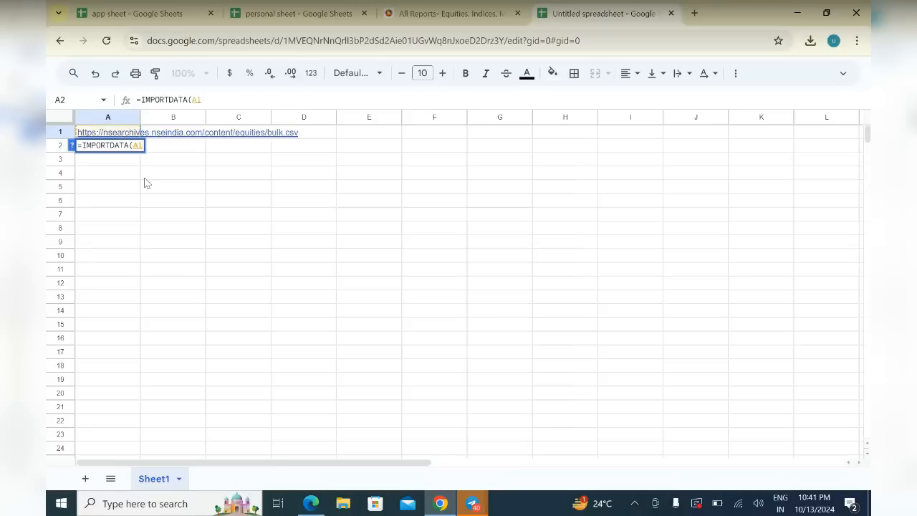
key("Return")
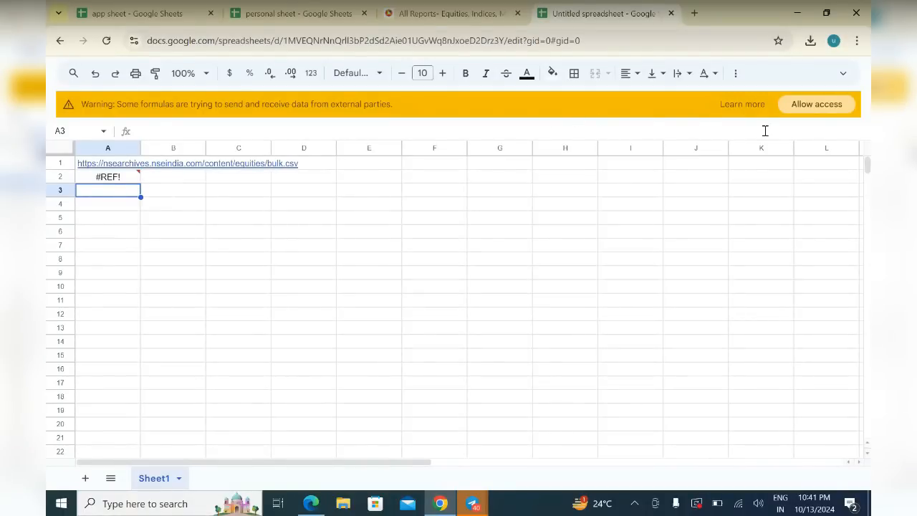
Allow the spreadsheet's formulas to fetch data from external URLs, and check the import result in A2
left_click(801, 105)
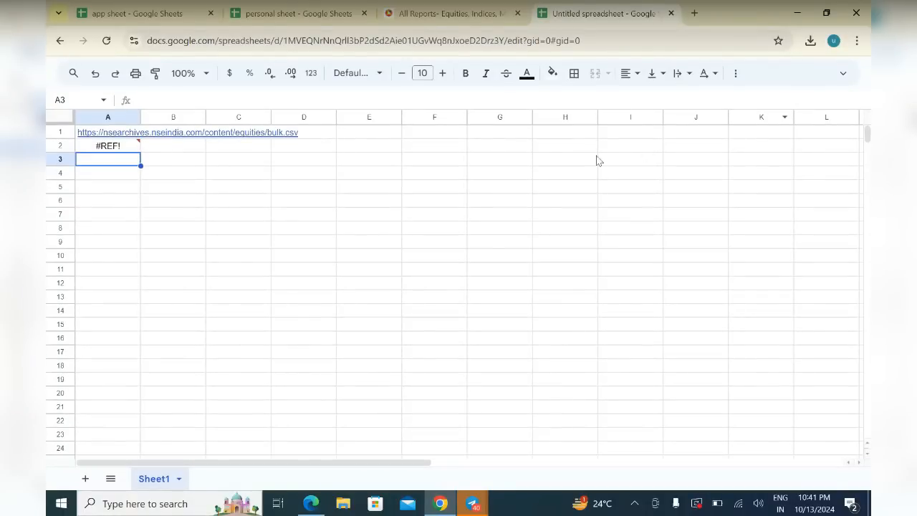
mouse_move(122, 154)
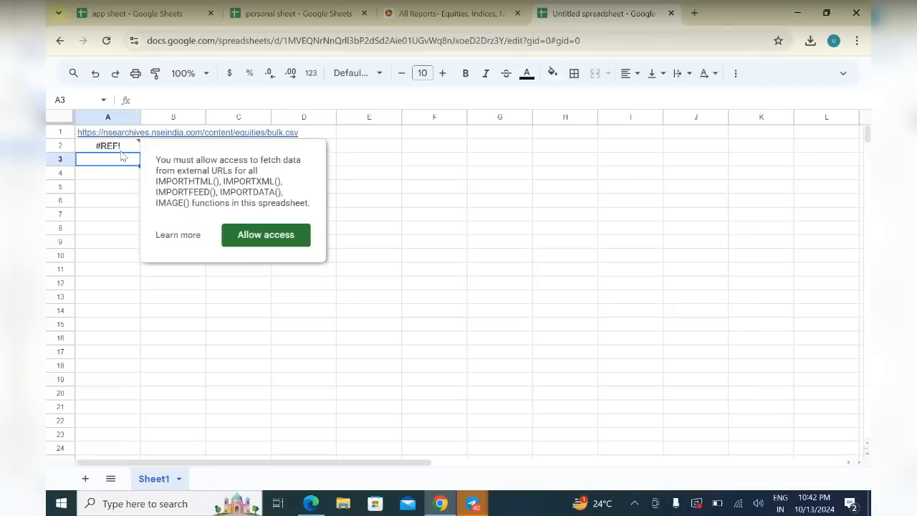
left_click(268, 233)
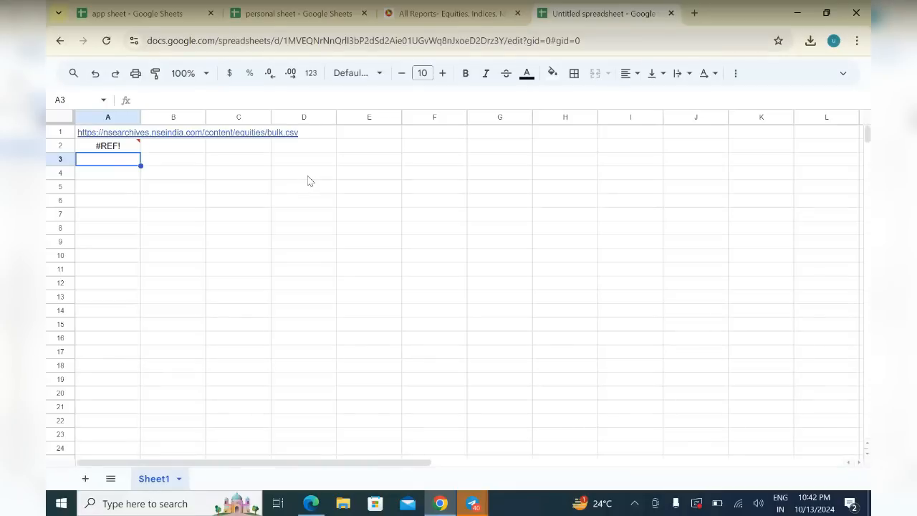
left_click(112, 150)
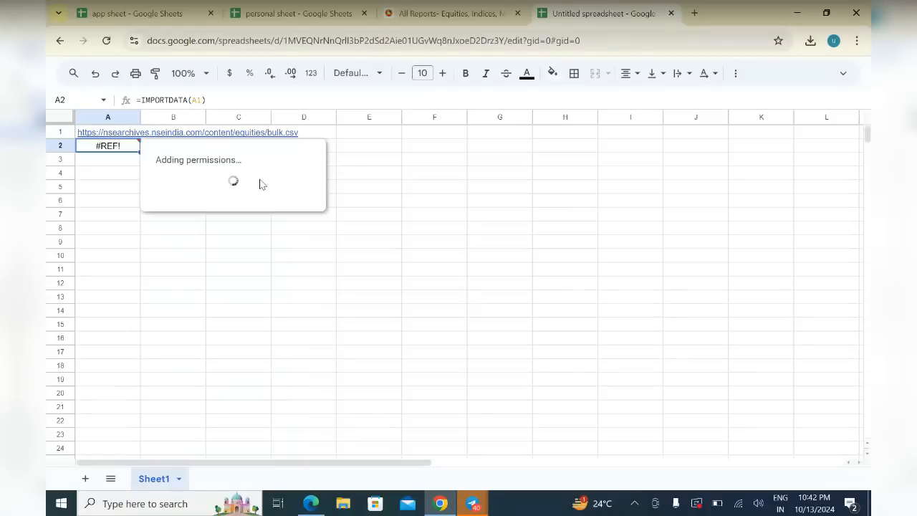
left_click(115, 167)
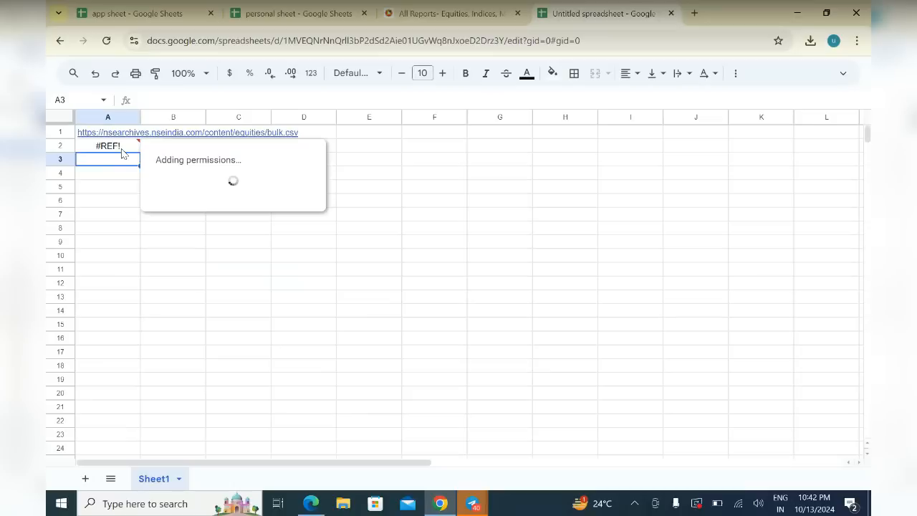
left_click(122, 151)
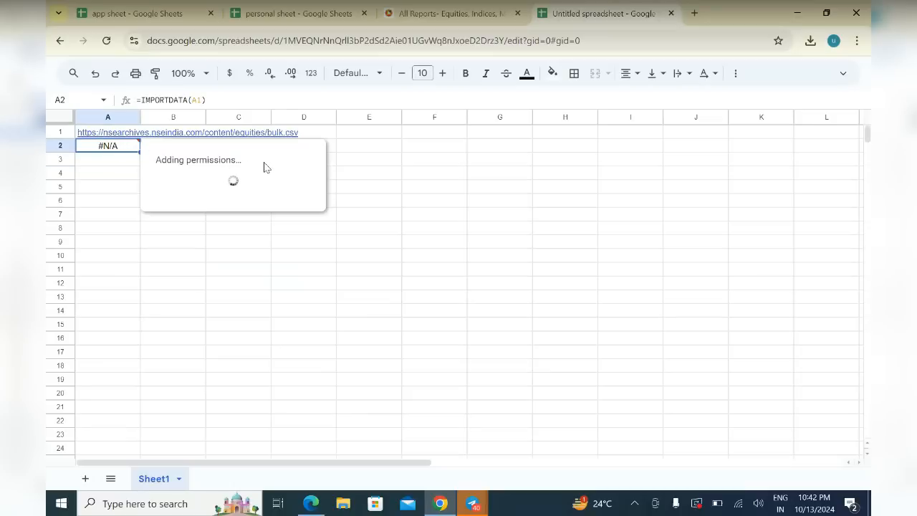
left_click(369, 177)
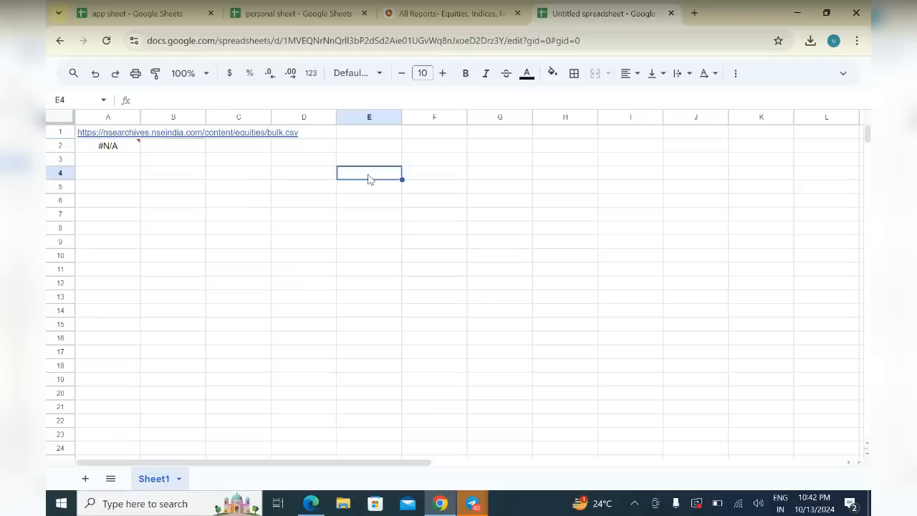
left_click(123, 151)
left_click(125, 232)
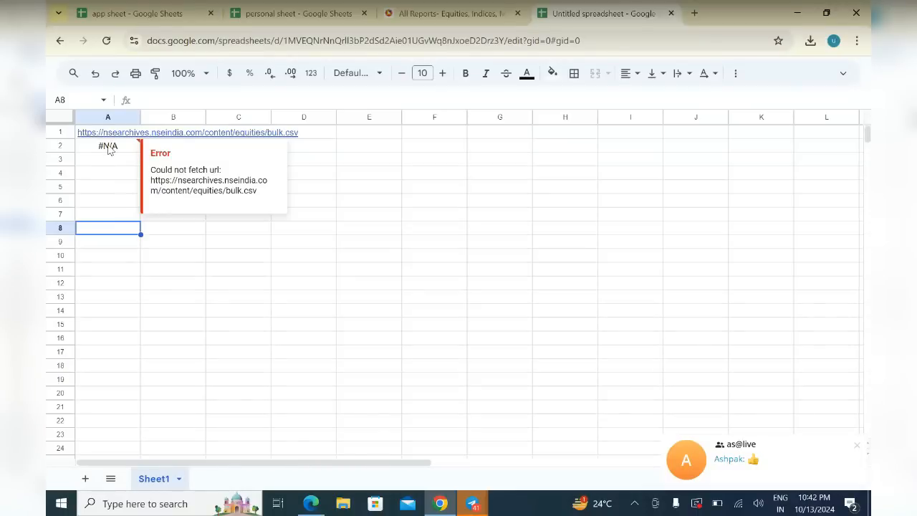
left_click(113, 136)
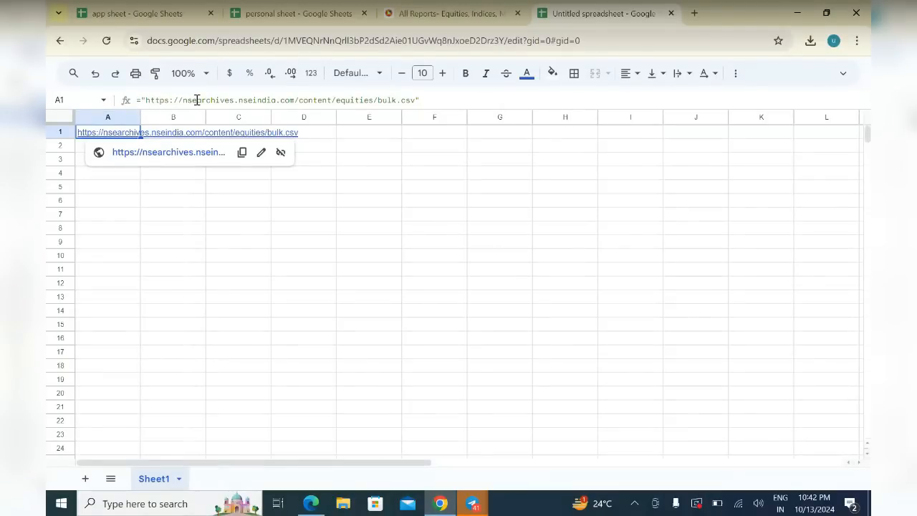
left_click(197, 99)
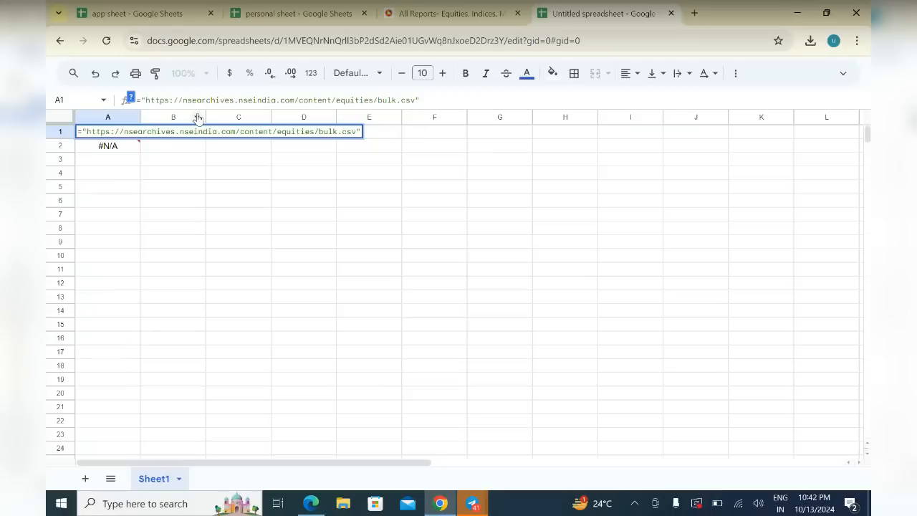
key("BackSpace")
key("BackSpace")
key("BackSpace")
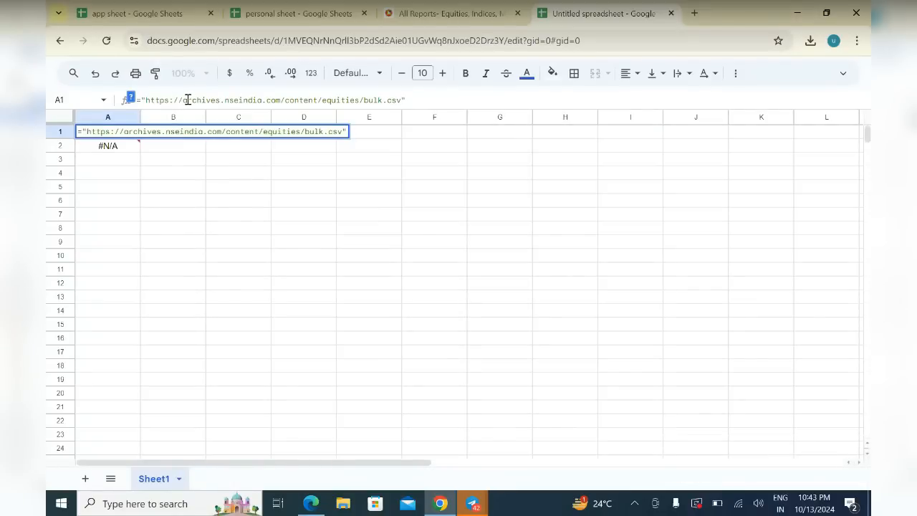
key("Return")
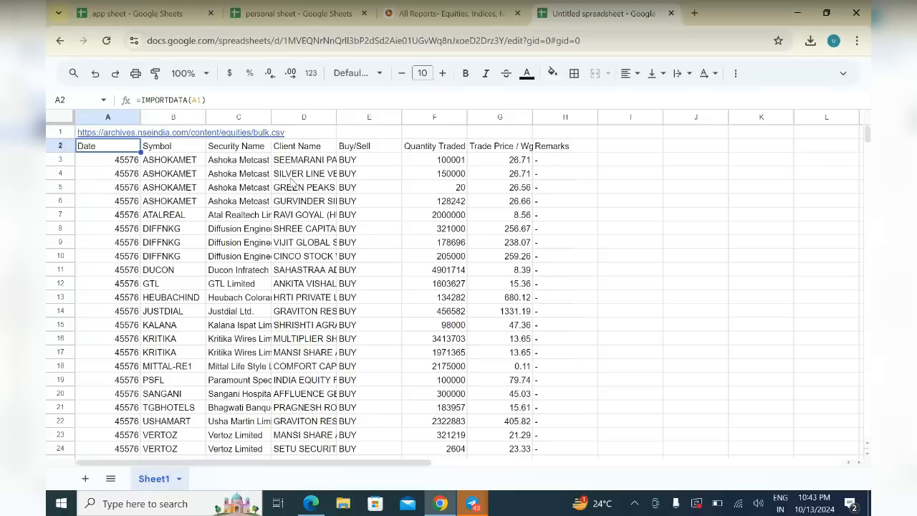
mouse_move(132, 135)
left_click(108, 190)
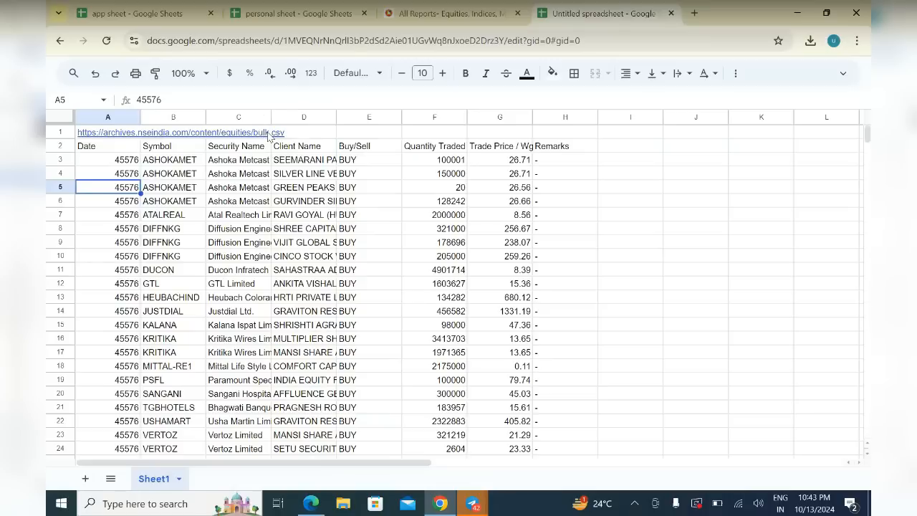
left_click(111, 136)
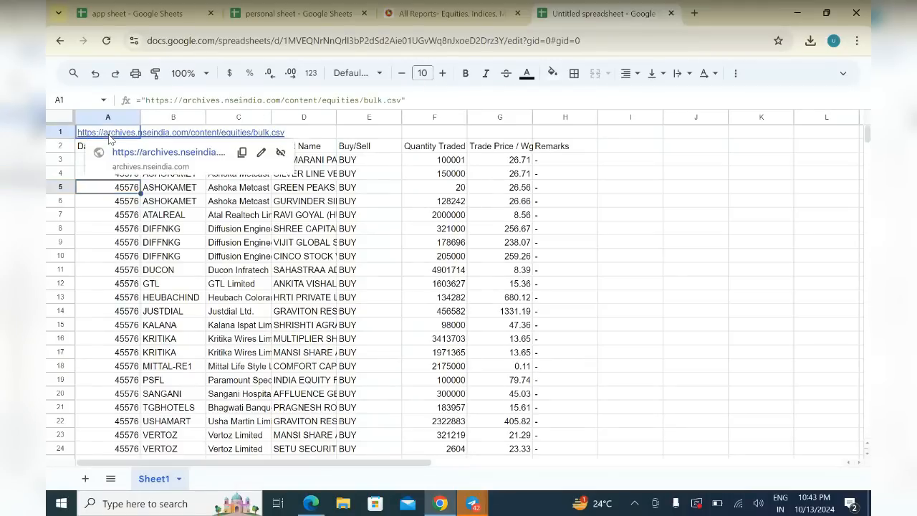
left_click(385, 100)
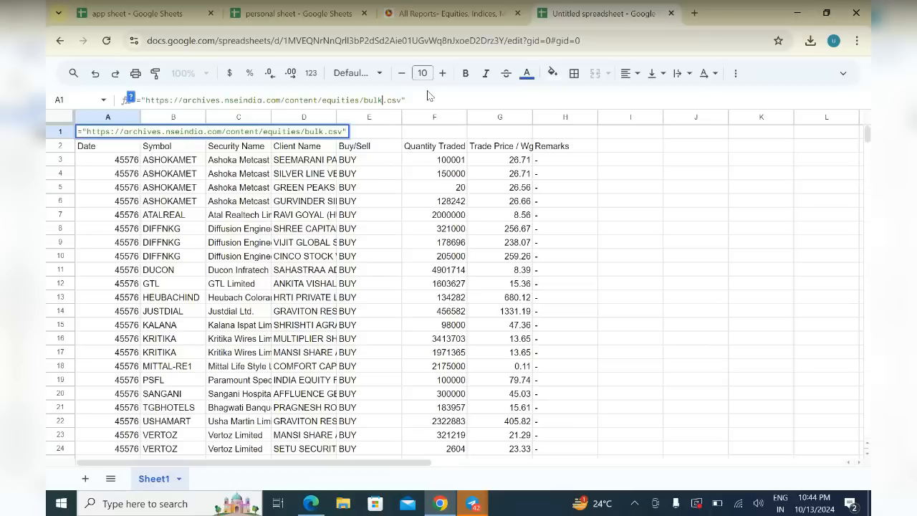
left_click(383, 101)
left_click(455, 135)
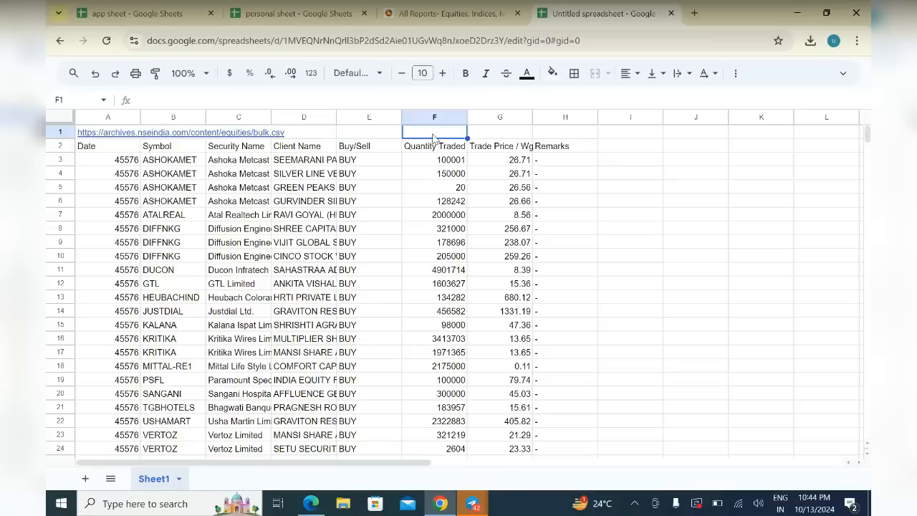
left_click(268, 136)
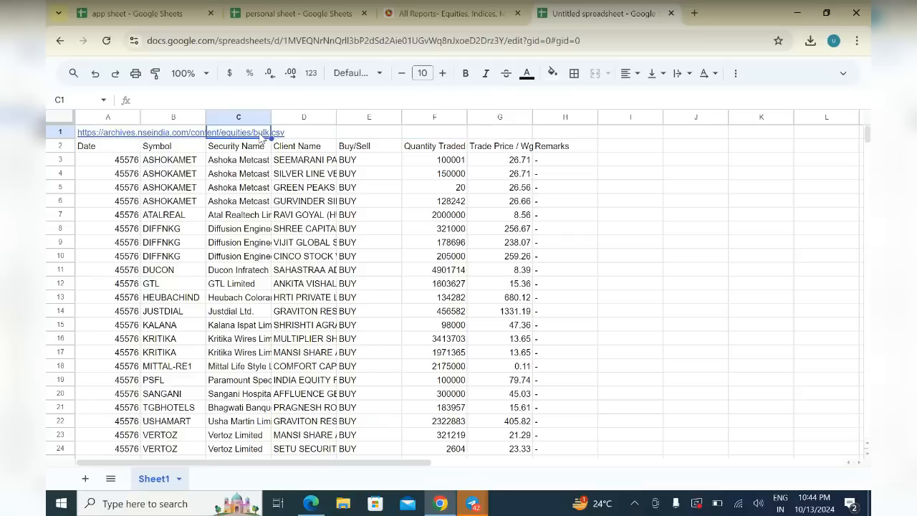
left_click(106, 137)
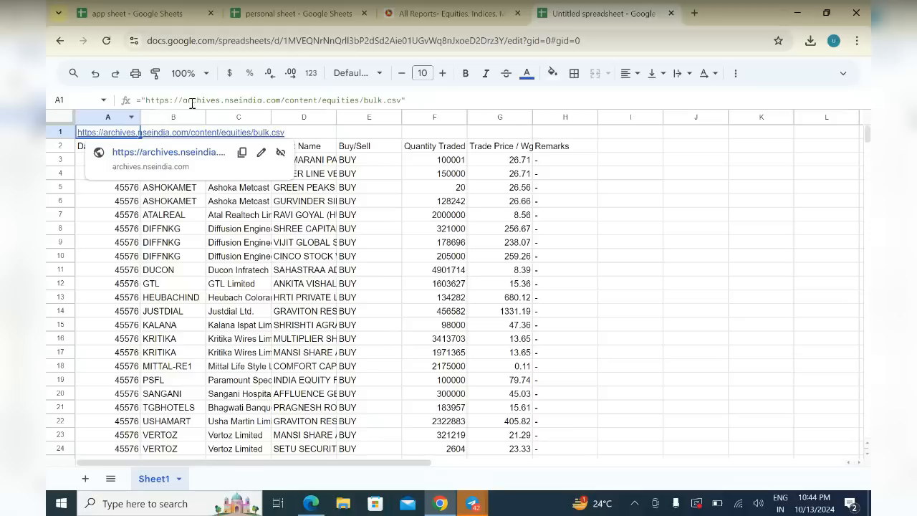
left_click(380, 100)
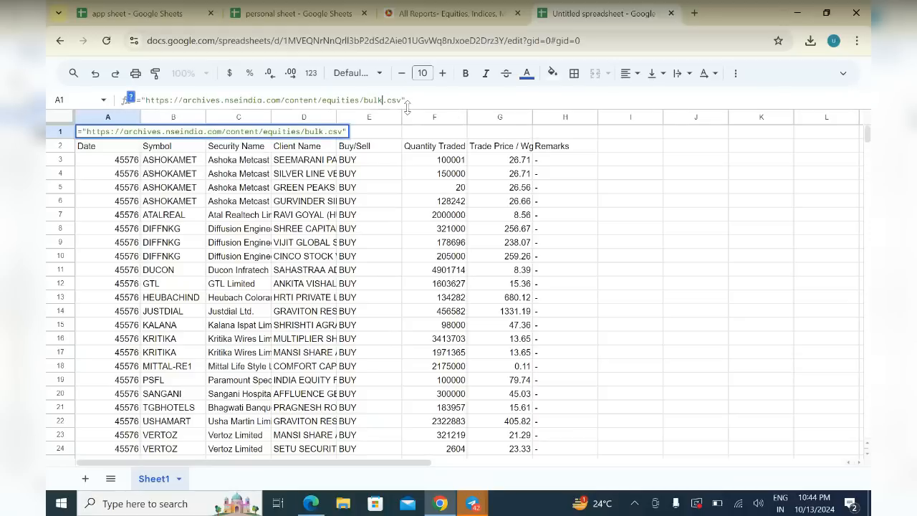
key("BackSpace")
key("BackSpace")
key("BackSpace")
key("BackSpace")
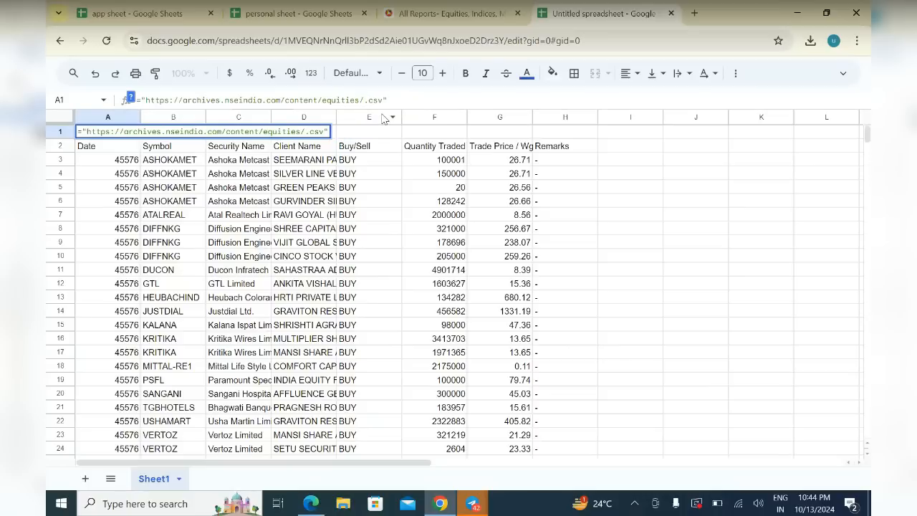
type("''")
key("BackSpace")
key("BackSpace")
type("\"\"")
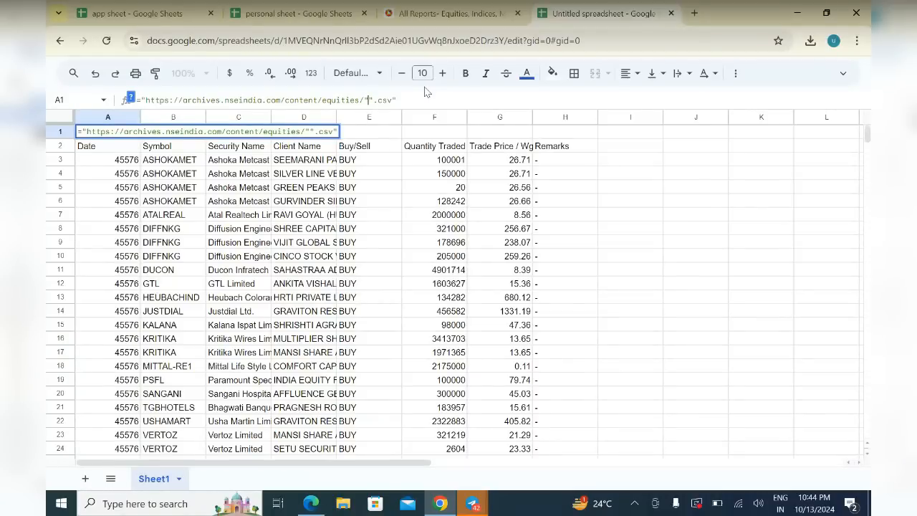
type("&&")
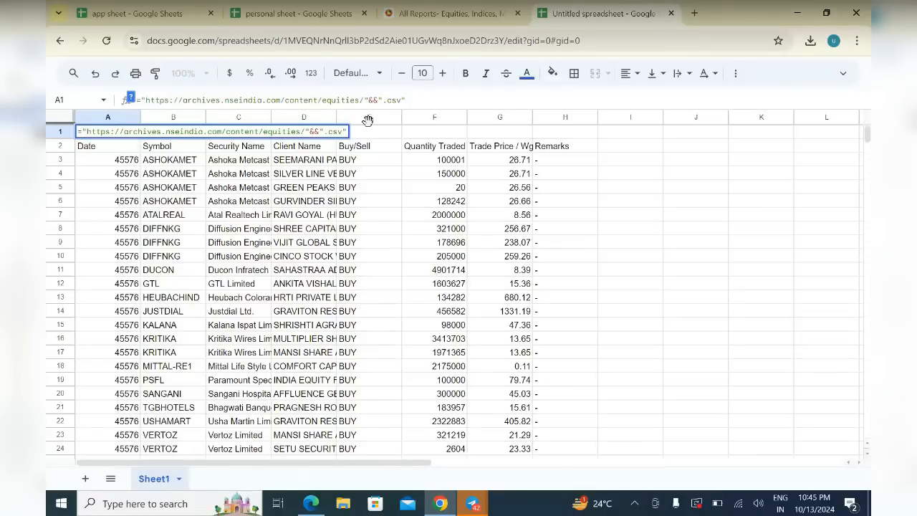
type("F1")
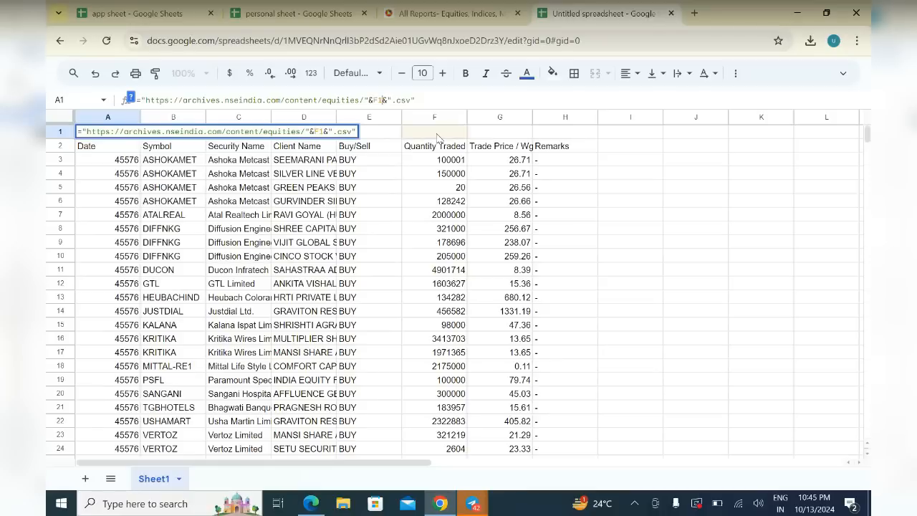
key("Return")
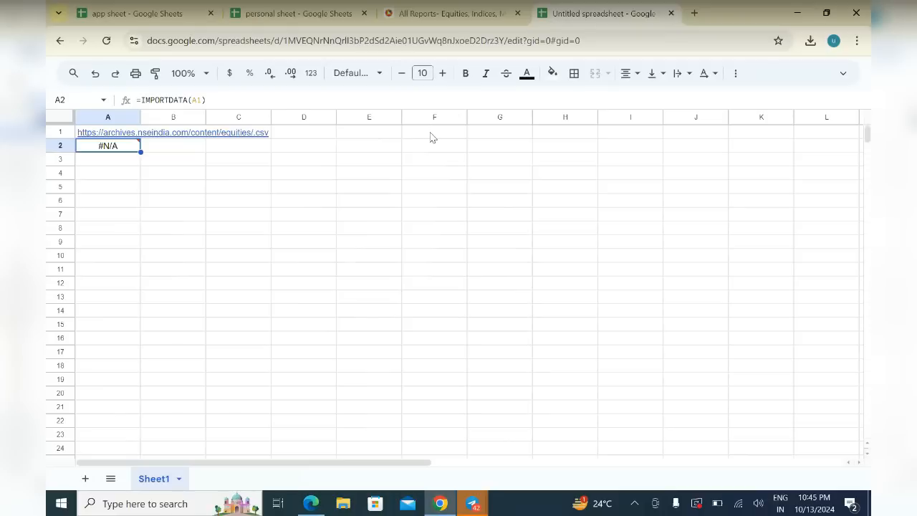
type("B")
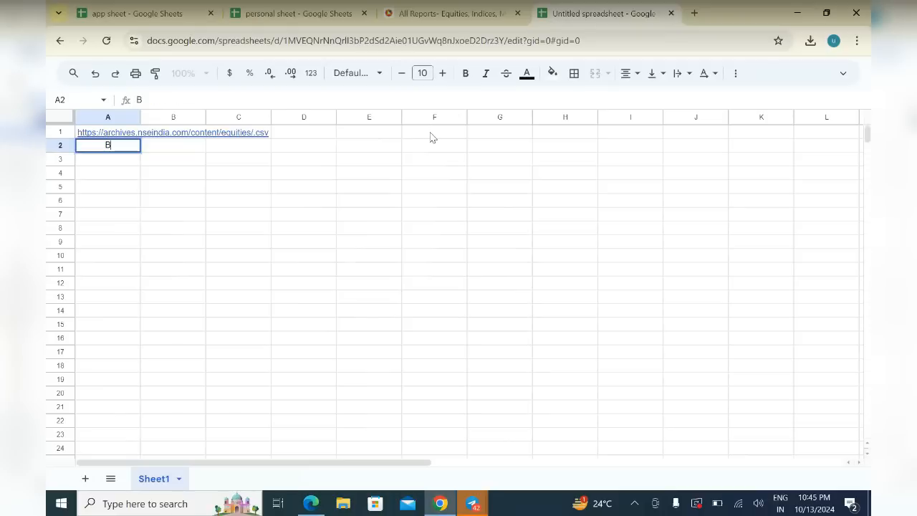
type("ULK")
key("Return")
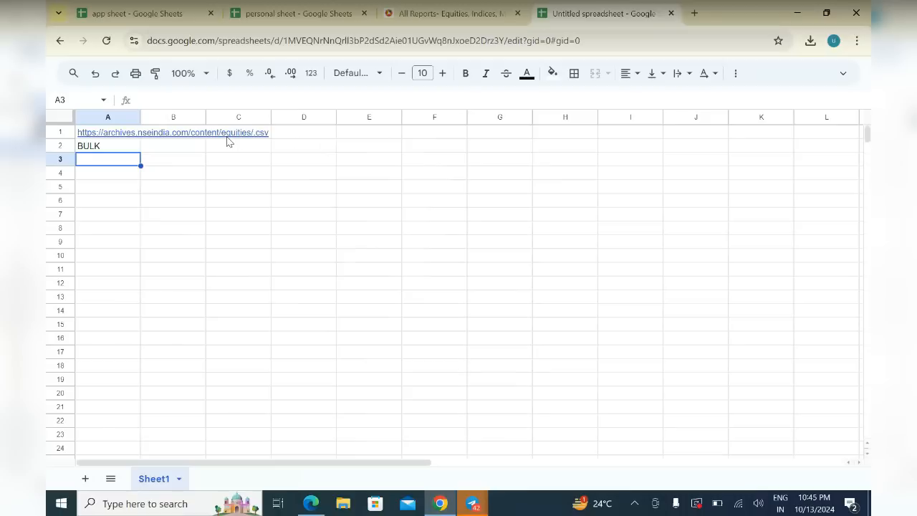
left_click(116, 147)
key("Delete")
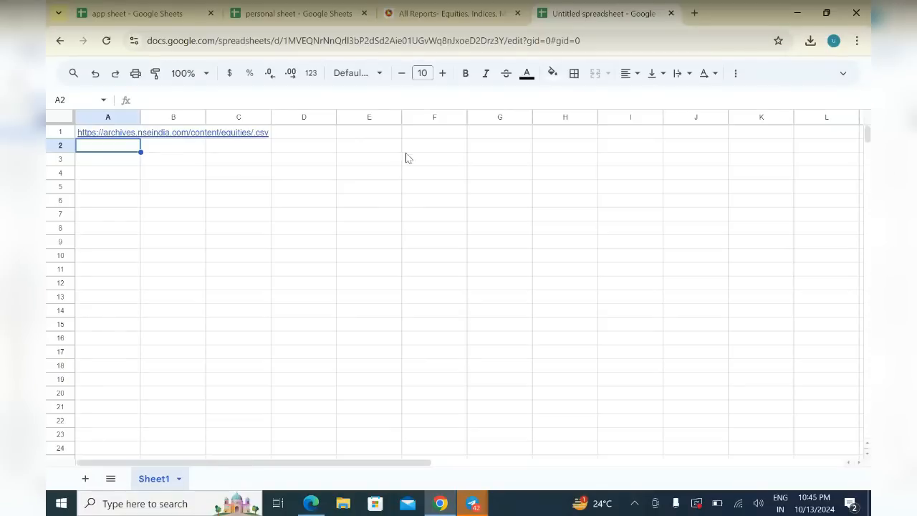
Enter BULK in cell F1 as the file name used by the address in A1
left_click(433, 136)
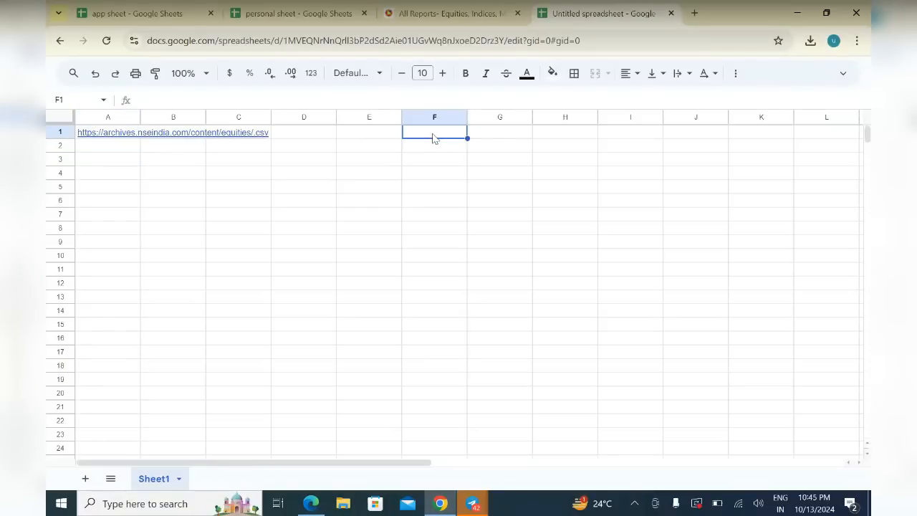
type("BULK")
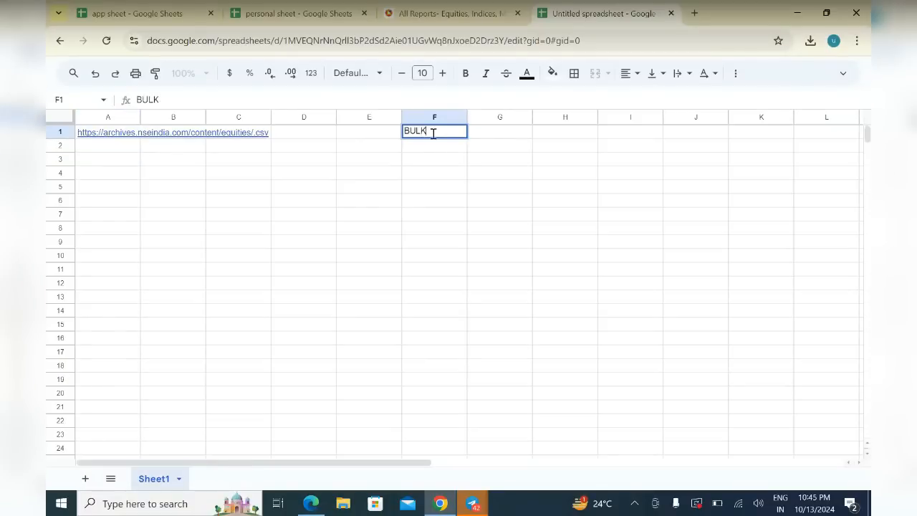
key("Return")
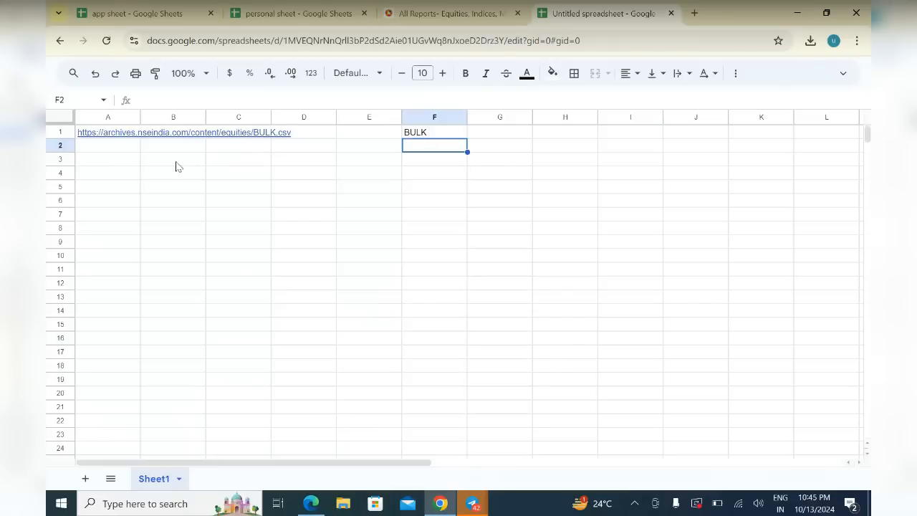
Enter the formula =IMPORTDATA(A1) in cell A2 to import the file from A1's address
left_click(114, 148)
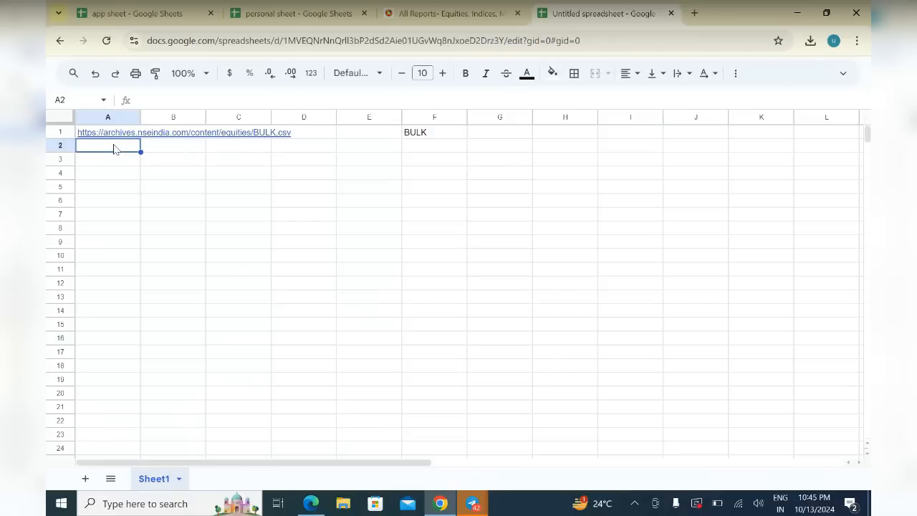
type("=")
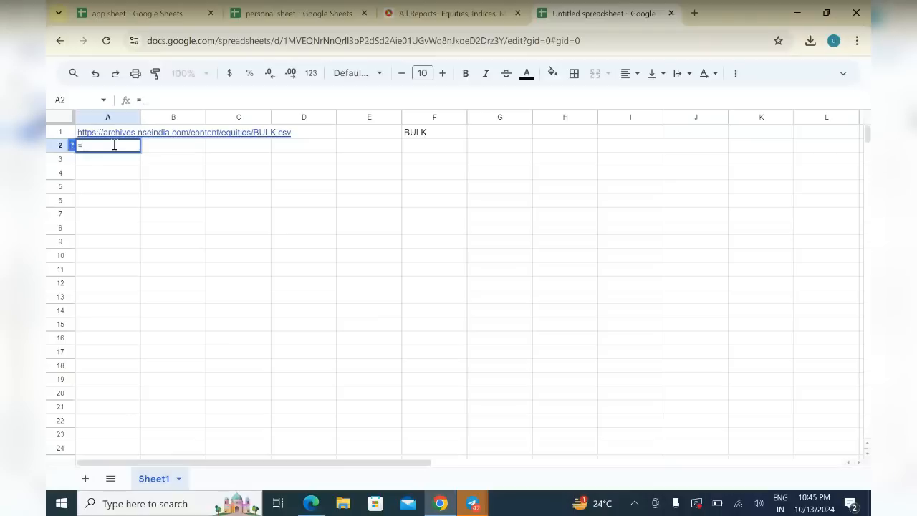
type("IMPOR")
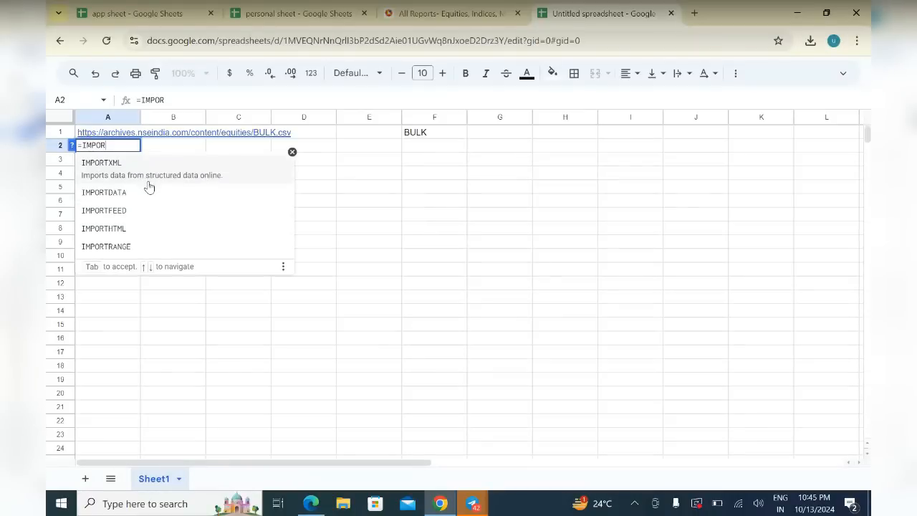
left_click(149, 188)
left_click(127, 133)
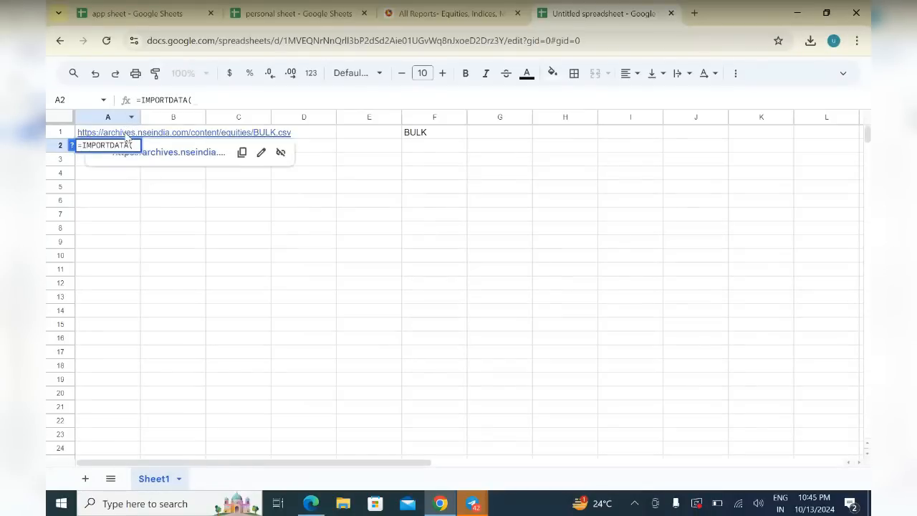
key("Return")
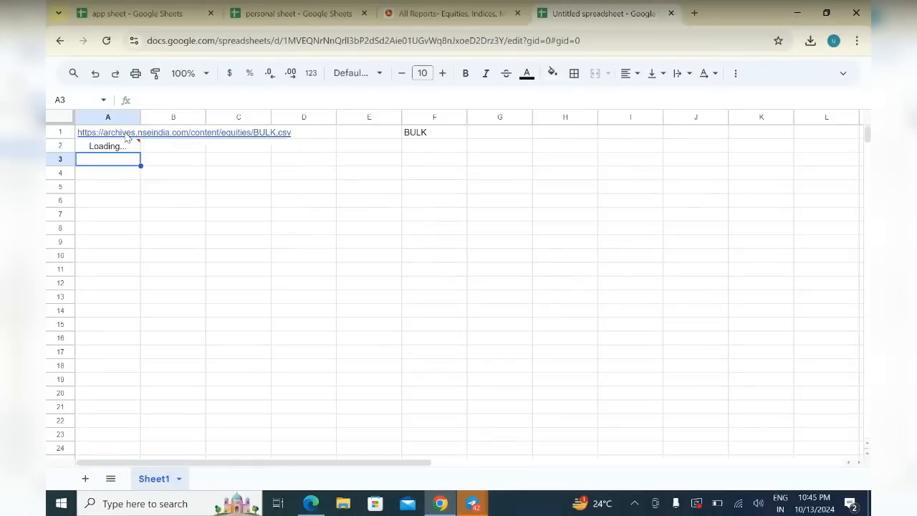
Replace the file name in F1 with lowercase bulk to import the bulk report
left_click(428, 133)
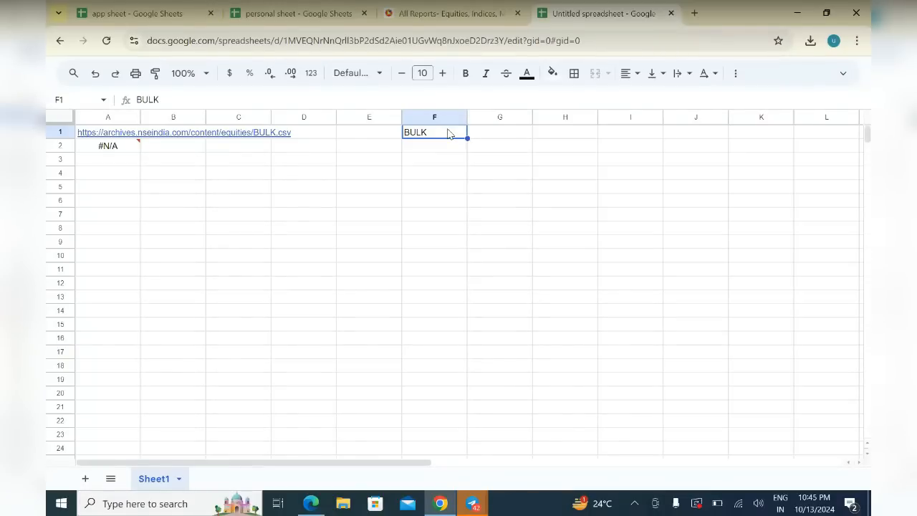
key("Delete")
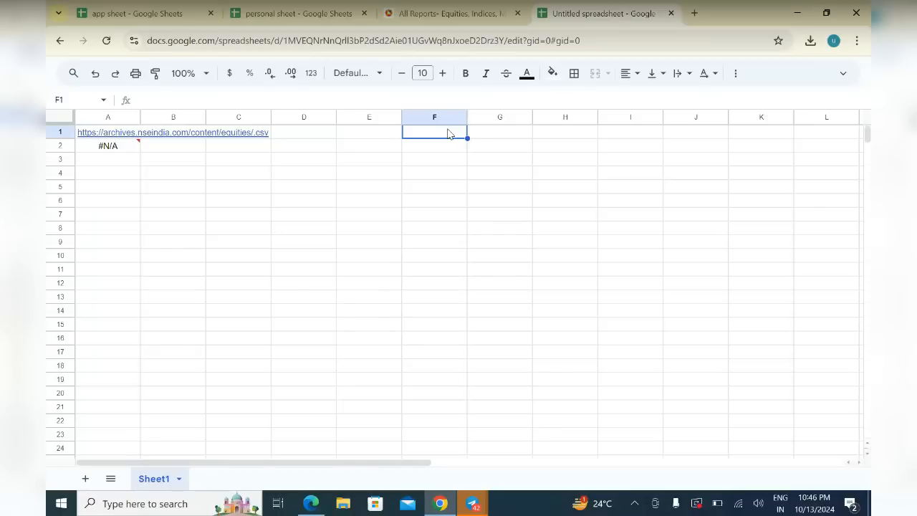
type("bulk")
key("Return")
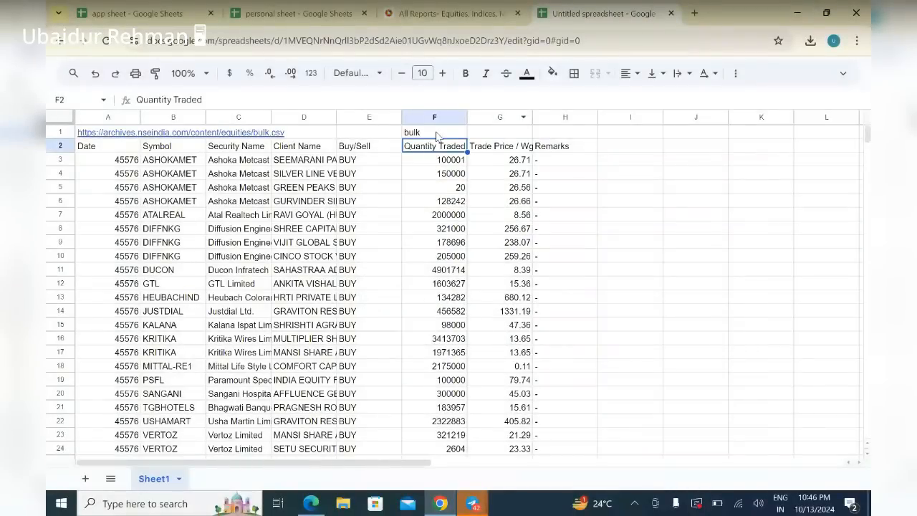
Replace the file name in F1 with block to import the block report
left_click(437, 133)
key("Delete")
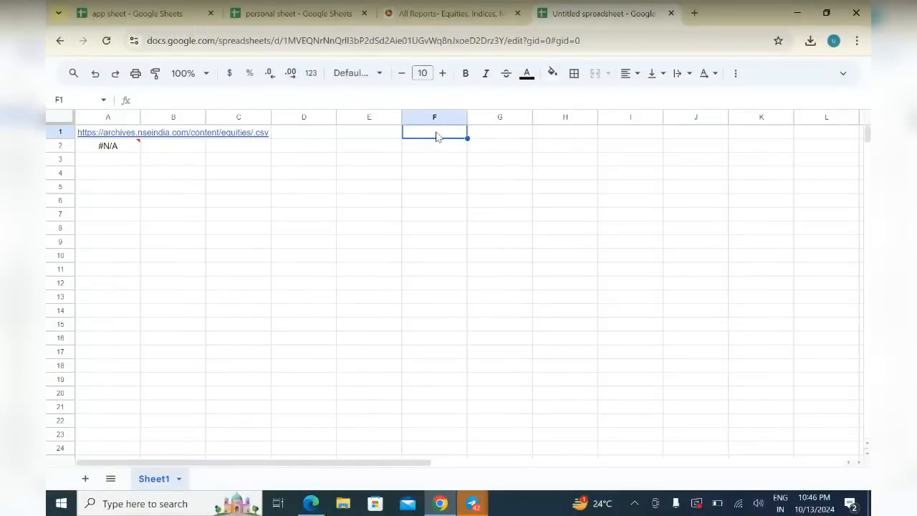
type("blo")
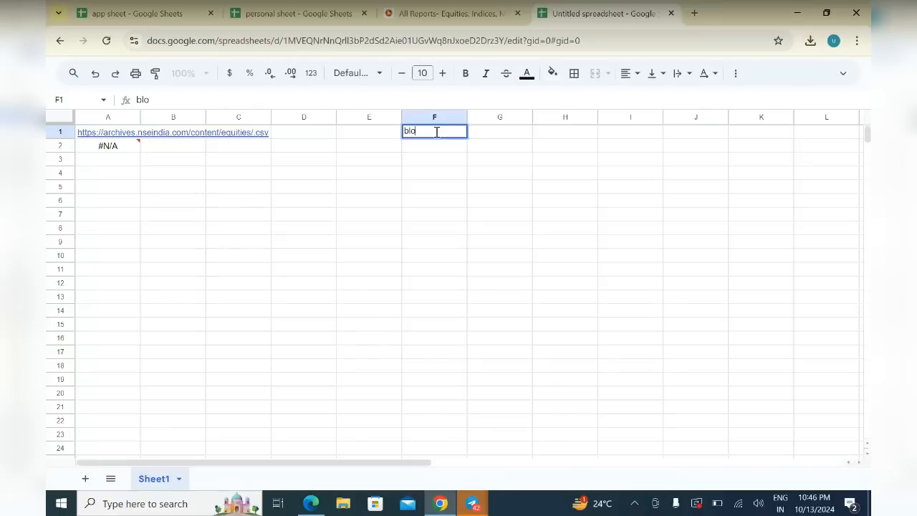
type("ck")
key("Return")
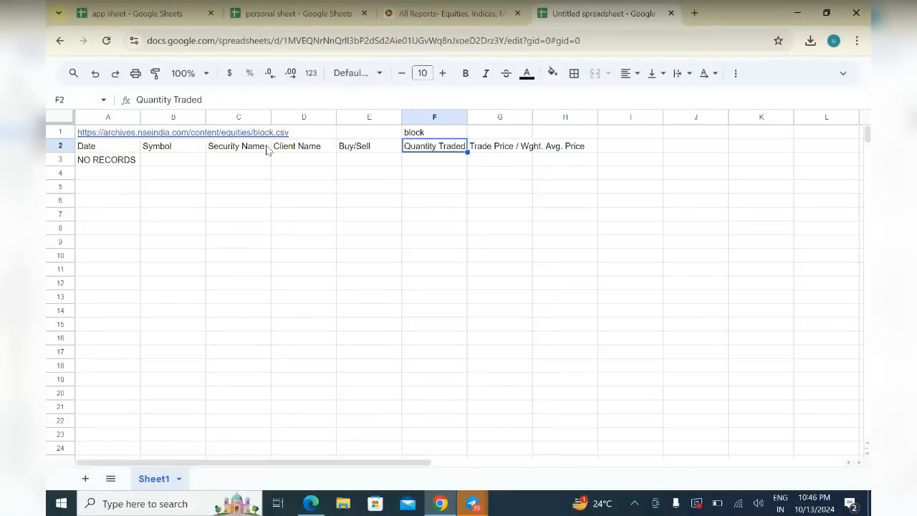
Test the address in A1 with an arbitrary first name as F1's file name, and clear F1
left_click(445, 134)
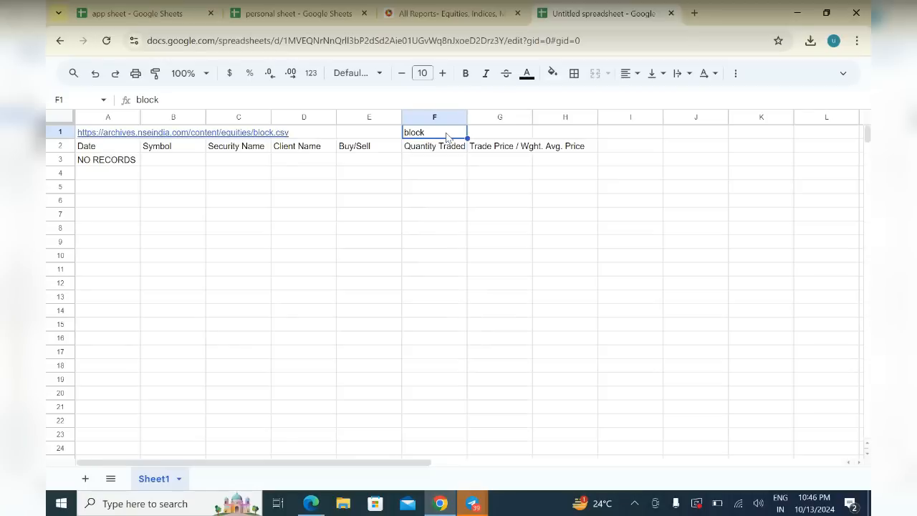
key("Delete")
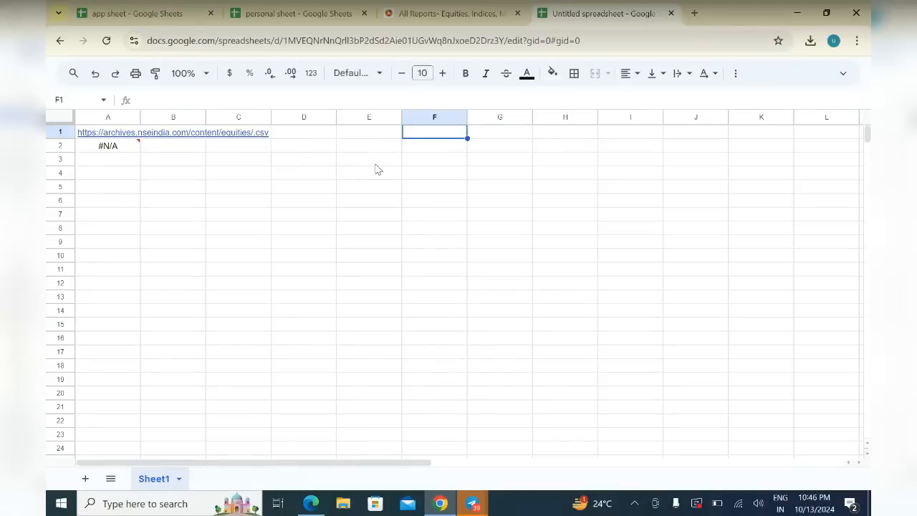
type("ubaid")
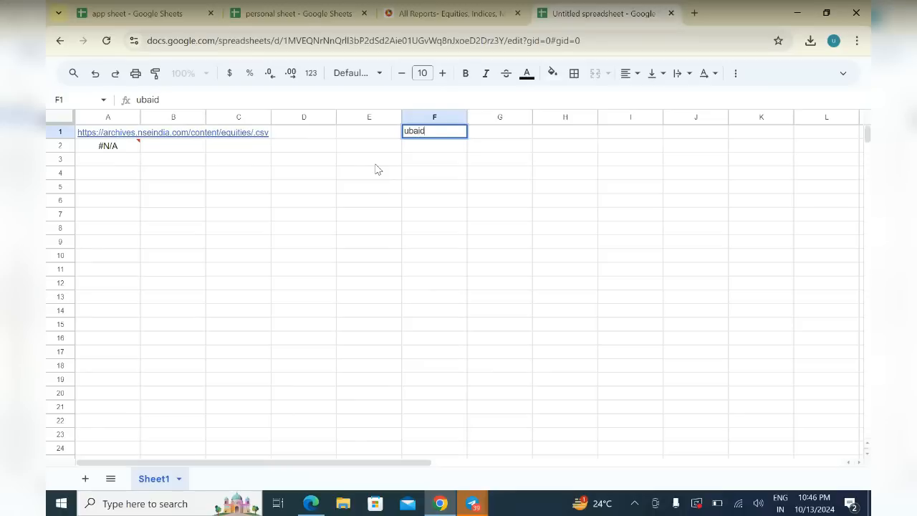
key("Return")
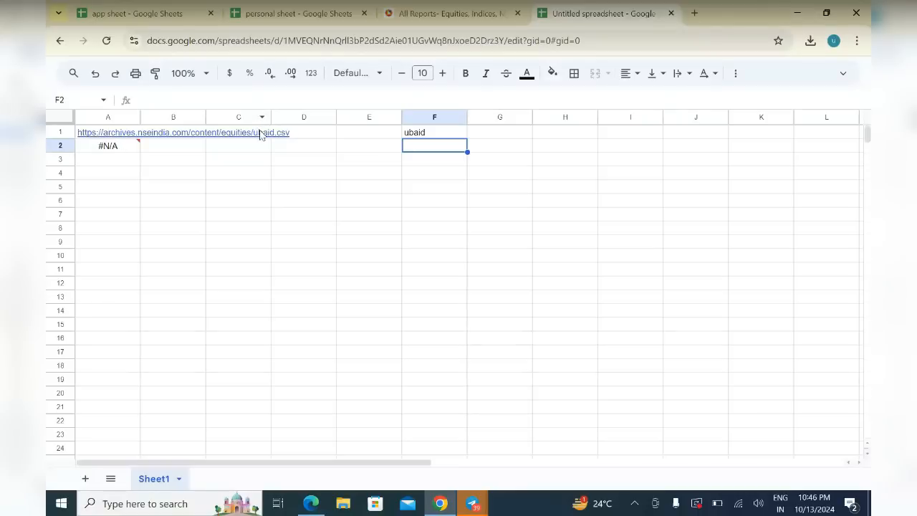
left_click(420, 137)
key("Delete")
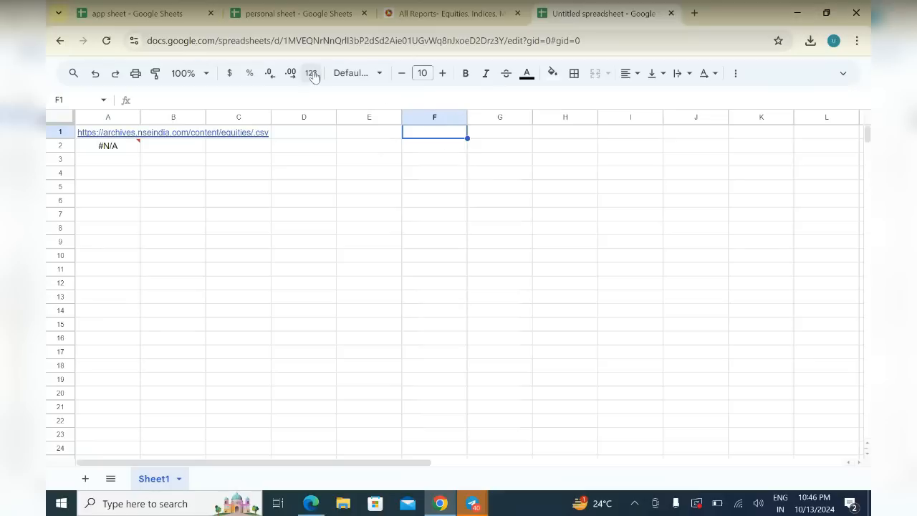
Add a dropdown data validation rule to cell F1 with bulk as its first option
left_click(841, 74)
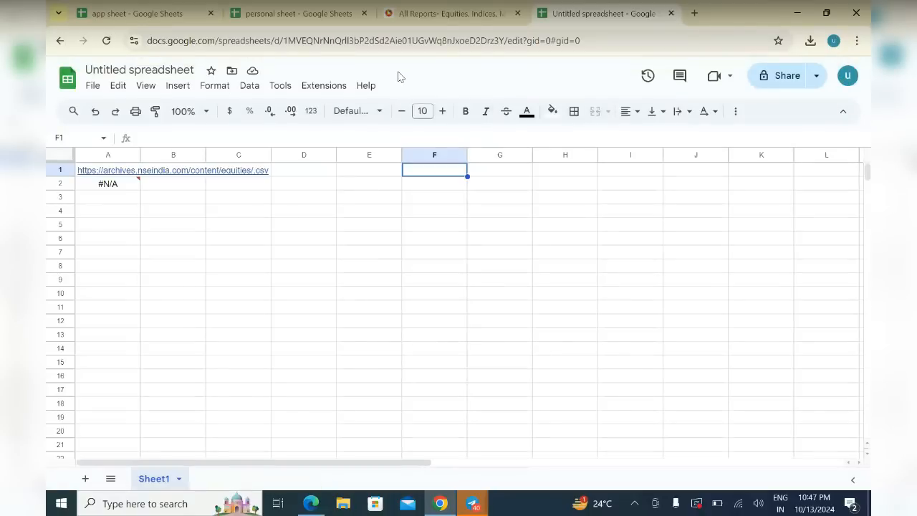
left_click(256, 90)
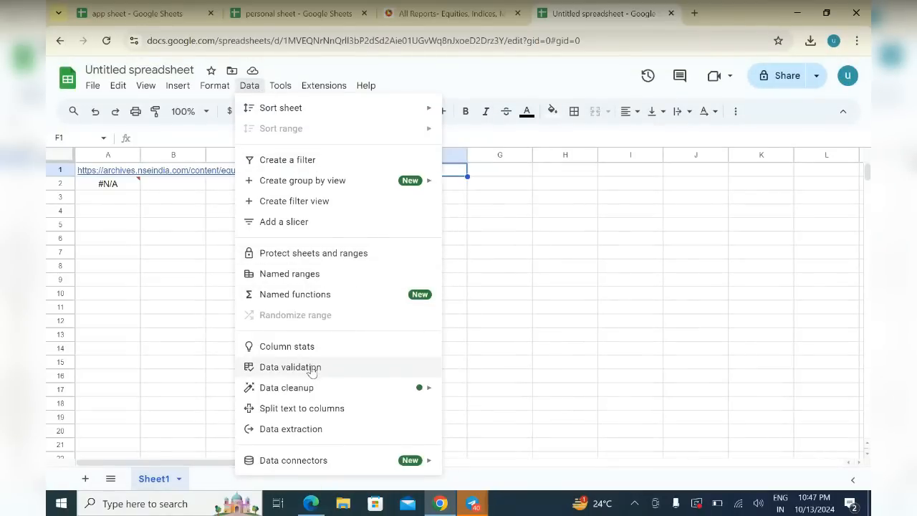
left_click(311, 367)
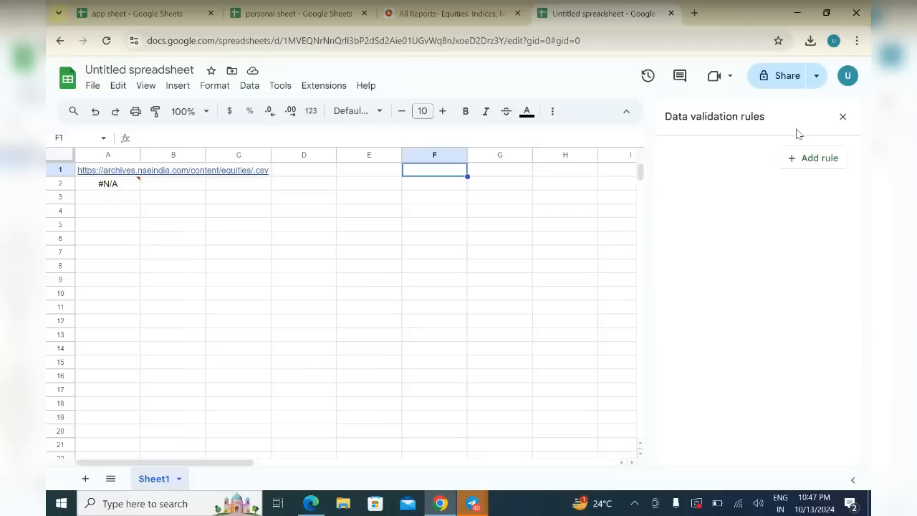
left_click(814, 159)
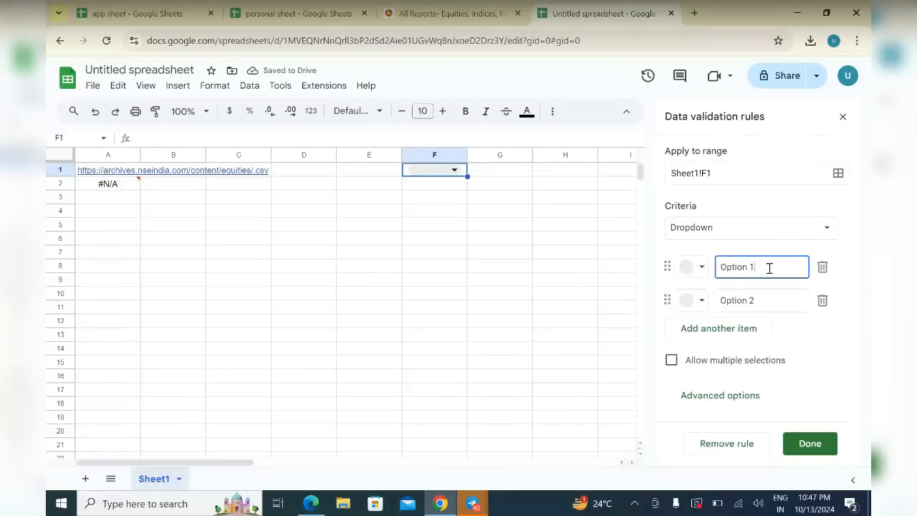
key("BackSpace")
key("BackSpace")
key("BackSpace")
key("BackSpace")
key("BackSpace")
key("BackSpace")
key("BackSpace")
type("bulk")
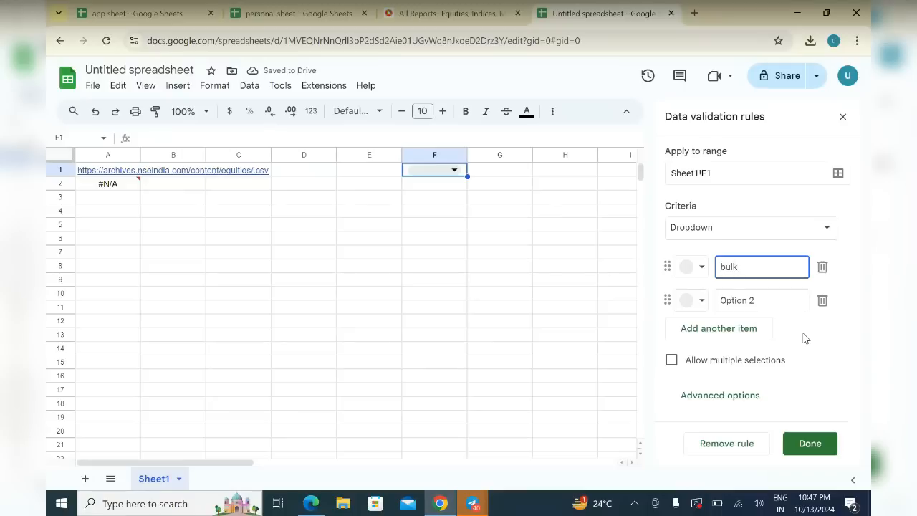
Set the second option of F1's dropdown to block and save the validation rule
key("Tab")
key("BackSpace")
key("BackSpace")
key("BackSpace")
key("BackSpace")
type("block")
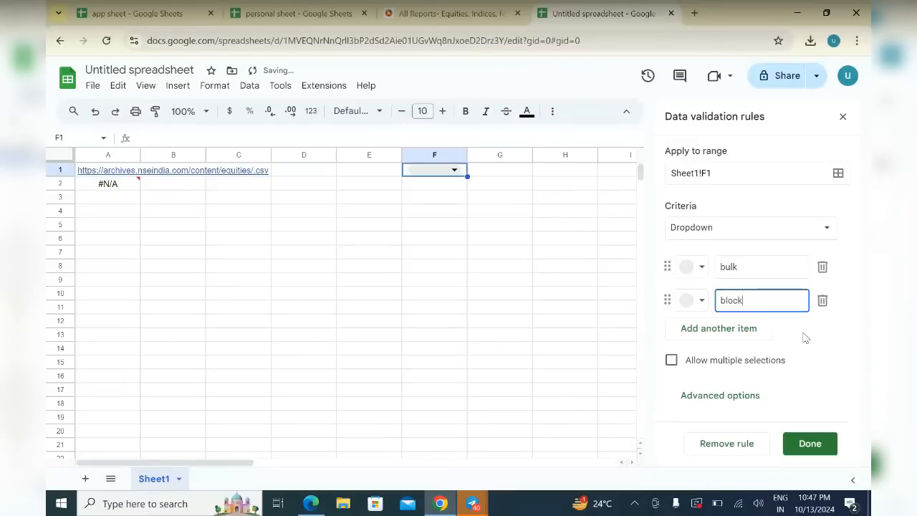
left_click(811, 443)
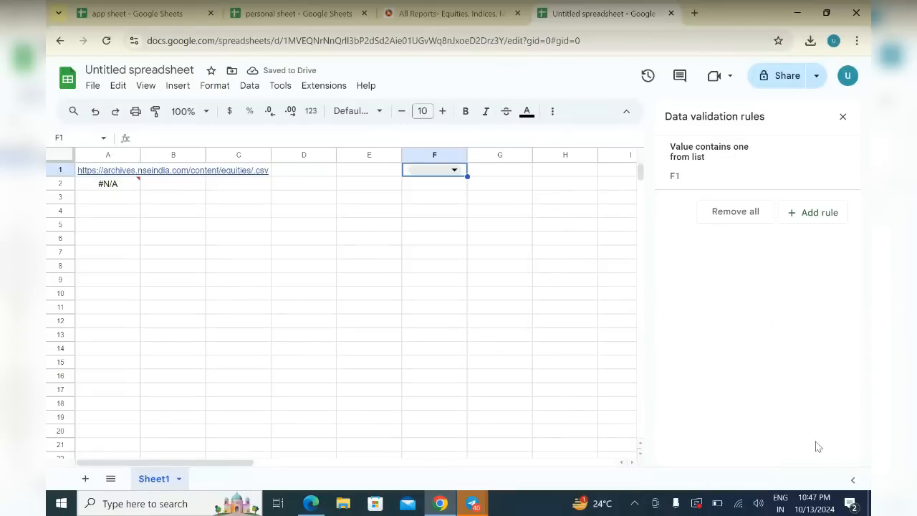
left_click(843, 117)
left_click(523, 230)
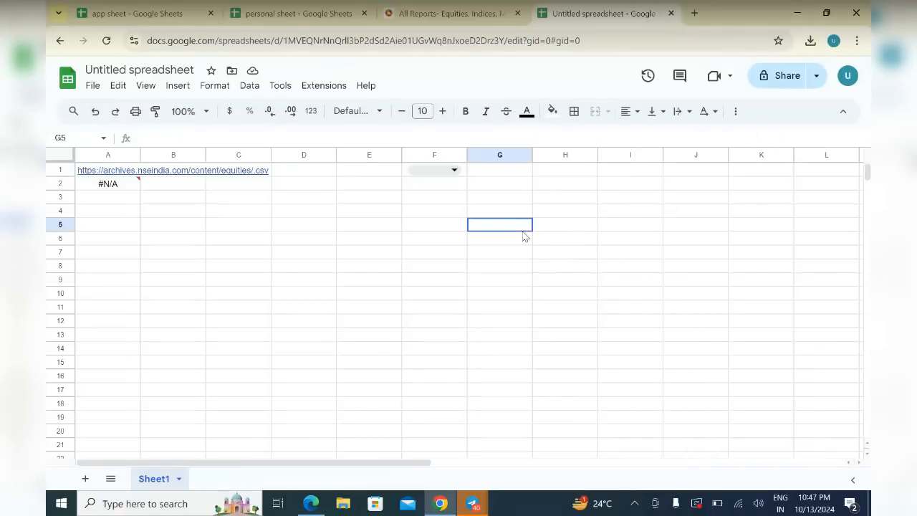
Choose bulk, block and finally bulk again from F1's dropdown to import each report in turn
left_click(454, 170)
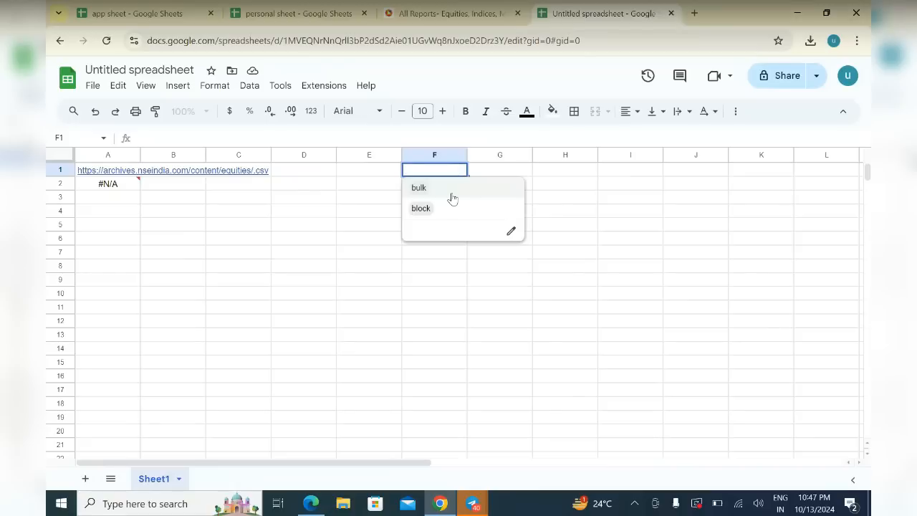
left_click(419, 188)
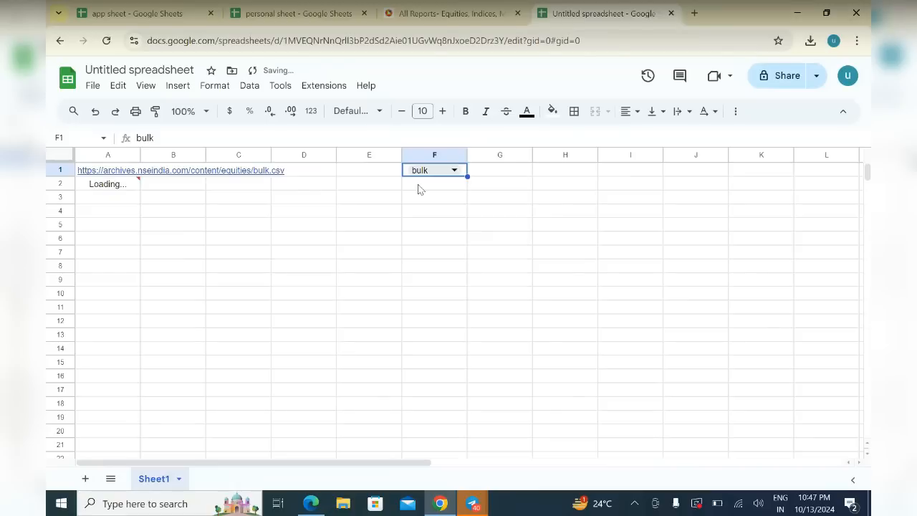
left_click(456, 172)
left_click(440, 212)
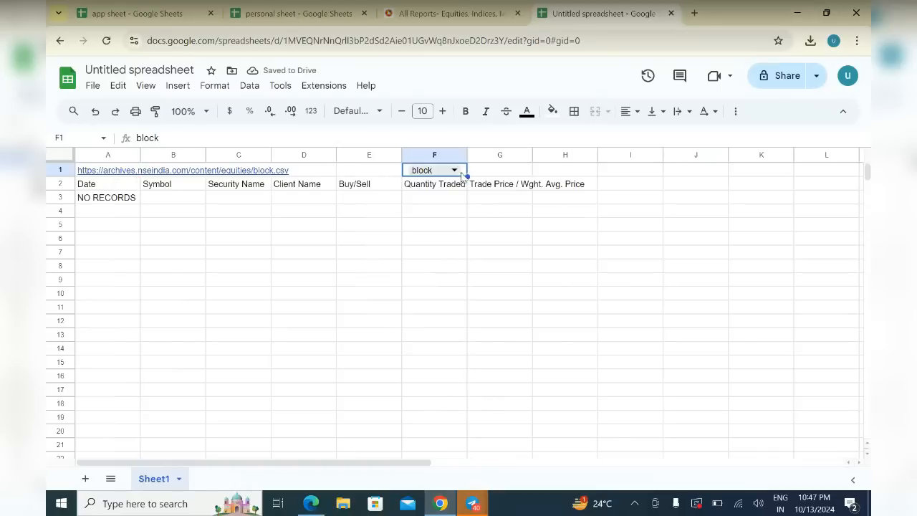
left_click(457, 172)
left_click(457, 186)
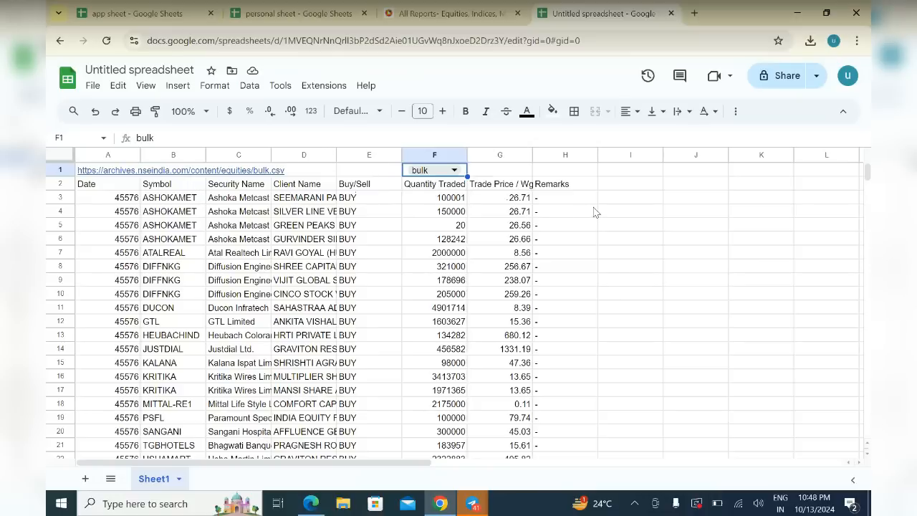
Copy the symbol GTL from B12 into cell I1
left_click(623, 176)
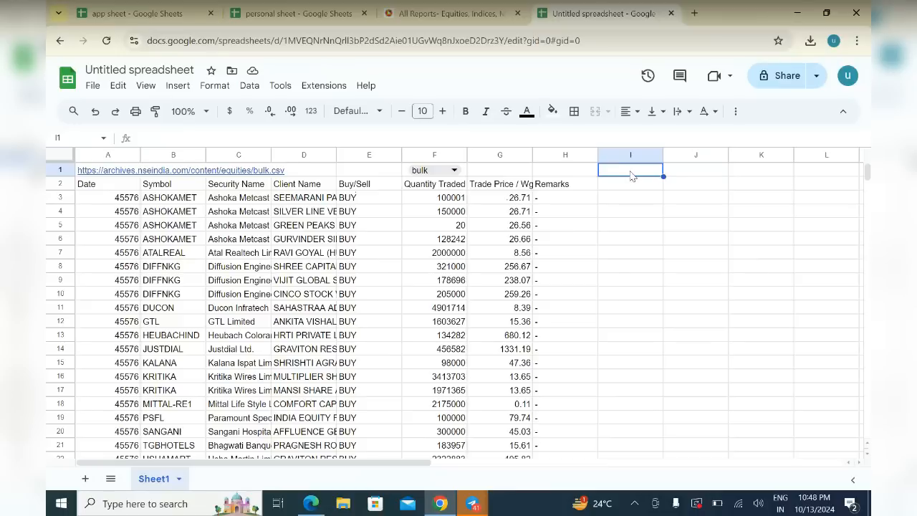
left_click(186, 322)
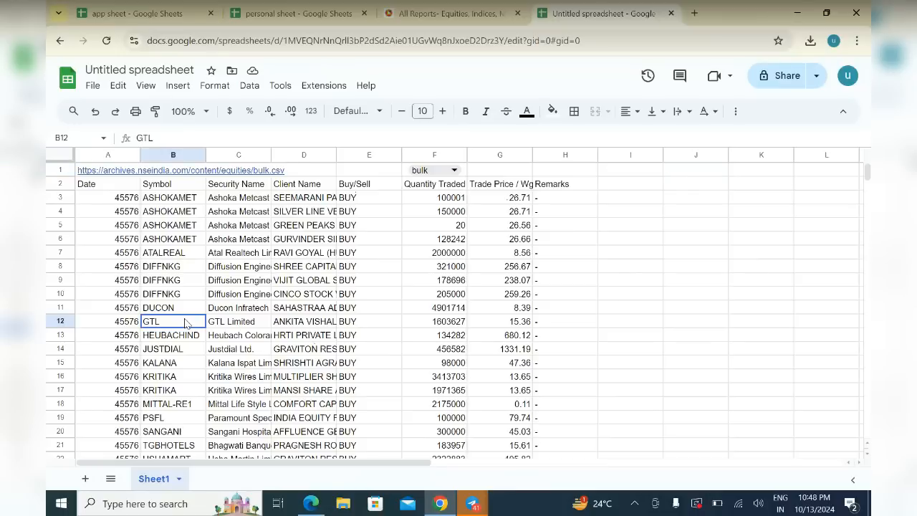
right_click(187, 326)
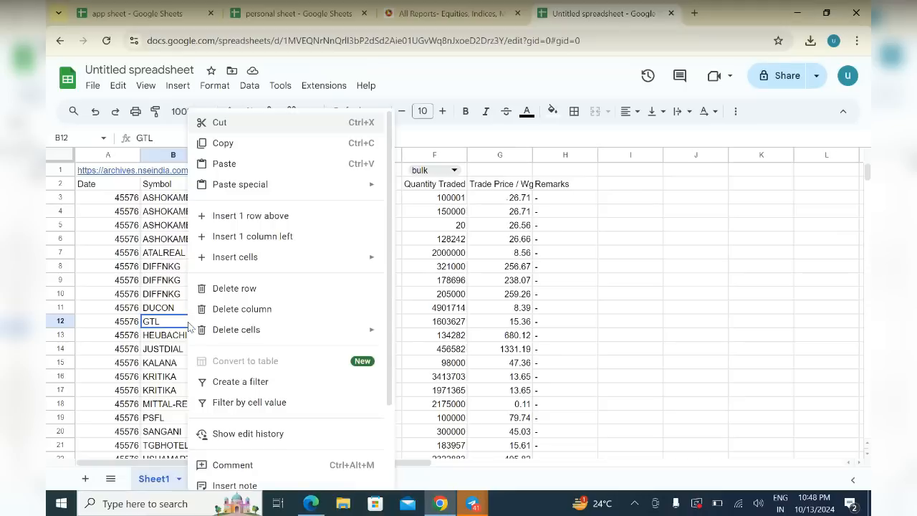
left_click(297, 146)
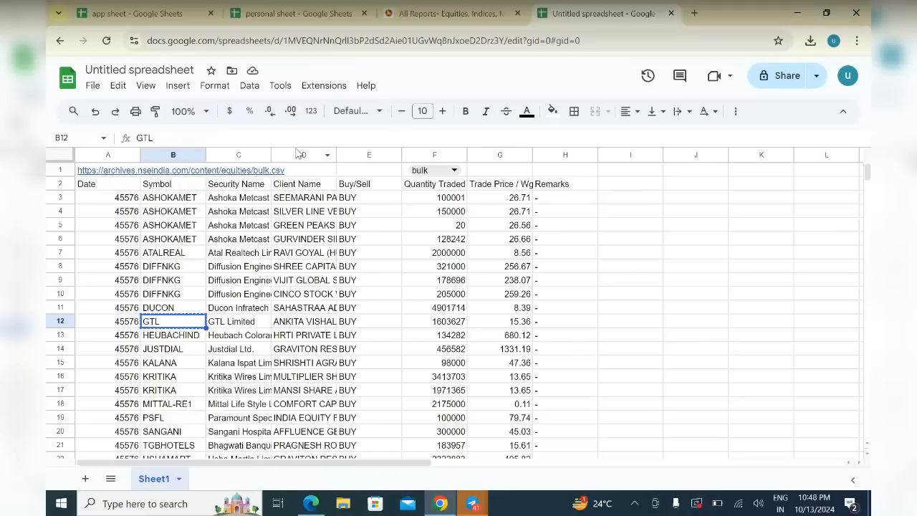
left_click(614, 174)
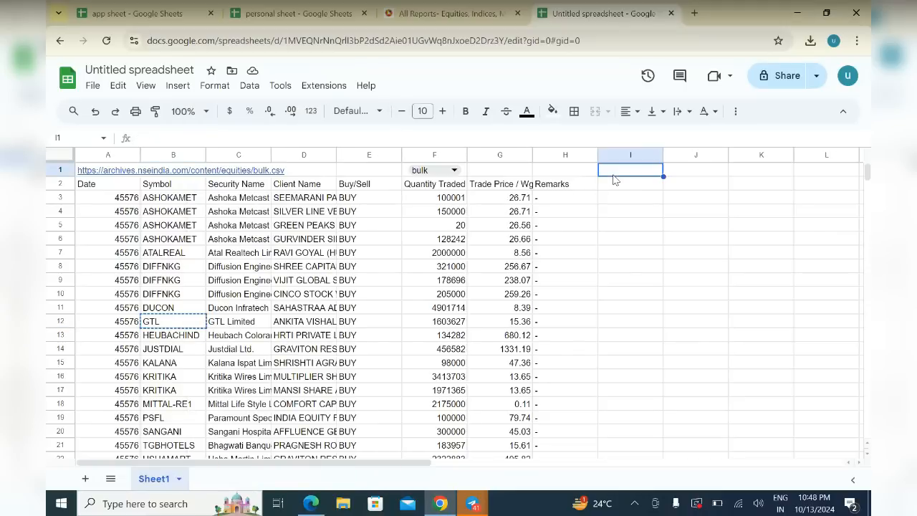
right_click(614, 179)
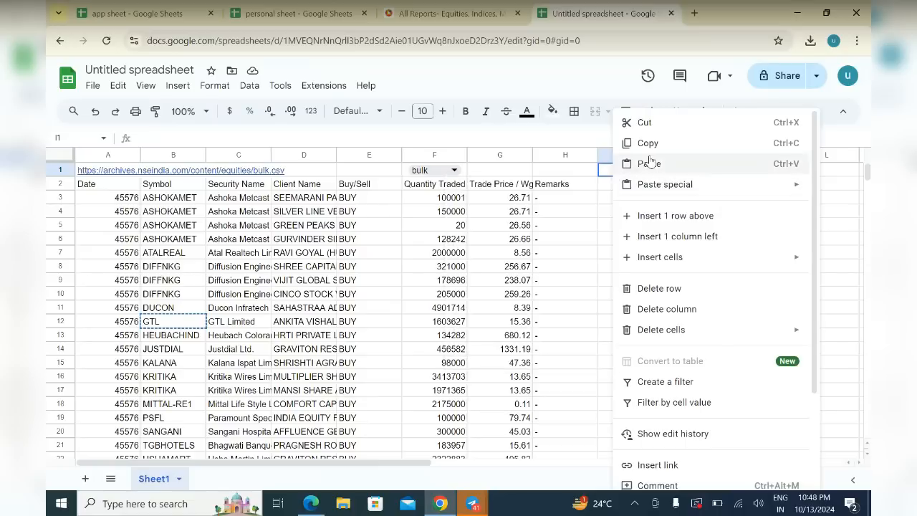
left_click(649, 163)
left_click(621, 188)
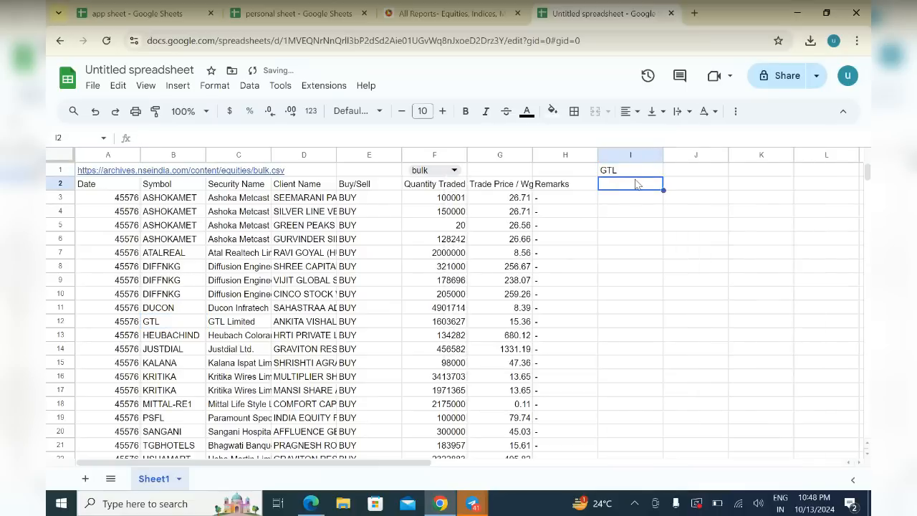
left_click(646, 176)
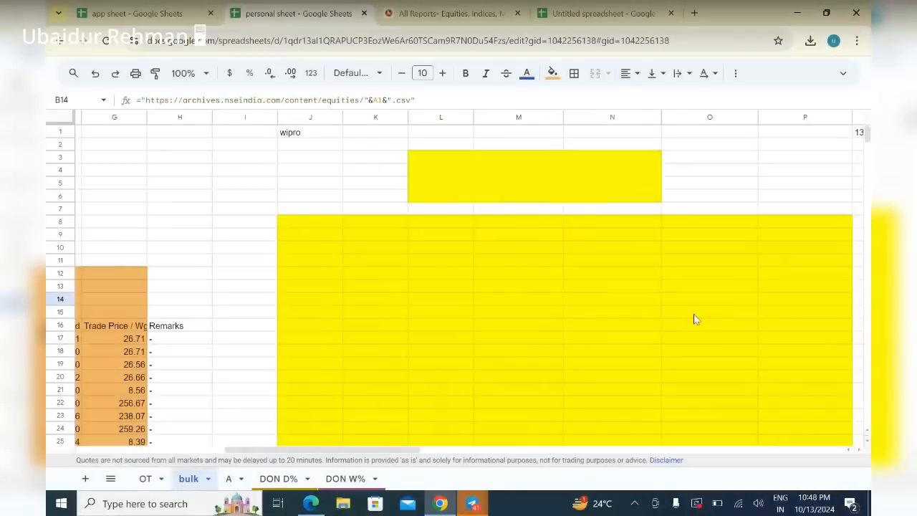
In the personal sheet spreadsheet's bulk sheet, copy the text of the FILTER formula in S16, =filter(B2:H,B2:B=J1,E2:E="buy")
scroll(694, 314, "right", 10)
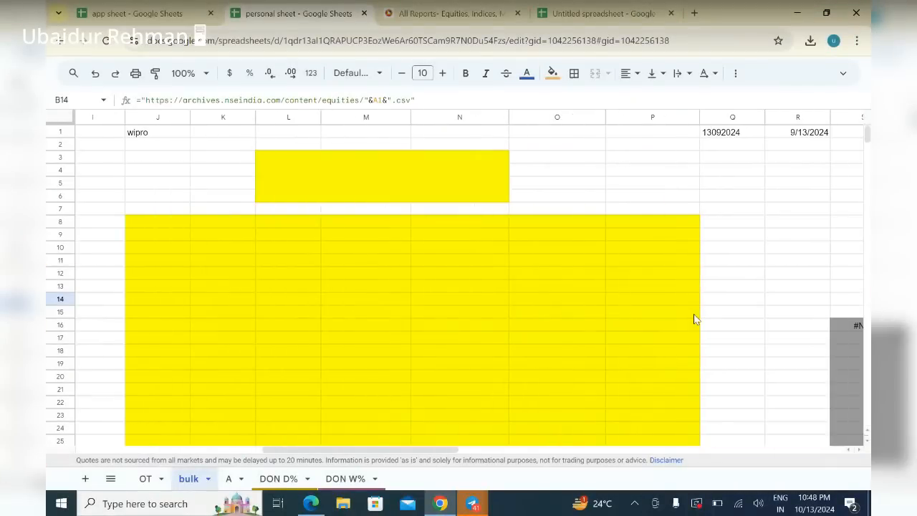
scroll(694, 319, "right", 1)
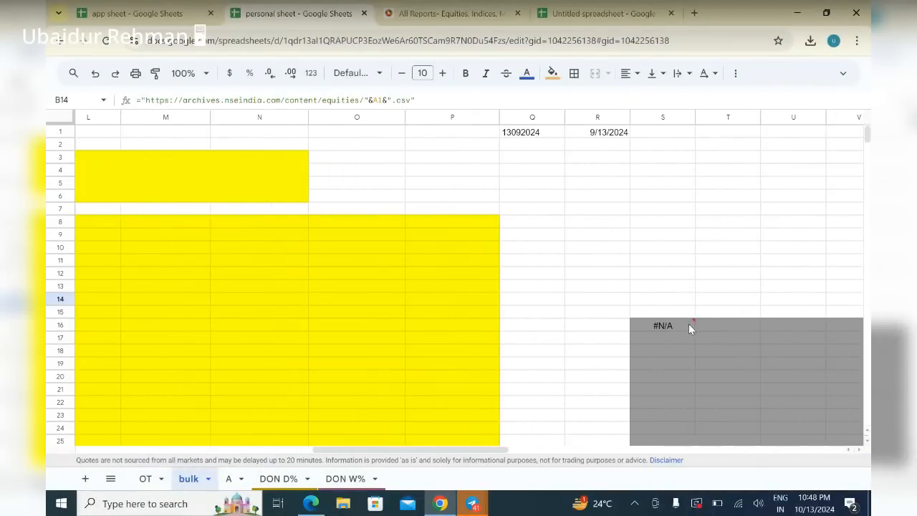
left_click(689, 323)
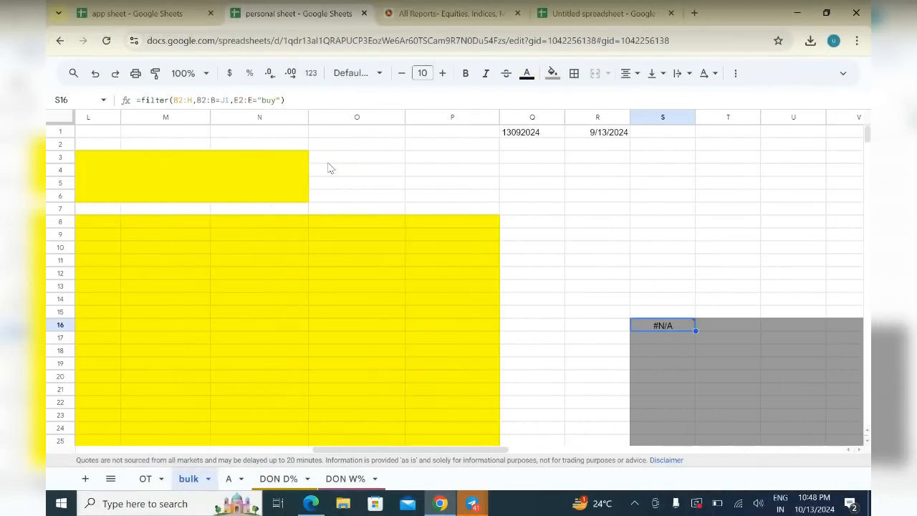
left_click(293, 101)
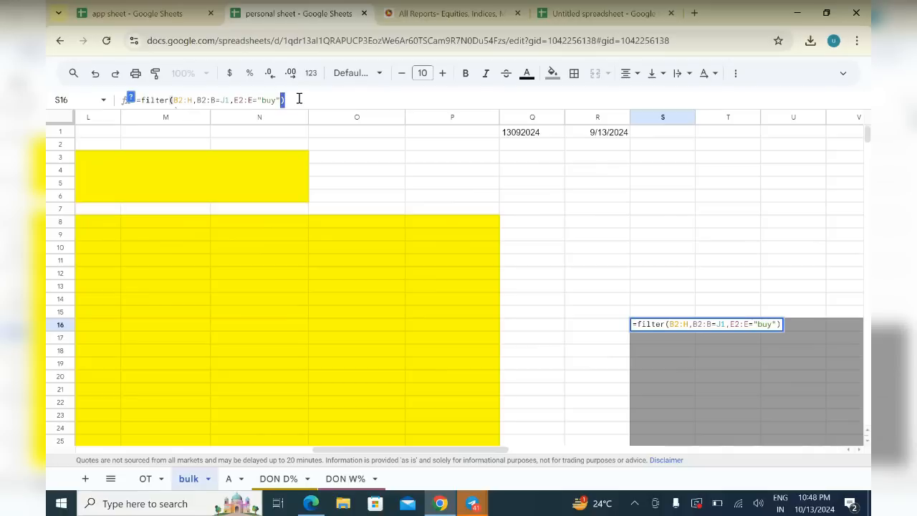
left_click_drag(300, 99, 115, 105)
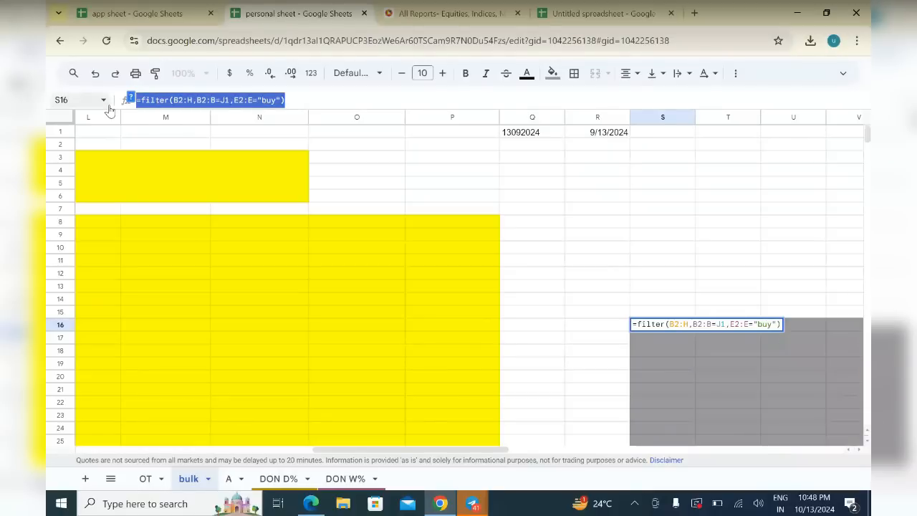
right_click(213, 101)
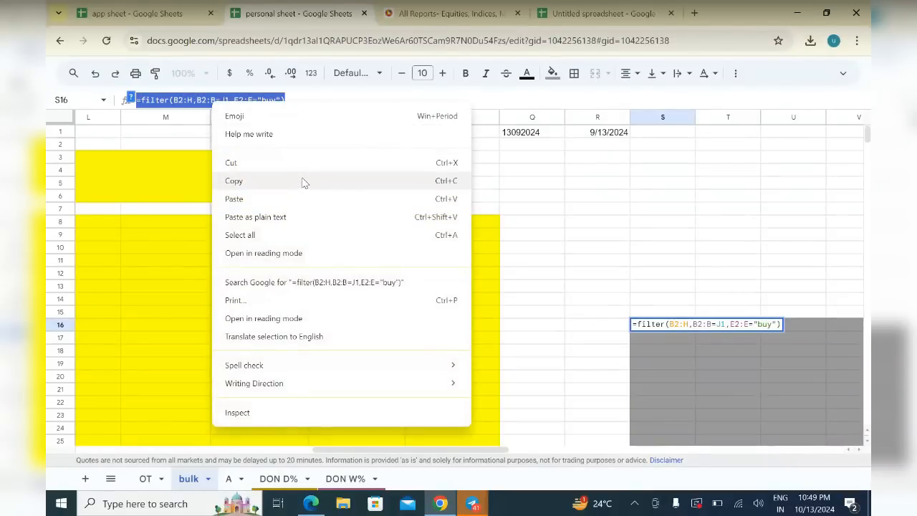
left_click(302, 182)
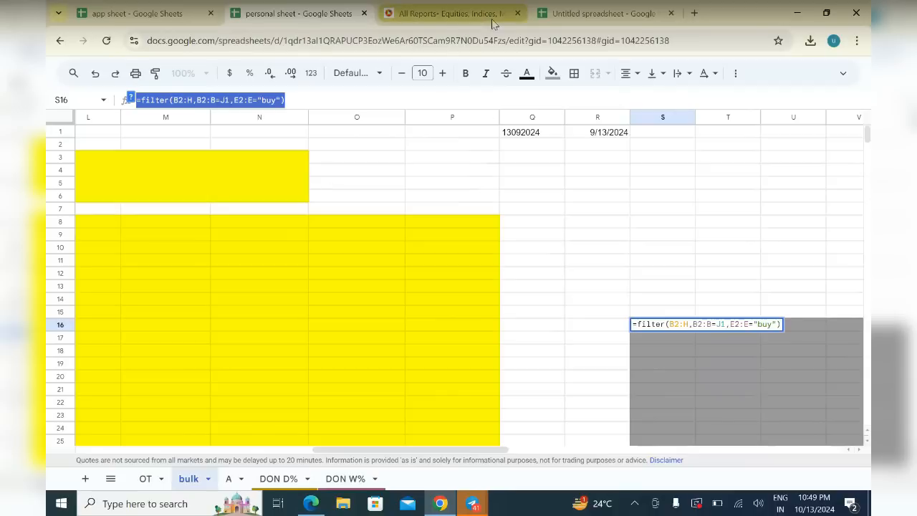
Switch to the untitled spreadsheet and paste the copied FILTER formula into cell I3
left_click(589, 12)
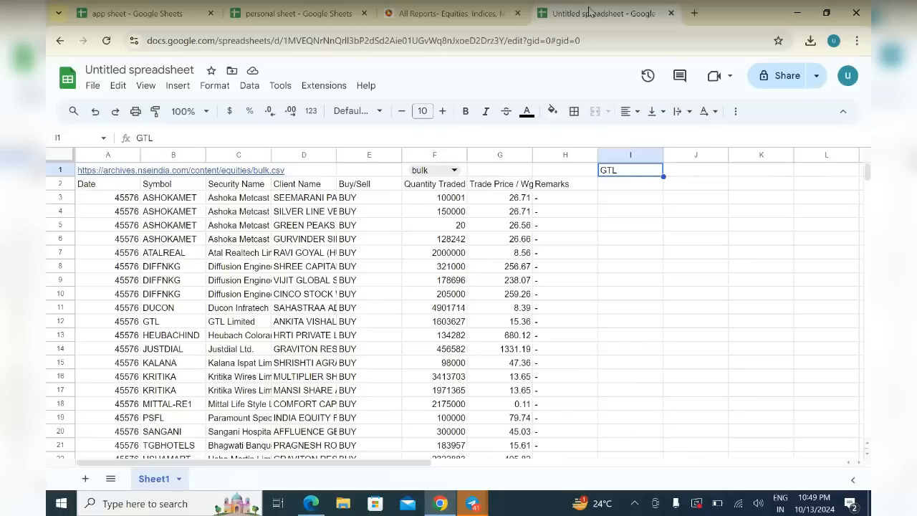
left_click(650, 202)
right_click(649, 203)
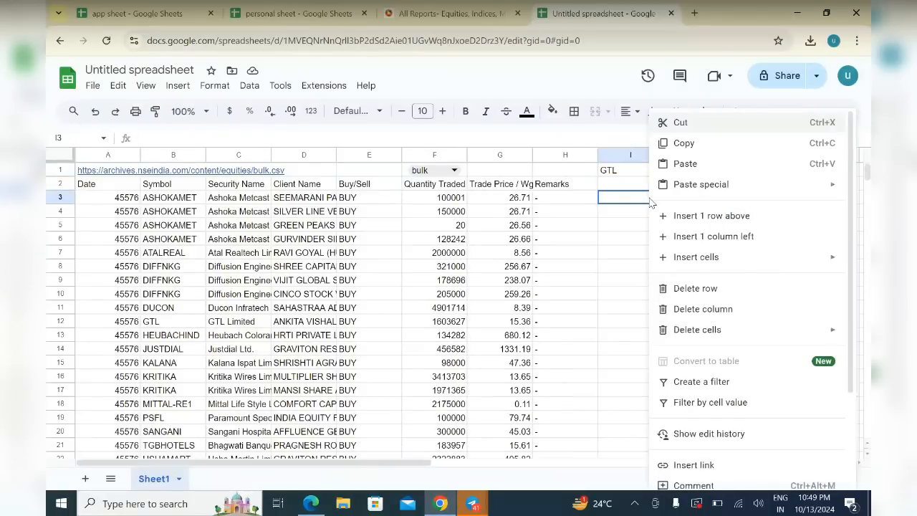
left_click(719, 163)
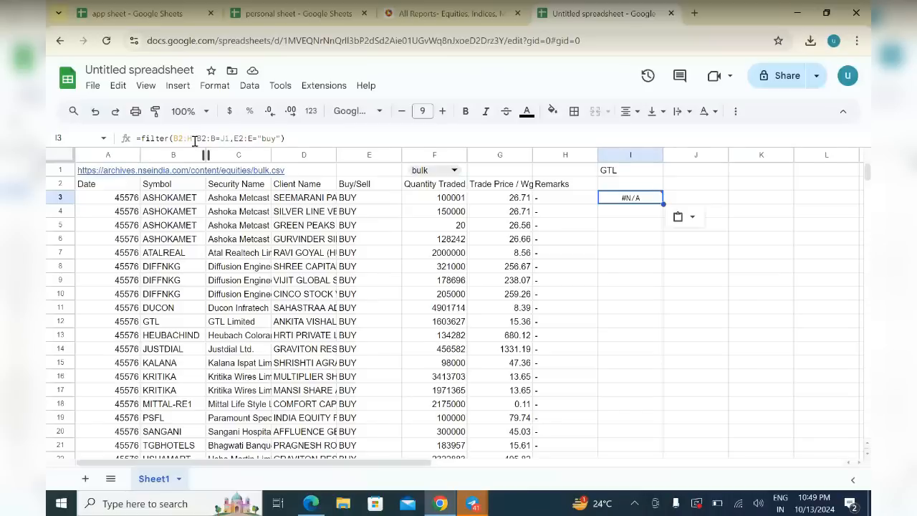
left_click(193, 138)
type(",")
left_click(176, 202)
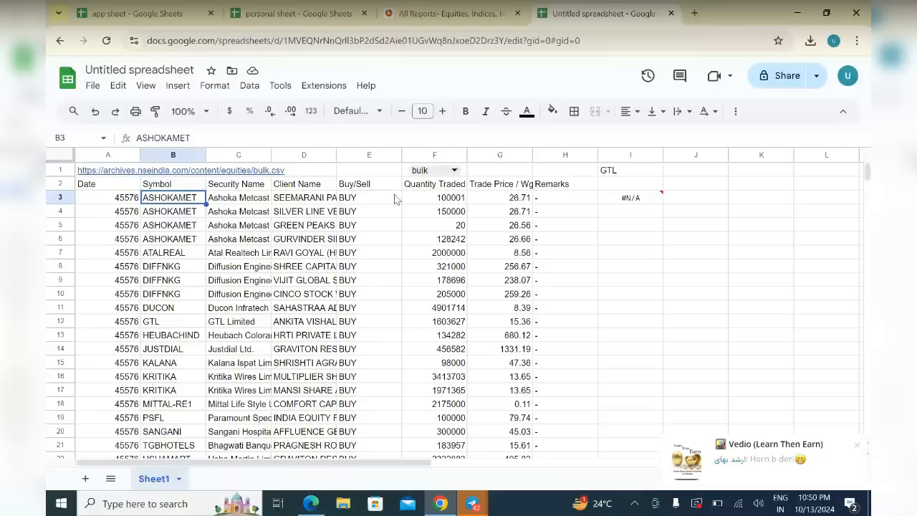
Remove both conditions from the FILTER formula in I3, leaving only the range B2:H
left_click(645, 203)
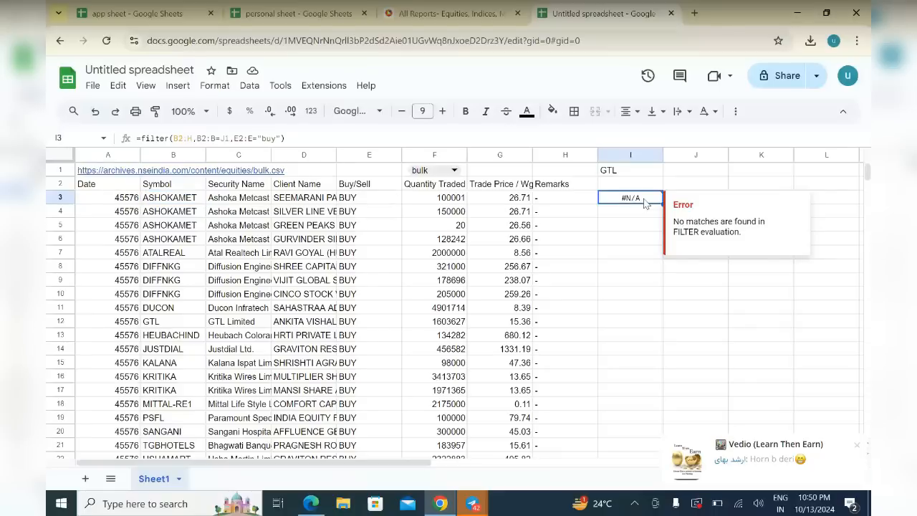
left_click(280, 139)
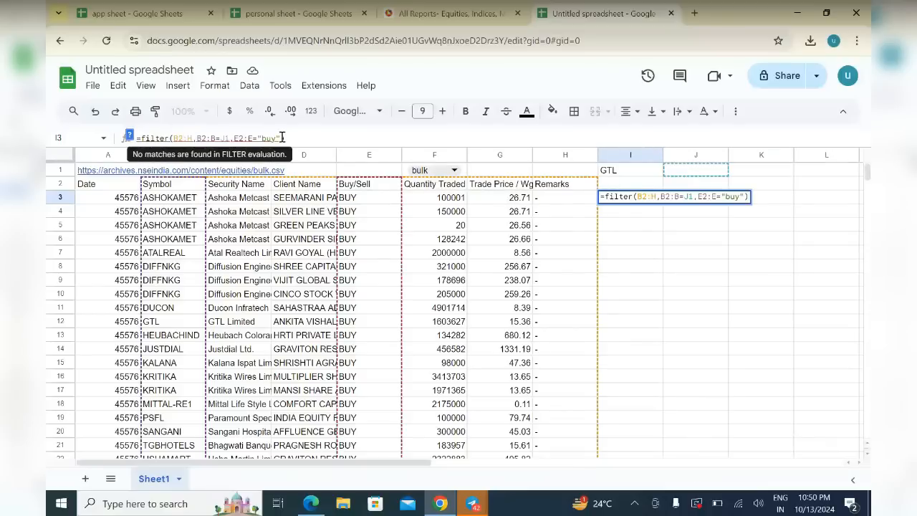
key("BackSpace")
key("BackSpace")
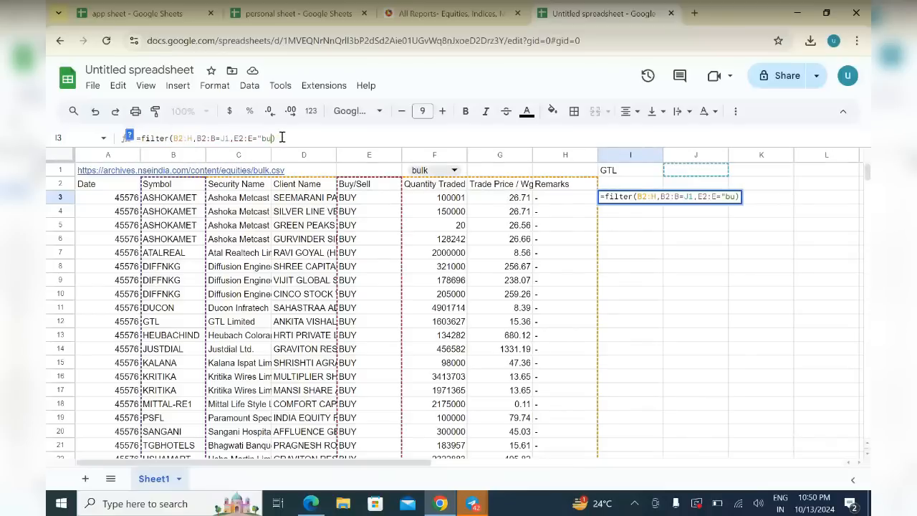
key("BackSpace")
key("BackSpace")
key("BackSpace")
key("BackSpace")
key("BackSpace")
key("BackSpace")
key("BackSpace")
key("BackSpace")
key("BackSpace")
key("BackSpace")
key("BackSpace")
key("BackSpace")
key("BackSpace")
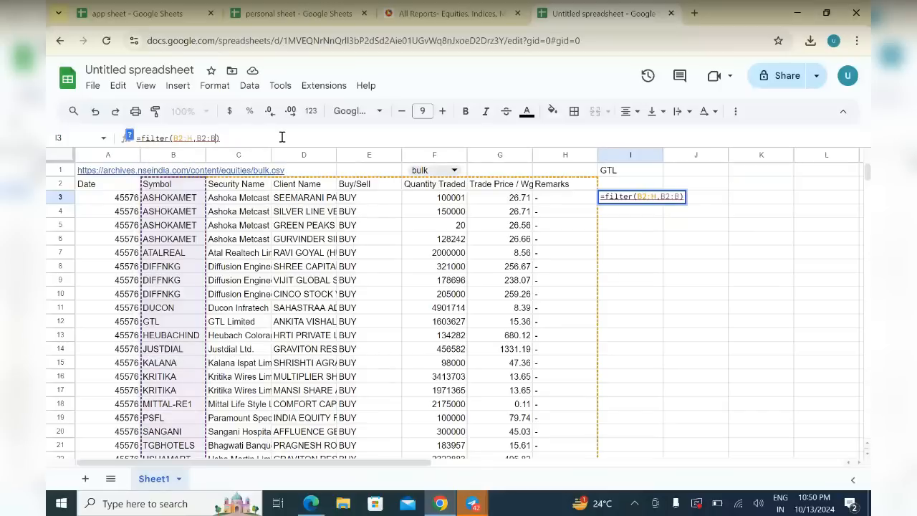
key("BackSpace")
key("BackSpace")
key("BackSpace")
key("BackSpace")
key("BackSpace")
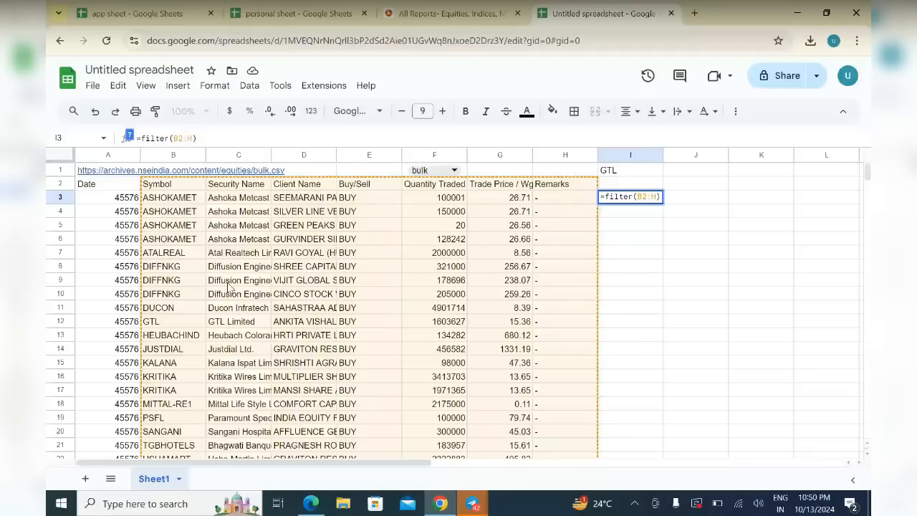
Add the first condition b2:b=I1 to I3's FILTER formula so the Symbol column is matched against cell I1
type(",")
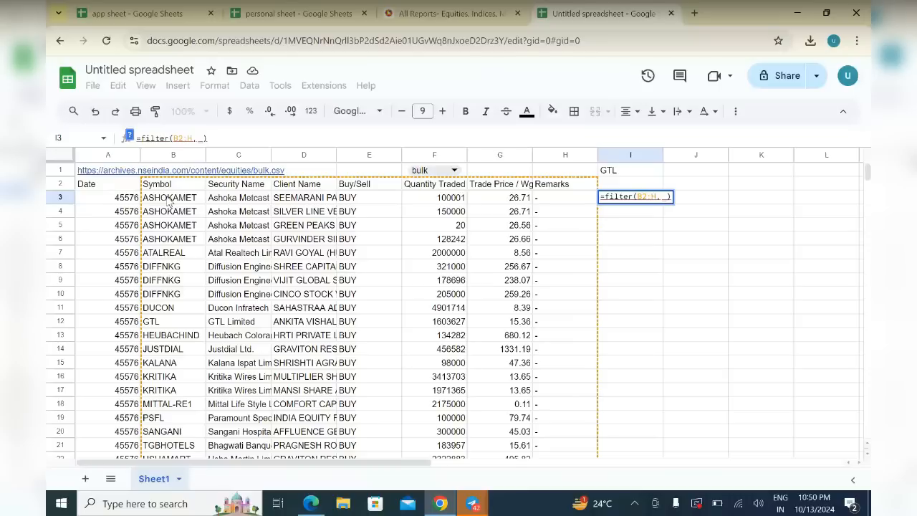
type("b2")
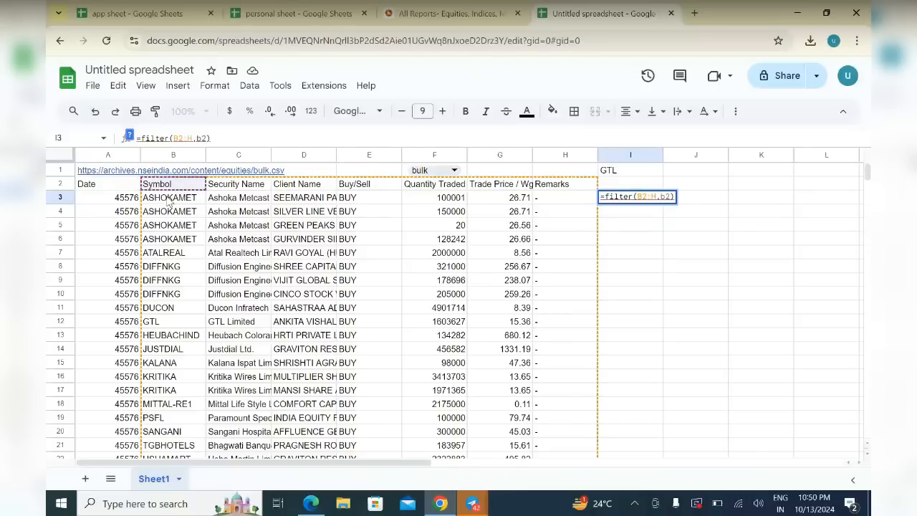
type(":")
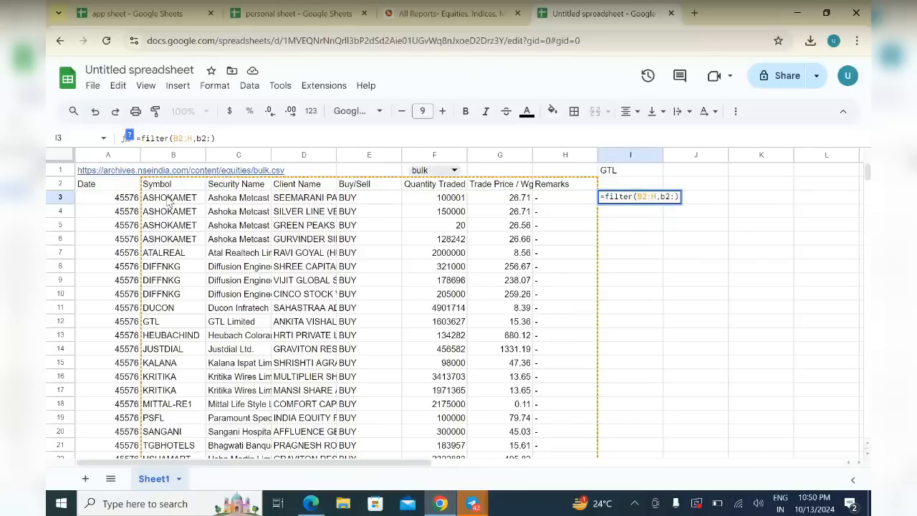
type("b")
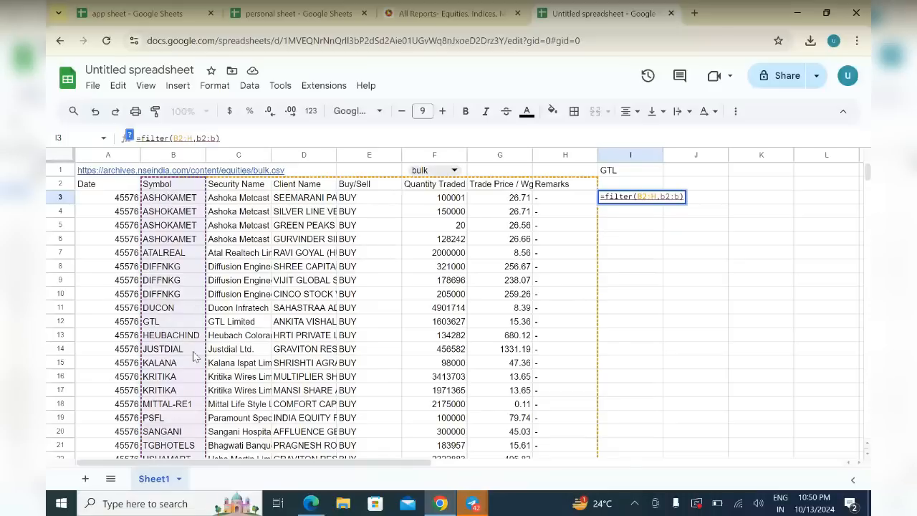
type("=")
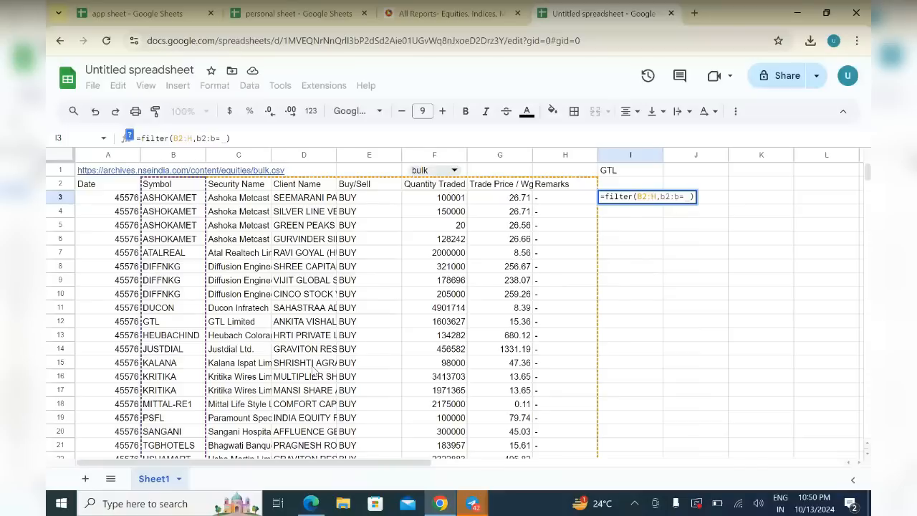
left_click(624, 171)
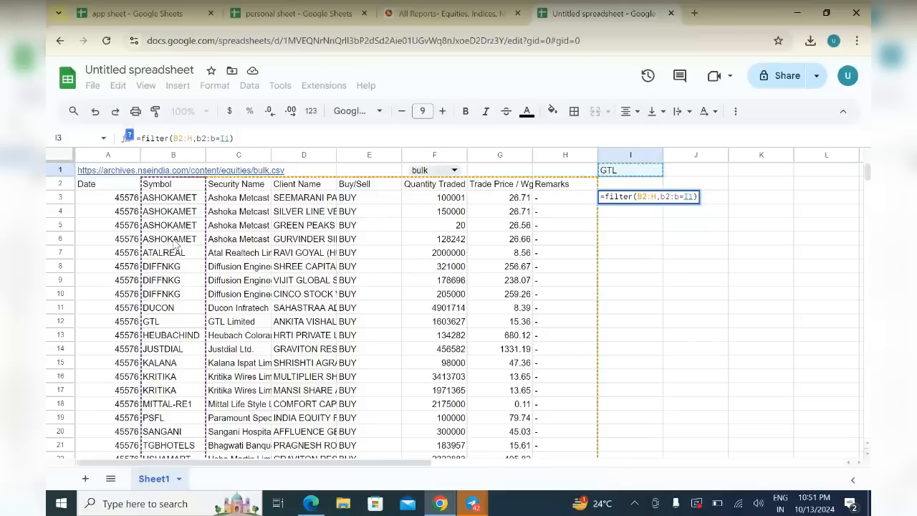
Add the second condition e2:e="buy" to I3's FILTER formula so only buy rows are kept, and enter the formula
type(",")
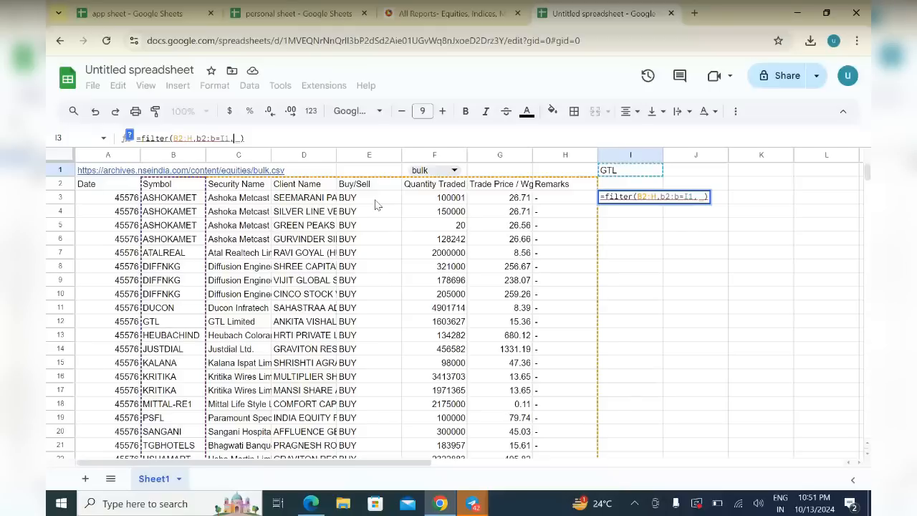
type("e2")
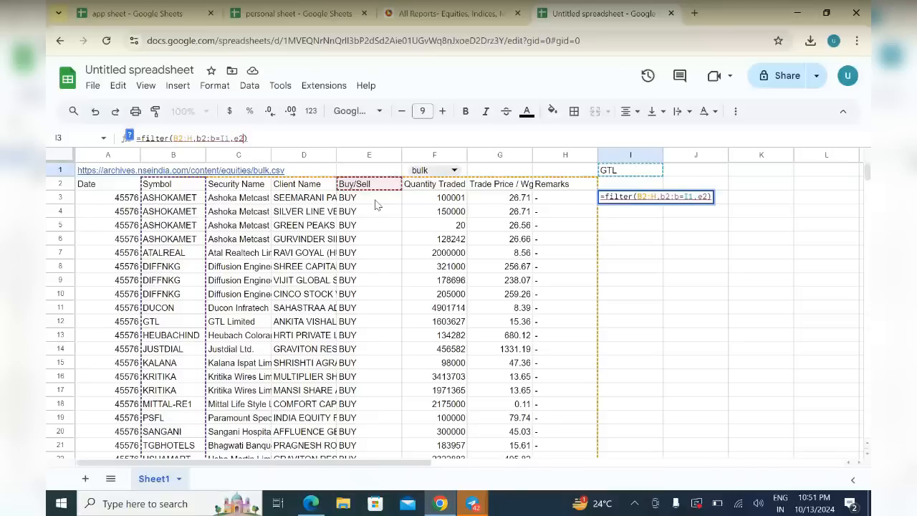
type(":")
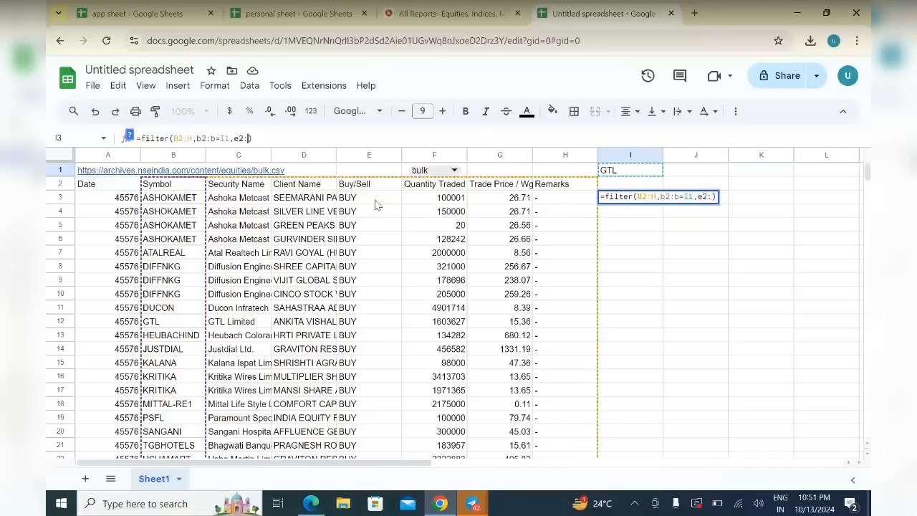
type("e")
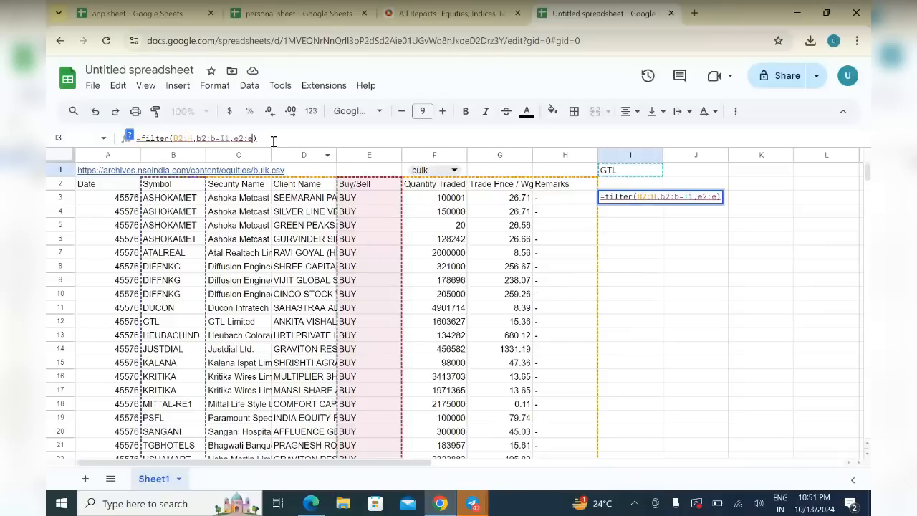
type("=b")
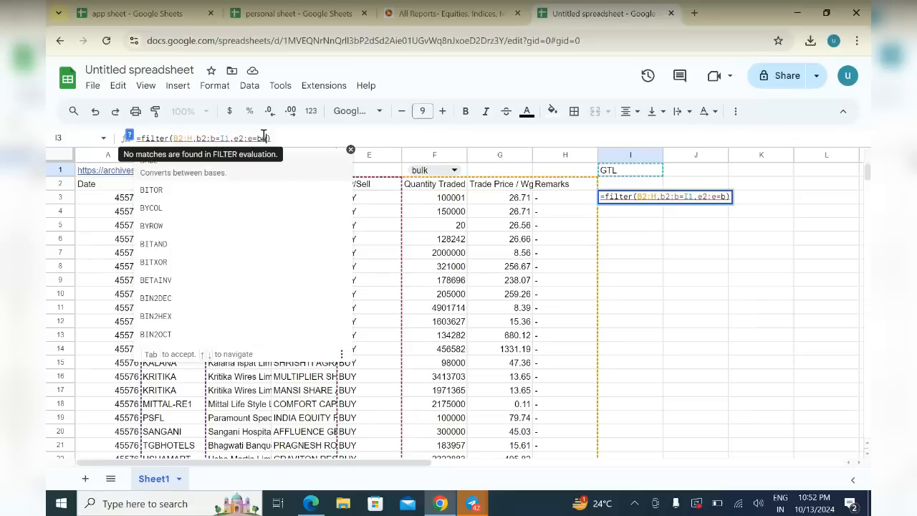
type("uy")
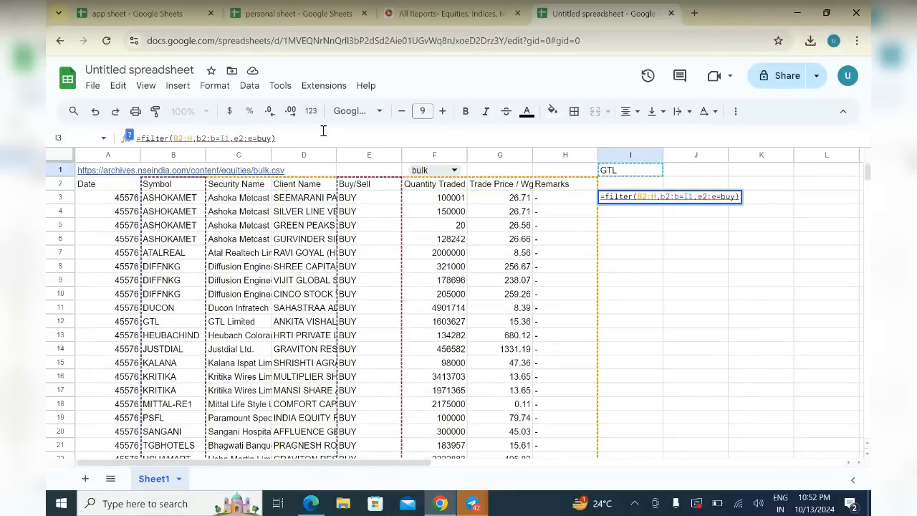
type("\"buy")
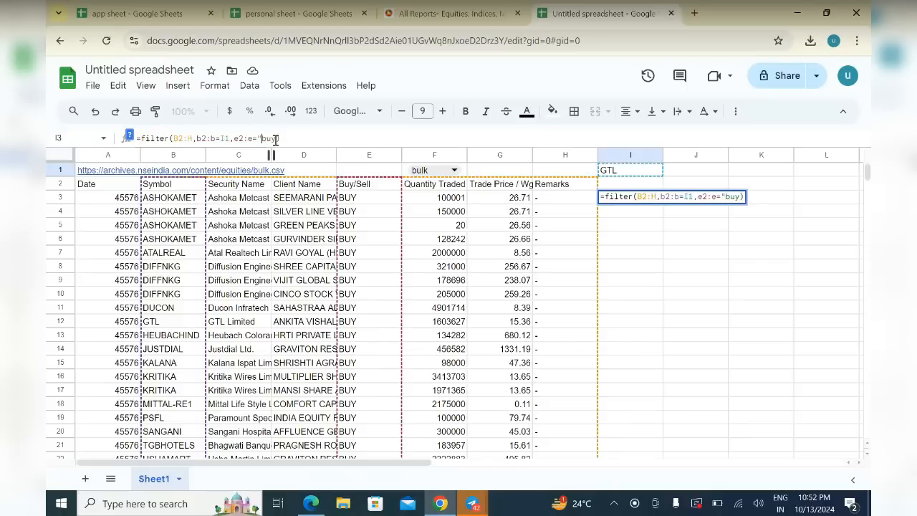
type("\"")
key("Return")
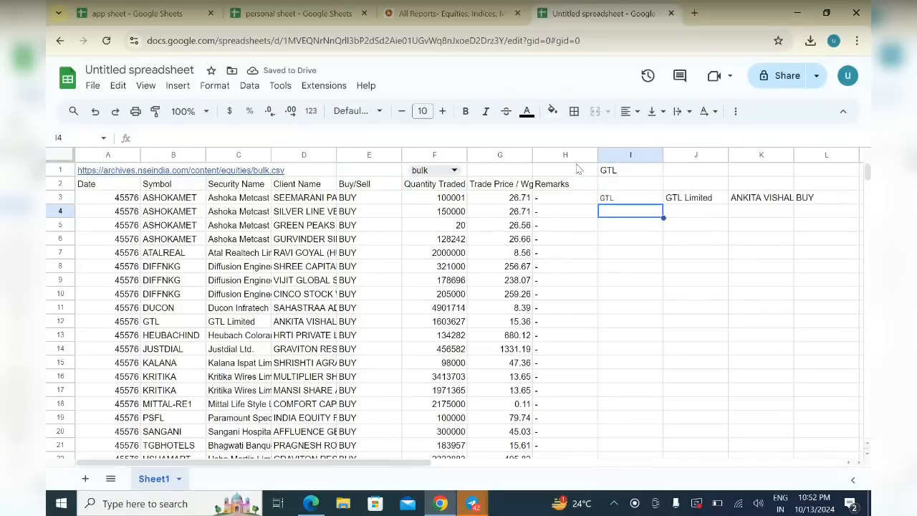
Copy the text of the FILTER formula in I3 and paste it into cell Q3
scroll(654, 237, "right", 1)
scroll(654, 237, "right", 3)
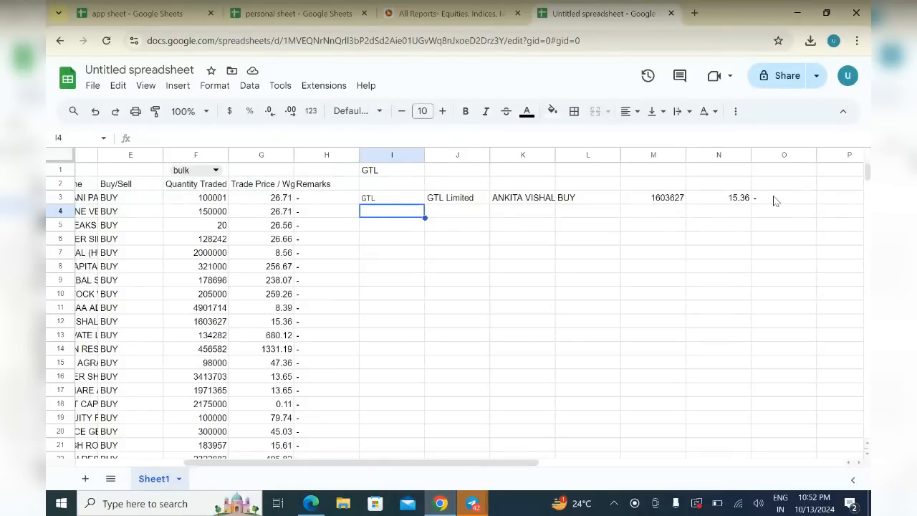
left_click(406, 198)
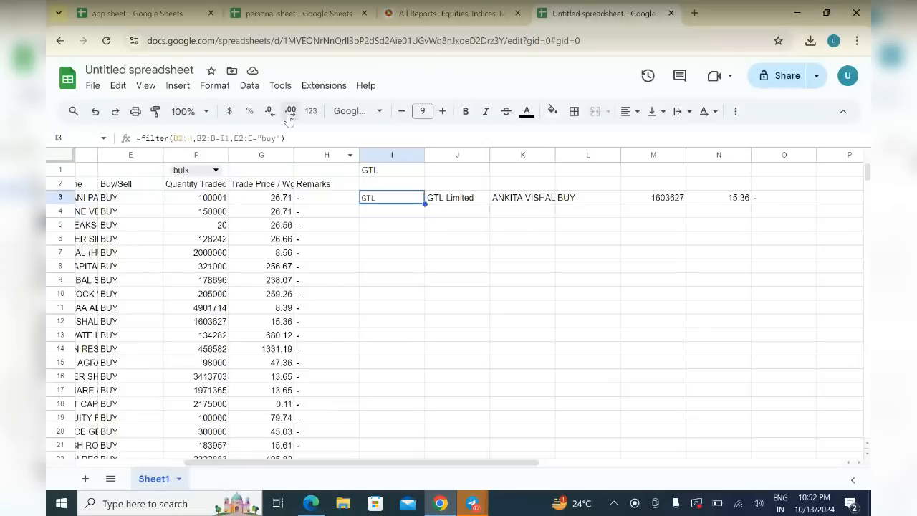
left_click(290, 137)
left_click_drag(292, 137, 133, 142)
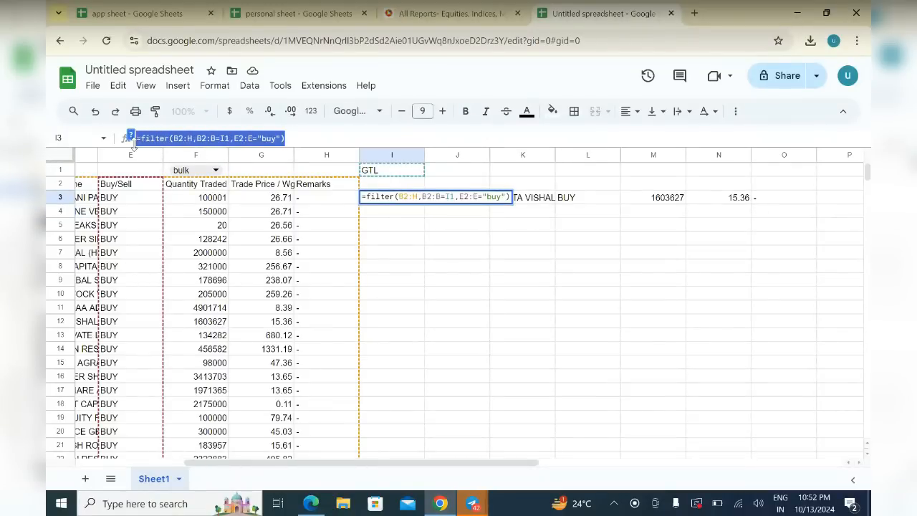
right_click(200, 137)
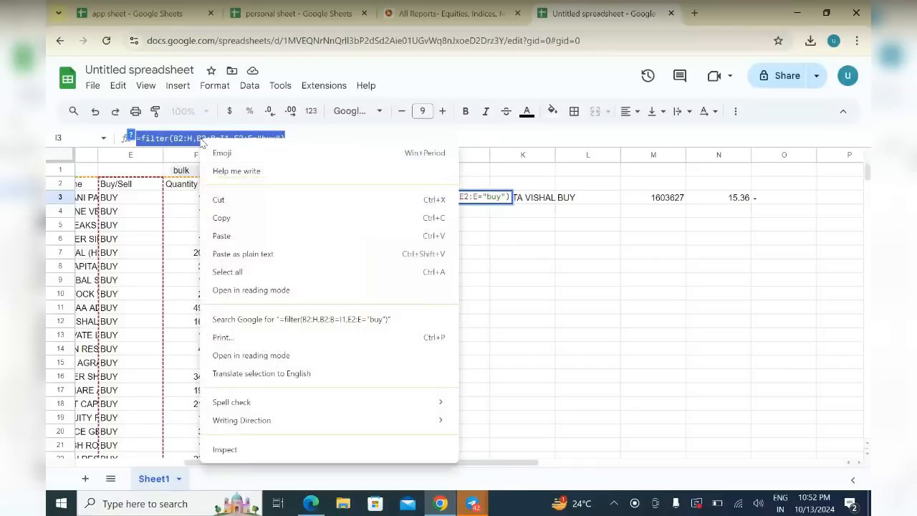
left_click(252, 217)
scroll(665, 248, "right", 4)
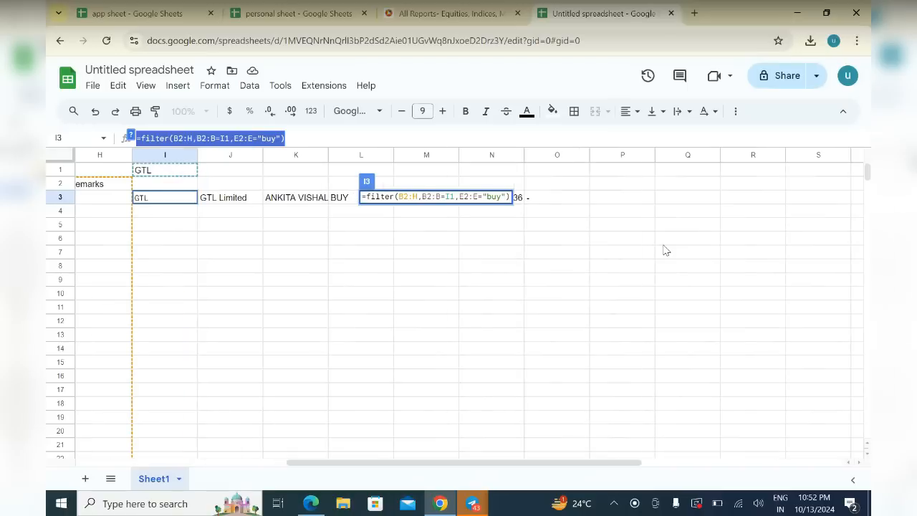
left_click(689, 200)
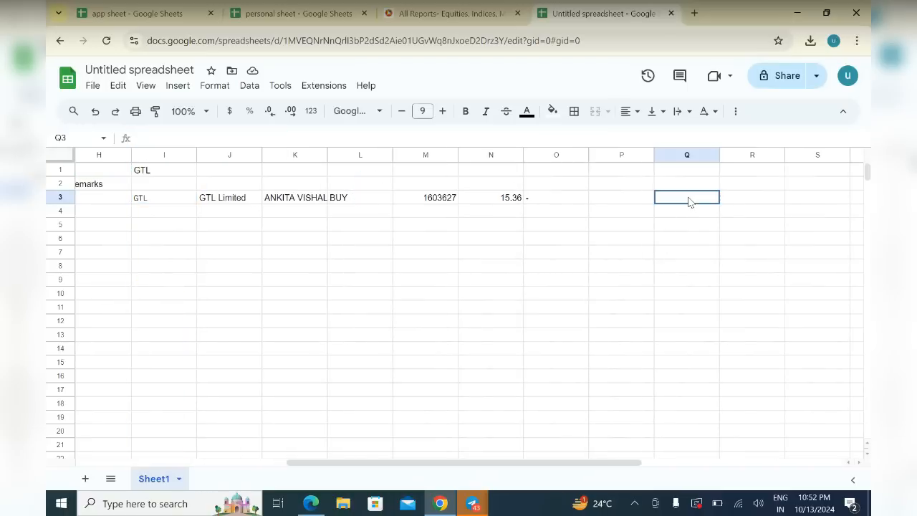
right_click(689, 201)
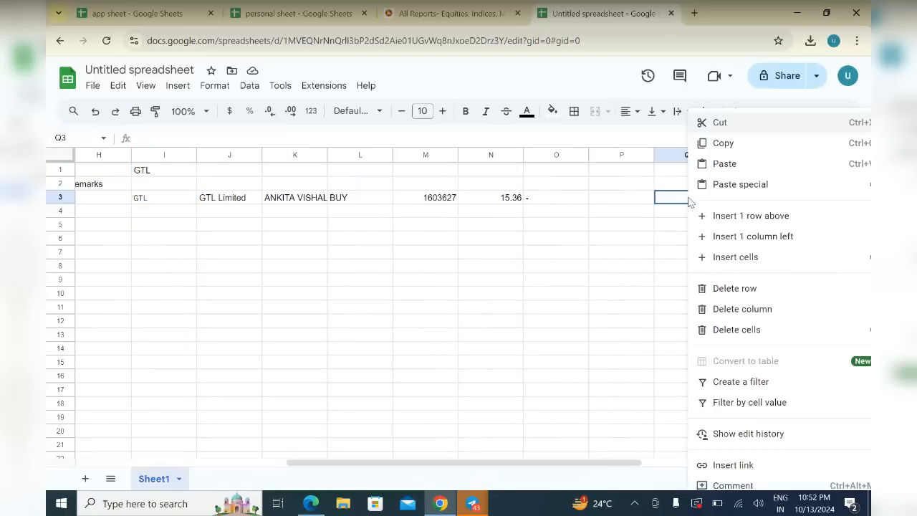
left_click(724, 164)
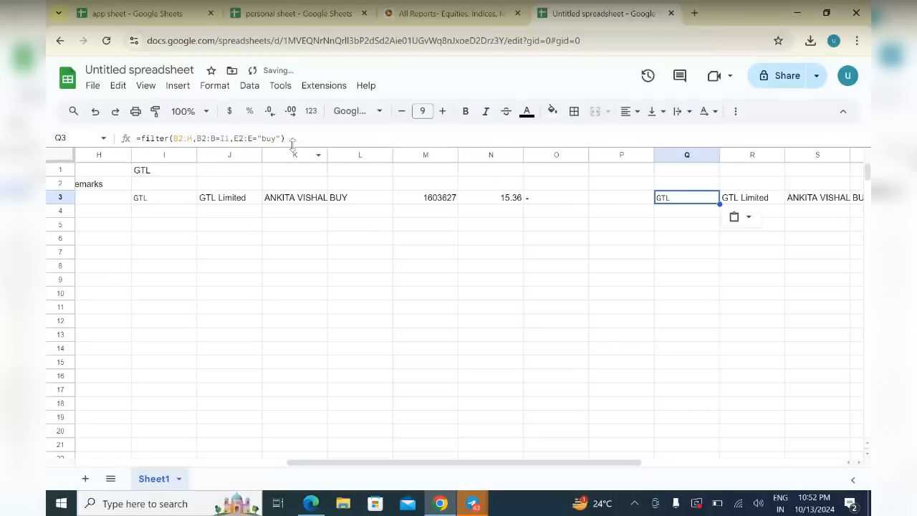
Change the E2:E condition in Q3's FILTER formula to "sell"
left_click(277, 141)
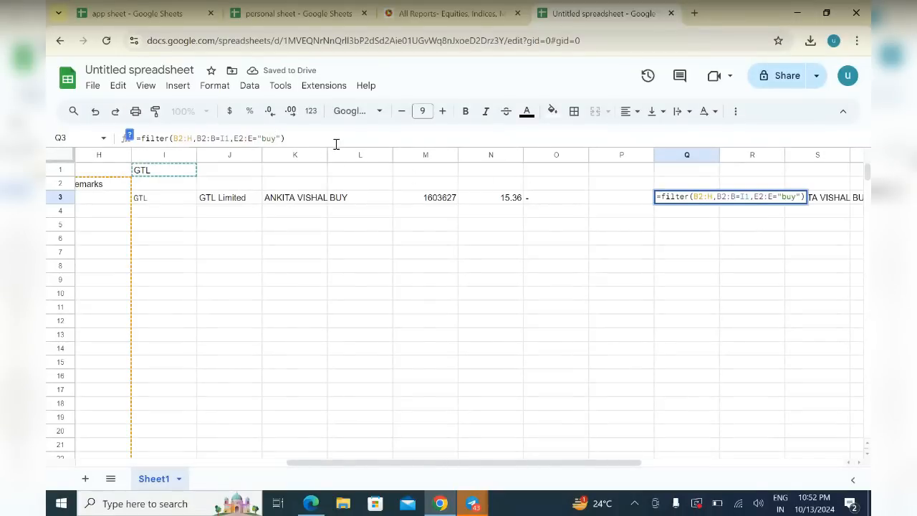
key("BackSpace")
key("BackSpace")
key("BackSpace")
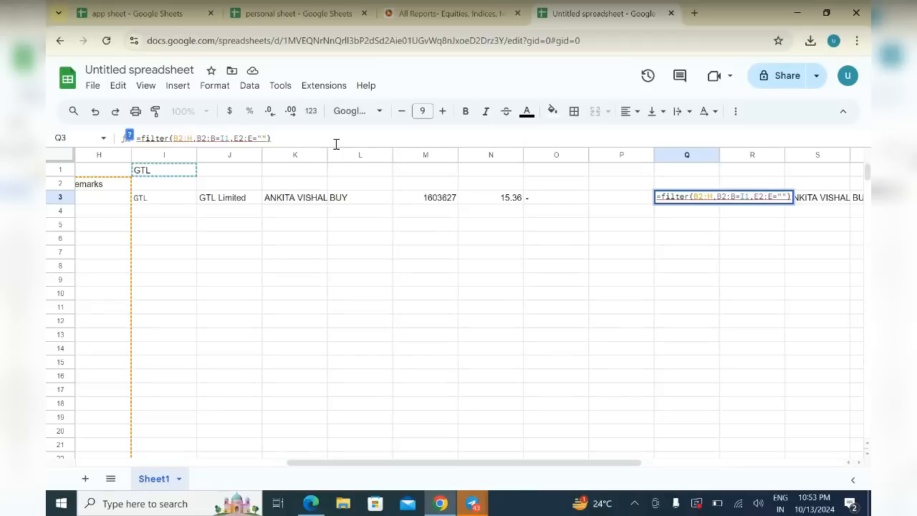
type("sell")
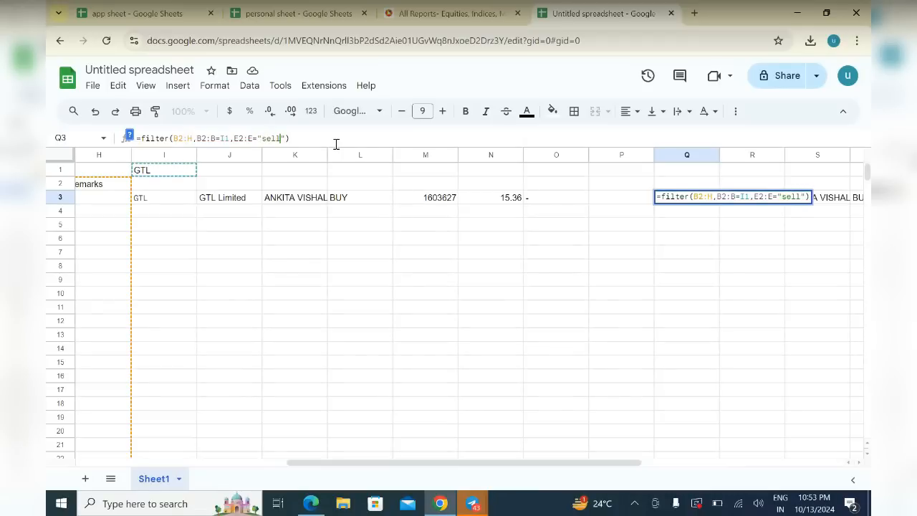
Fill Q3 with the formula =filter(B2:H,B2:B=I1,E2:E="sell") to list the sell deals for the symbol in I1
key("Return")
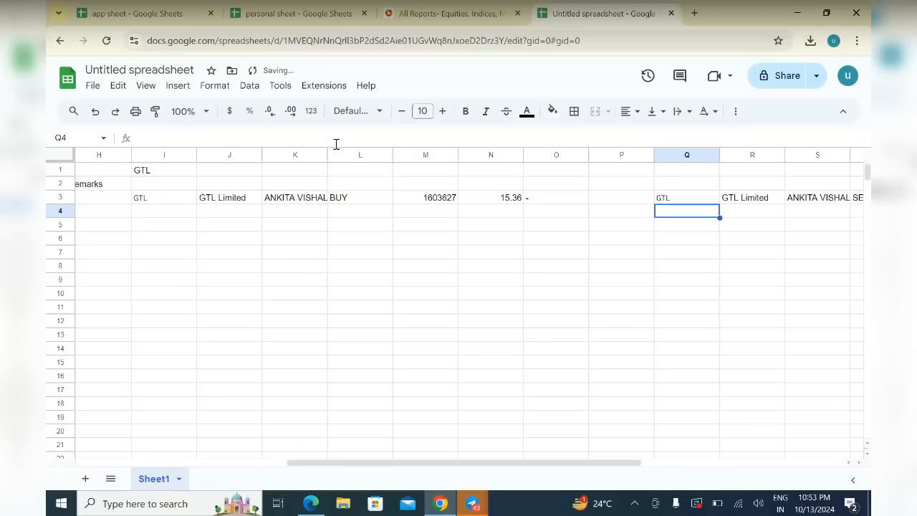
scroll(740, 216, "right", 3)
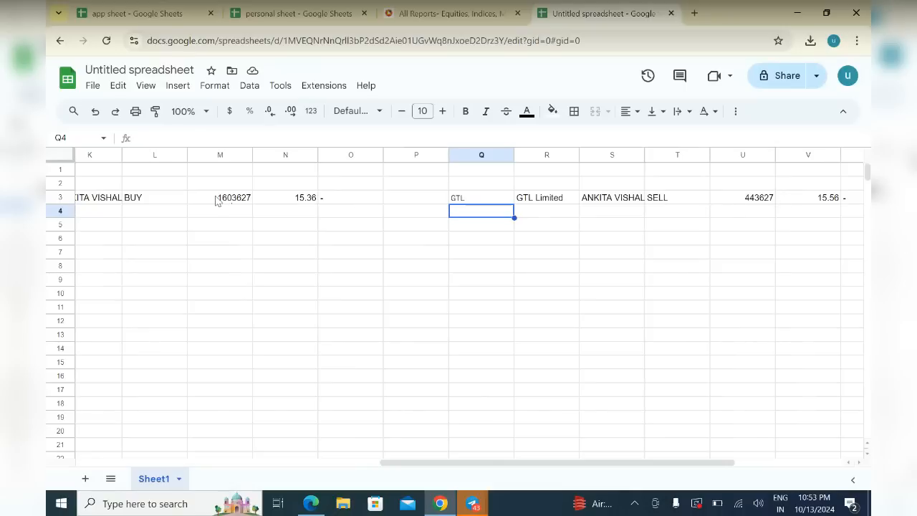
scroll(215, 201, "left", 7)
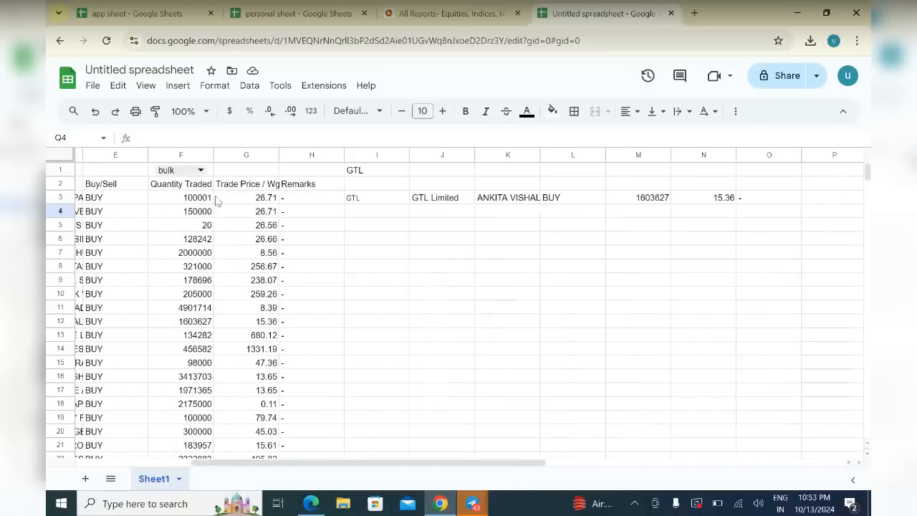
Replace the lookup symbol in I1 with DIFFNKG, copied from the Symbol column
scroll(236, 201, "left", 3)
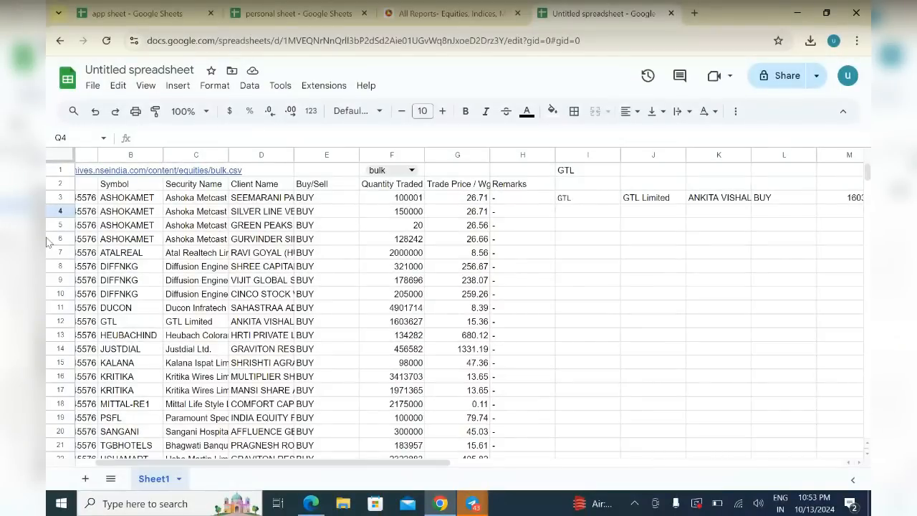
left_click(116, 266)
right_click(116, 266)
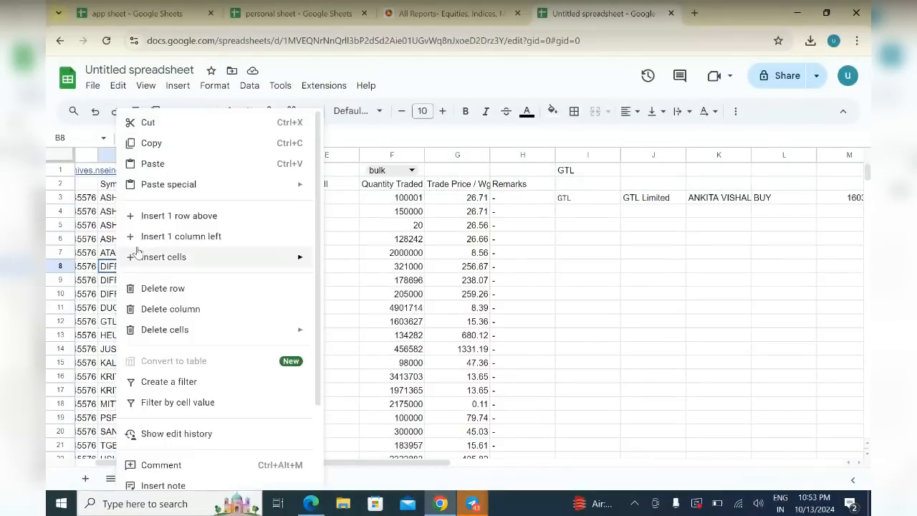
left_click(202, 145)
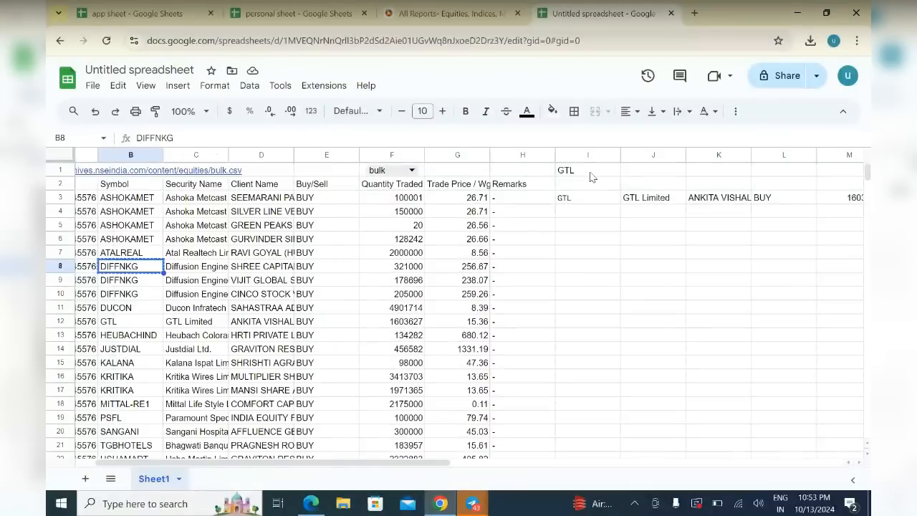
left_click(588, 170)
key("Delete")
right_click(590, 175)
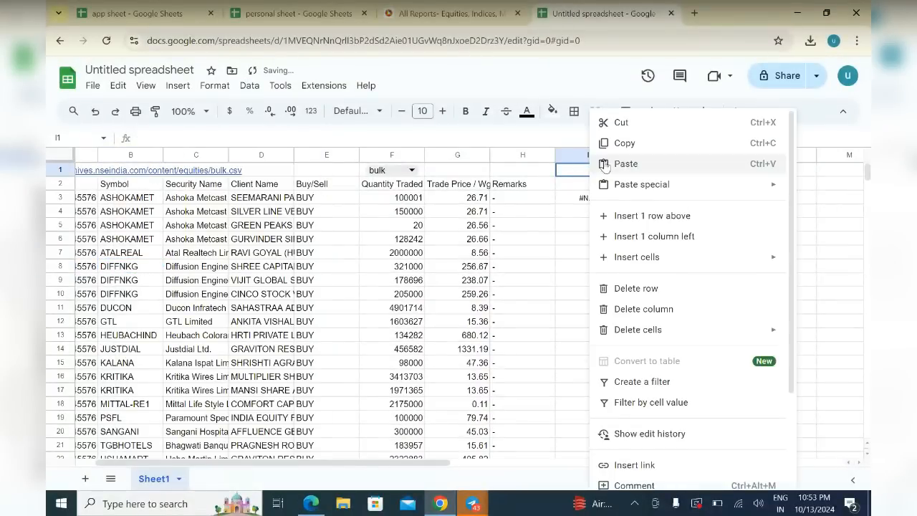
left_click(636, 161)
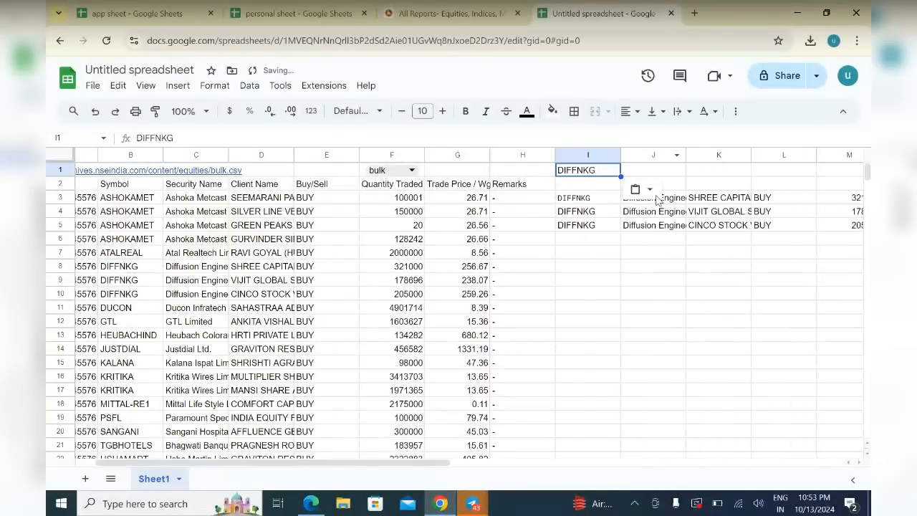
Review the filtered buy rows and the filtered sell rows for DIFFNKG
scroll(660, 297, "right", 2)
left_click(662, 298)
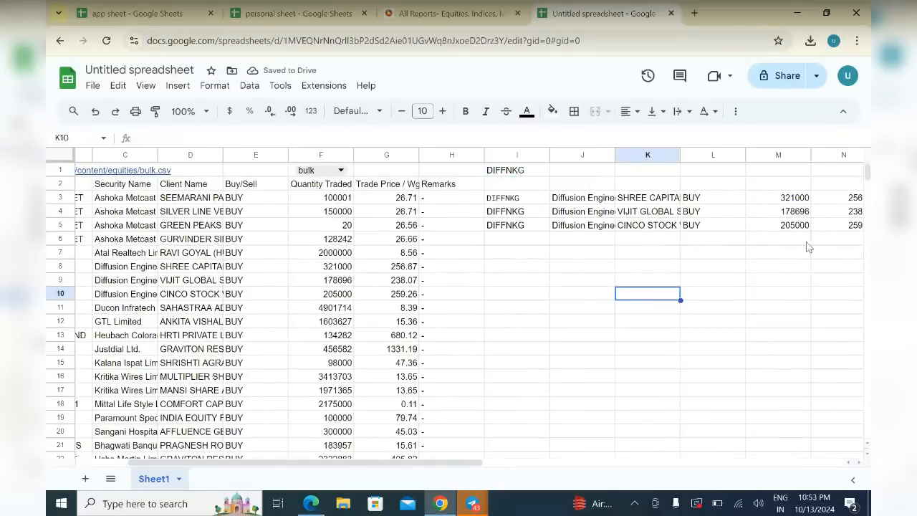
scroll(806, 243, "right", 7)
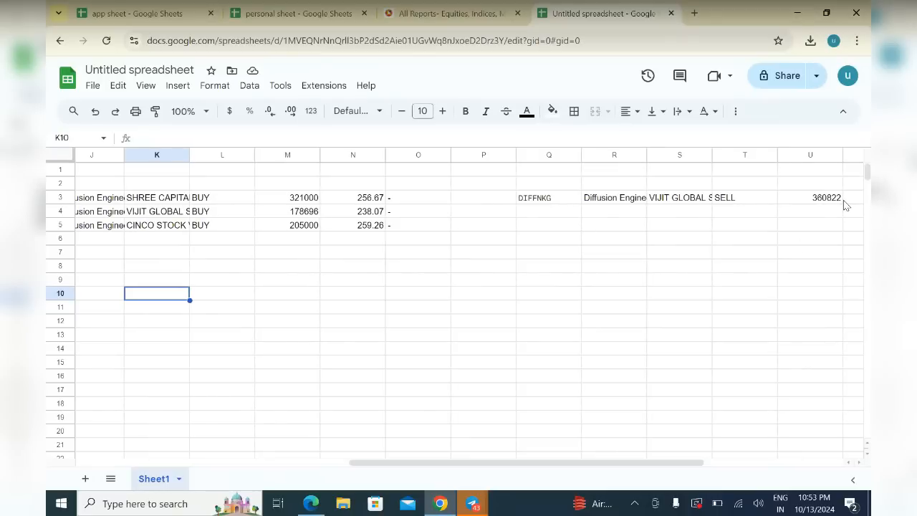
scroll(705, 263, "right", 3)
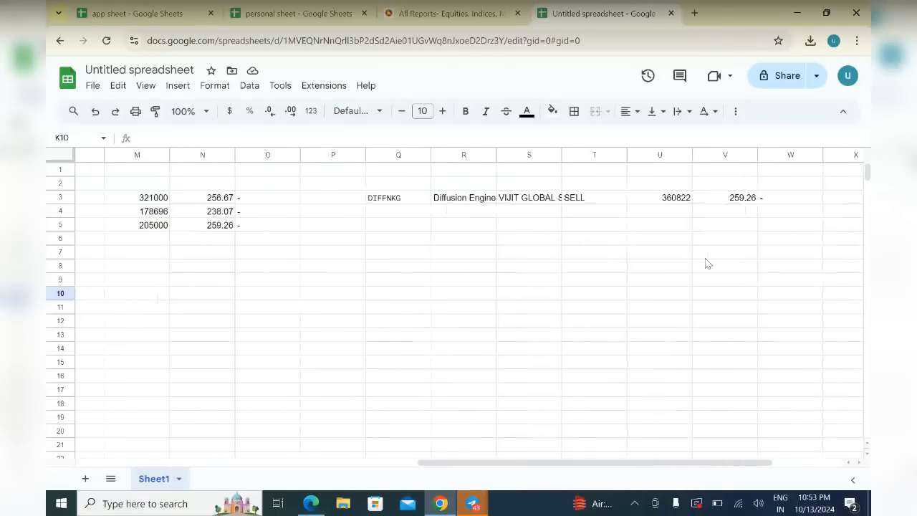
scroll(706, 263, "left", 8)
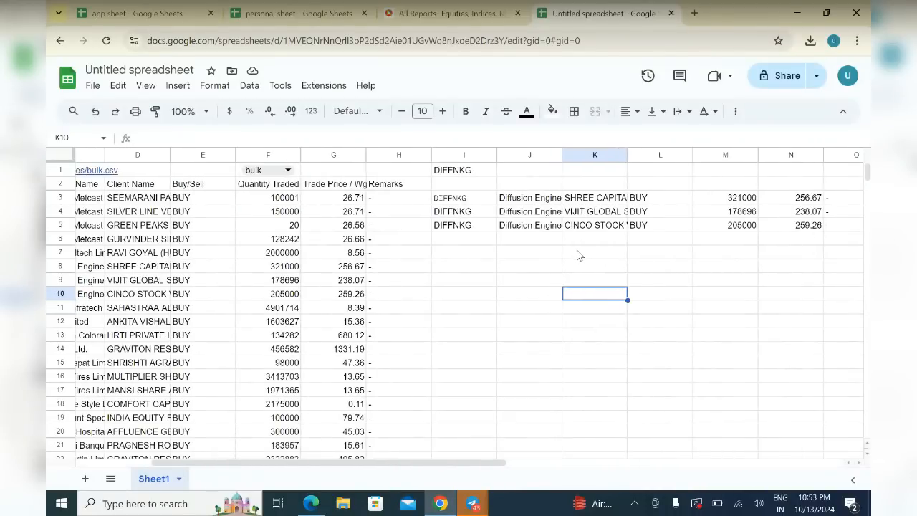
Total the filtered buy quantities in M1 with a SUM formula over M3:M100
scroll(579, 255, "right", 2)
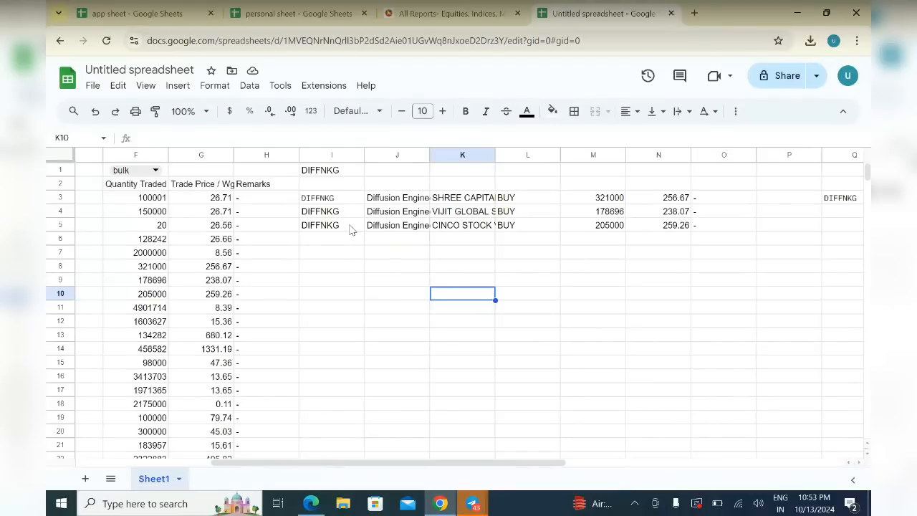
left_click(591, 174)
type("=")
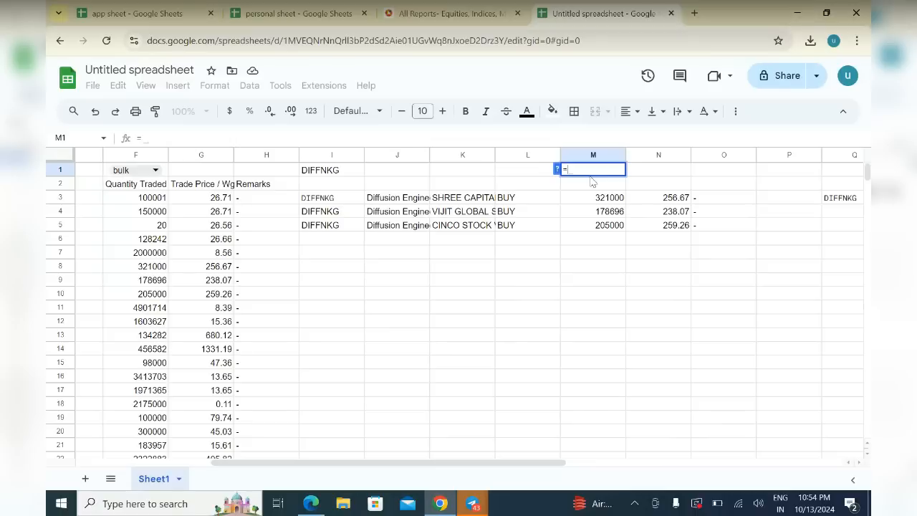
type("sum")
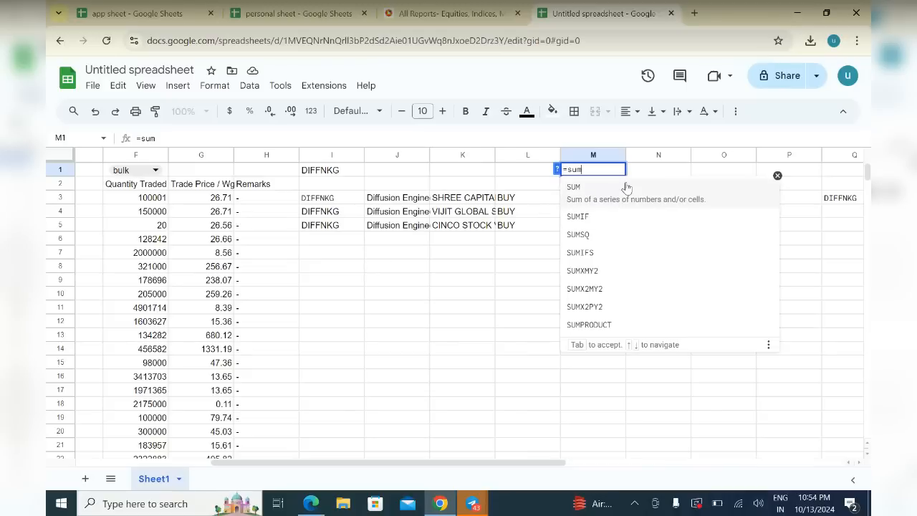
left_click(627, 185)
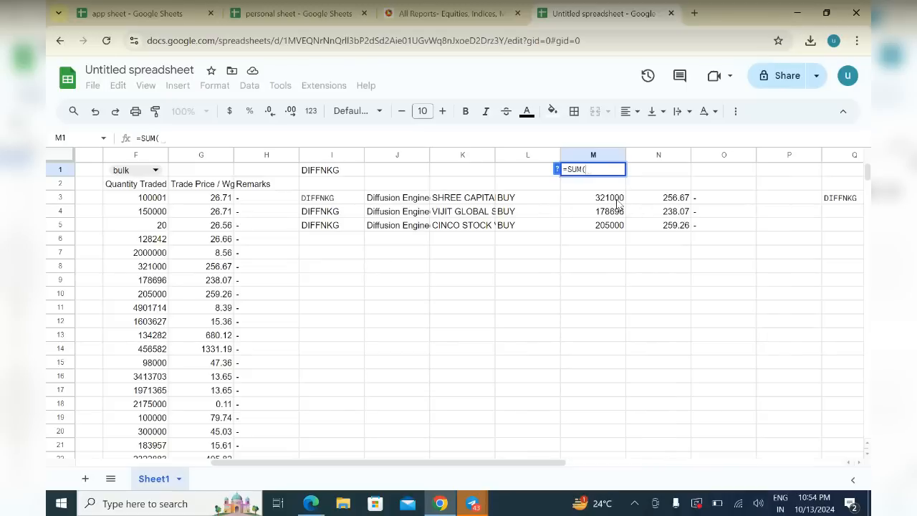
left_click(616, 203)
left_click_drag(616, 203, 621, 252)
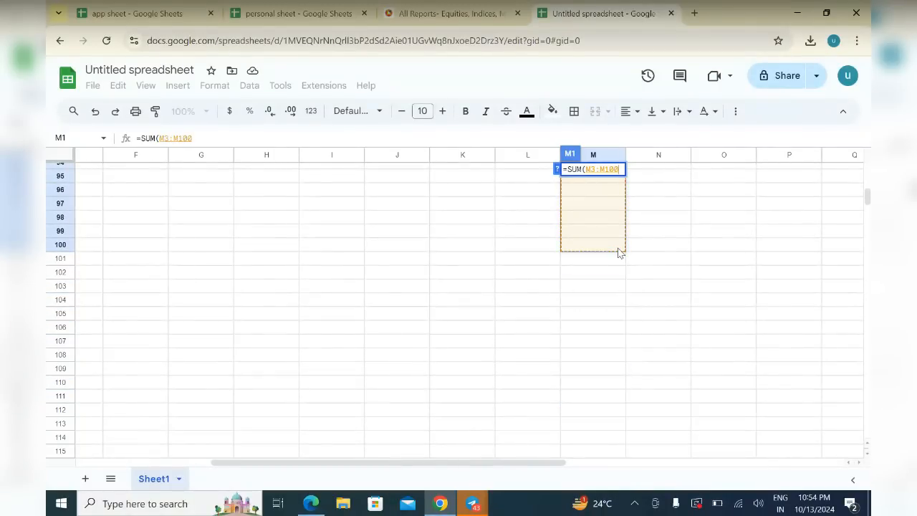
key("Return")
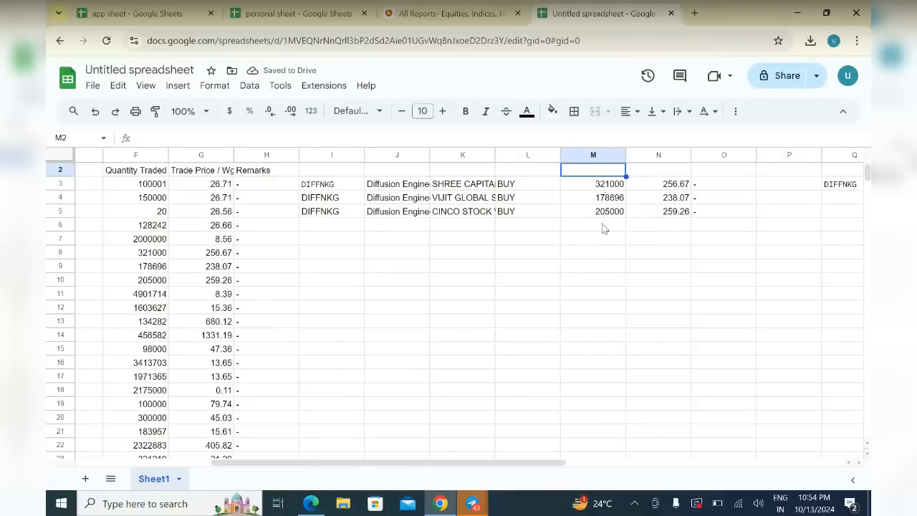
scroll(604, 231, "up", 1)
scroll(604, 231, "left", 1)
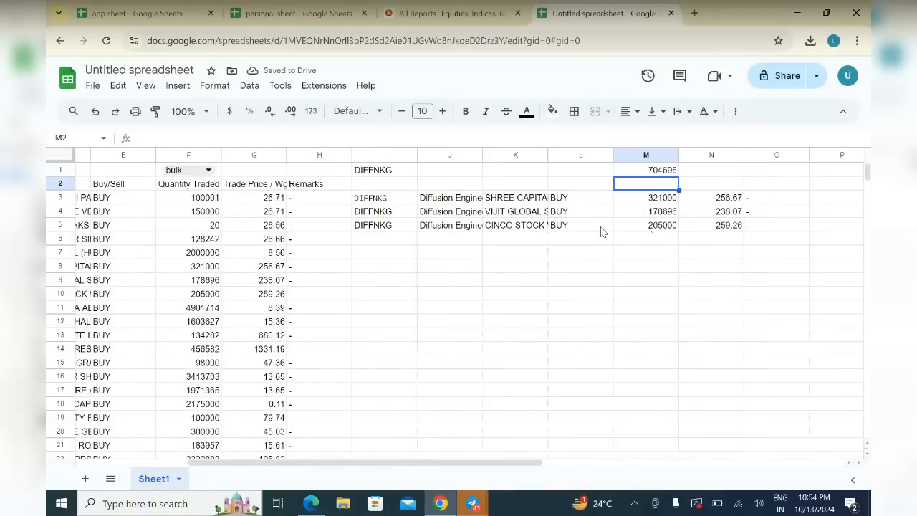
left_click(673, 173)
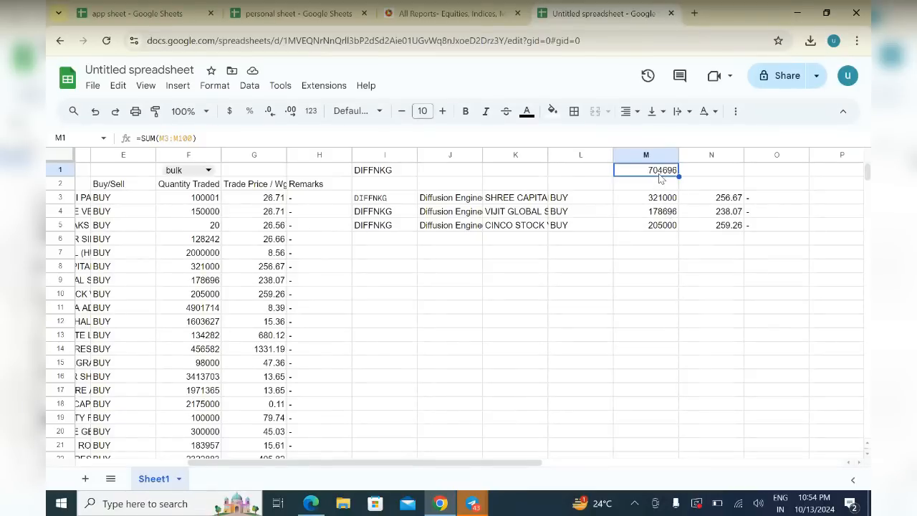
left_click(738, 199)
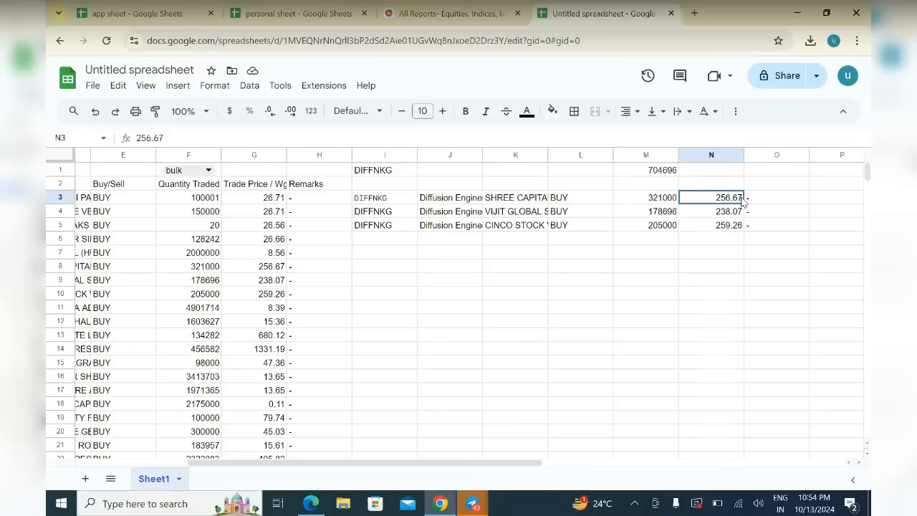
left_click(732, 228)
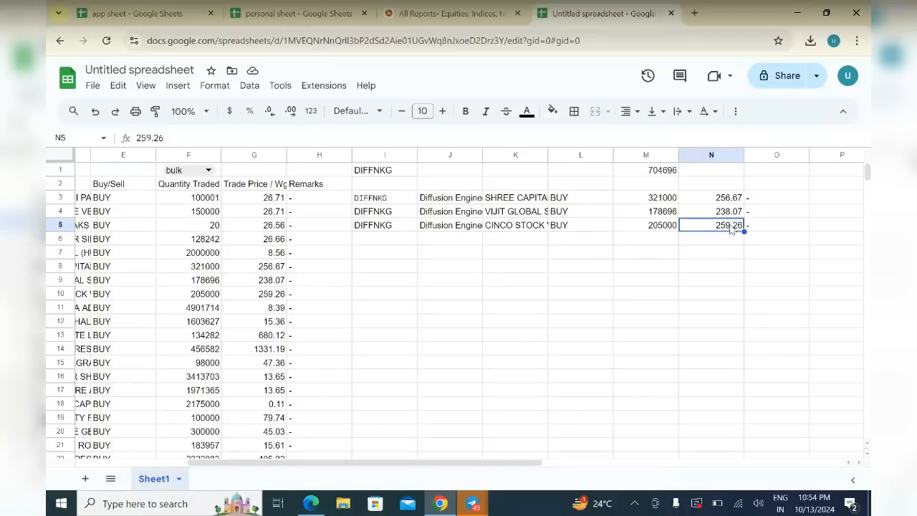
left_click_drag(705, 247, 818, 203)
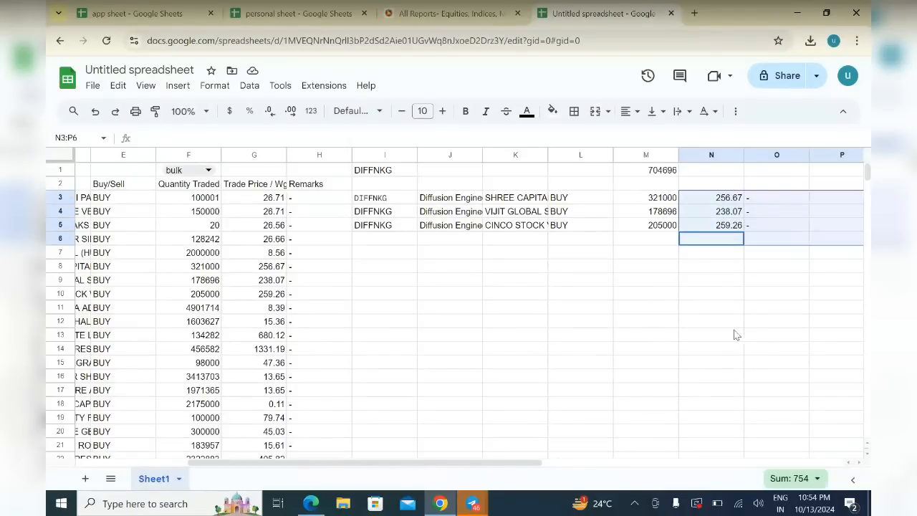
left_click(736, 333)
Average the filtered buy prices in N1 with an AVERAGE formula over column N from N3 downward
left_click(706, 172)
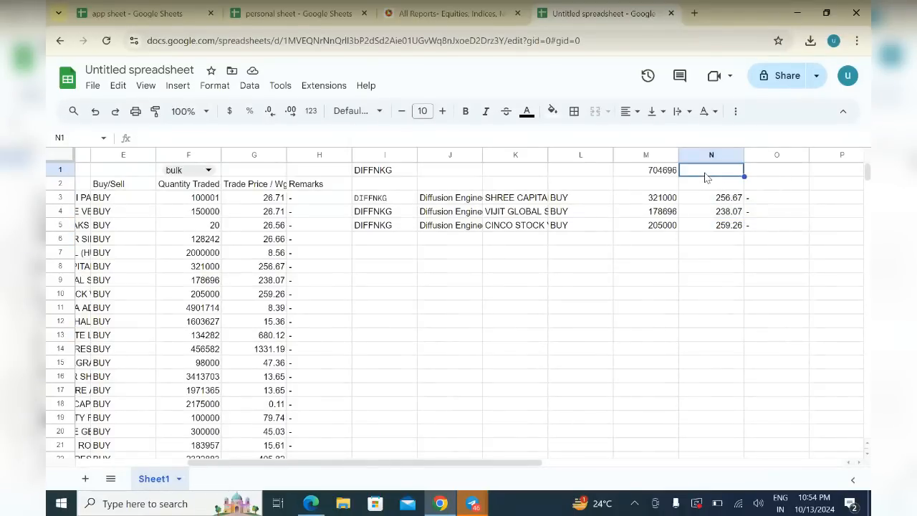
type("=")
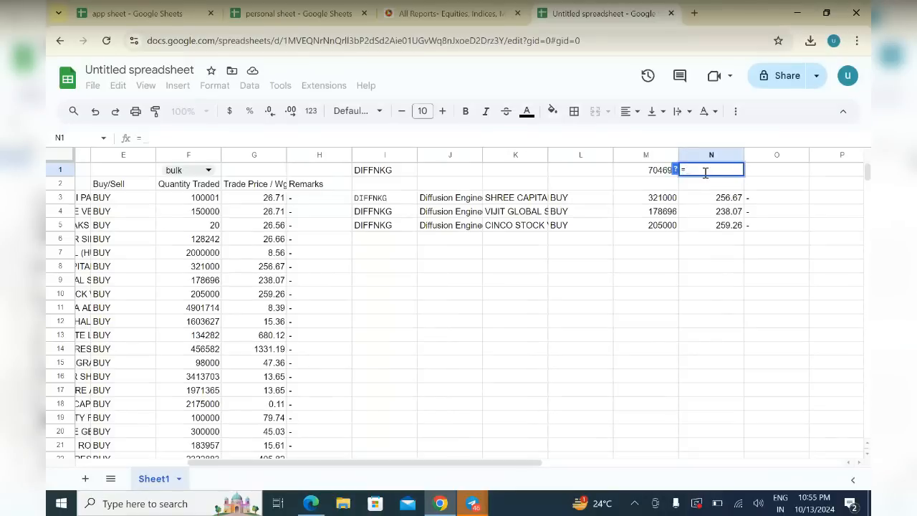
type("avr")
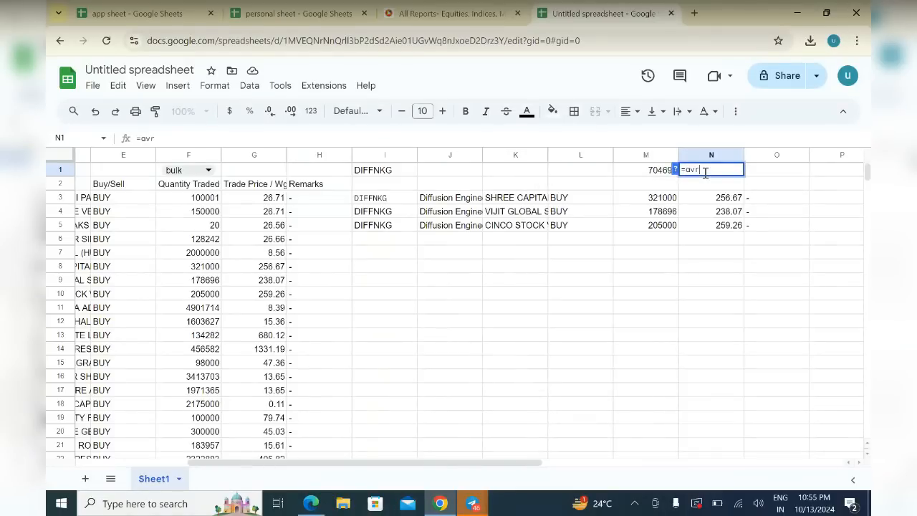
key("BackSpace")
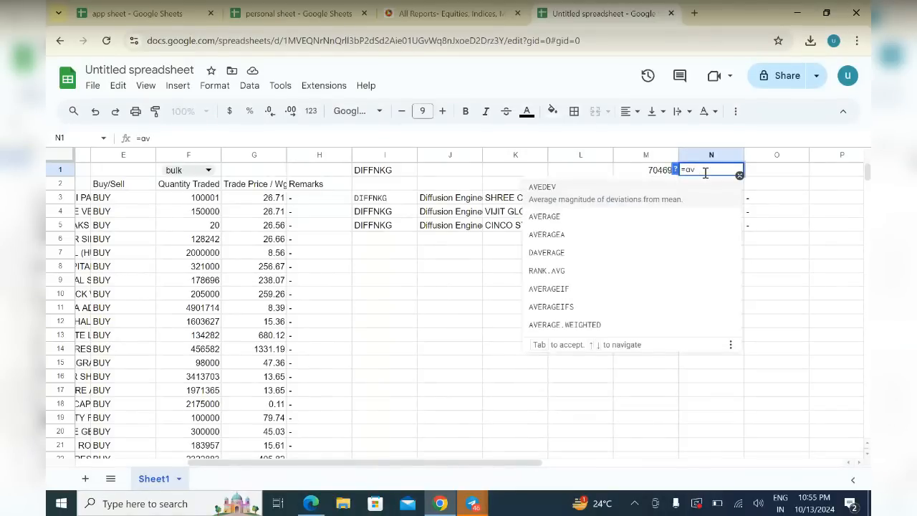
left_click(589, 212)
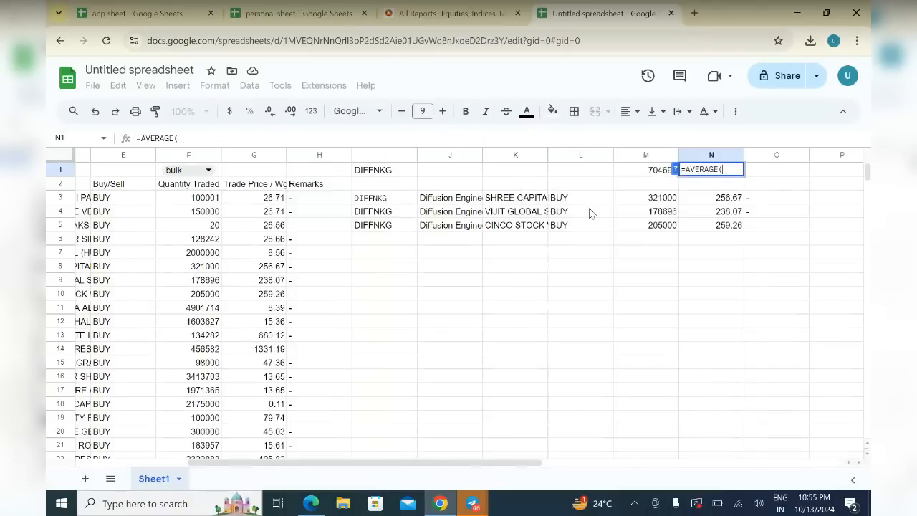
left_click(722, 202)
left_click_drag(723, 204, 749, 434)
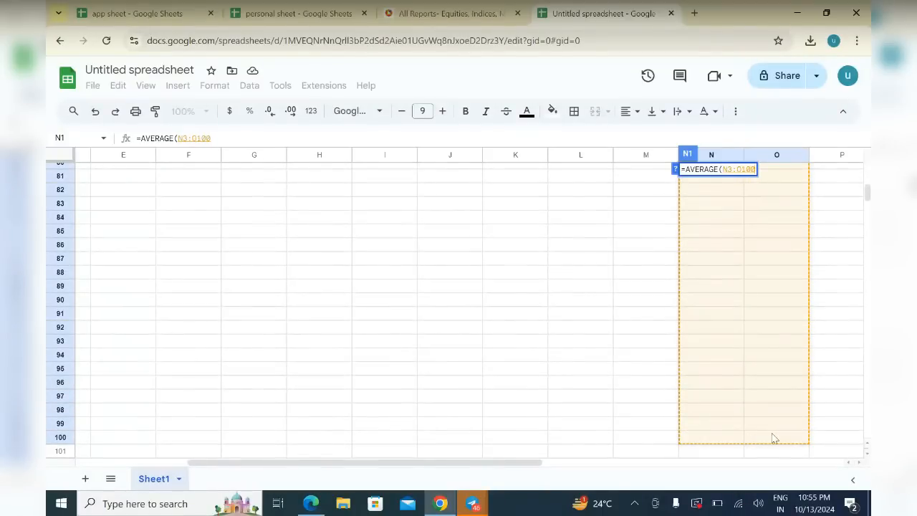
left_click_drag(779, 436, 715, 454)
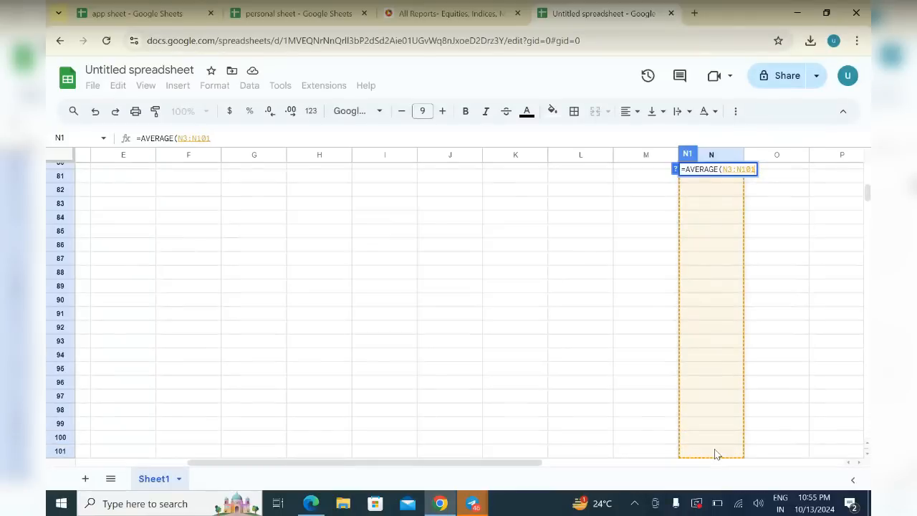
left_click_drag(716, 459, 714, 440)
key("Return")
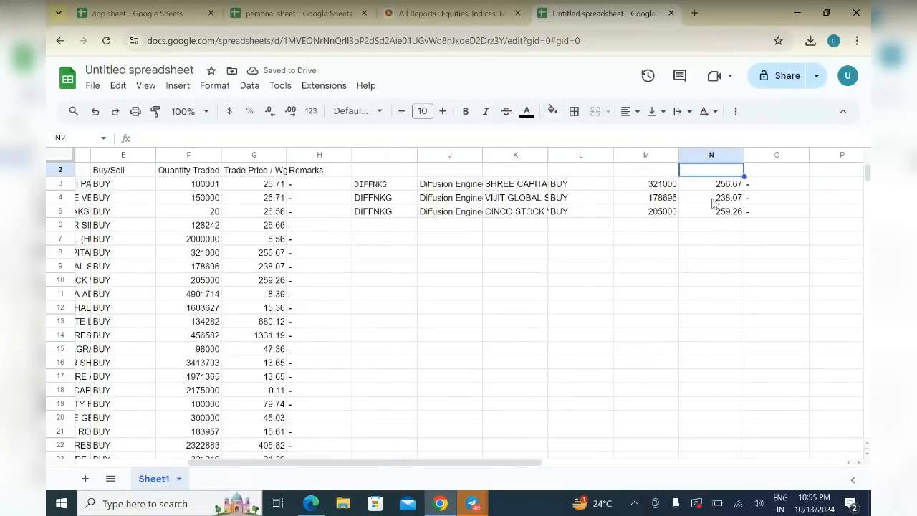
scroll(712, 204, "up", 1)
left_click(732, 251)
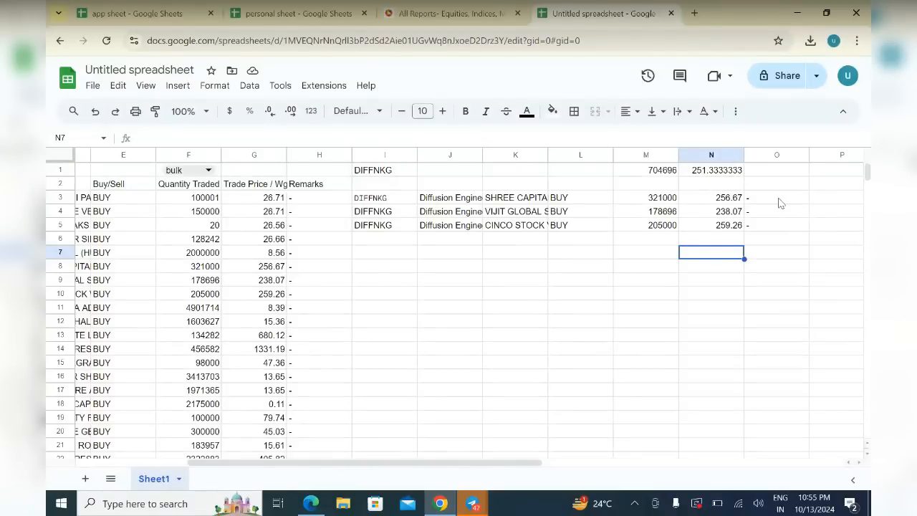
Total the filtered sell quantities in U1 with a SUM formula over column U from U3 downward
scroll(780, 202, "right", 5)
scroll(780, 203, "right", 1)
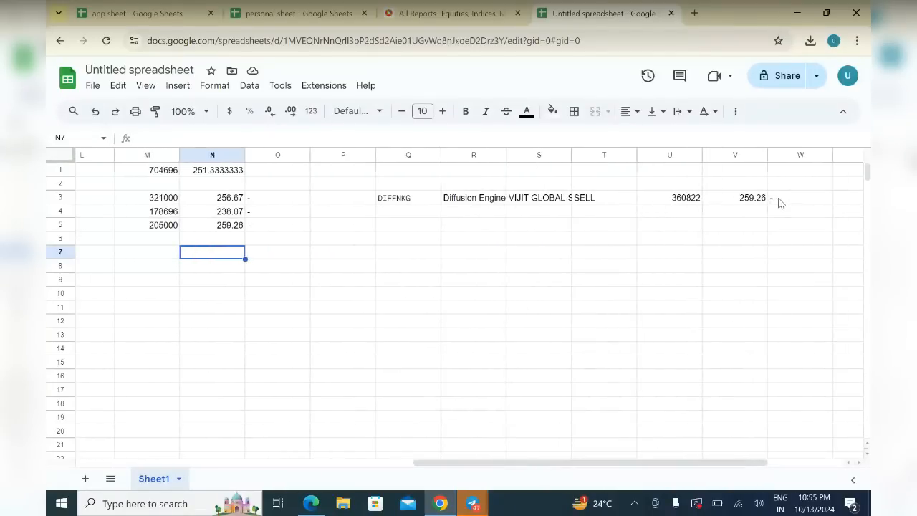
left_click(679, 171)
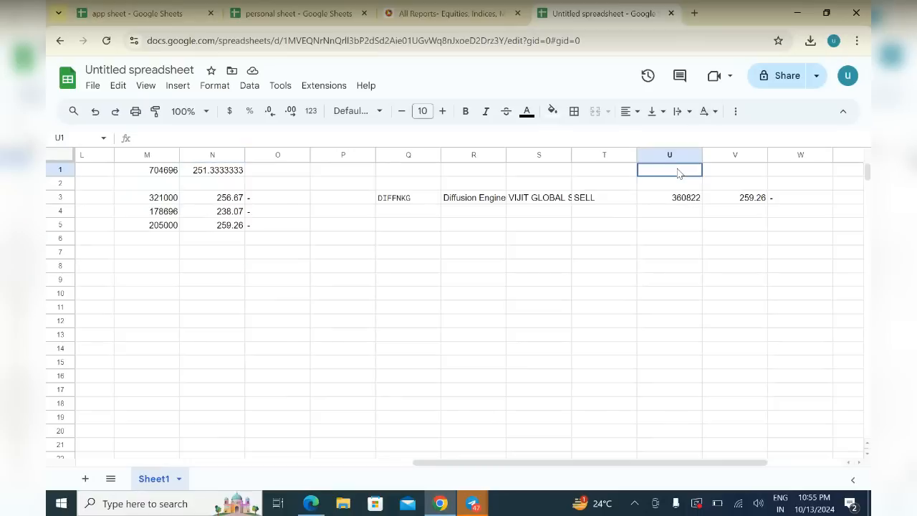
type("=")
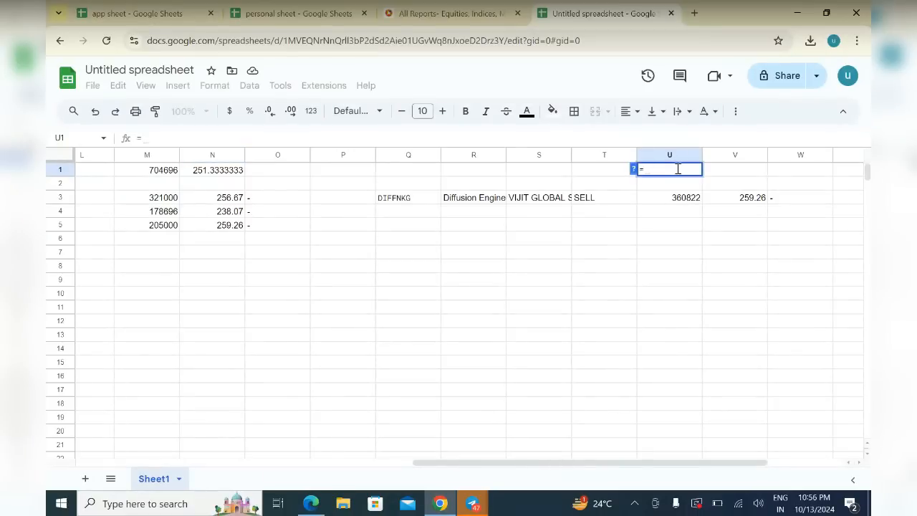
type("s")
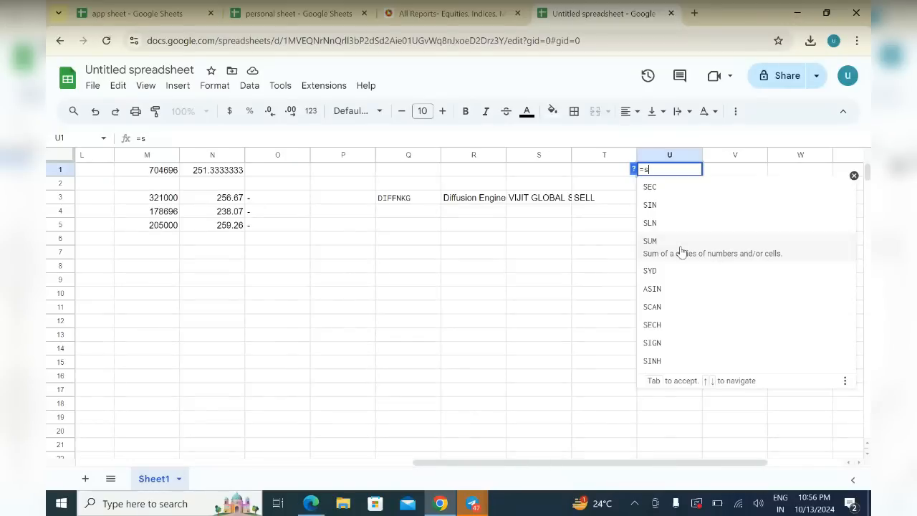
left_click(659, 247)
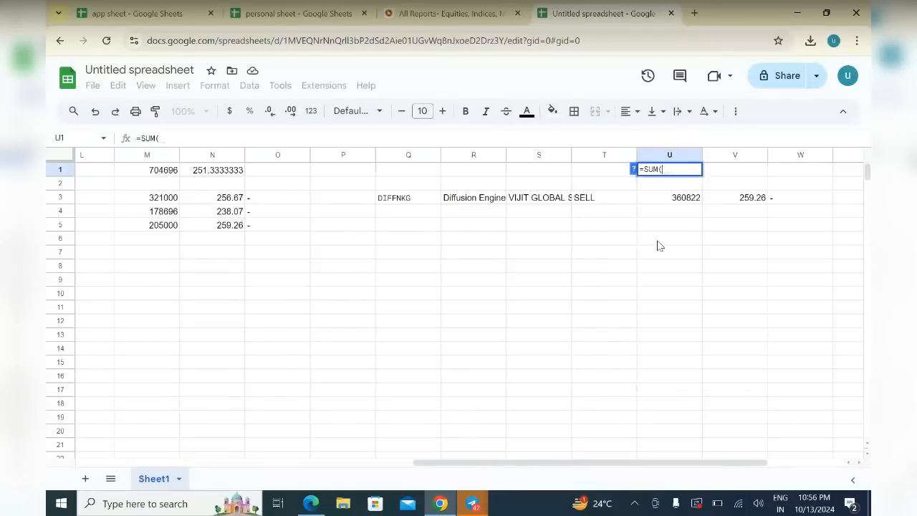
left_click(659, 243)
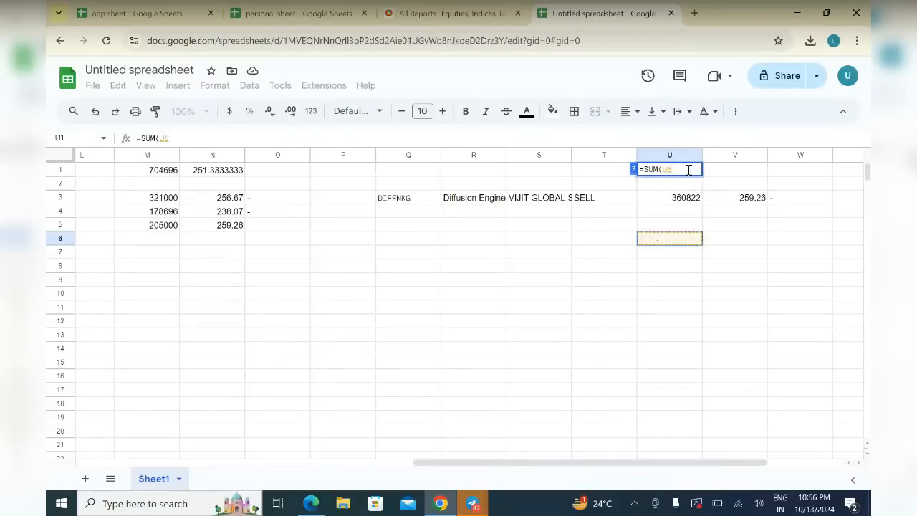
key("BackSpace")
key("BackSpace")
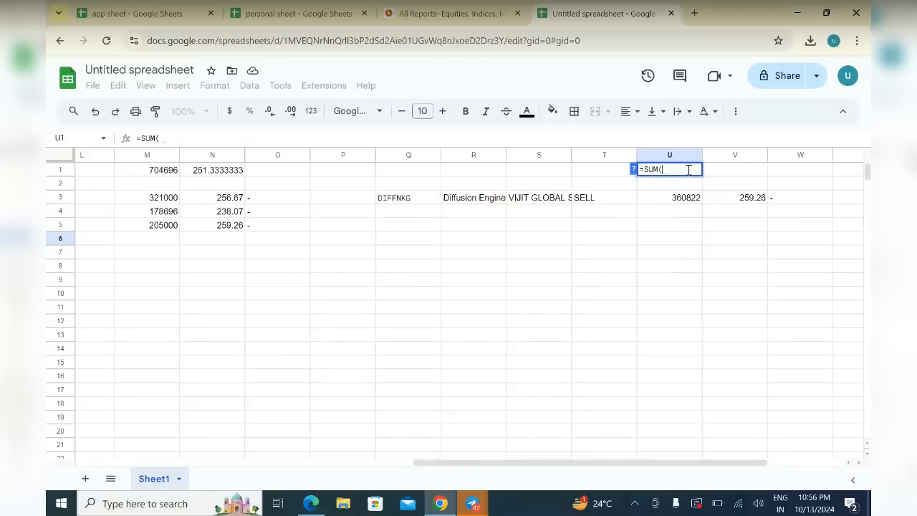
left_click(692, 203)
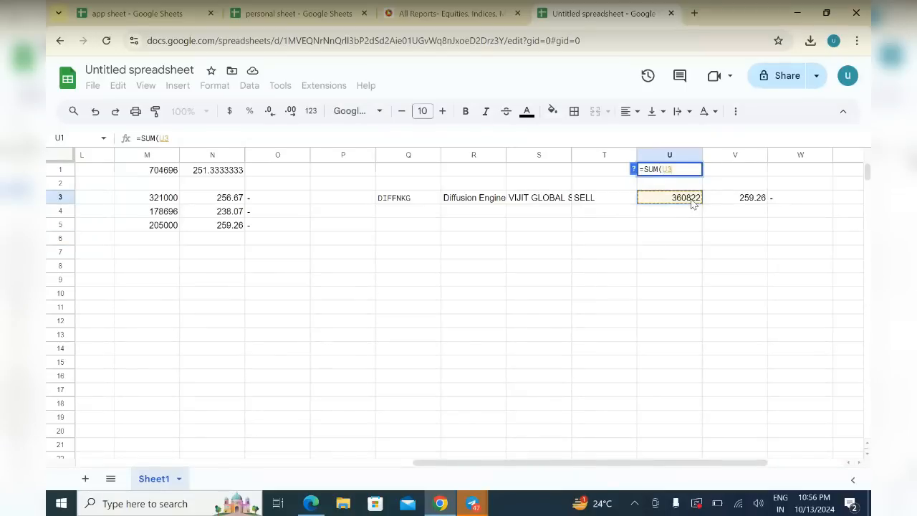
left_click_drag(692, 203, 697, 313)
key("Return")
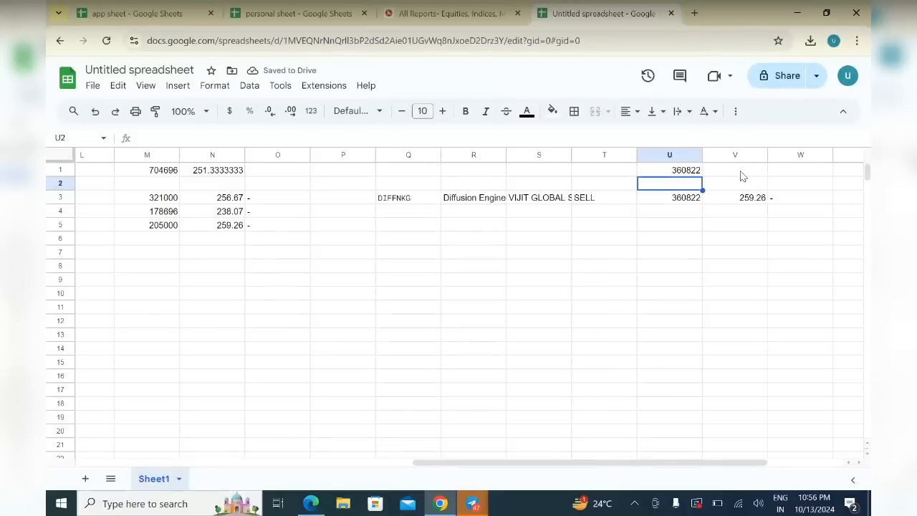
Average the filtered sell prices in V1 with an AVERAGE formula over V3:V100
left_click(742, 175)
type("=")
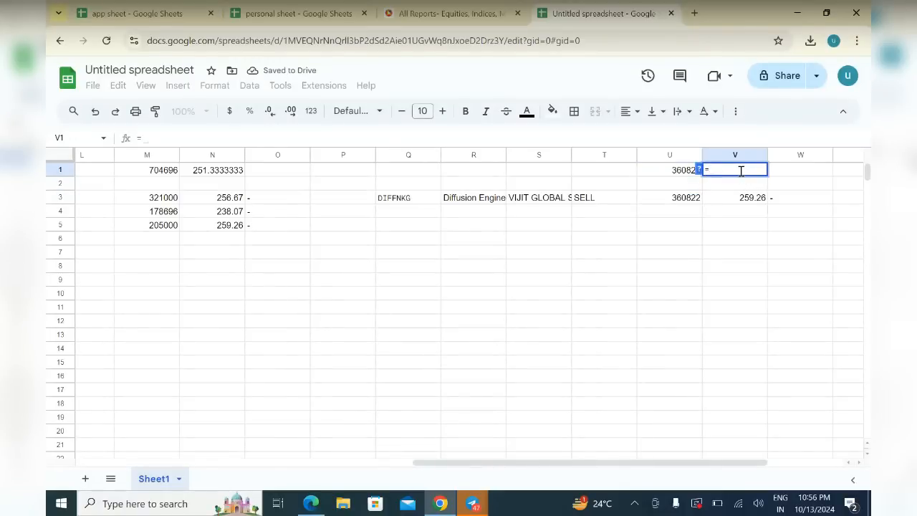
type("avr")
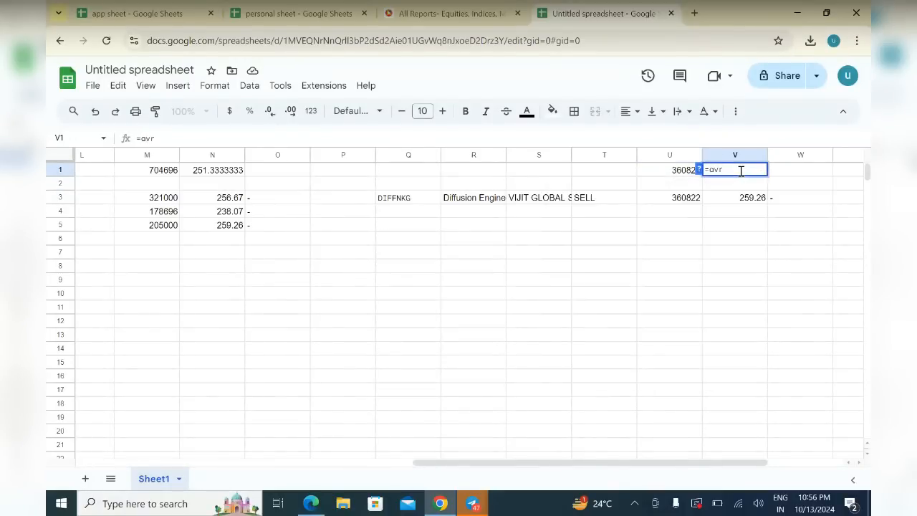
key("BackSpace")
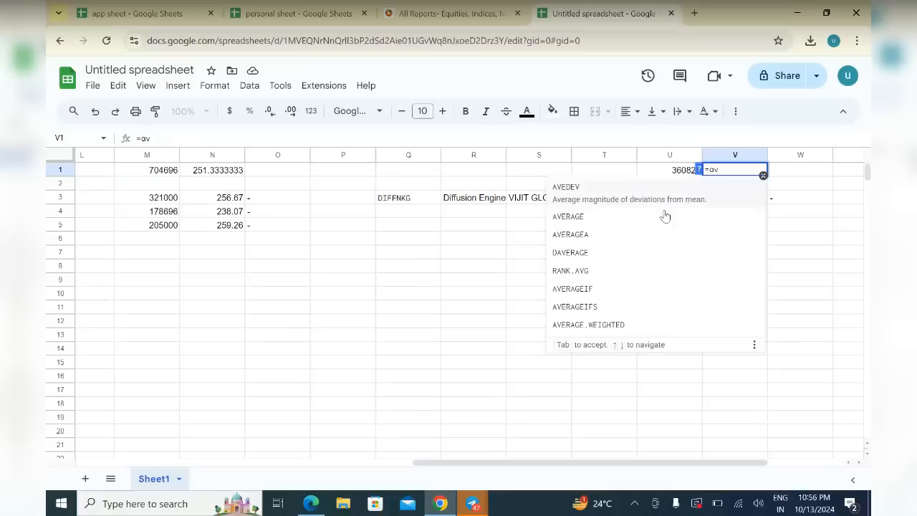
left_click(636, 212)
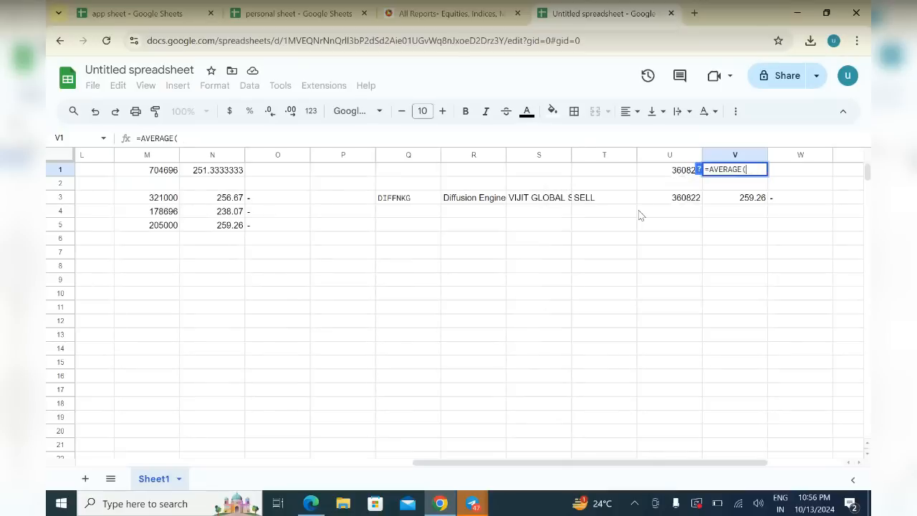
left_click(731, 199)
left_click_drag(730, 199, 717, 243)
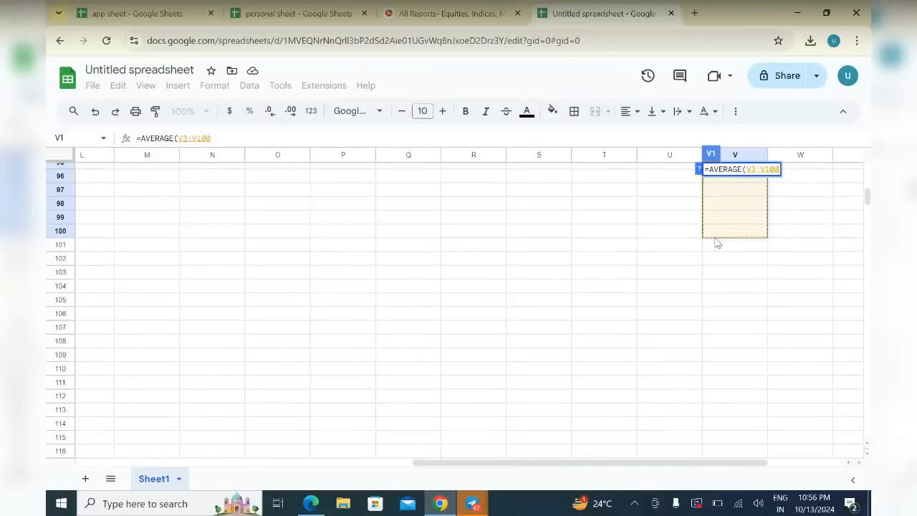
key("Return")
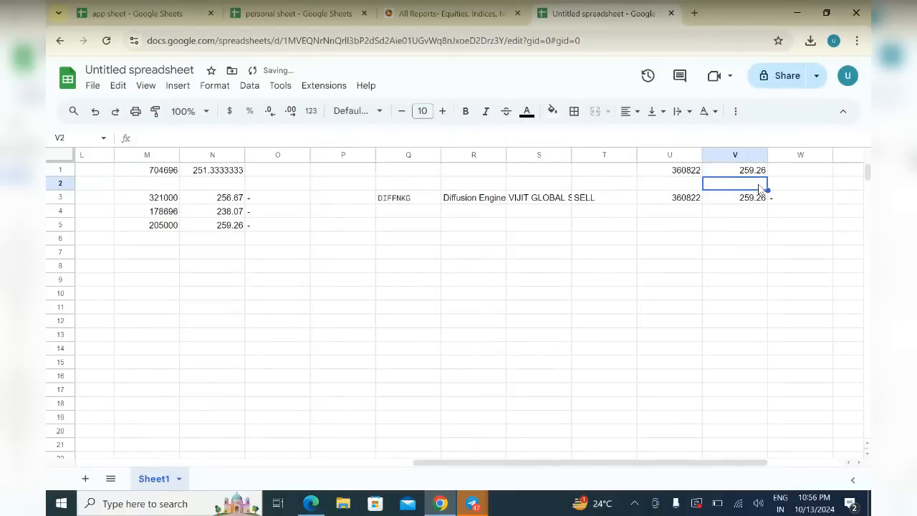
left_click(801, 172)
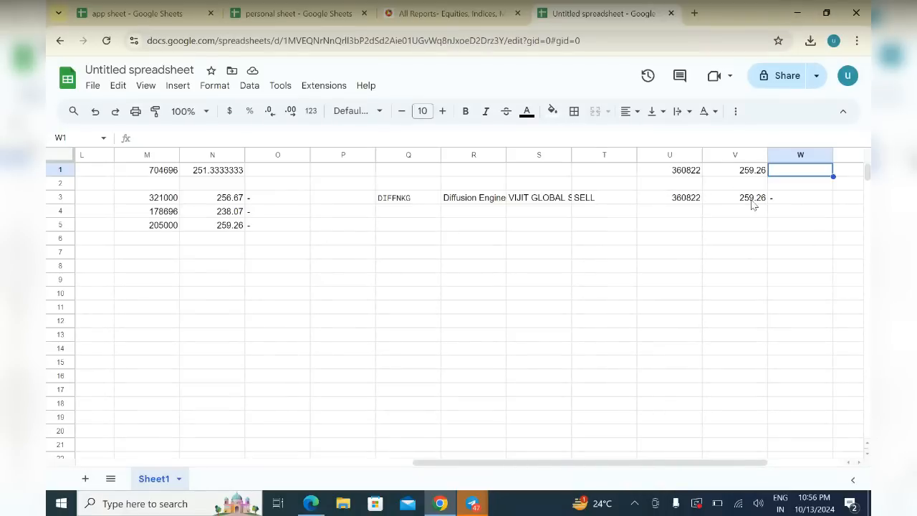
Merge cells P1 and P2 between the buy and sell lists into one cell
scroll(344, 215, "left", 5)
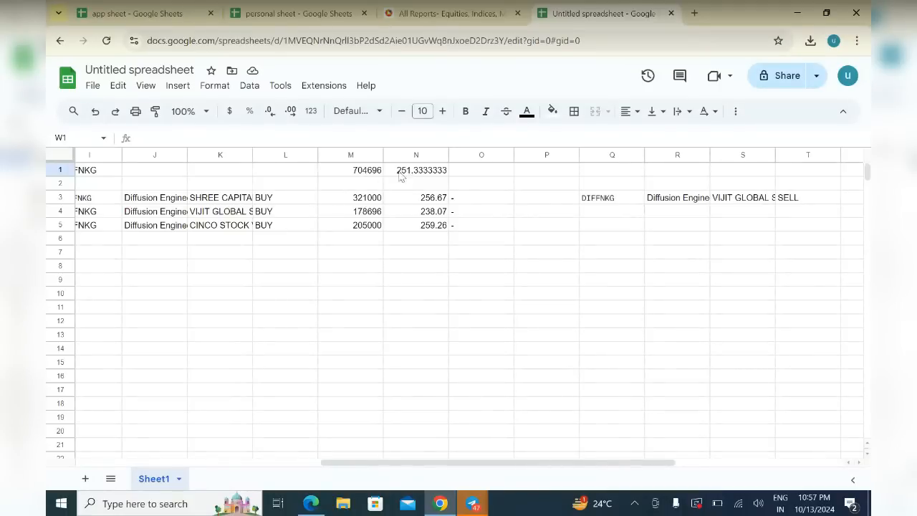
scroll(477, 248, "right", 5)
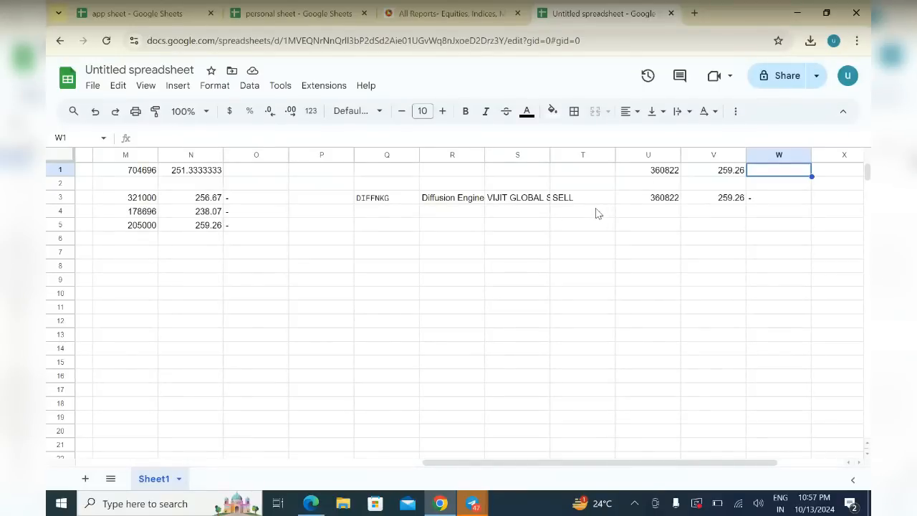
left_click(325, 172)
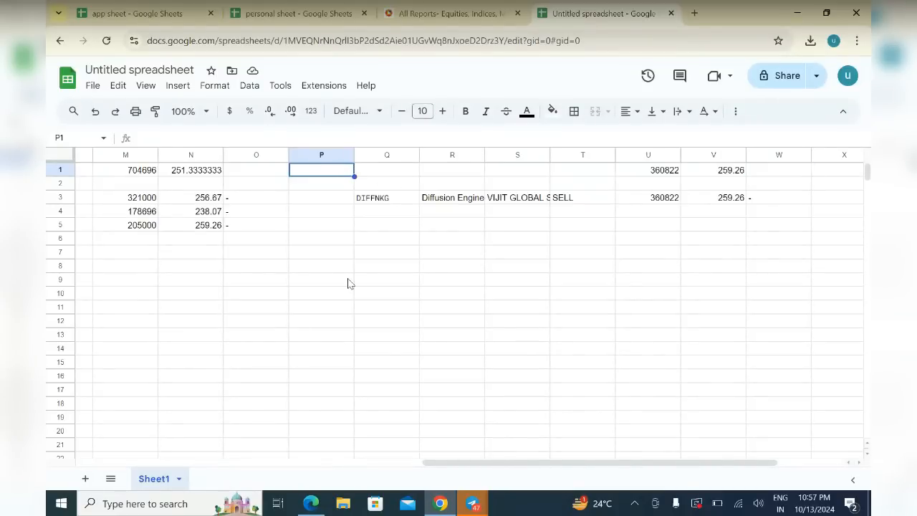
scroll(347, 285, "left", 3)
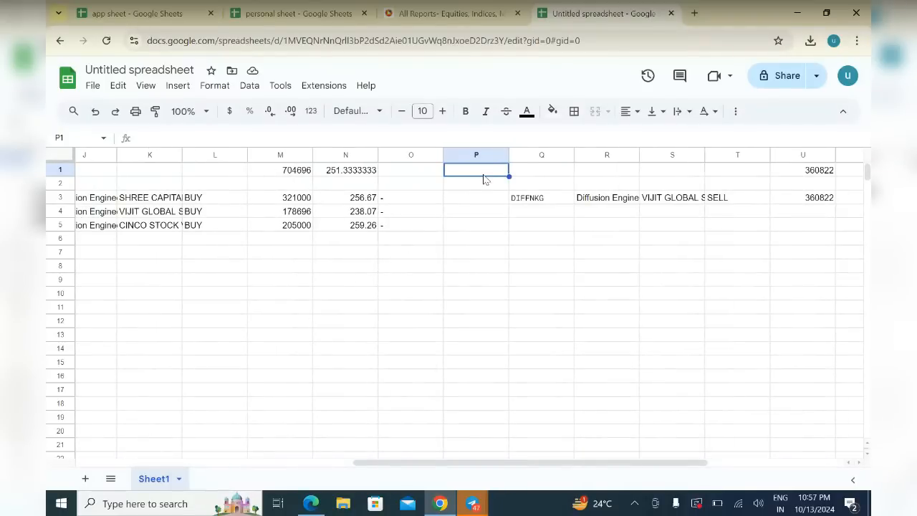
left_click_drag(483, 179, 489, 188)
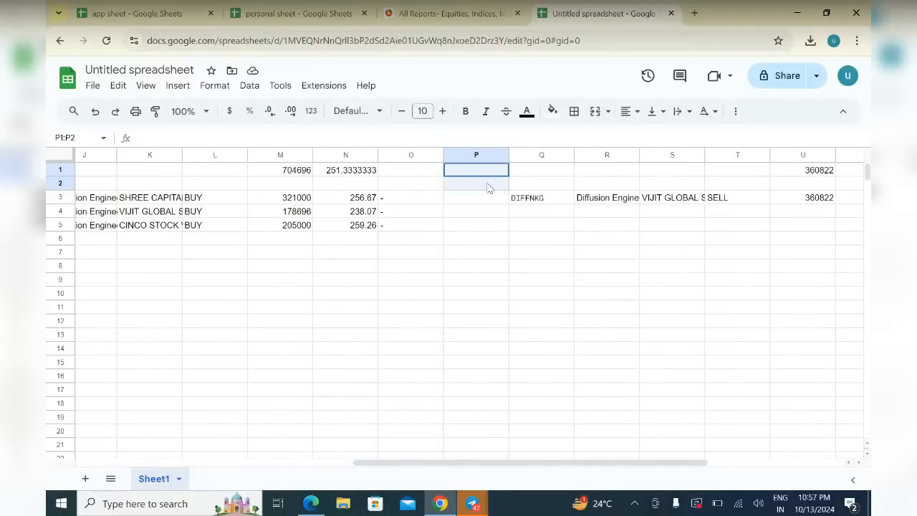
left_click(595, 112)
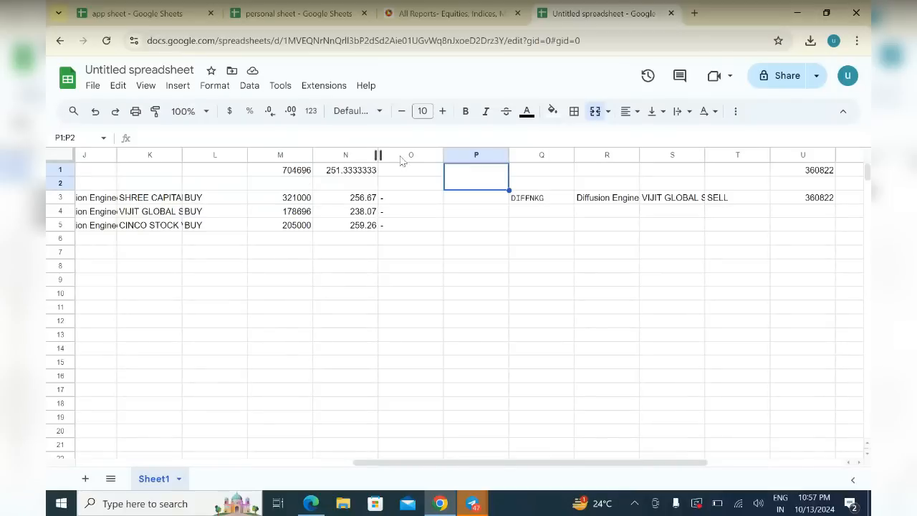
Calculate the net quantity in the merged cell P1:P2 with the formula =M1-U1
type("=")
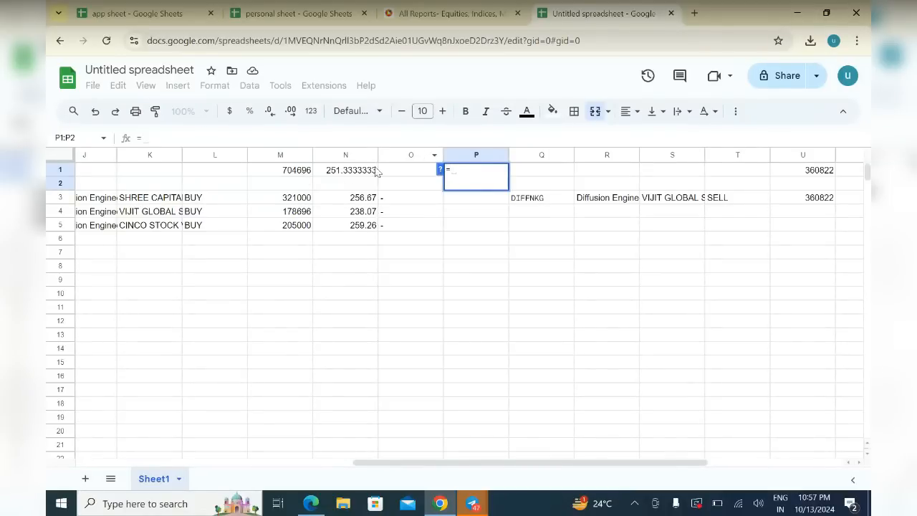
left_click(291, 170)
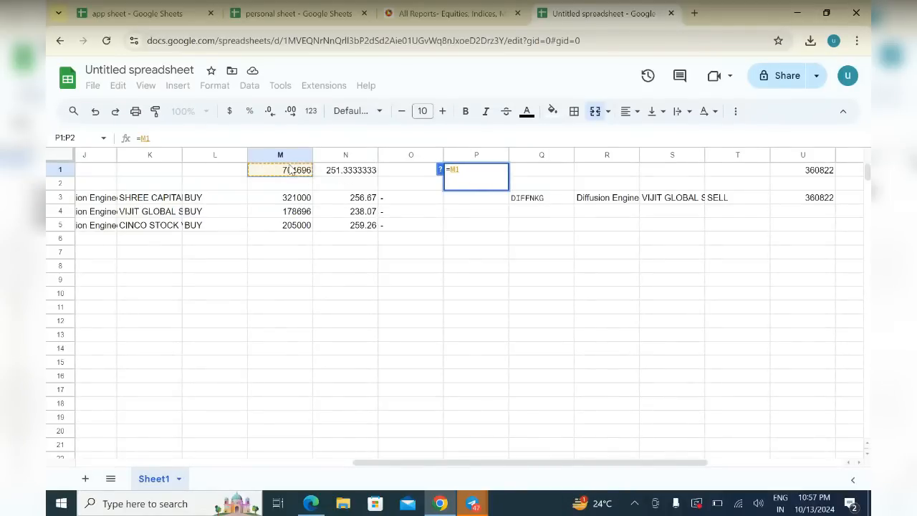
type("-")
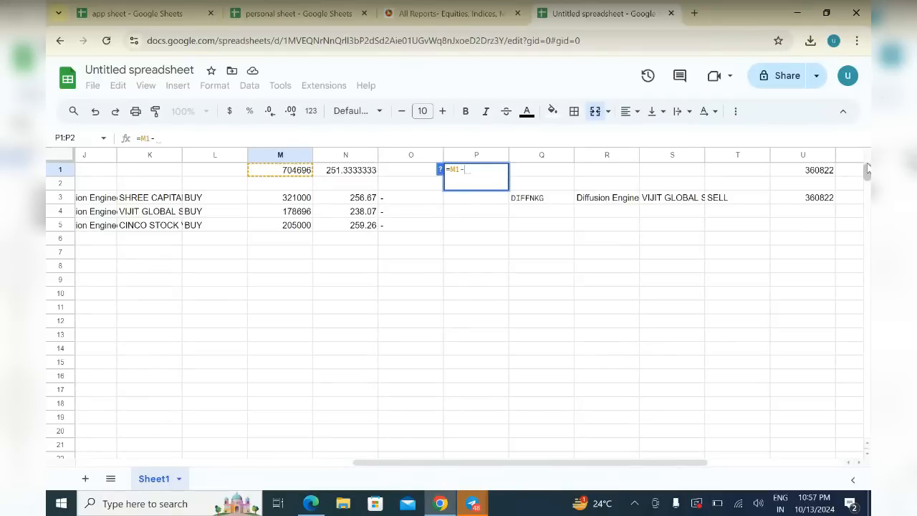
left_click(826, 177)
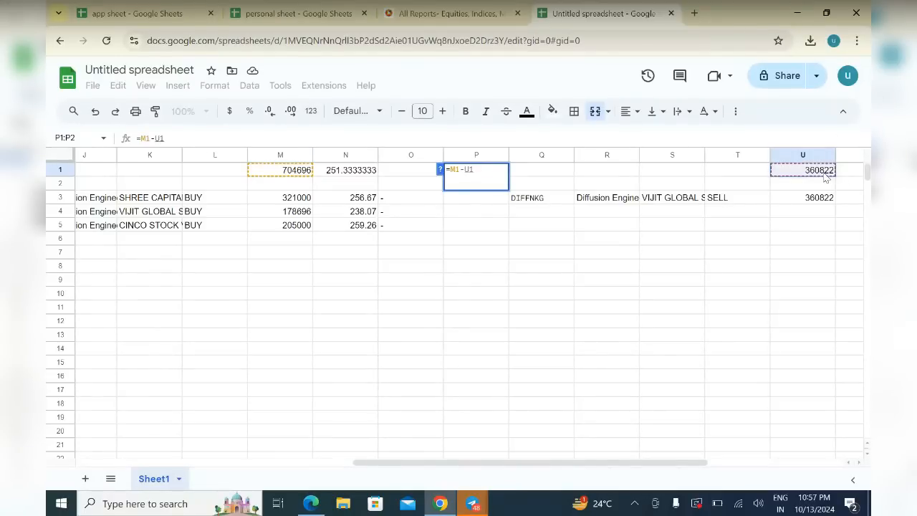
key("Return")
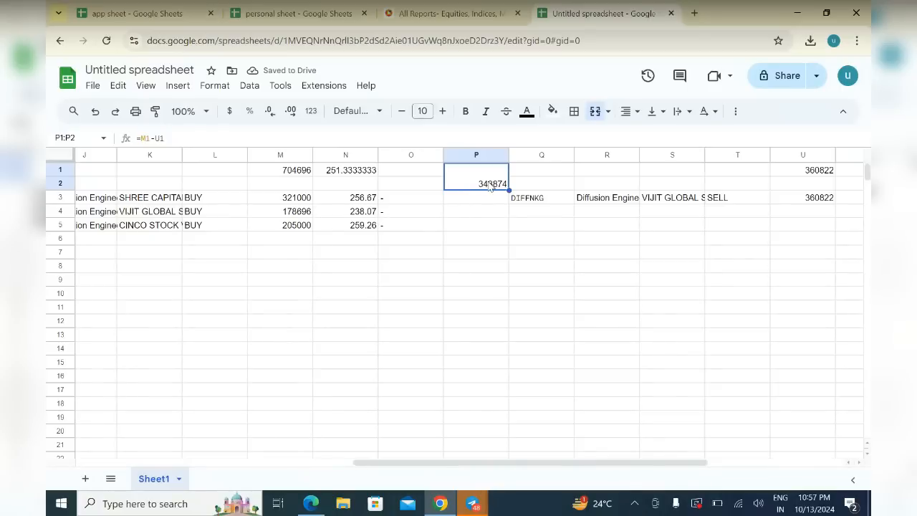
Center the net quantity in the merged cell P1:P2 horizontally and align it to the middle vertically
left_click(629, 111)
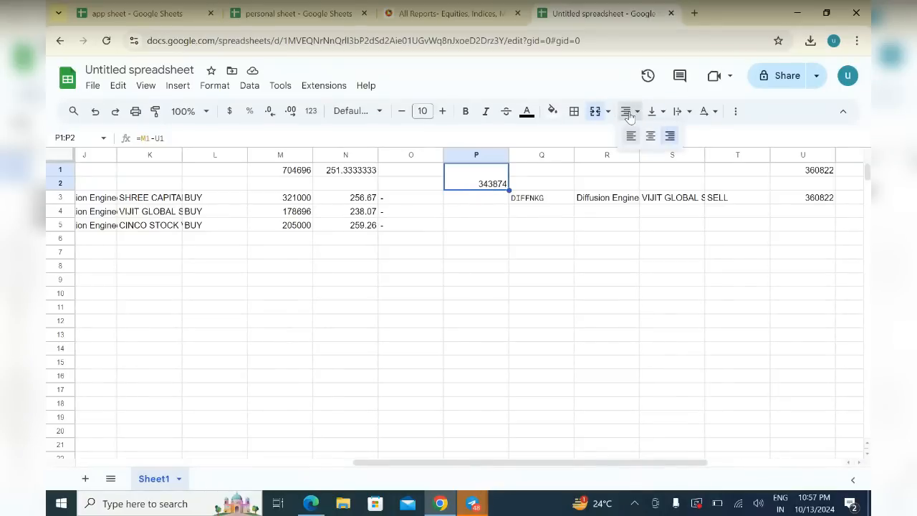
left_click(652, 139)
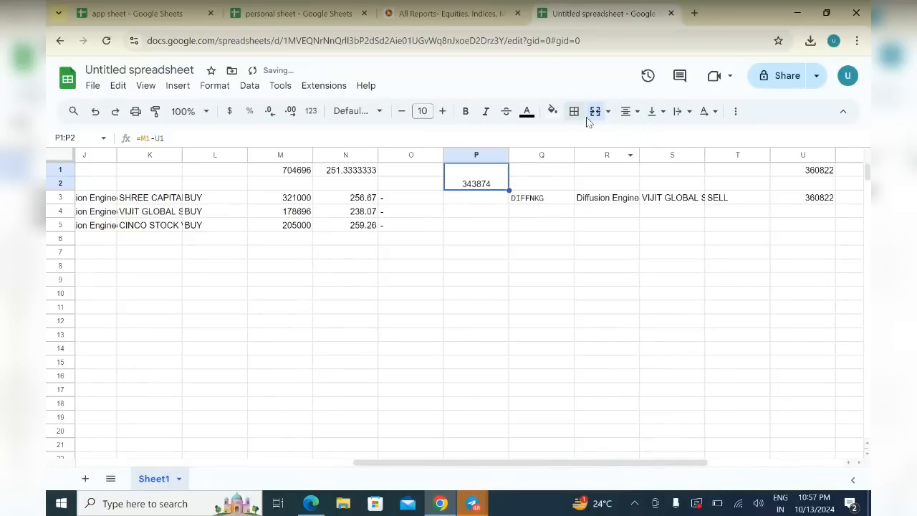
left_click(656, 111)
left_click(676, 134)
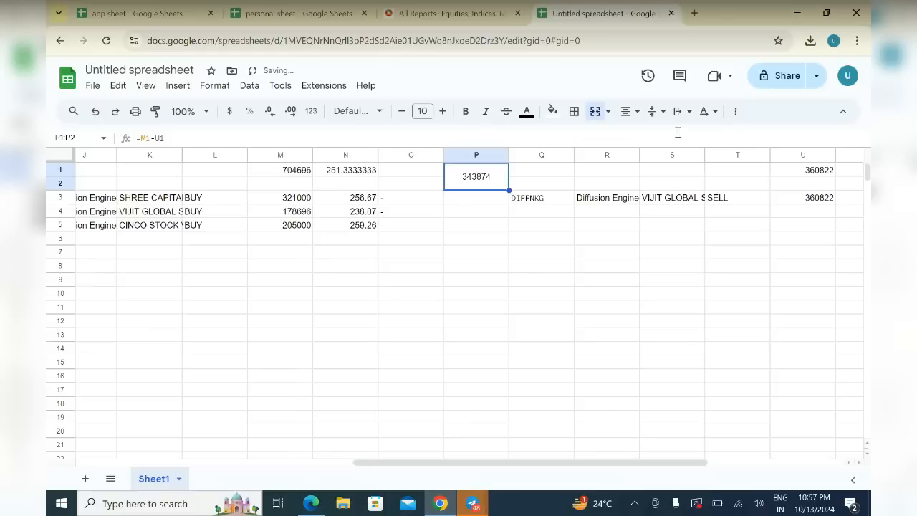
left_click(457, 216)
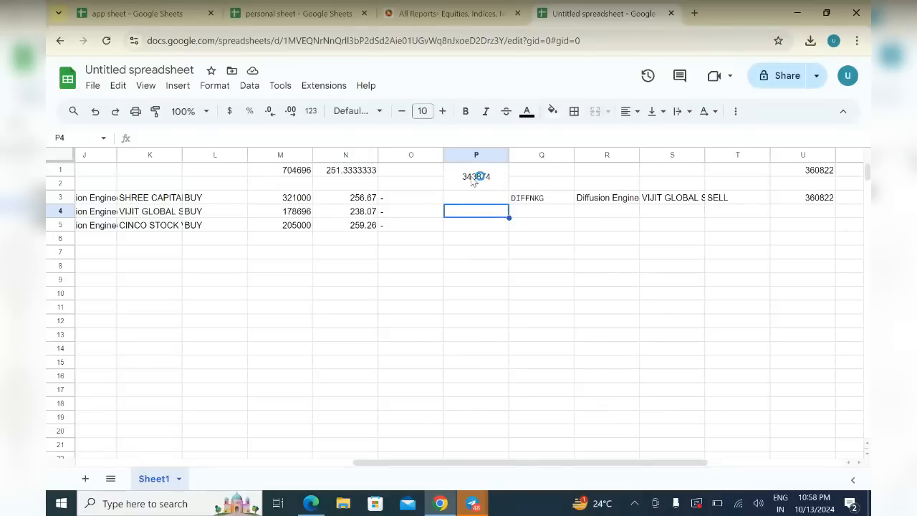
left_click(501, 176)
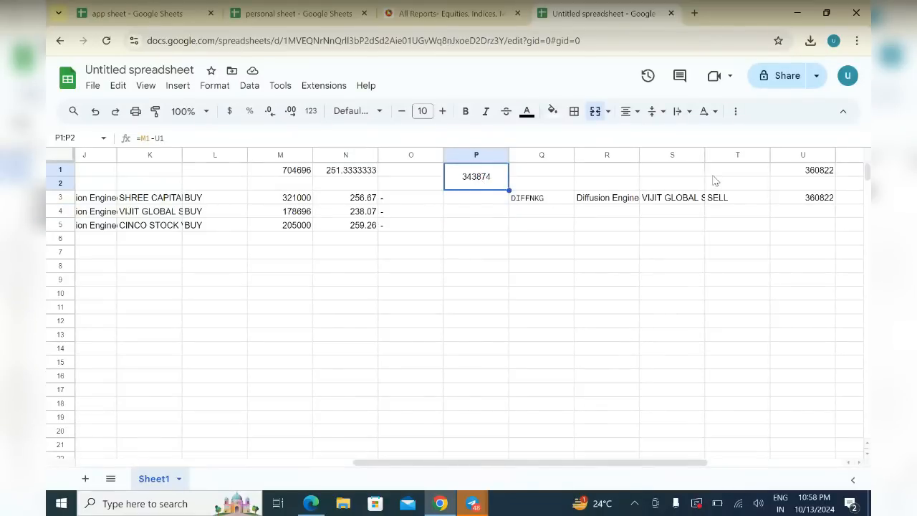
scroll(664, 194, "right", 1)
scroll(664, 195, "right", 1)
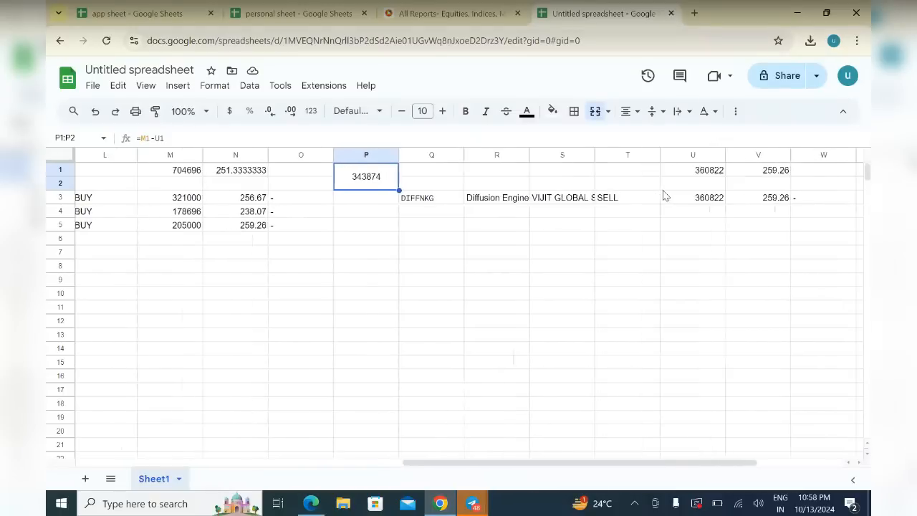
scroll(664, 195, "left", 1)
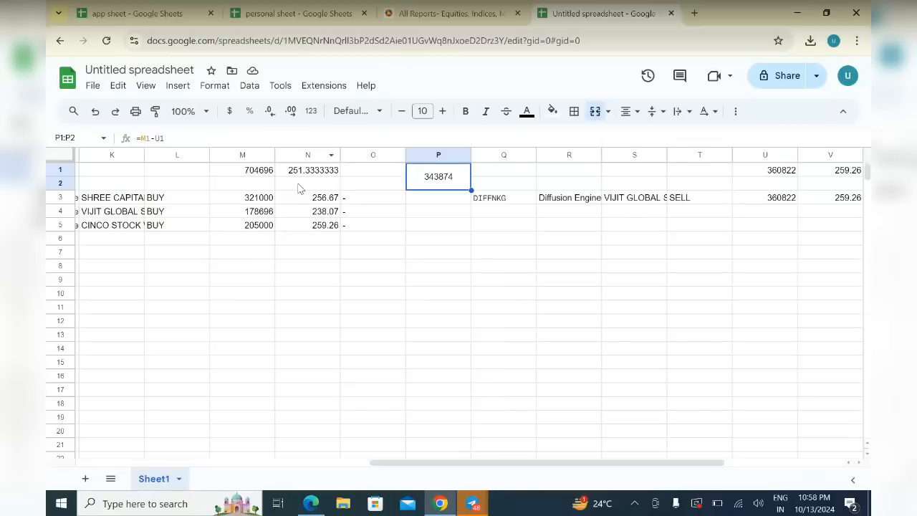
scroll(437, 256, "left", 5)
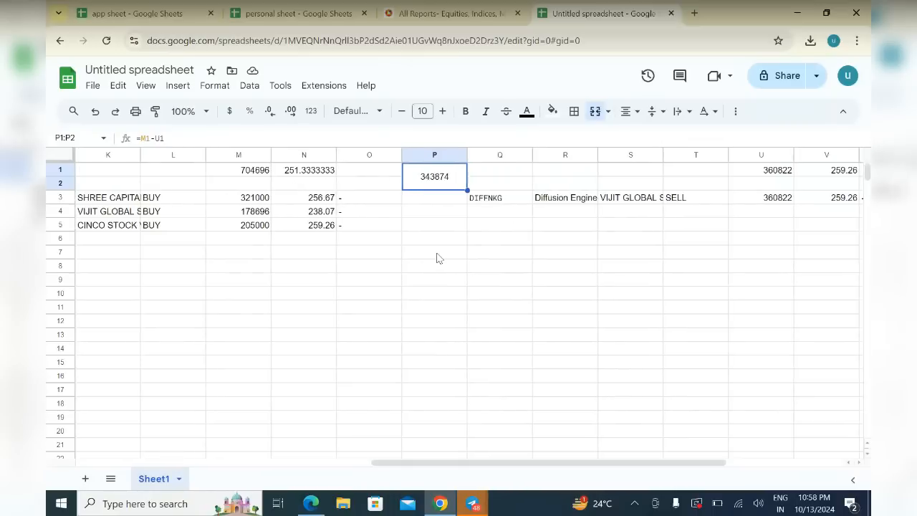
Copy the symbol KRITIKA from cell B16 of the bulk deals data
scroll(437, 256, "left", 2)
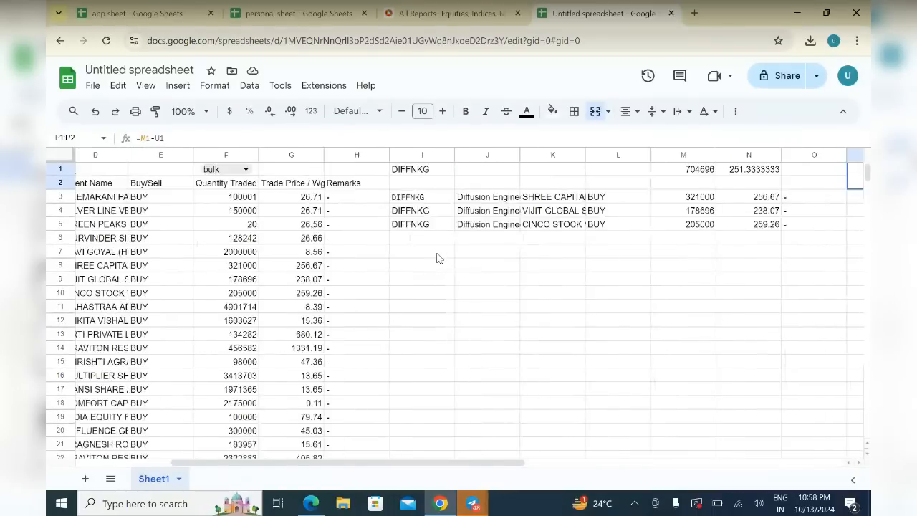
scroll(169, 277, "down", 1)
scroll(169, 278, "down", 3)
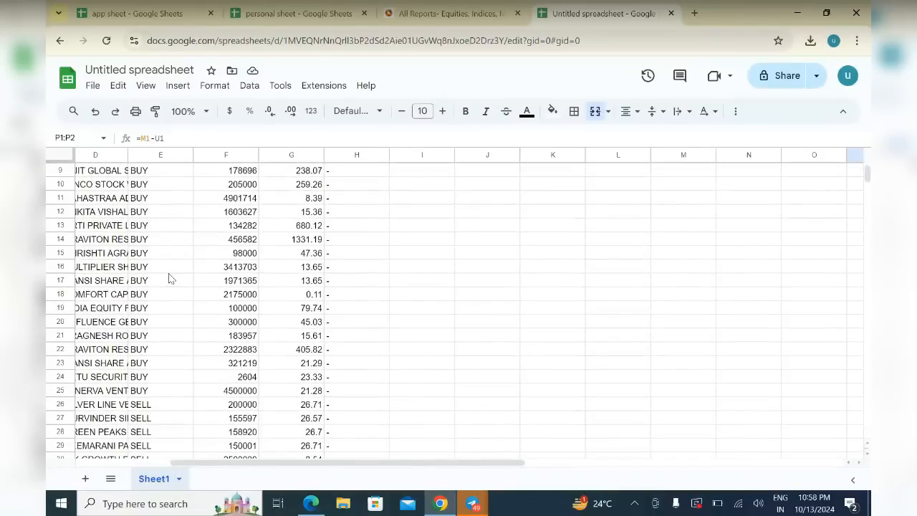
scroll(169, 278, "left", 2)
scroll(169, 278, "left", 1)
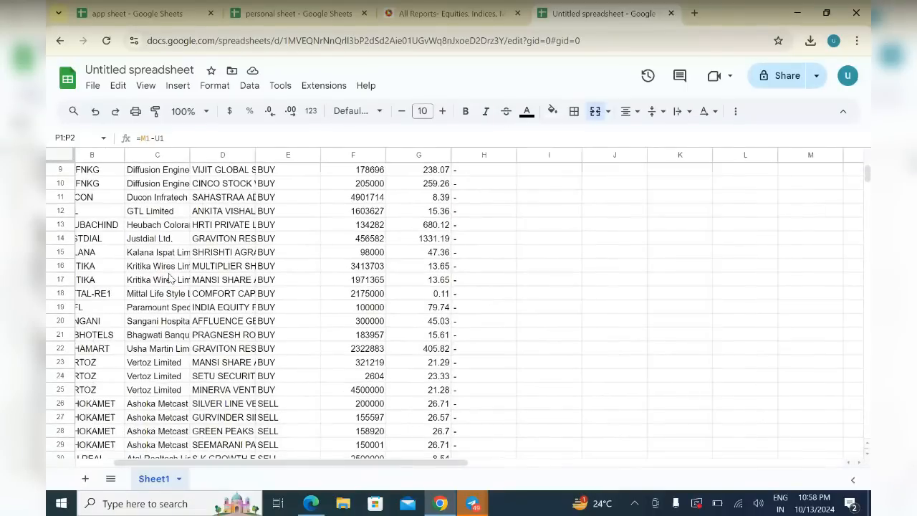
scroll(169, 278, "left", 1)
left_click(171, 266)
right_click(176, 266)
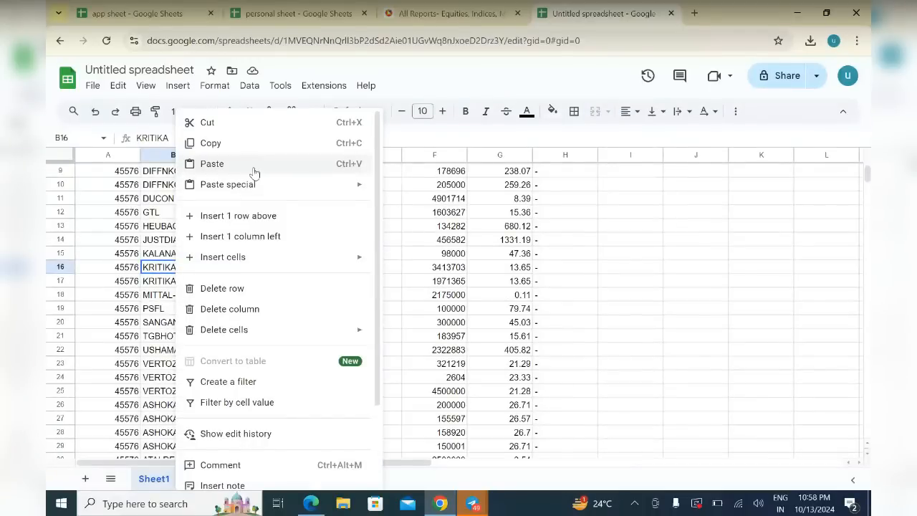
left_click(278, 143)
Replace the filter symbol in I1 with the copied KRITIKA and check the buy list, sell list and net quantity
scroll(512, 176, "up", 3)
scroll(511, 176, "right", 2)
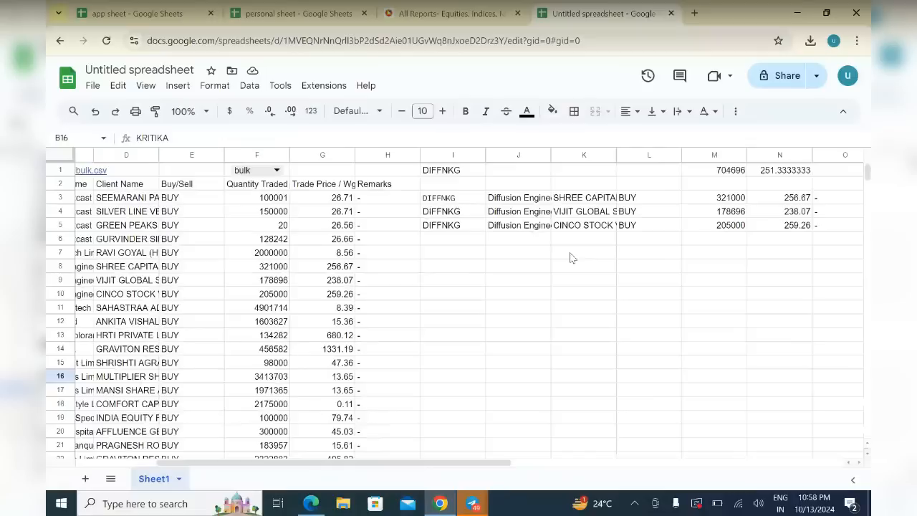
left_click(511, 172)
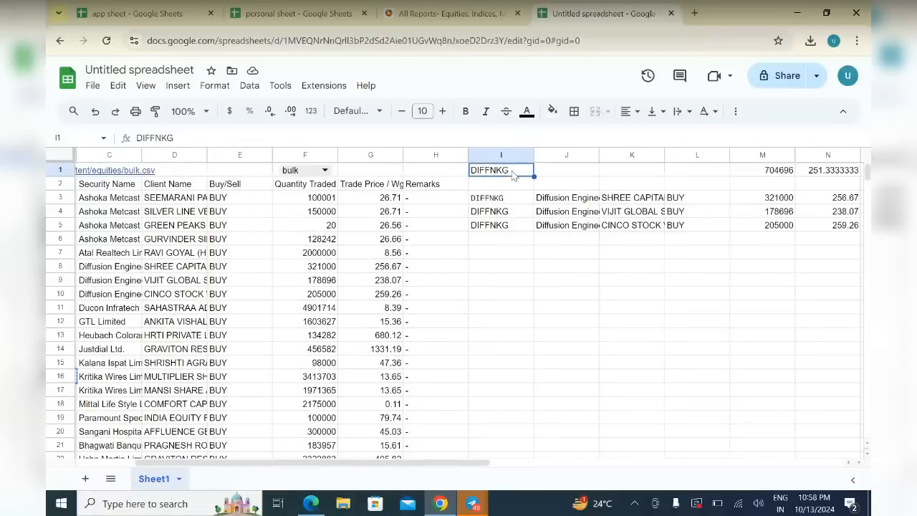
key("Delete")
right_click(512, 176)
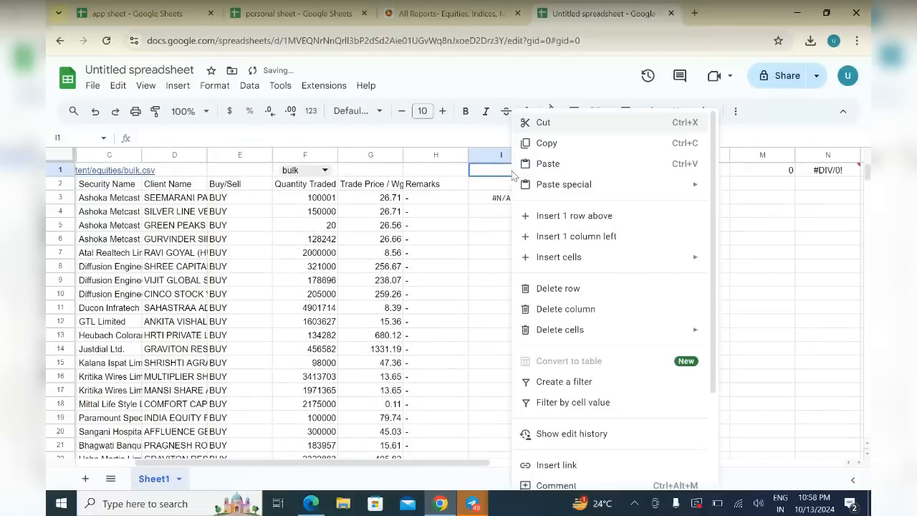
left_click(549, 166)
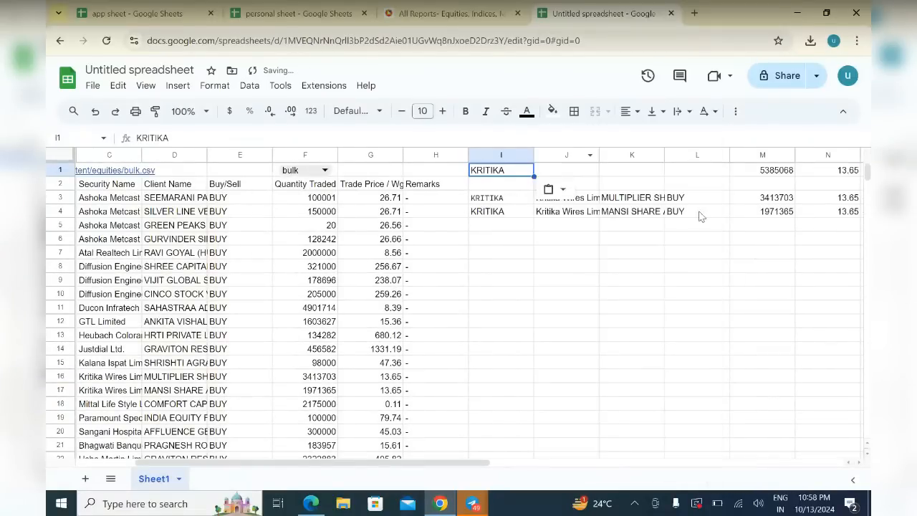
scroll(799, 242, "right", 3)
scroll(799, 242, "right", 1)
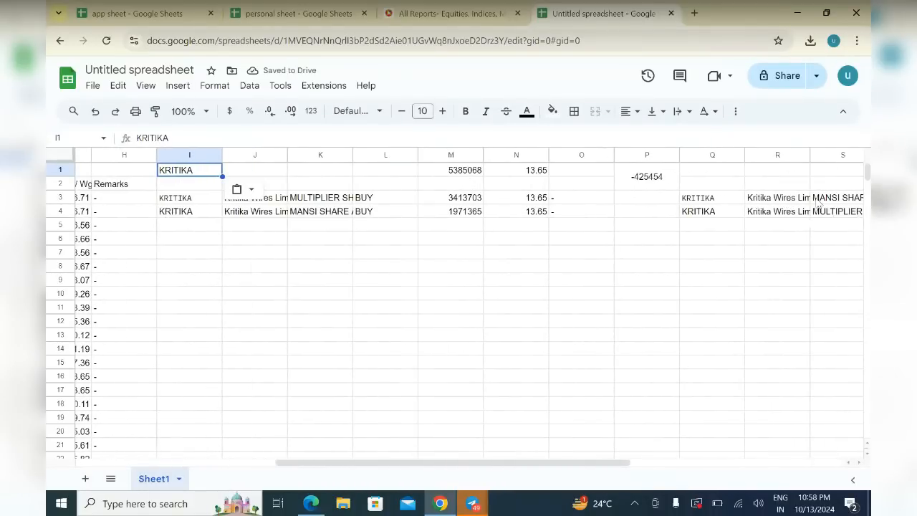
scroll(819, 203, "right", 3)
scroll(817, 203, "right", 1)
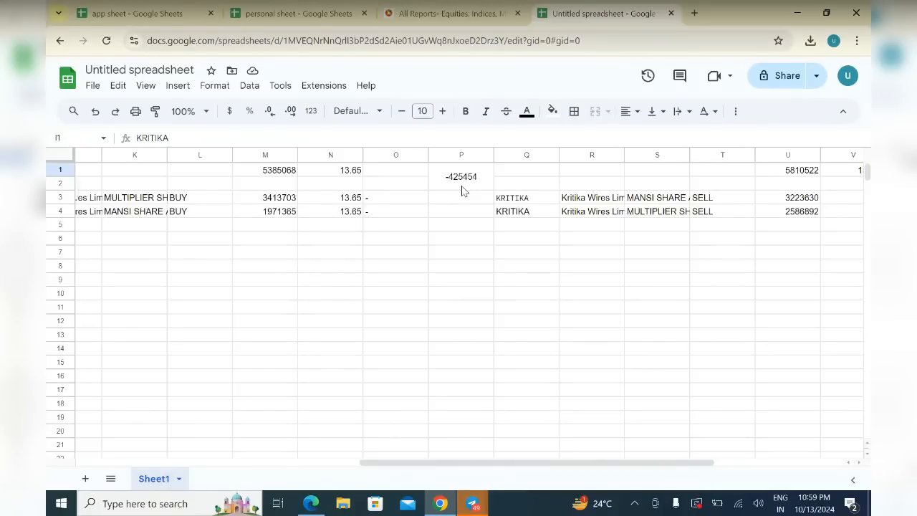
Switch to the personal sheet and look at the bulk selector and delivery percentage on its OT dashboard
left_click(323, 21)
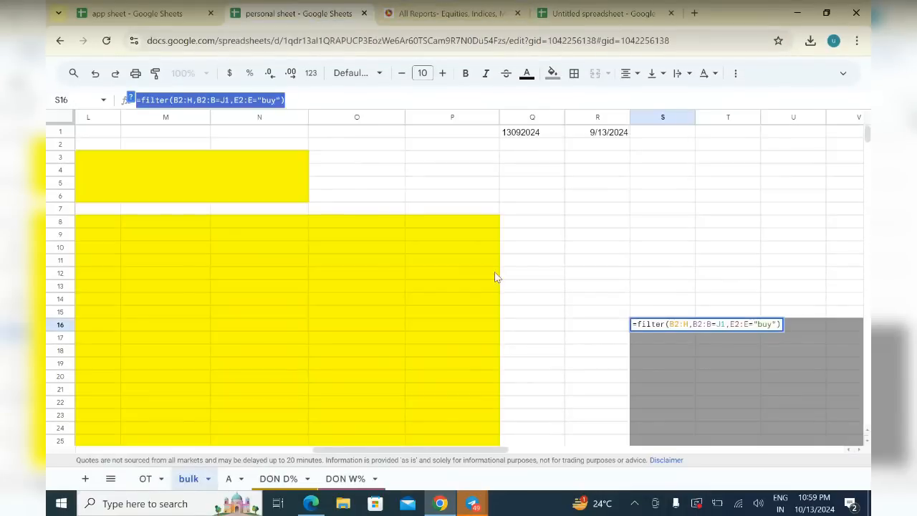
left_click(518, 266)
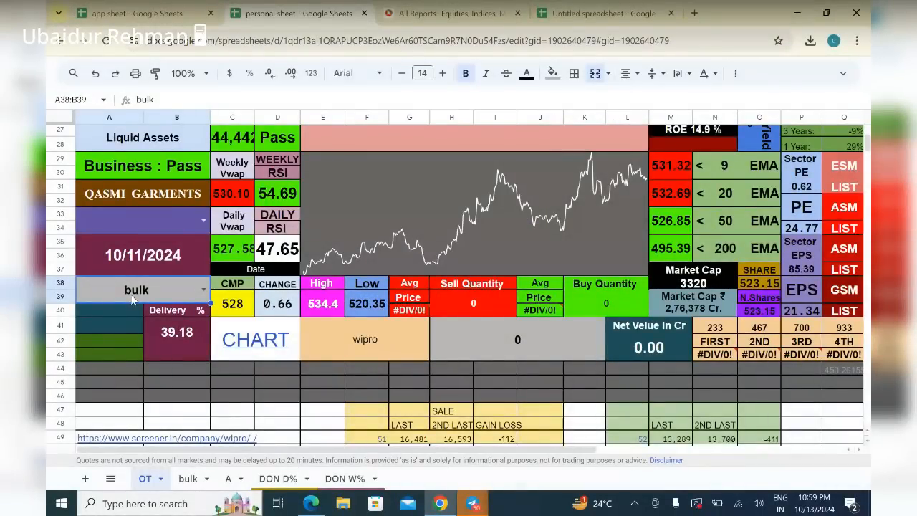
left_click(167, 335)
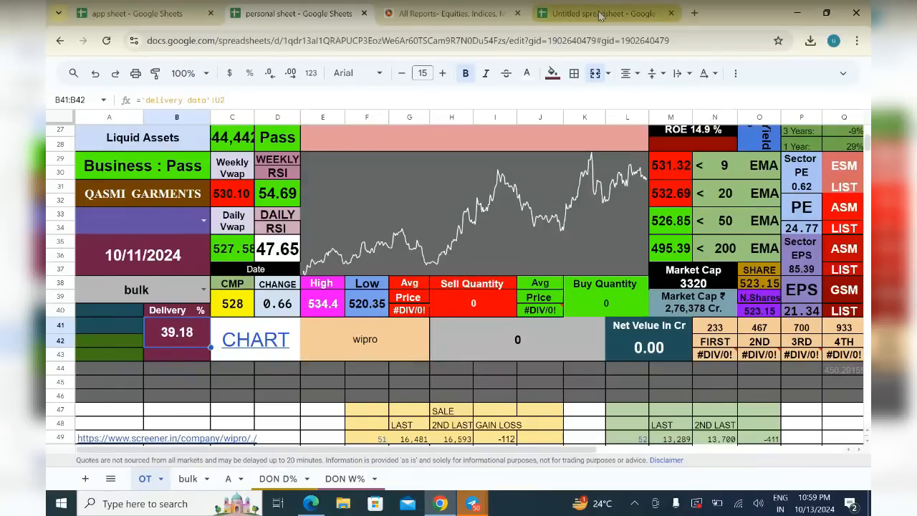
Switch to the NSE All Reports page and examine the report elements in the page code after bulk.csv, through mrg_trading_101024.zip
left_click(420, 8)
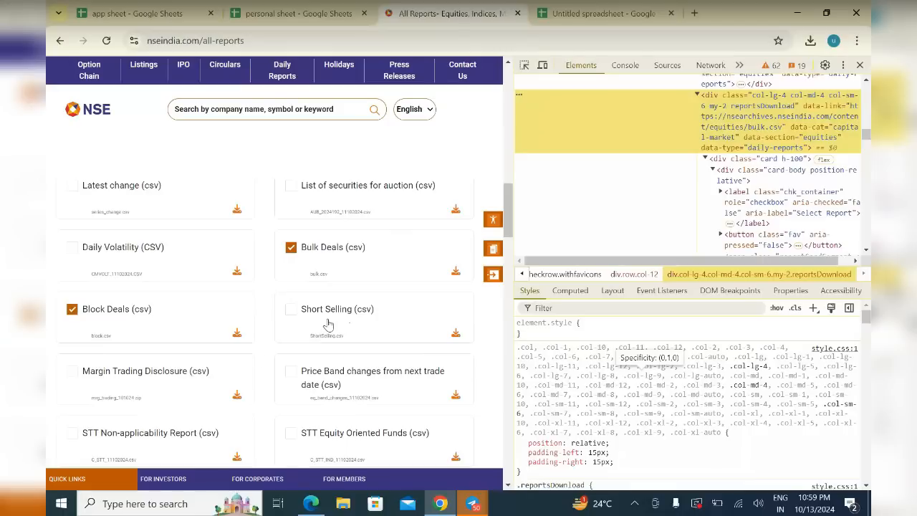
scroll(327, 323, "down", 3)
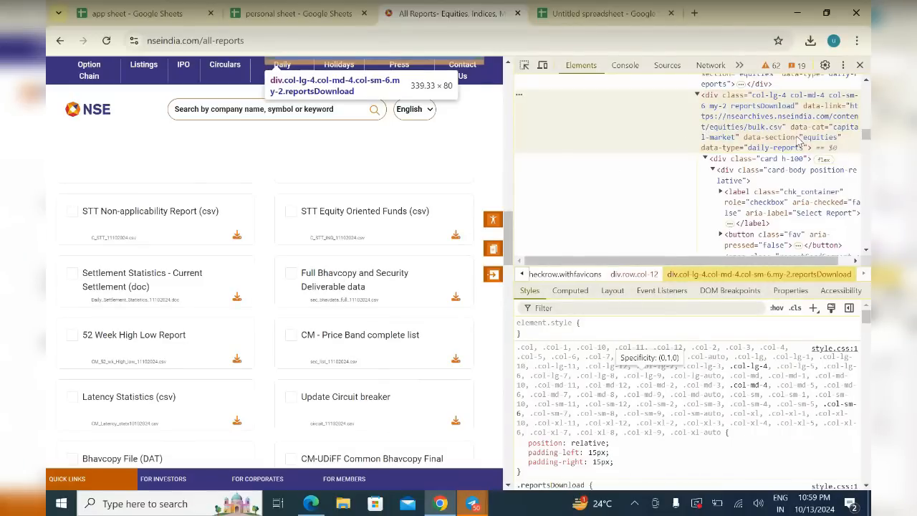
scroll(798, 141, "down", 2)
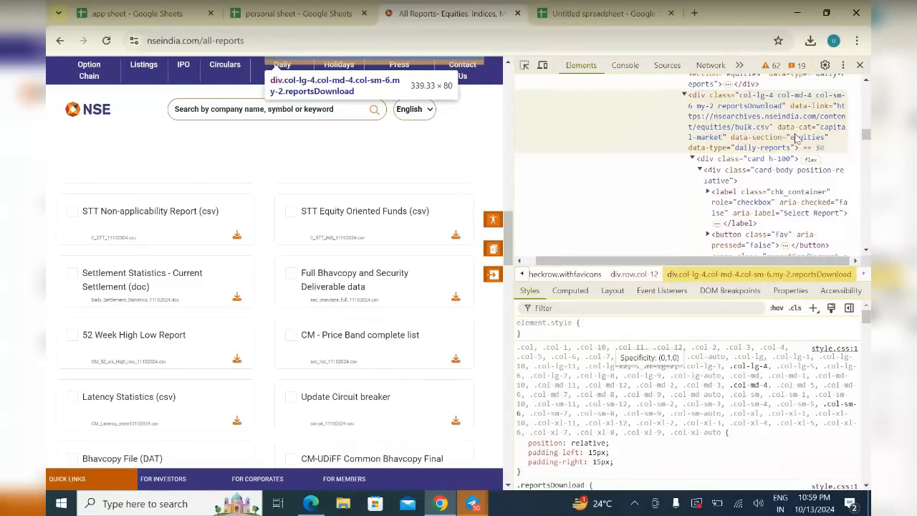
scroll(797, 141, "down", 1)
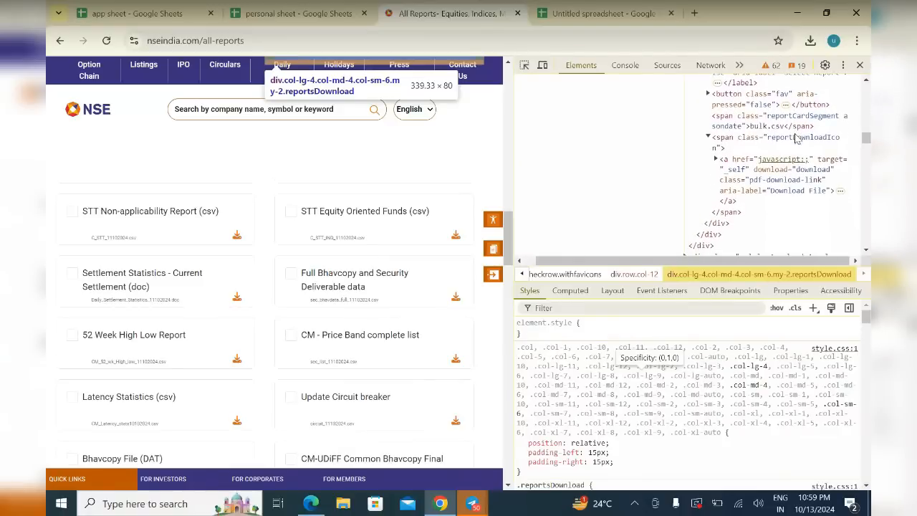
scroll(798, 140, "down", 4)
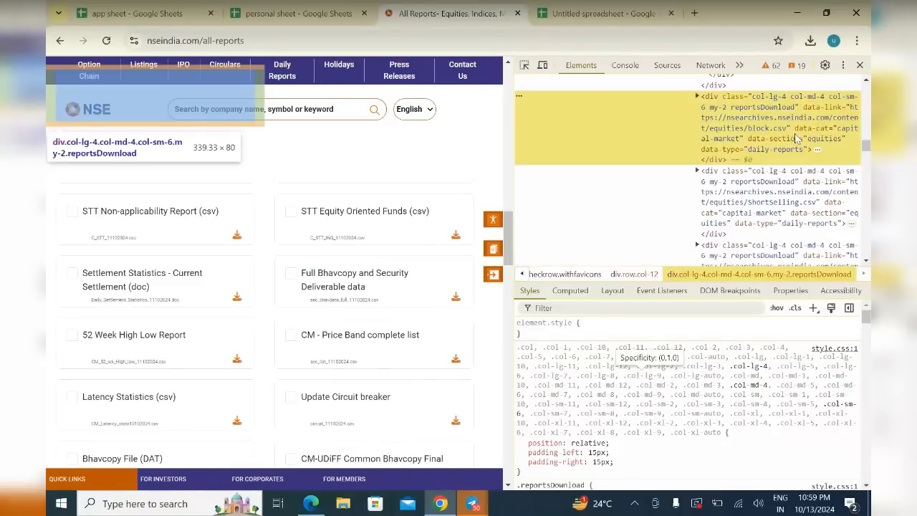
left_click(790, 176)
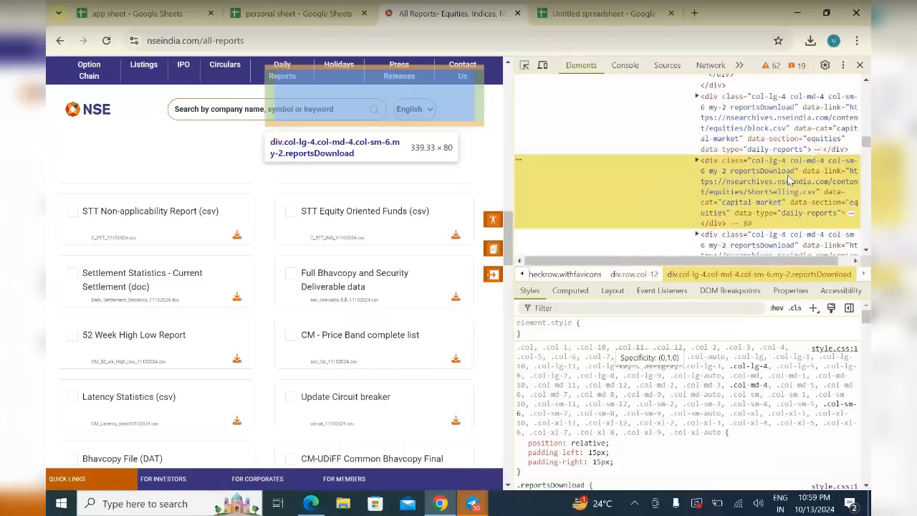
scroll(790, 180, "down", 2)
left_click(781, 197)
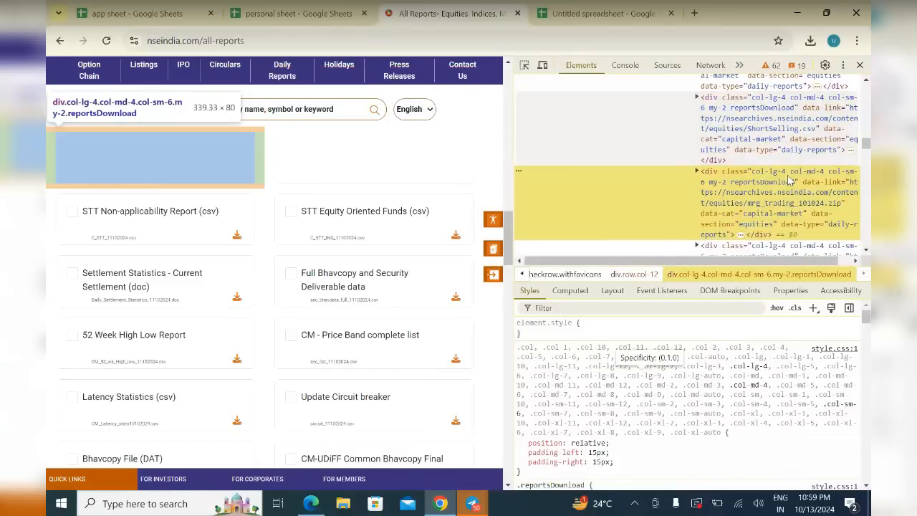
Select the page-code element for Full Bhavcopy and Security Deliverable data, whose data-link ends in sec_bhavdata_full_11102024.csv
scroll(781, 199, "down", 3)
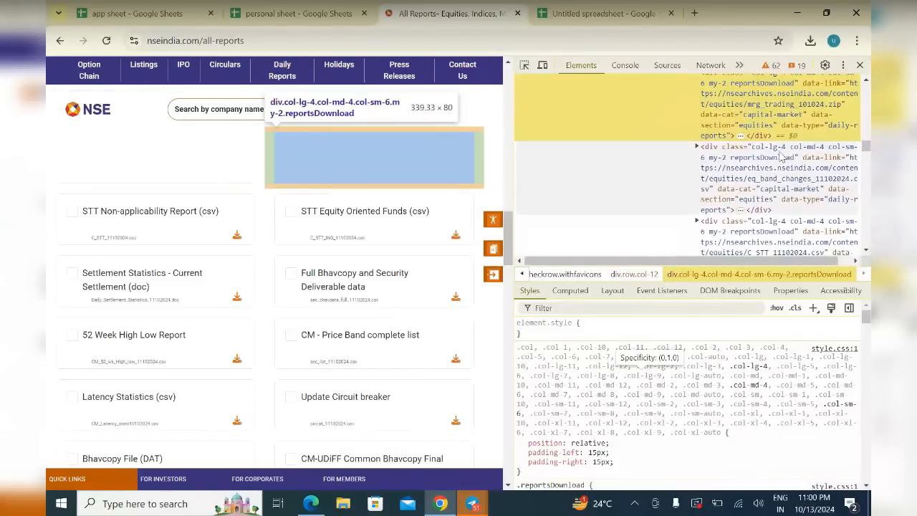
left_click(781, 157)
scroll(781, 157, "up", 1)
scroll(781, 157, "down", 2)
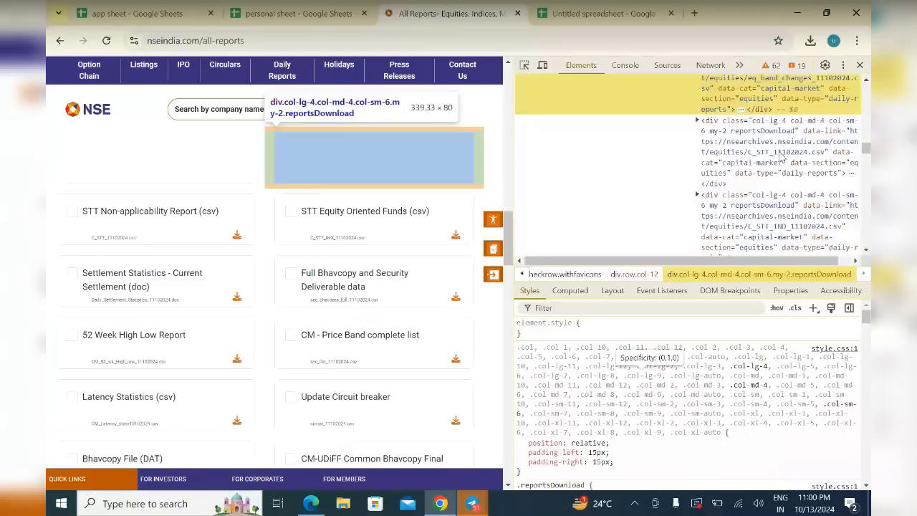
left_click(781, 157)
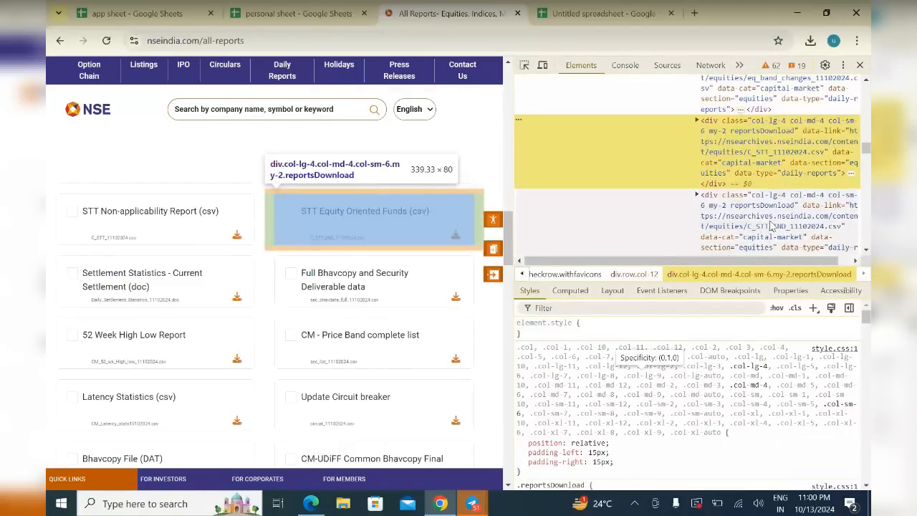
left_click(771, 237)
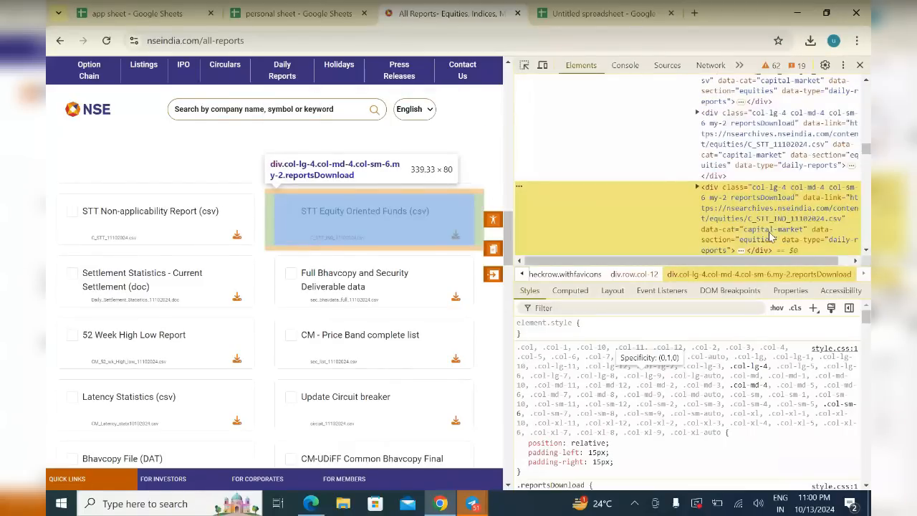
scroll(771, 228, "down", 1)
left_click(774, 220)
scroll(775, 220, "down", 2)
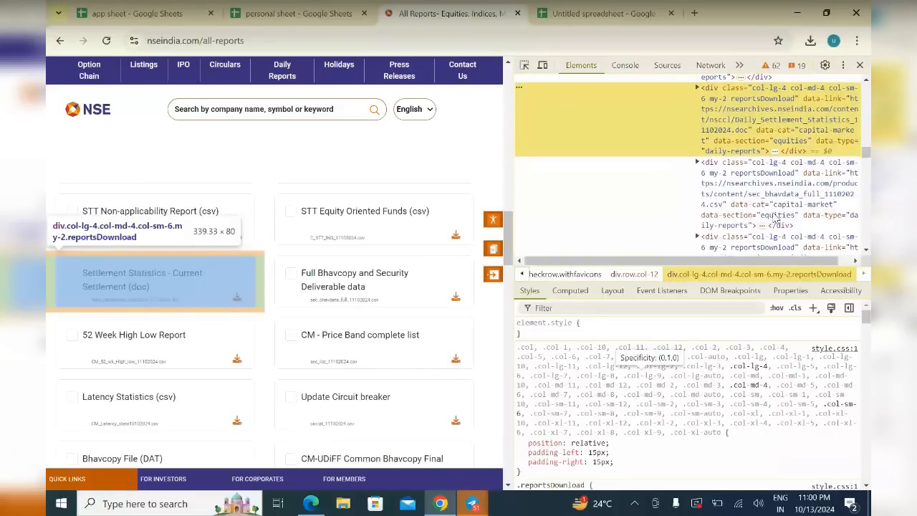
left_click(775, 218)
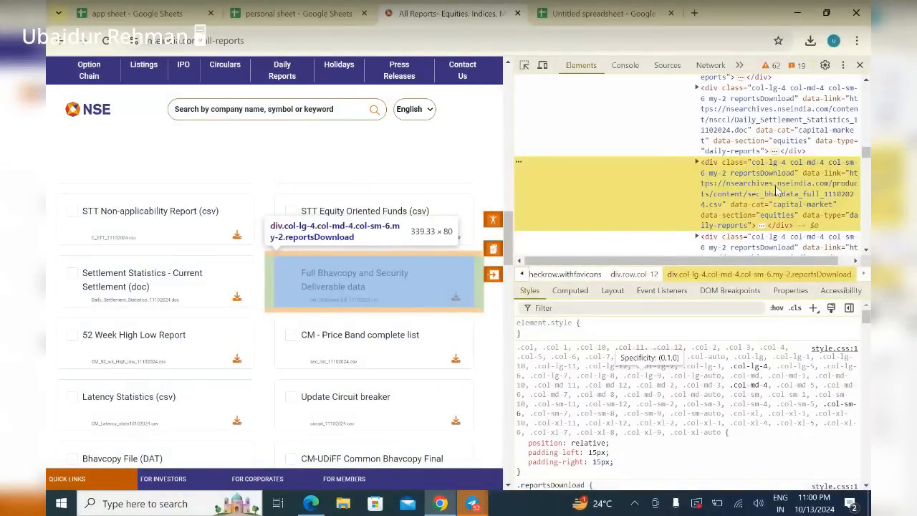
Copy the whole Full Bhavcopy and Security Deliverable data element from the page code
double_click(711, 183)
right_click(711, 182)
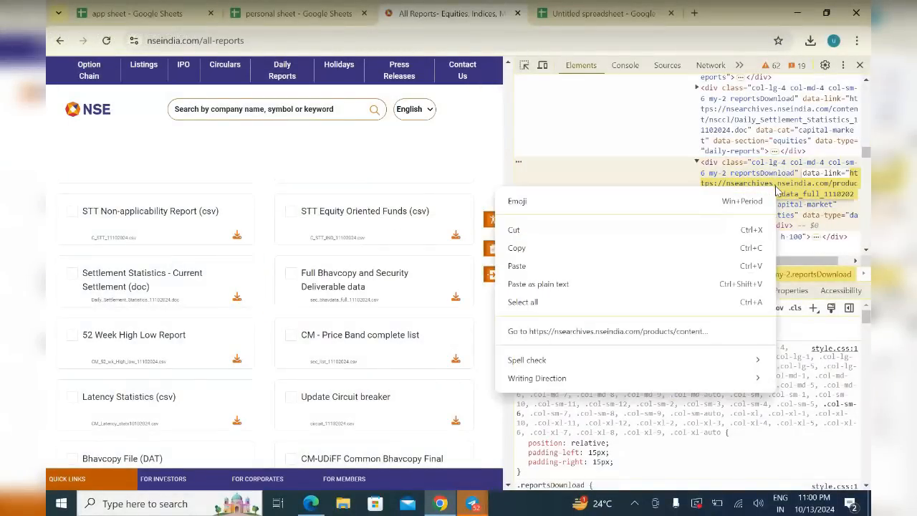
right_click(682, 185)
mouse_move(742, 292)
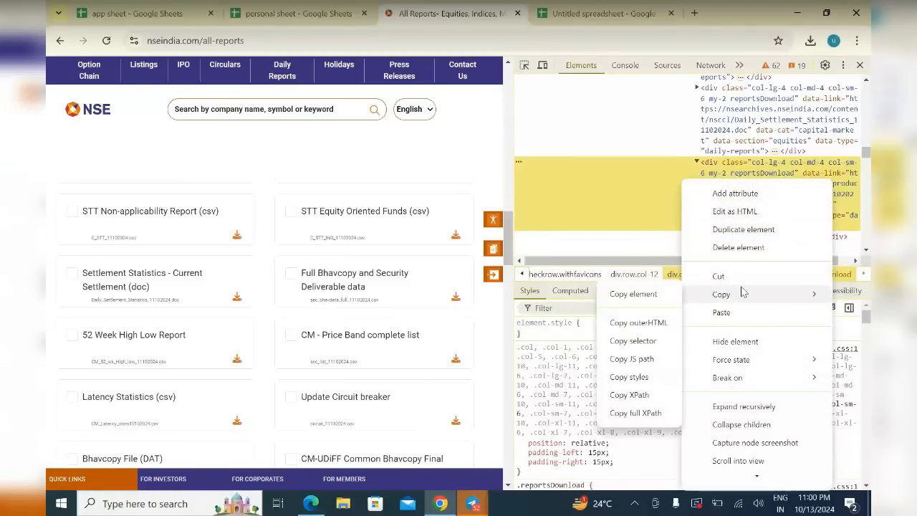
left_click(633, 293)
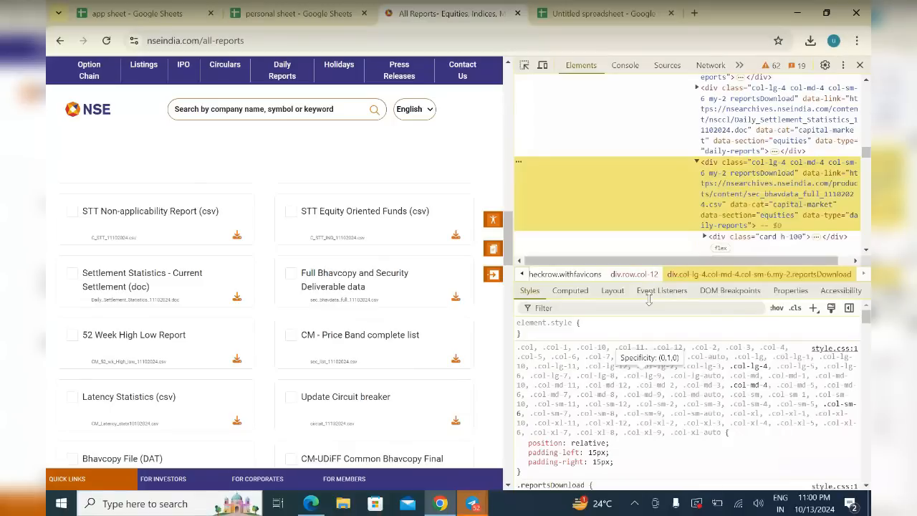
Open WordPad, paste the copied element into the blank document and locate the date in its data-link URL
key("super")
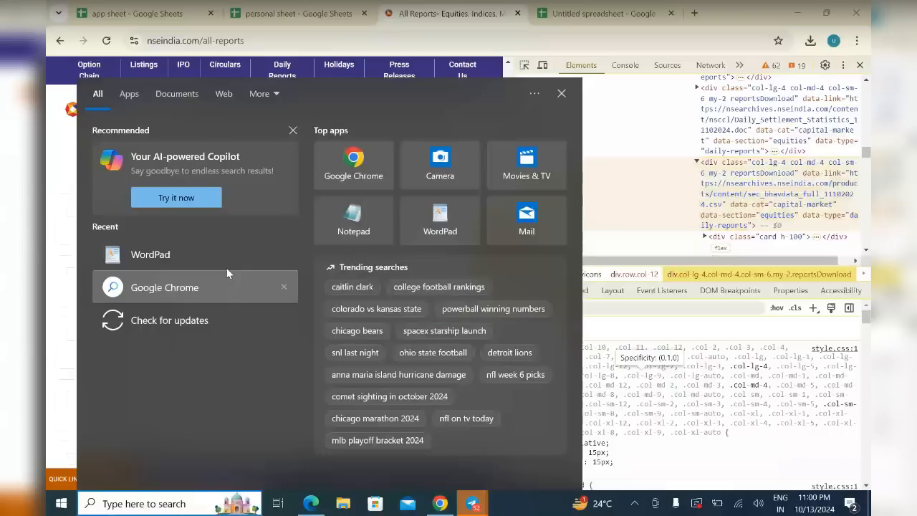
left_click(246, 255)
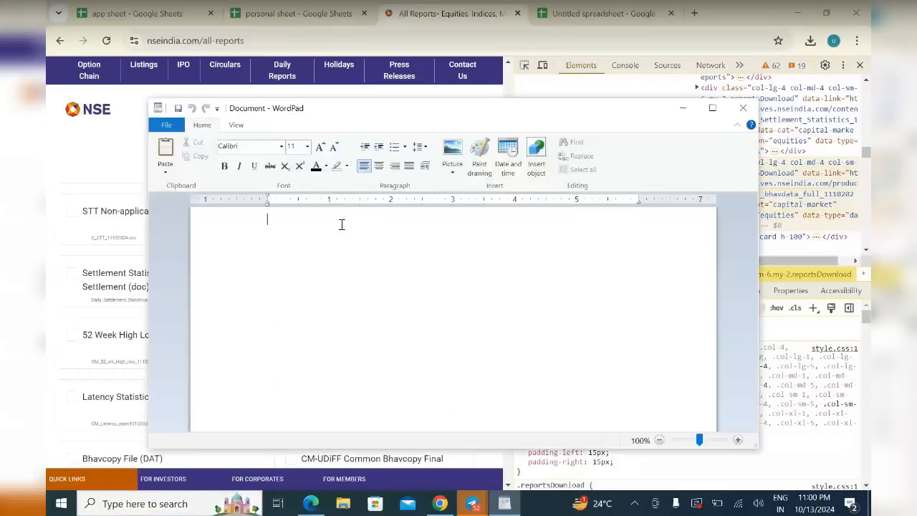
right_click(340, 228)
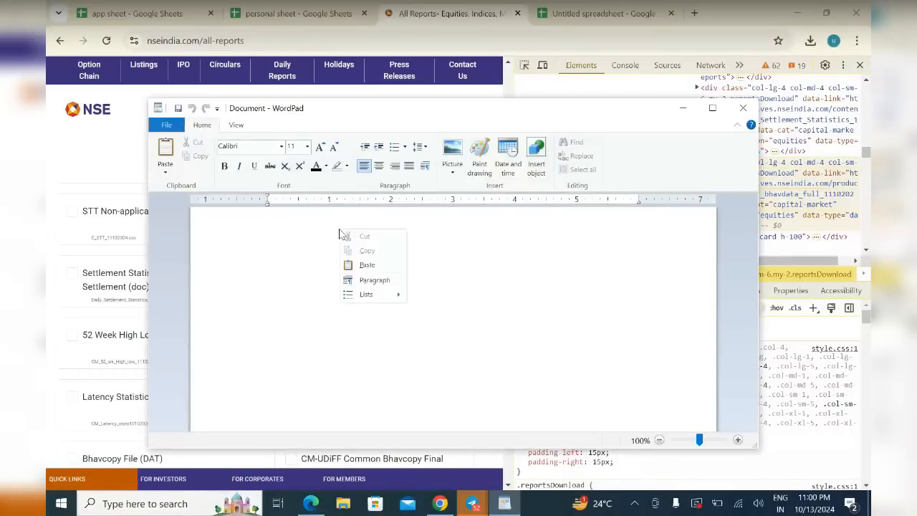
left_click(367, 265)
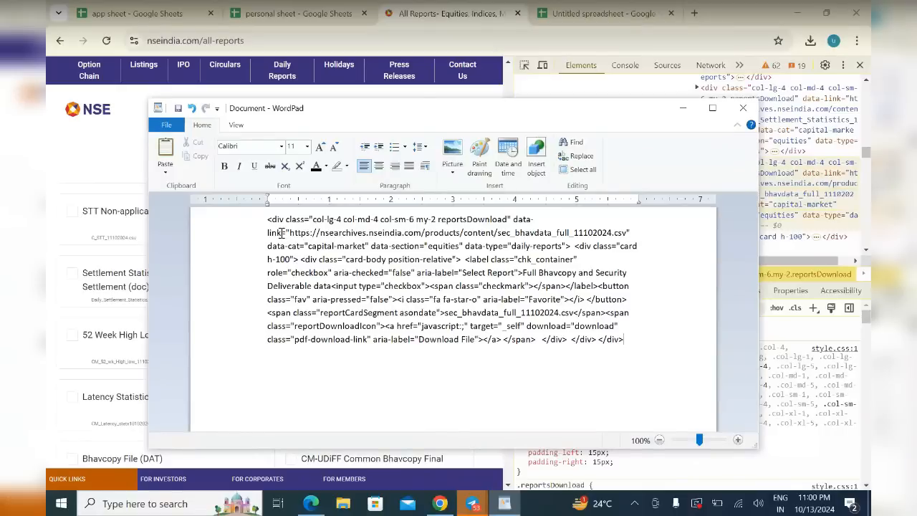
left_click_drag(282, 233, 633, 233)
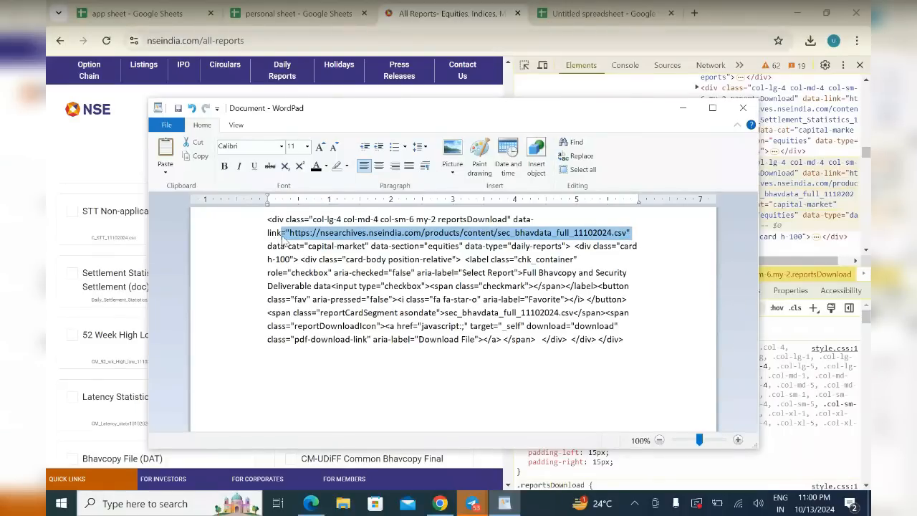
left_click(608, 235)
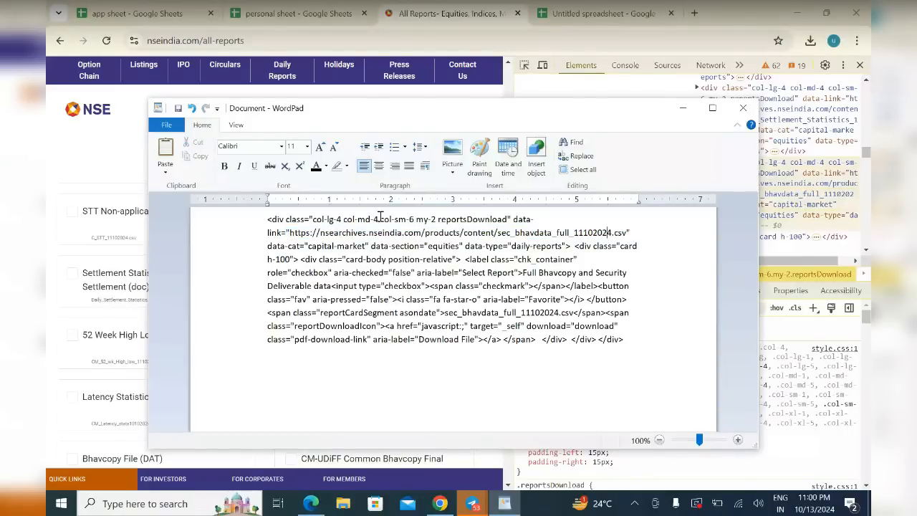
Copy the quoted sec_bhavdata_full_11102024.csv URL with its leading equals sign from the WordPad text and close the document without saving
left_click_drag(282, 234, 622, 239)
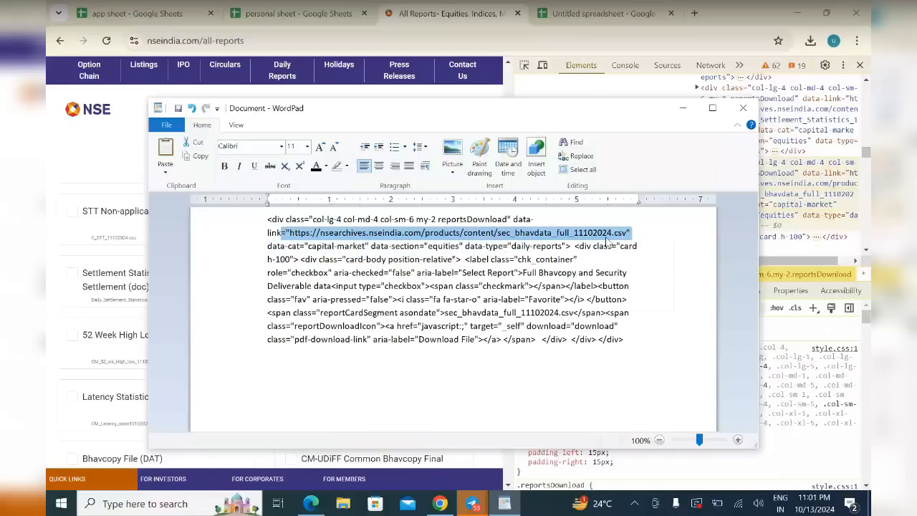
right_click(606, 243)
left_click(633, 258)
left_click(742, 108)
left_click(476, 283)
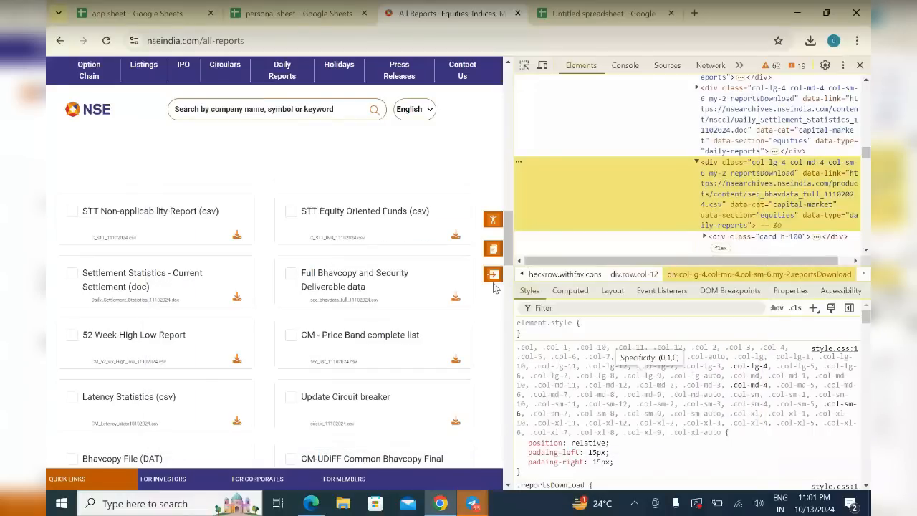
Switch to the untitled spreadsheet and paste the copied bhavcopy URL formula into cell X1
left_click(565, 15)
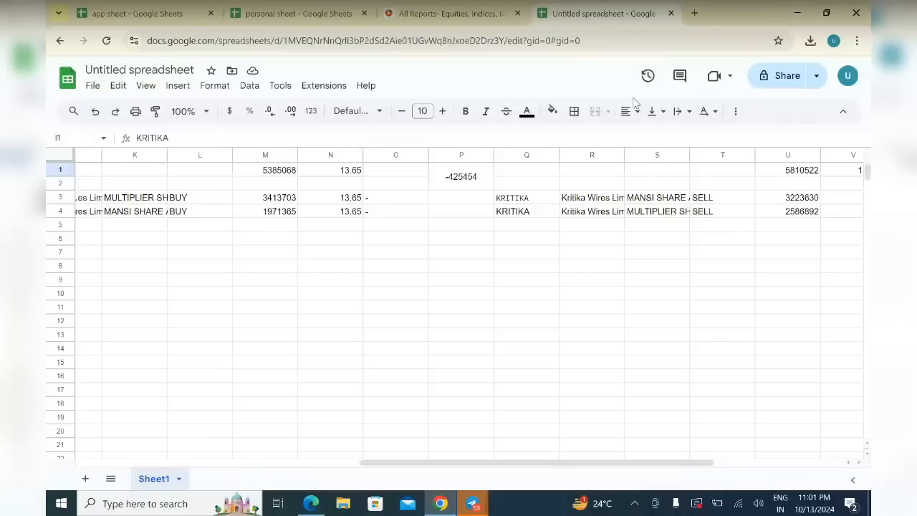
scroll(745, 229, "right", 4)
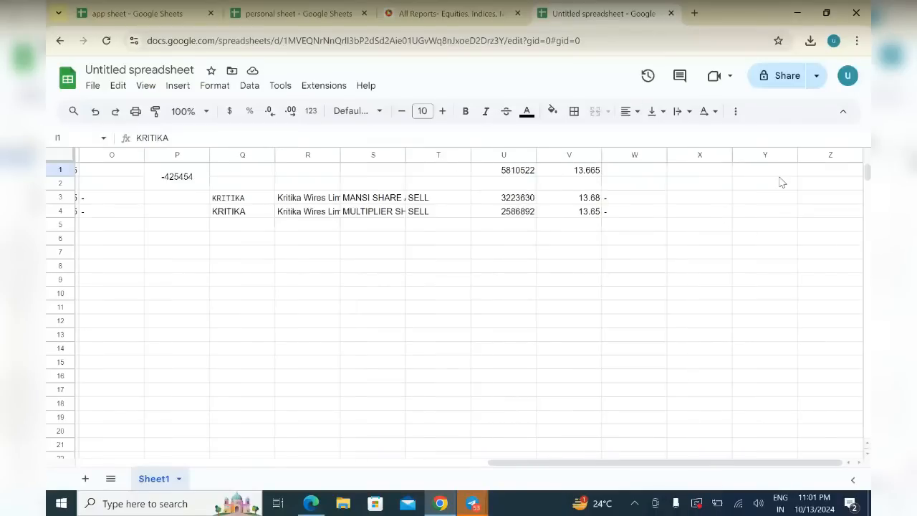
left_click(704, 187)
left_click(713, 175)
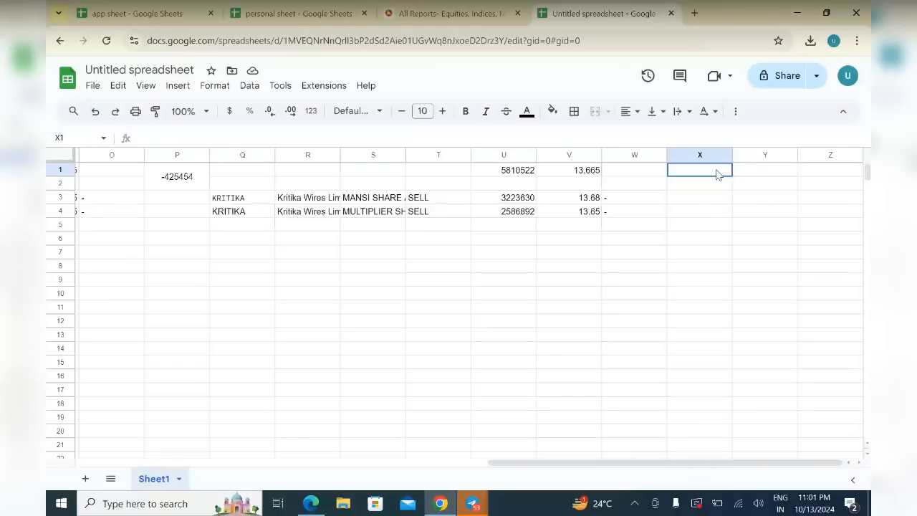
right_click(716, 175)
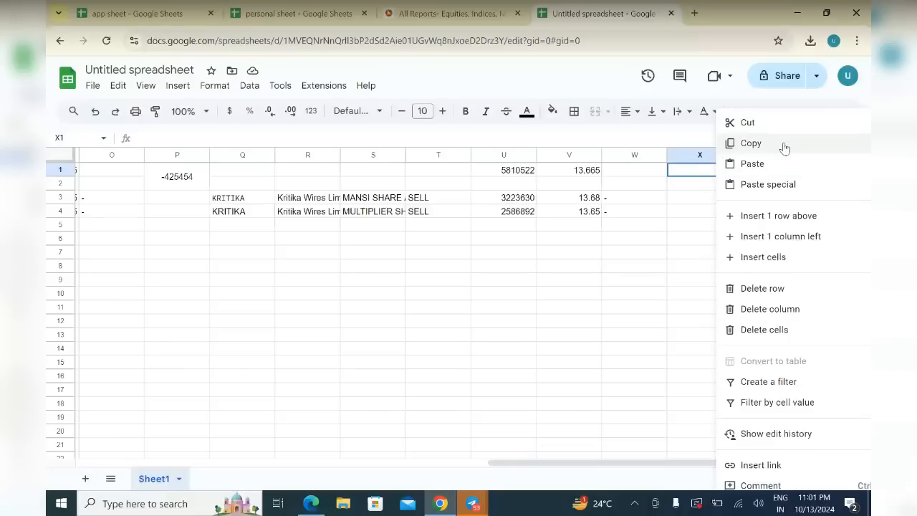
left_click(781, 172)
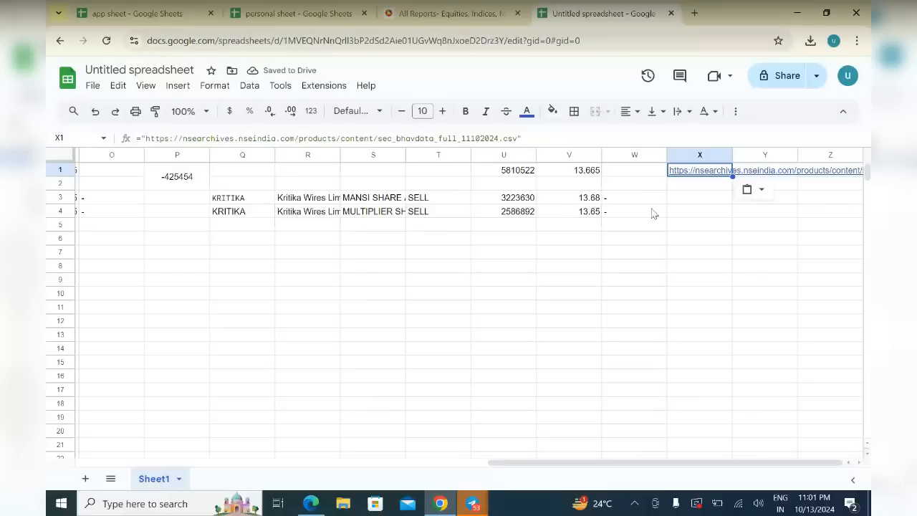
left_click(654, 212)
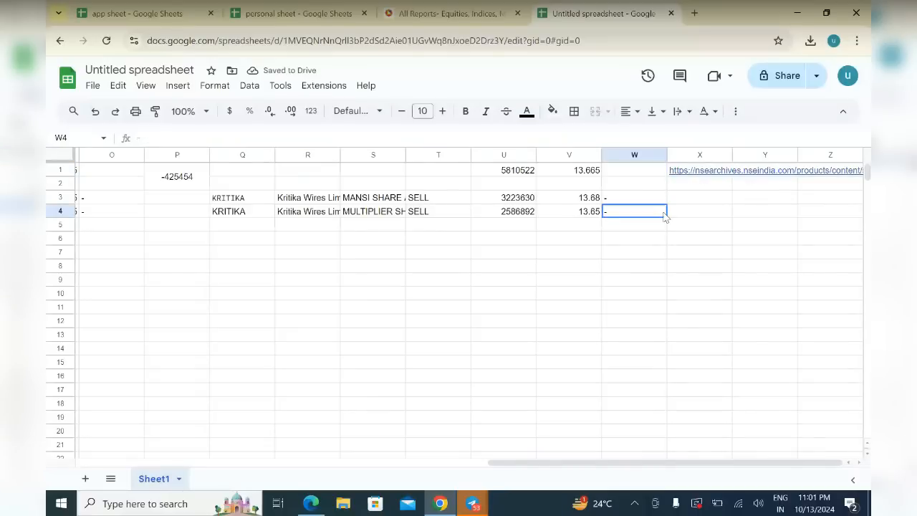
left_click(714, 173)
left_click(707, 238)
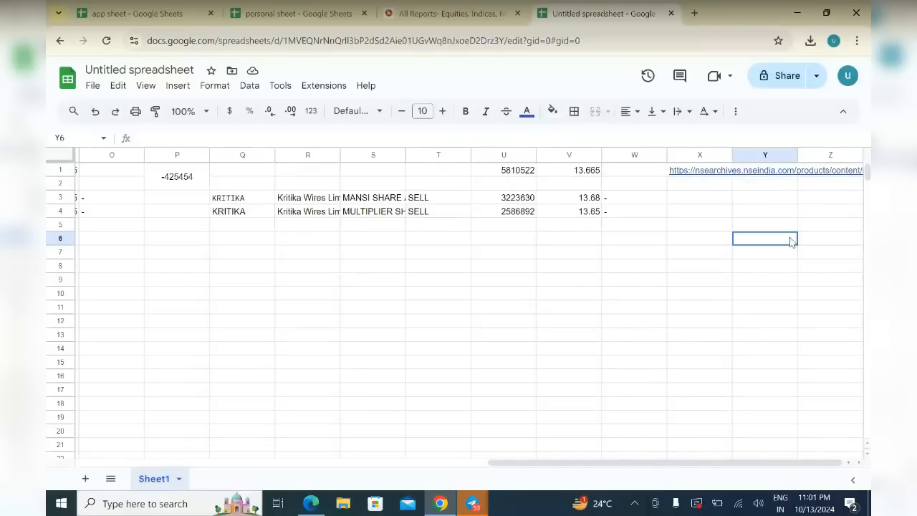
Enter =IMPORTDATA(X1) in cell X2 to import the CSV from the link above it
left_click(693, 188)
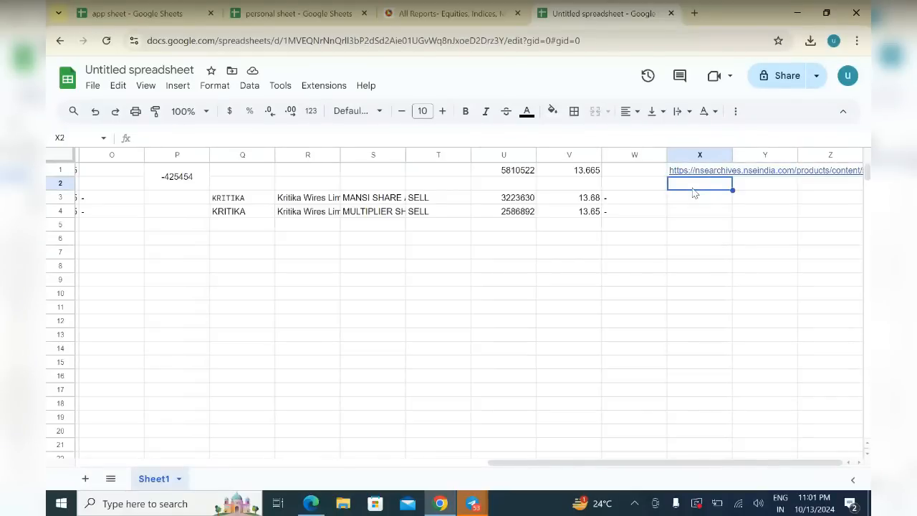
type("=impo")
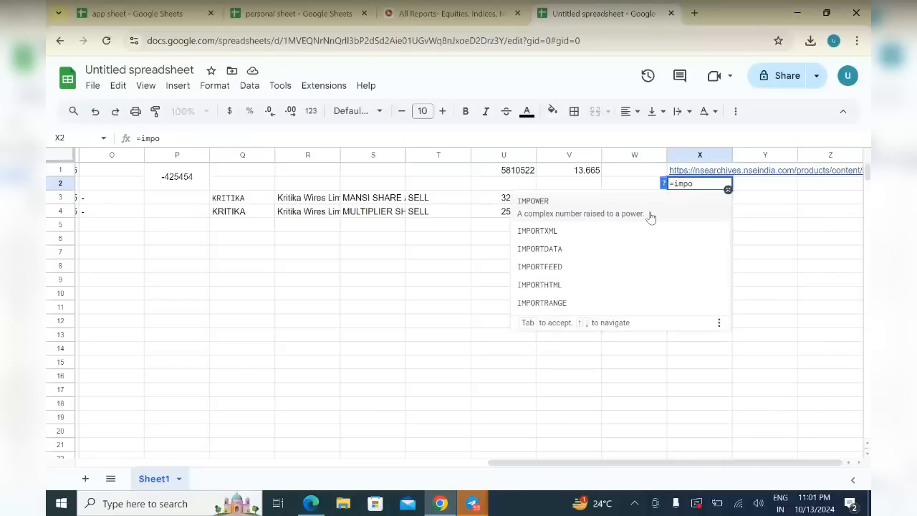
left_click(588, 254)
left_click(706, 172)
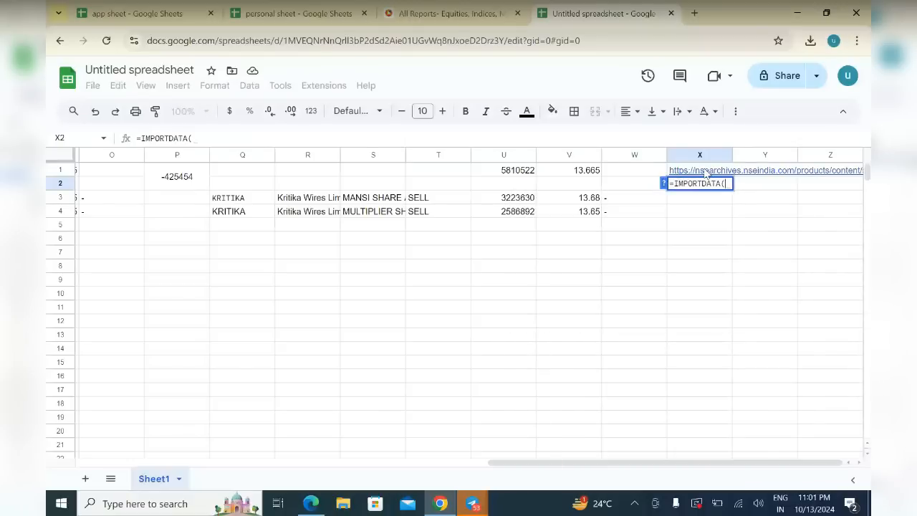
key("Return")
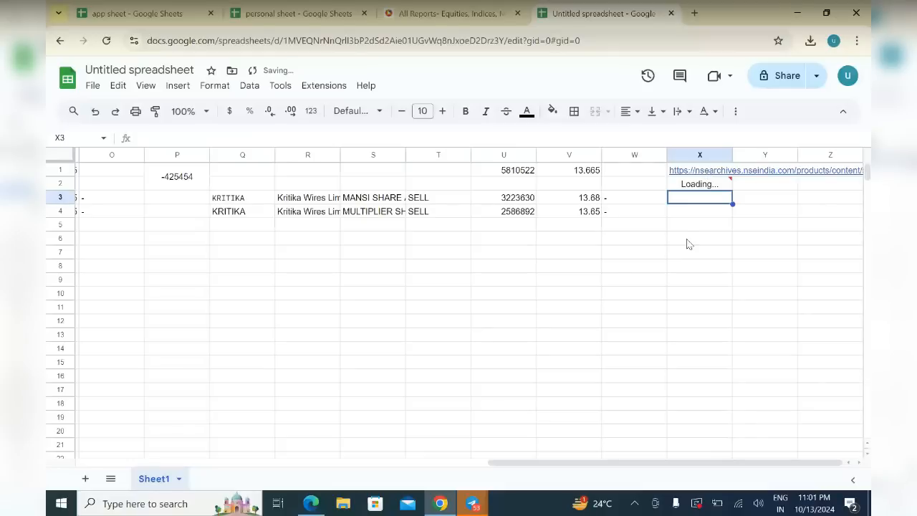
Edit the URL in cell X1 so its host reads archives.nseindia.com instead of nsearchives.nseindia.com
mouse_move(678, 174)
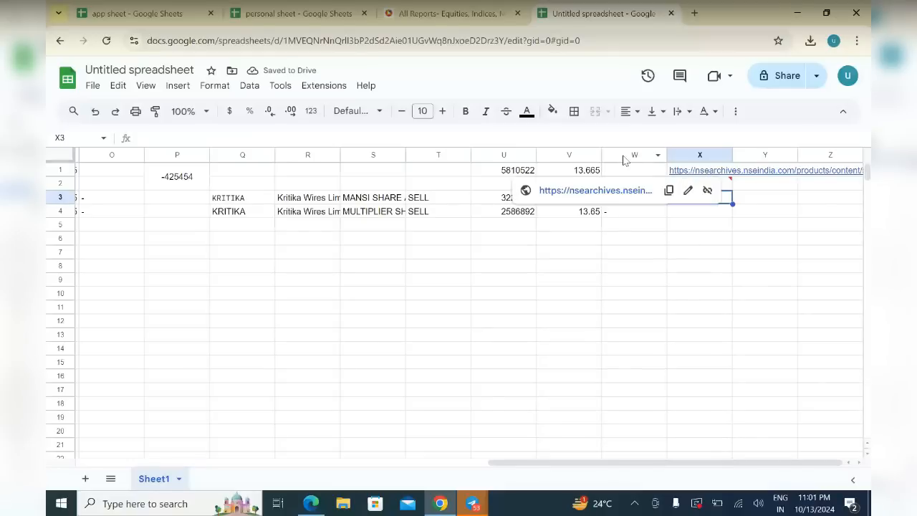
left_click(678, 175)
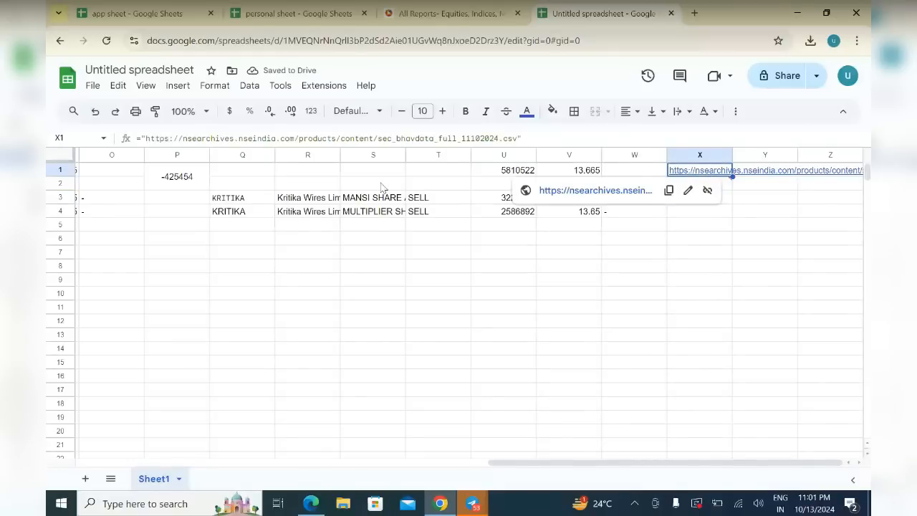
left_click(197, 139)
key("BackSpace")
key("BackSpace")
key("BackSpace")
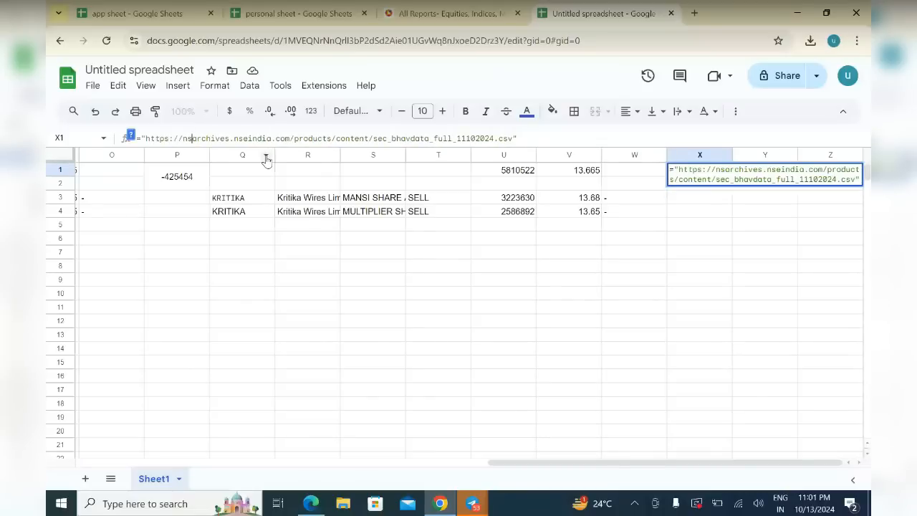
key("Return")
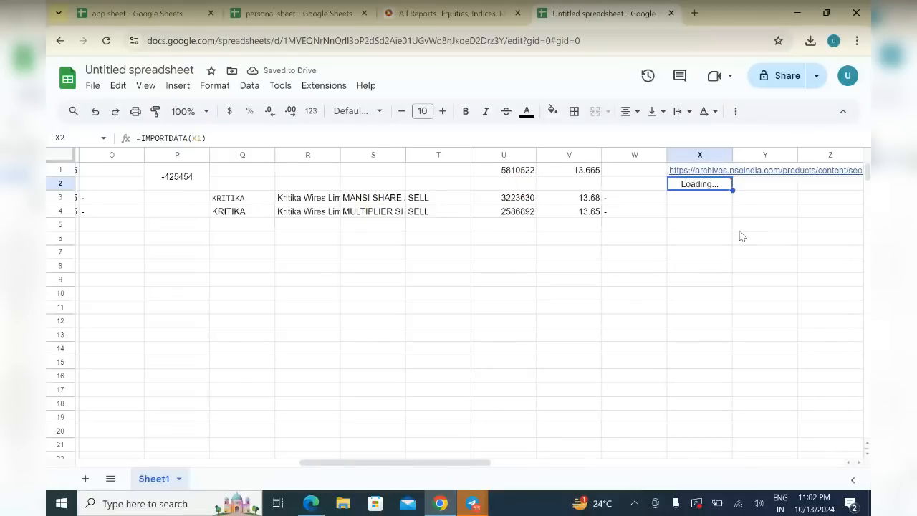
Format the imported DATE1 column (column Z) as Date
scroll(740, 235, "right", 5)
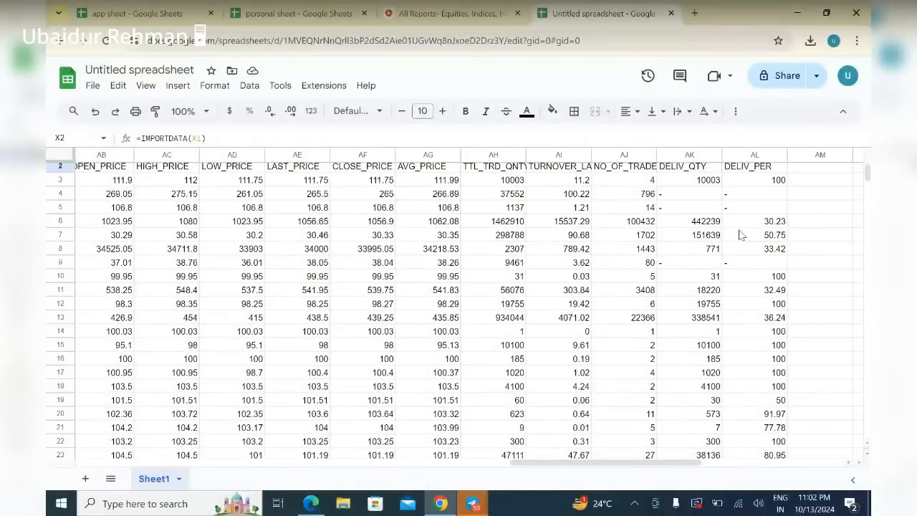
scroll(453, 273, "up", 1)
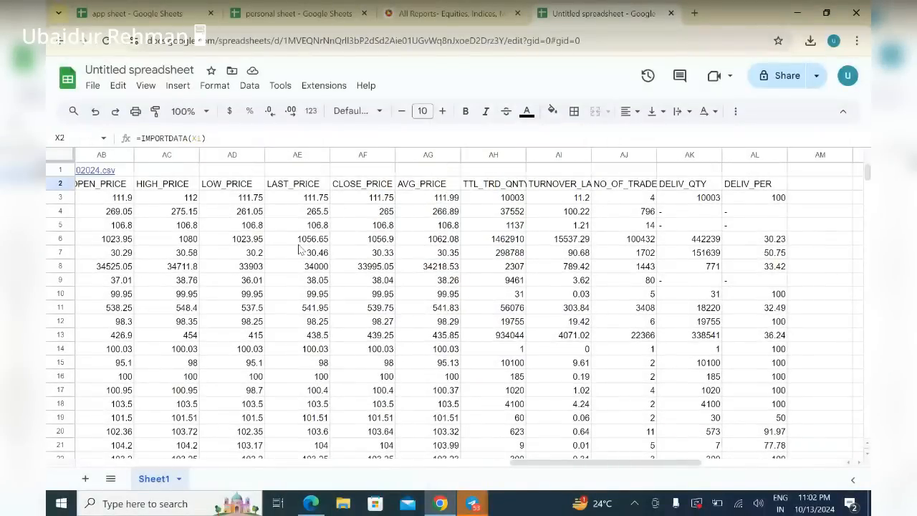
scroll(300, 248, "left", 3)
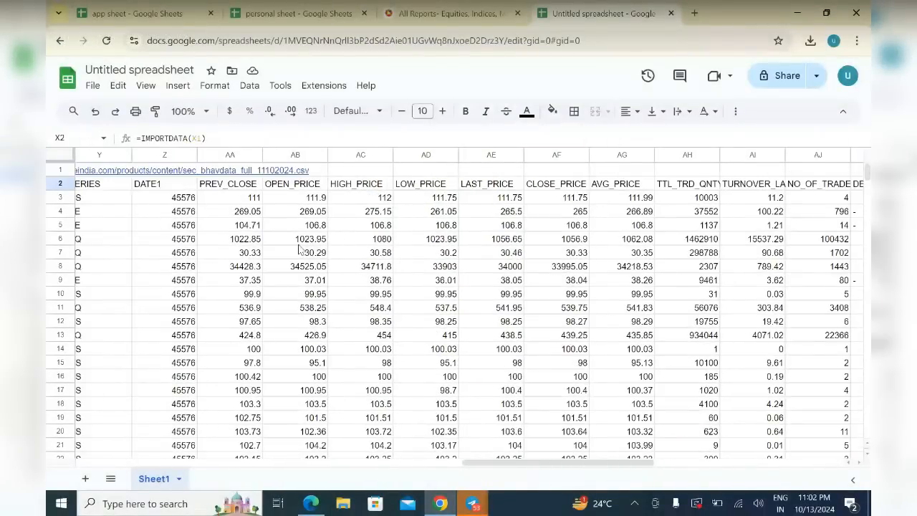
scroll(299, 248, "left", 1)
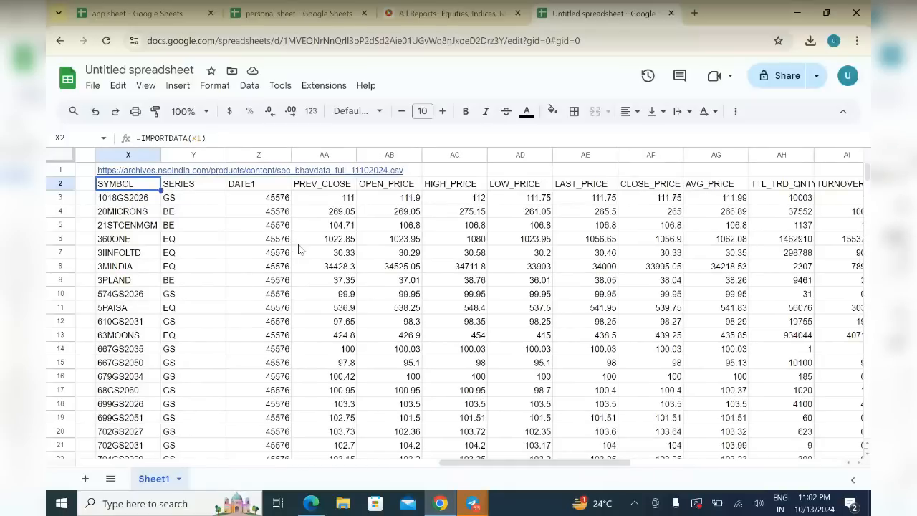
scroll(300, 248, "left", 1)
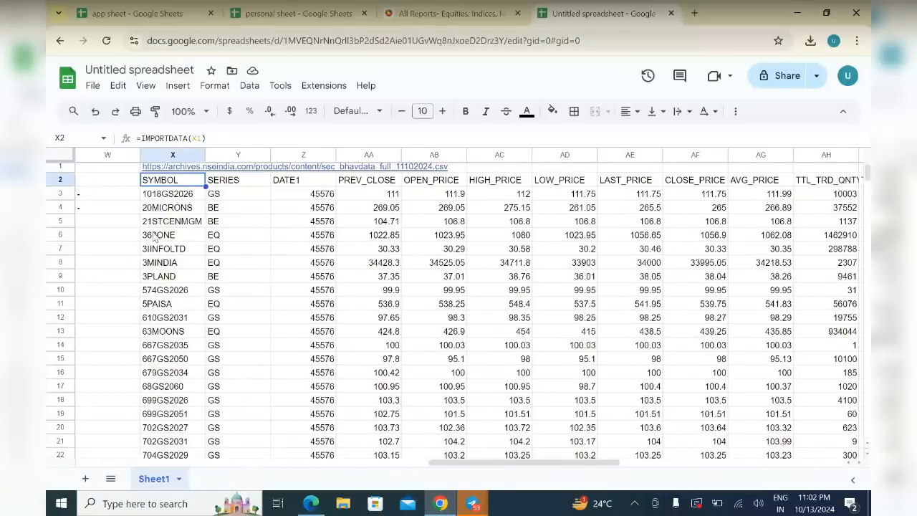
left_click(323, 202)
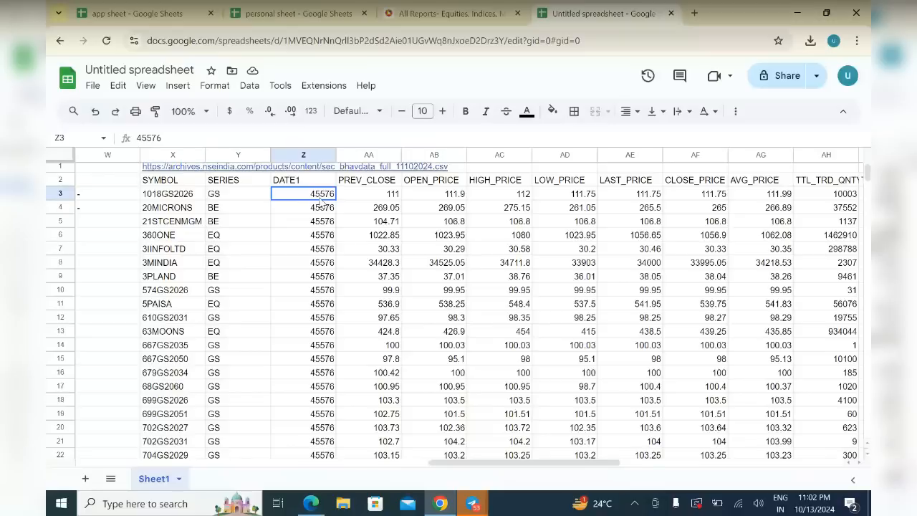
left_click(308, 154)
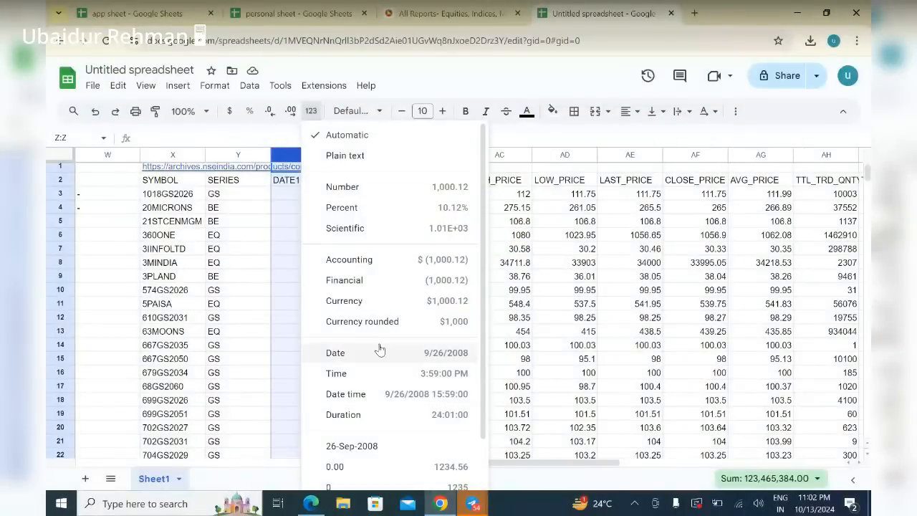
left_click(380, 350)
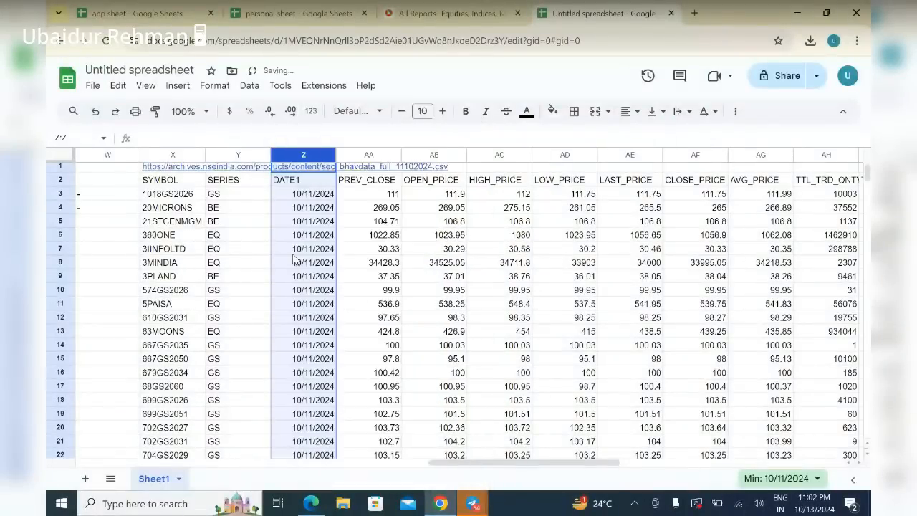
left_click(387, 262)
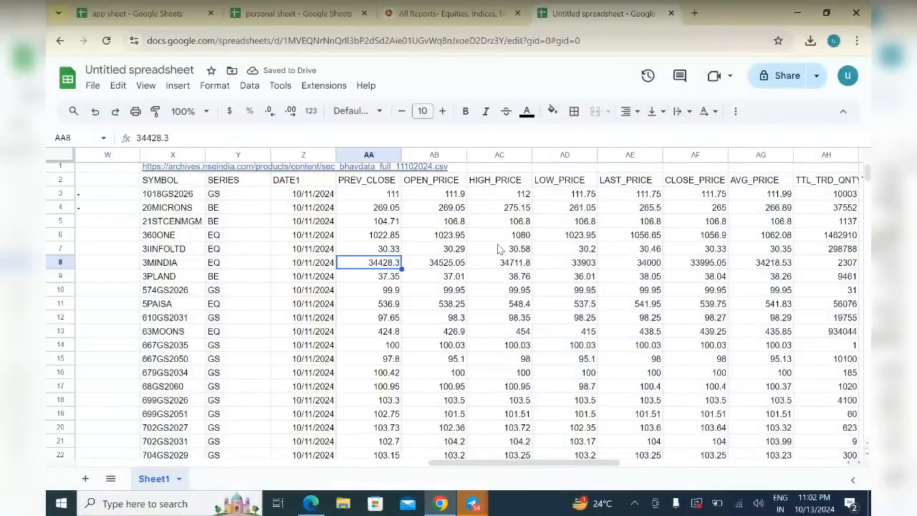
Examine the imported bhavcopy columns from the prices through traded quantity, DELIV_QTY and DELIV_PER
scroll(499, 249, "right", 6)
scroll(208, 201, "left", 4)
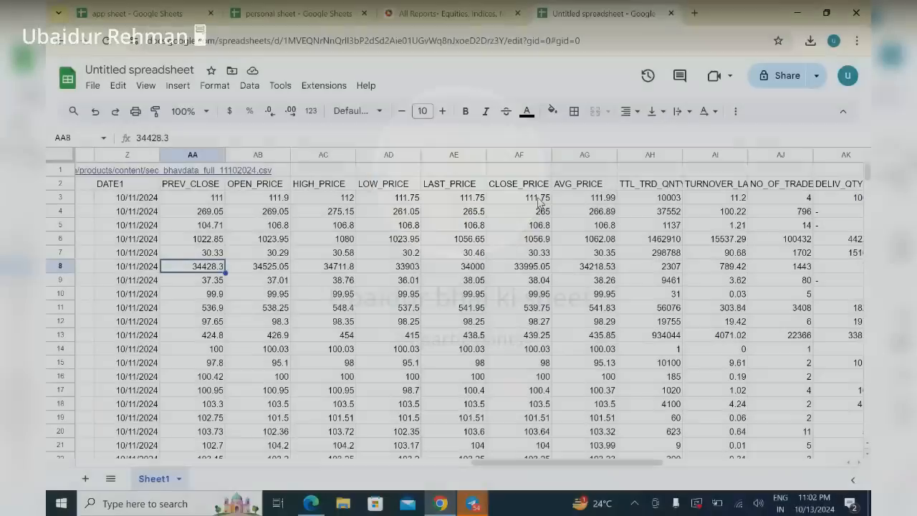
scroll(538, 200, "right", 3)
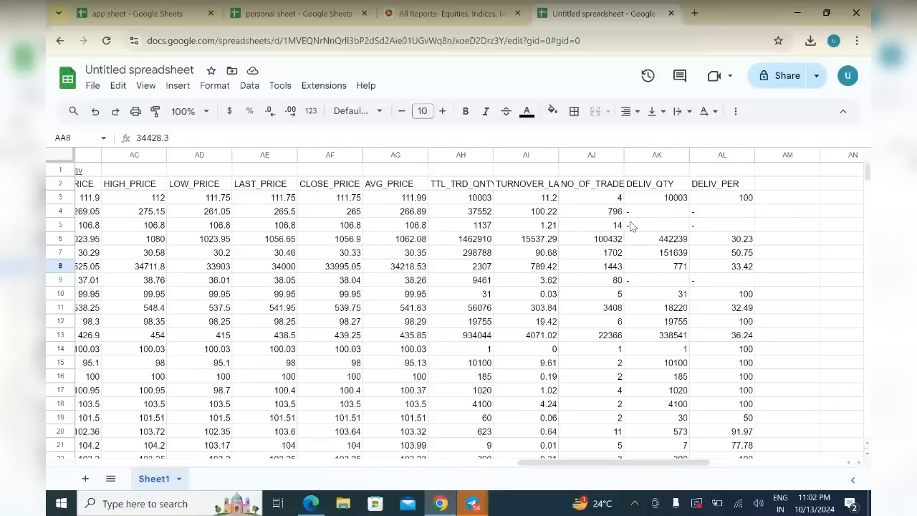
left_click(740, 205)
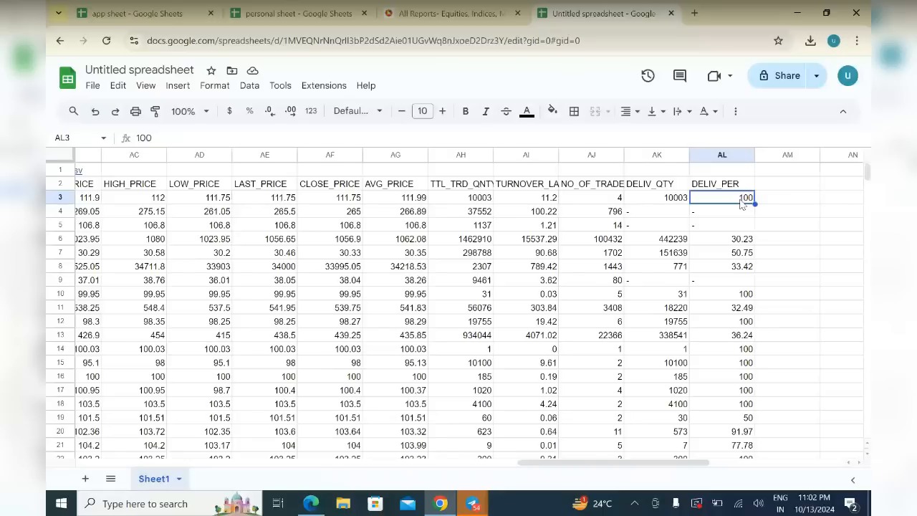
left_click(735, 243)
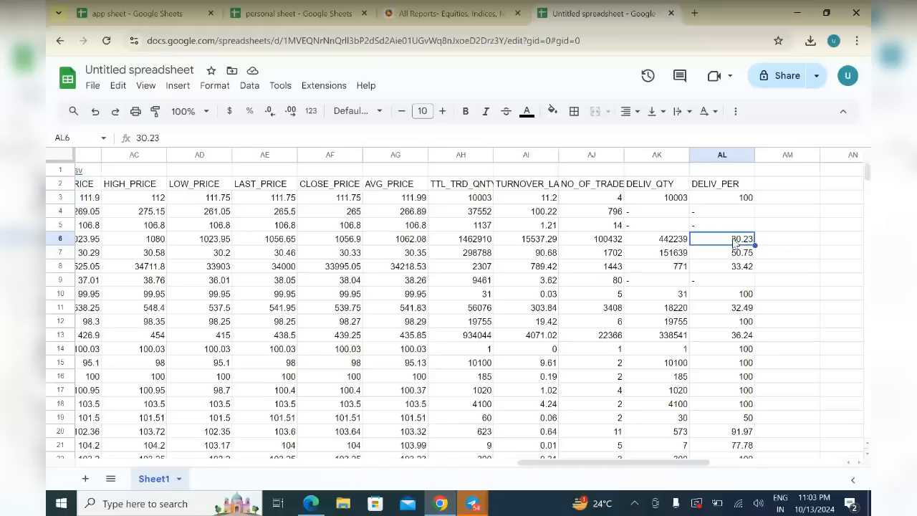
scroll(341, 257, "left", 3)
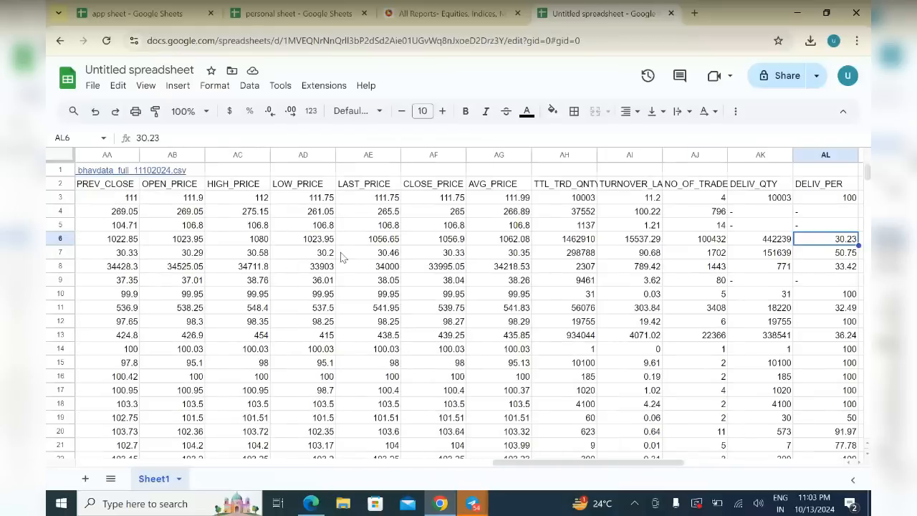
scroll(341, 256, "left", 5)
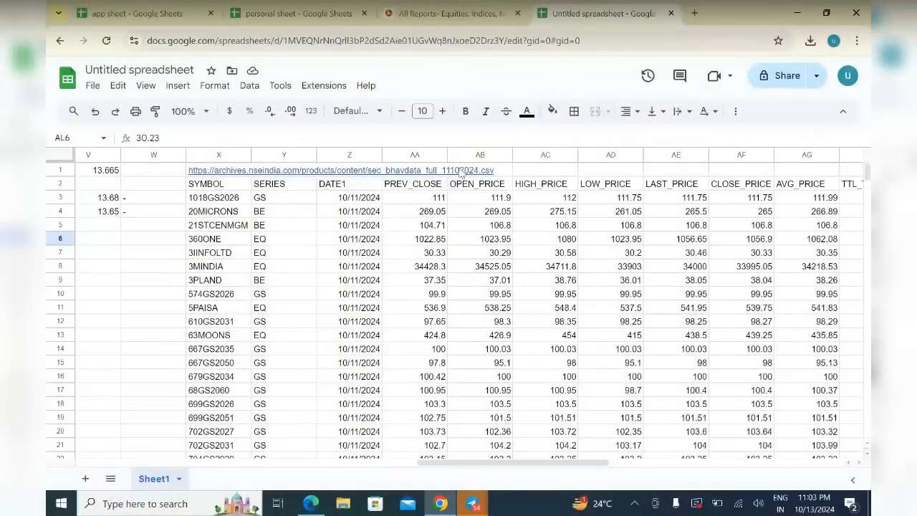
Enter the formula =TODAY() in cell AD1
left_click(462, 172)
left_click(597, 175)
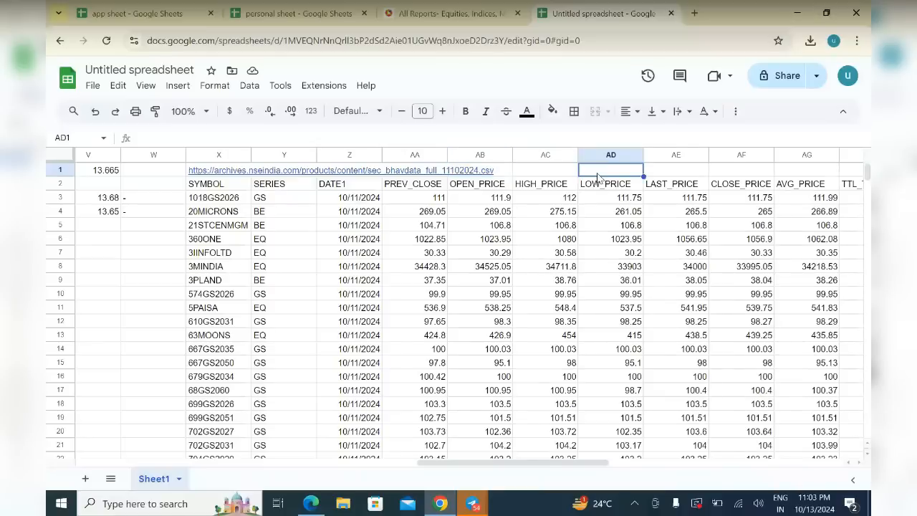
type("=")
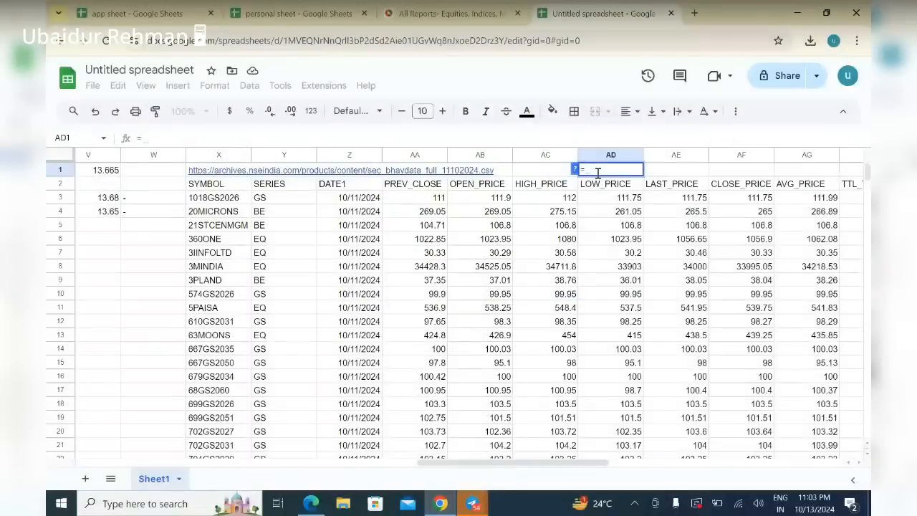
type("to")
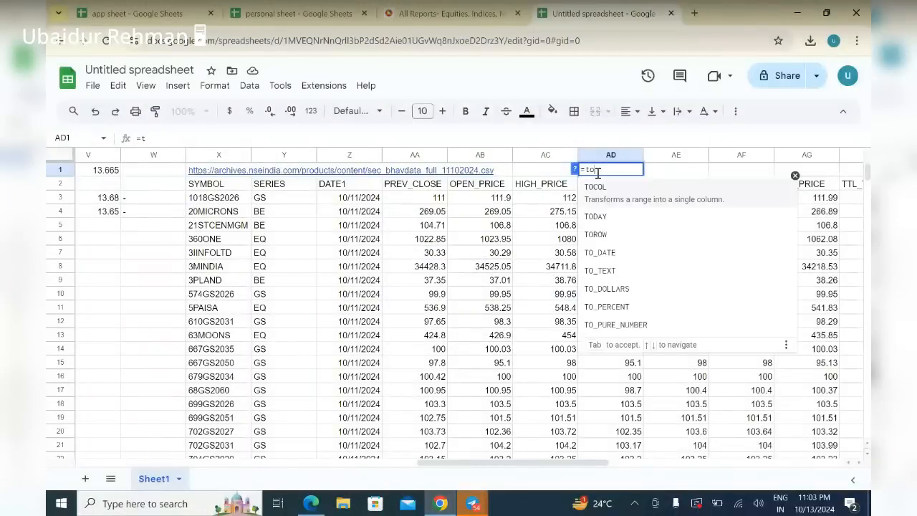
type("day")
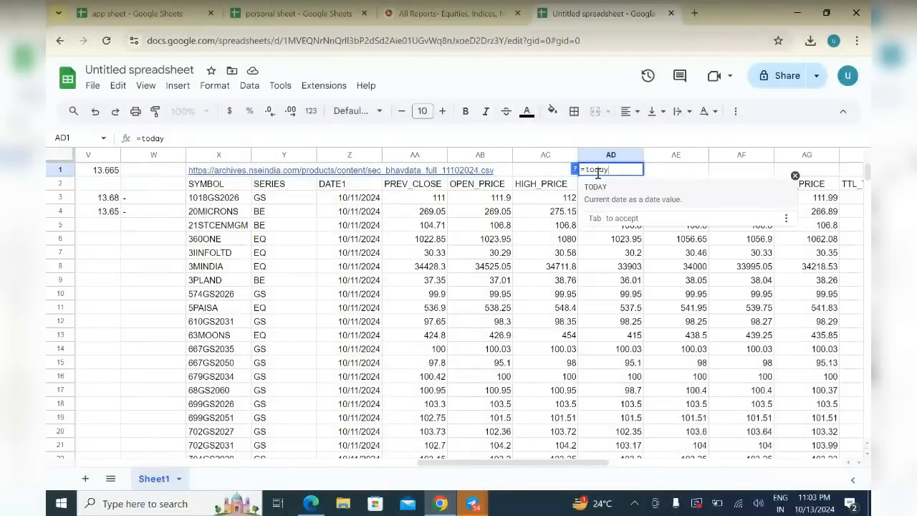
key("Tab")
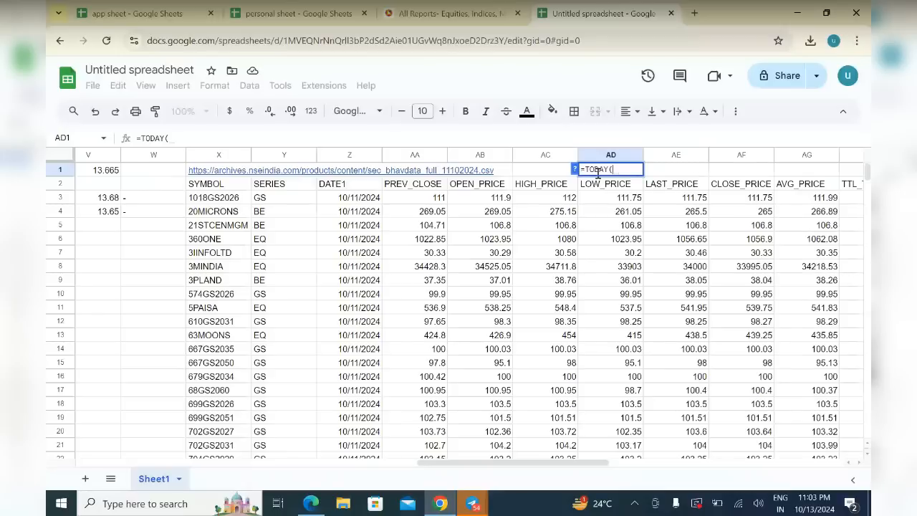
type("0")
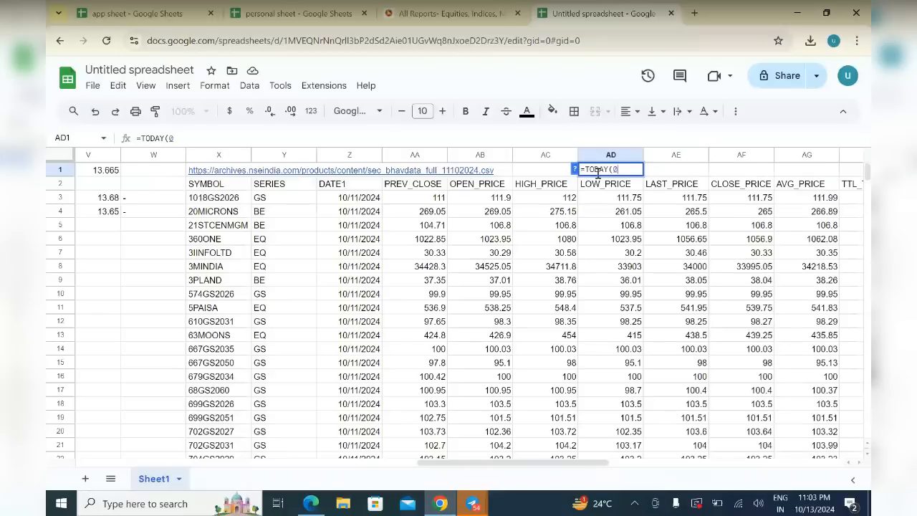
key("BackSpace")
type(")")
key("Return")
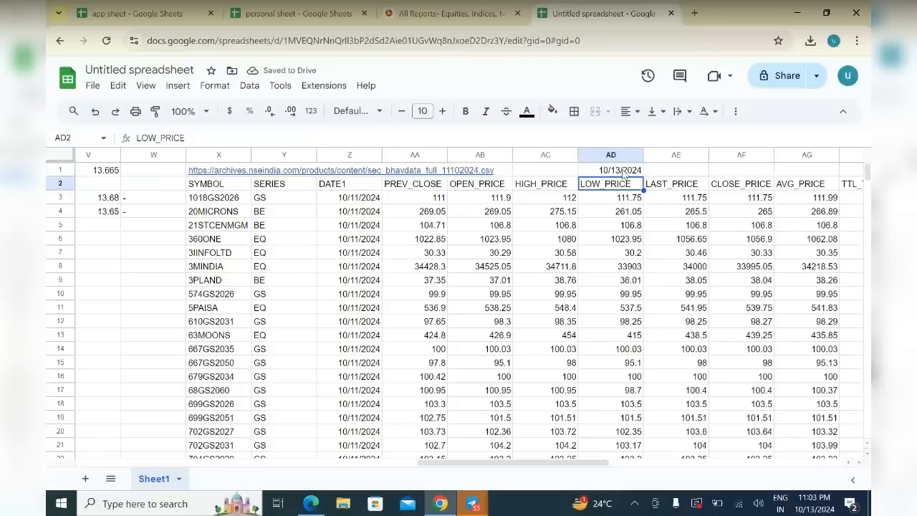
left_click(687, 210)
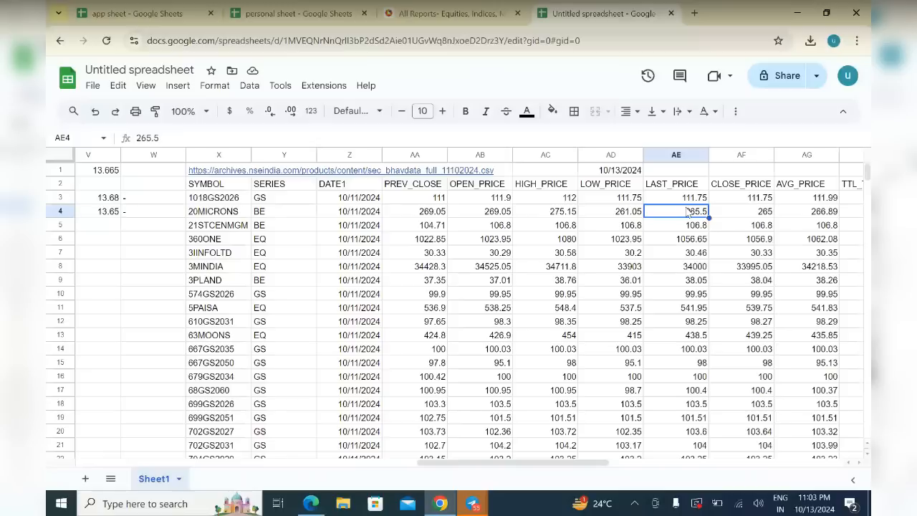
double_click(628, 172)
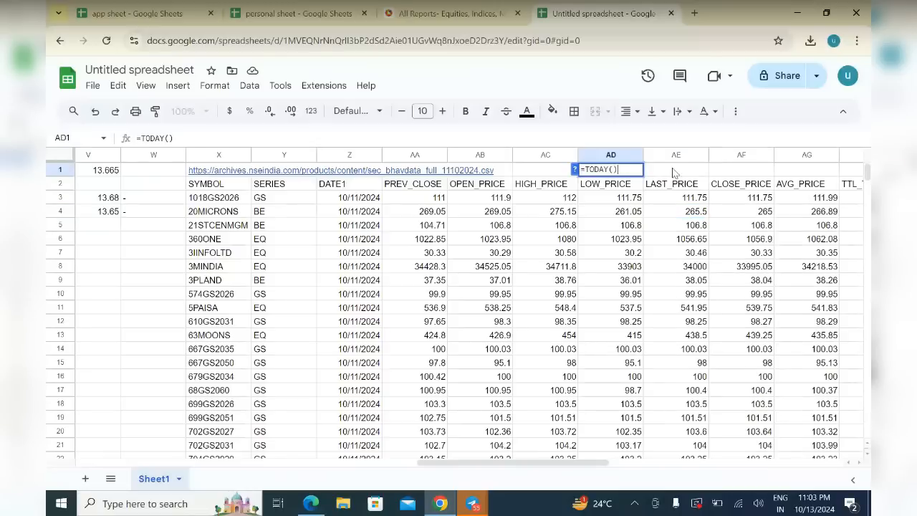
key("Tab")
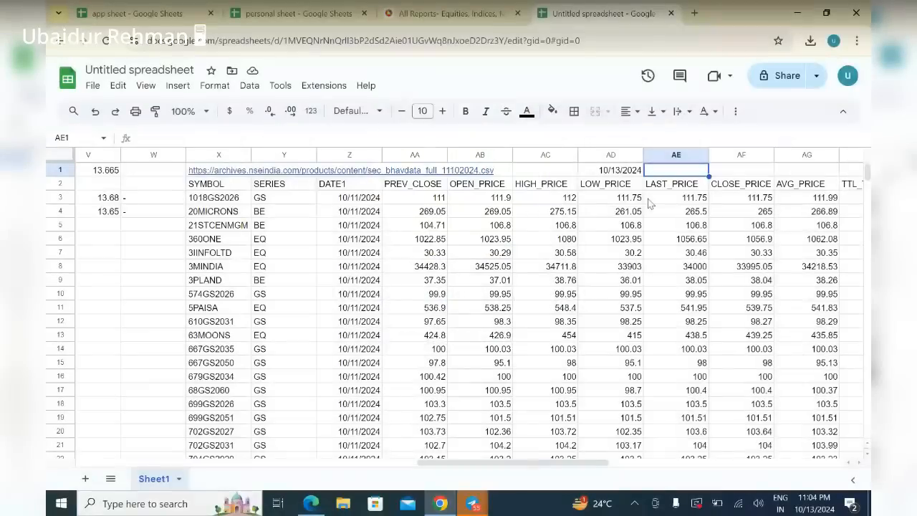
left_click(448, 173)
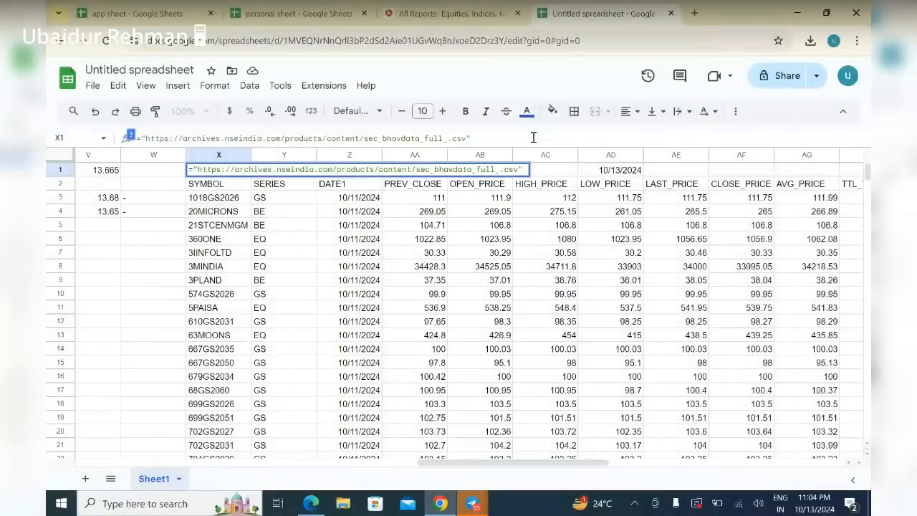
type("\"\"")
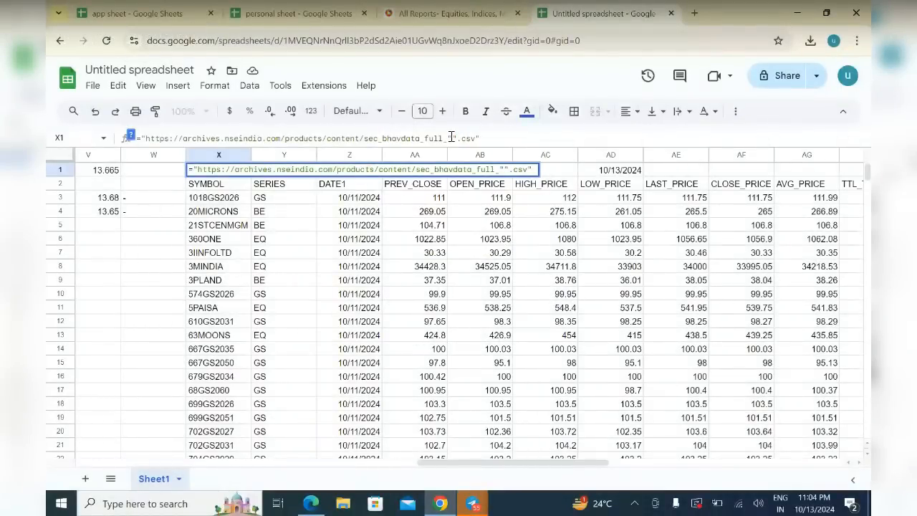
type("&&")
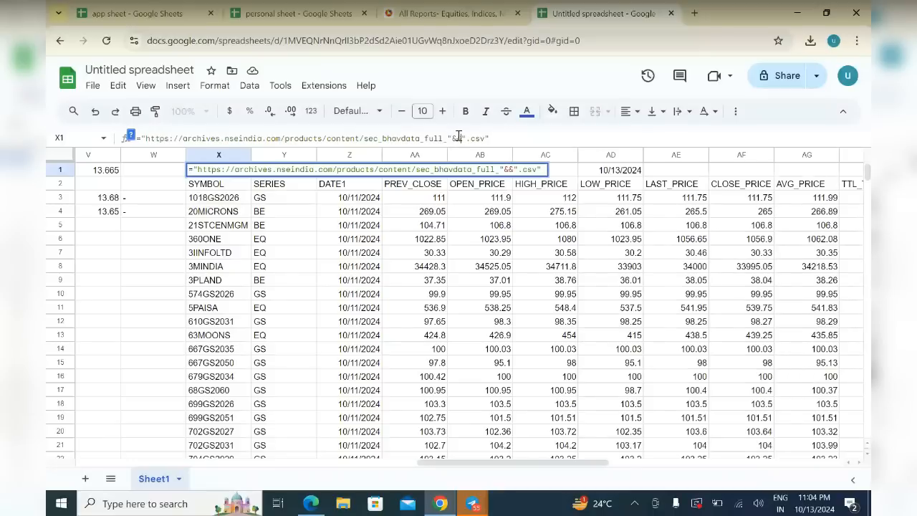
mouse_move(507, 164)
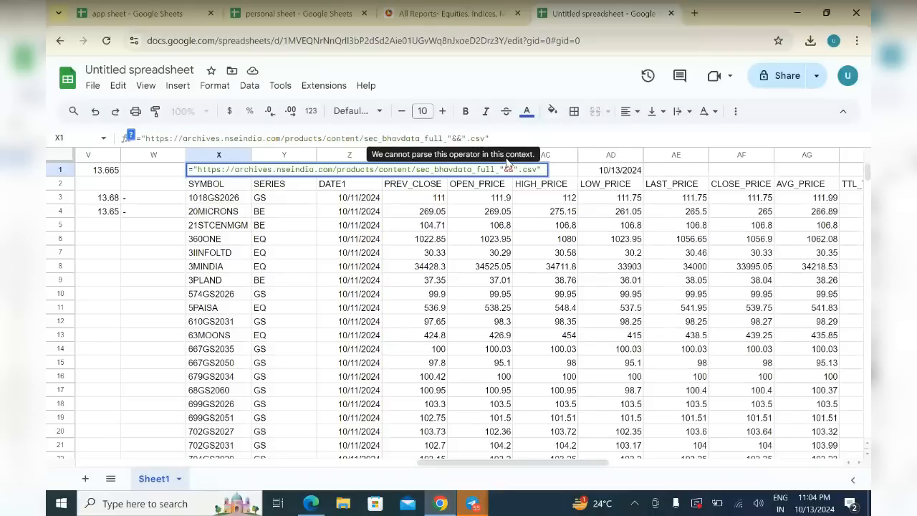
type("ad")
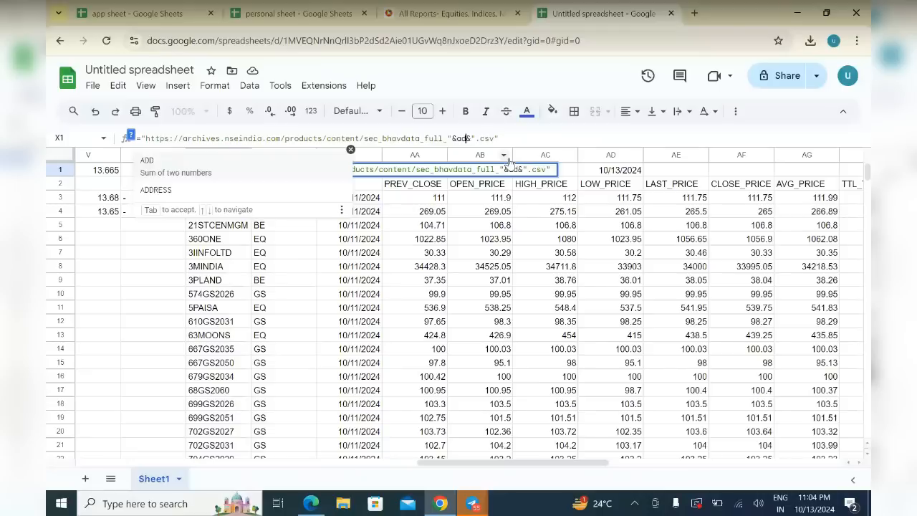
type("1")
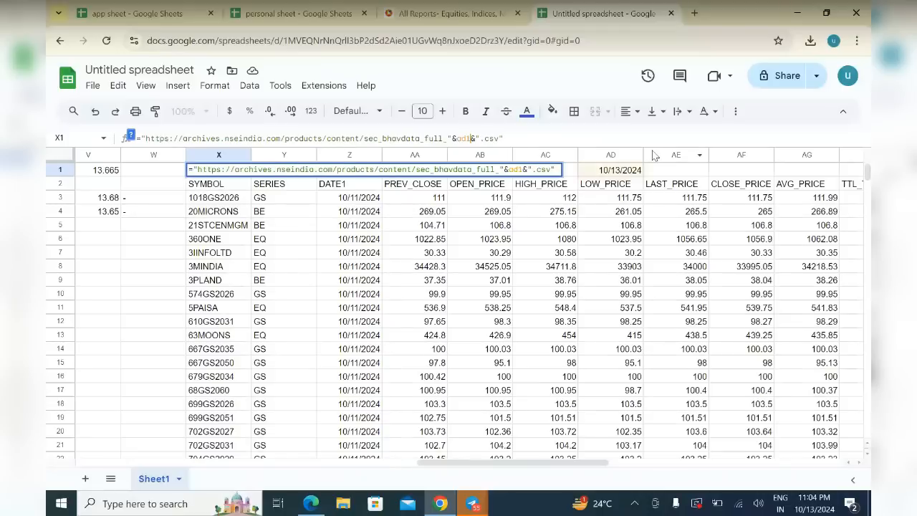
key("Return")
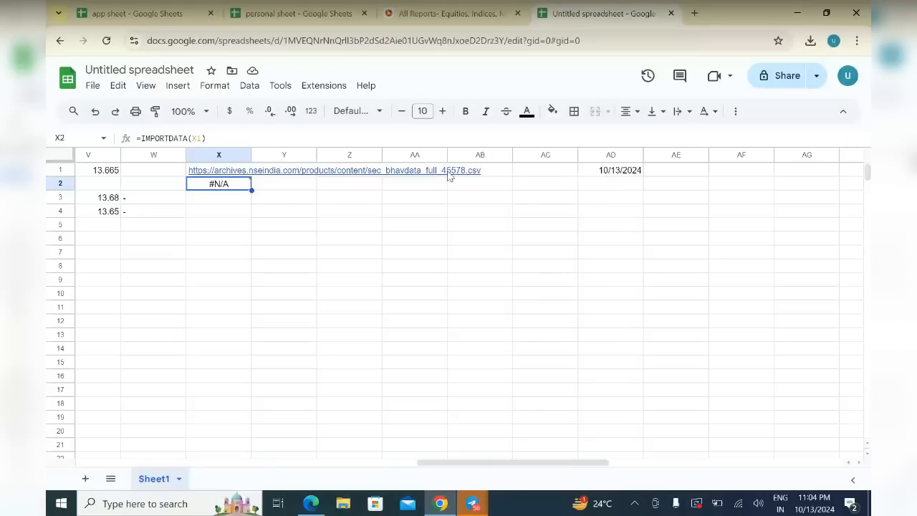
left_click(96, 111)
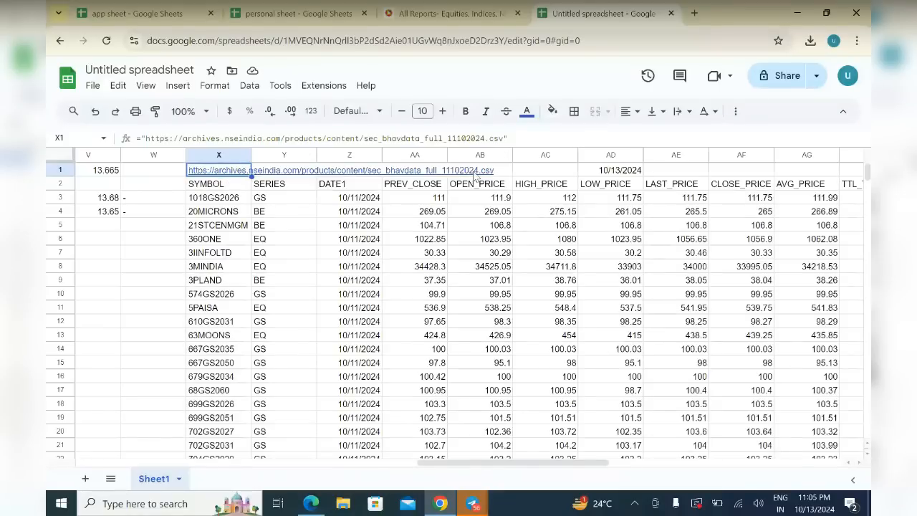
left_click(116, 112)
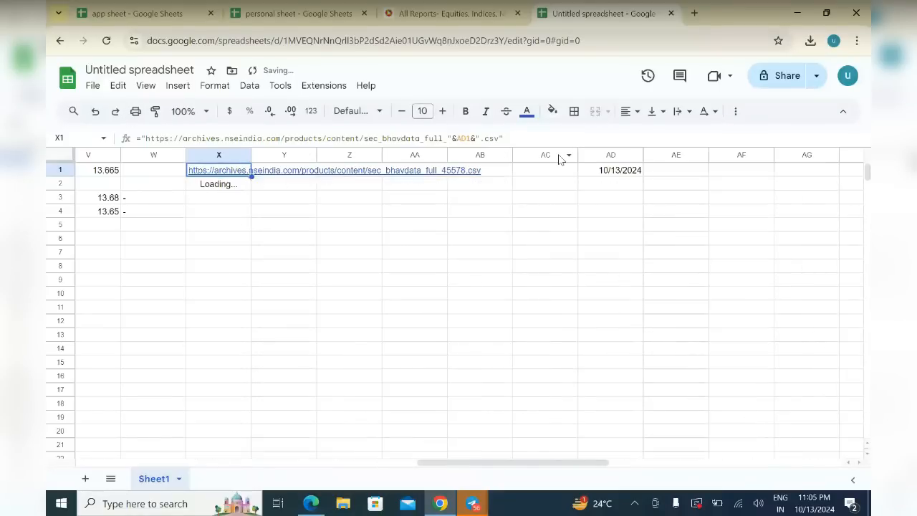
key("Delete")
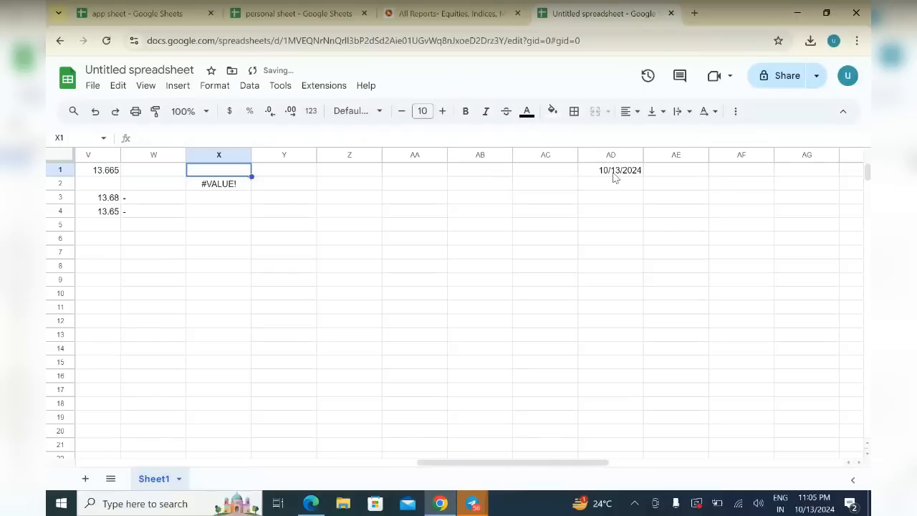
key("ctrl+z")
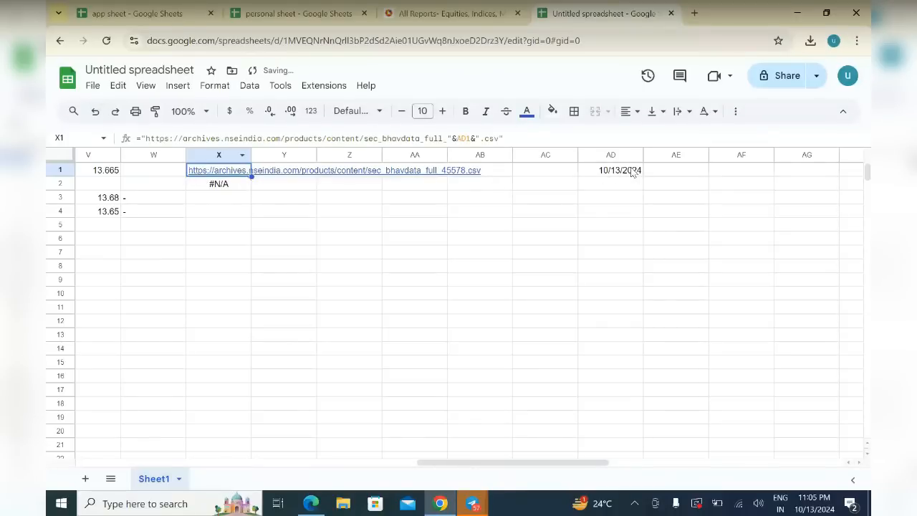
Clear cell AD1 and enter the date 11/10/2024 in cell AC1
left_click(631, 172)
key("Delete")
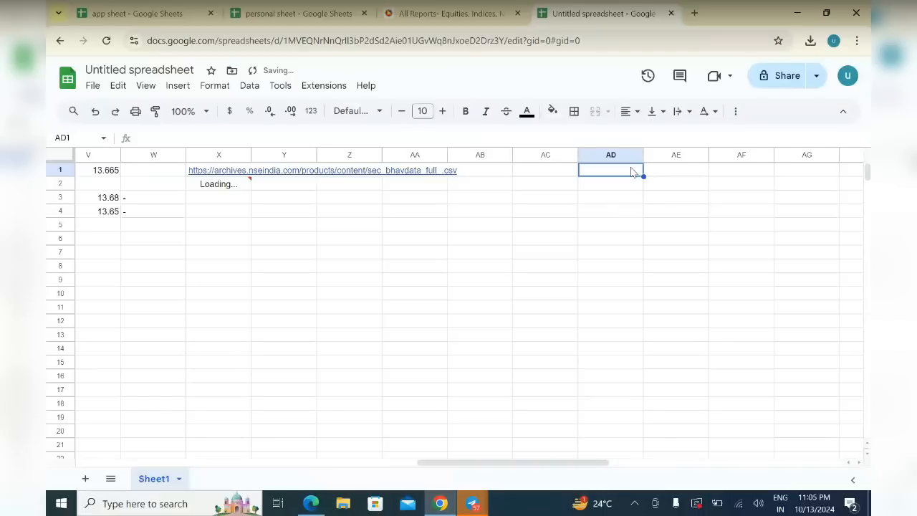
left_click(547, 177)
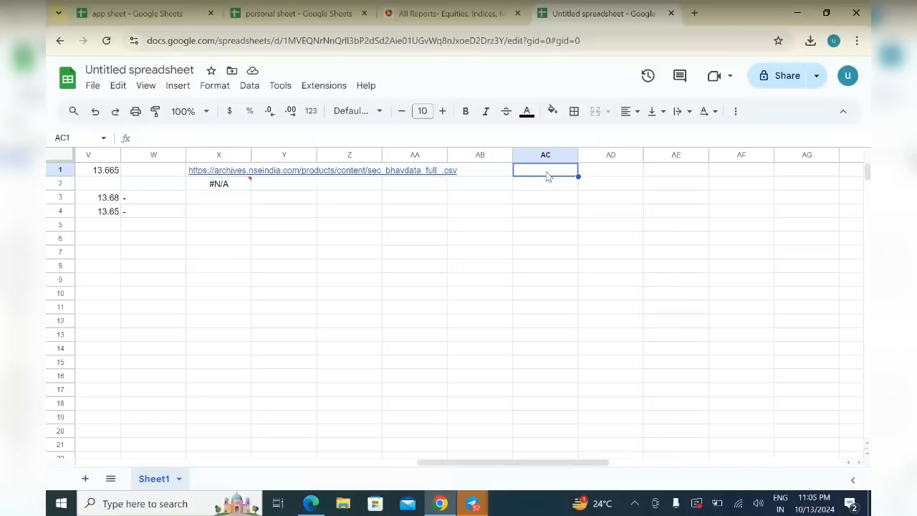
type("=")
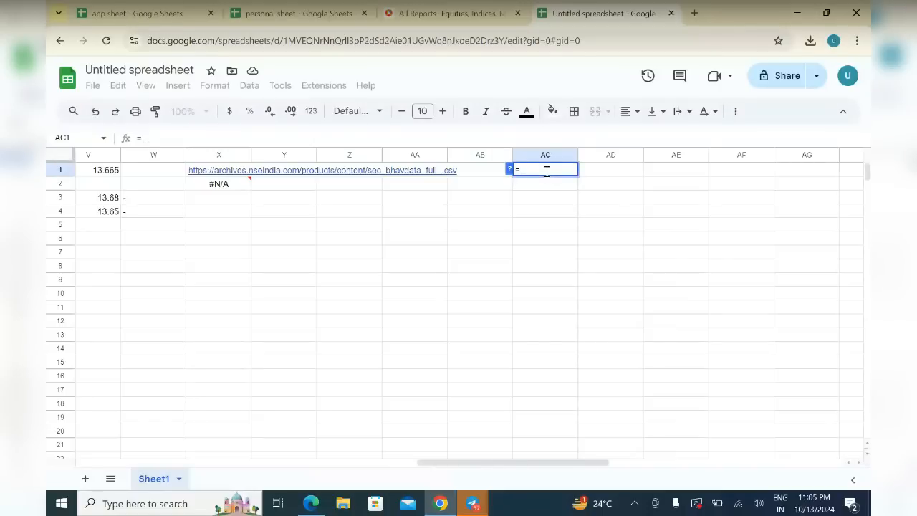
key("BackSpace")
type("1")
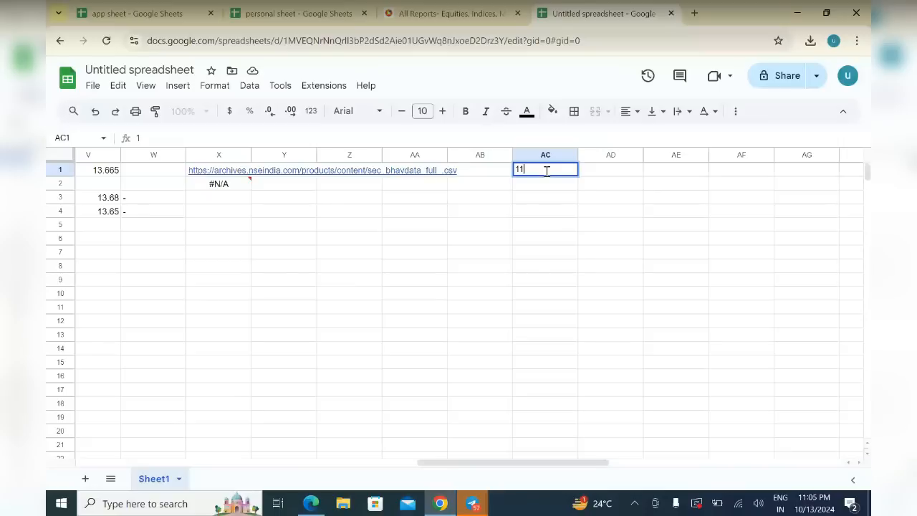
type("1/10/200")
key("BackSpace")
type("24")
left_click(624, 199)
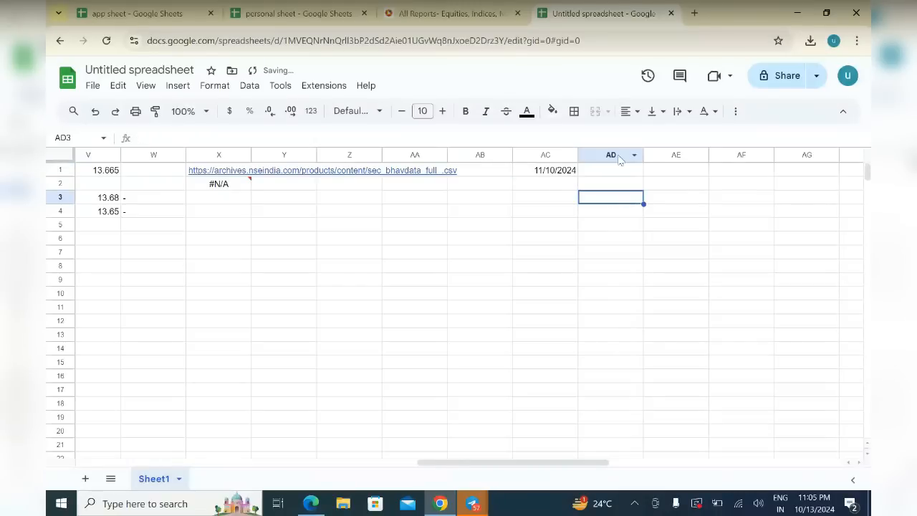
Enter a TEXT formula in cell AD1 that converts the date in AC1 to the format "ddmmyyyy"
key("Up")
key("Up")
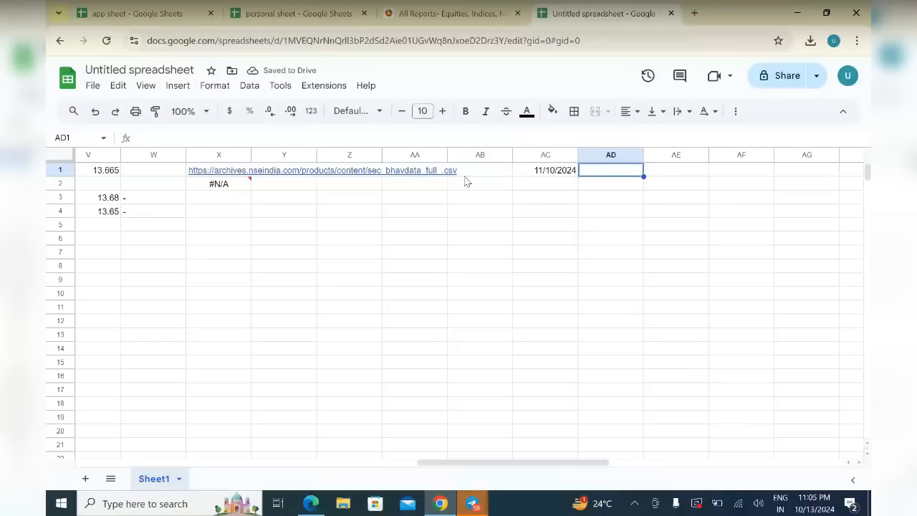
type("=text")
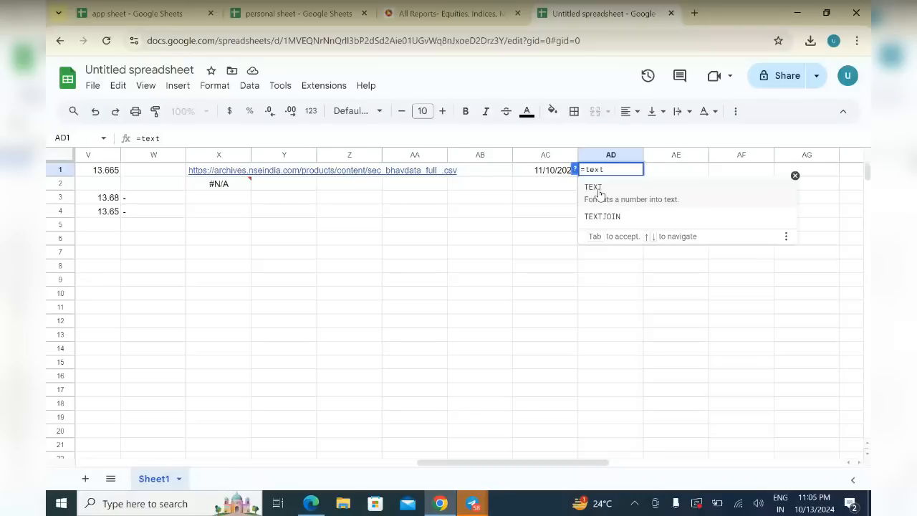
left_click(599, 191)
left_click(605, 185)
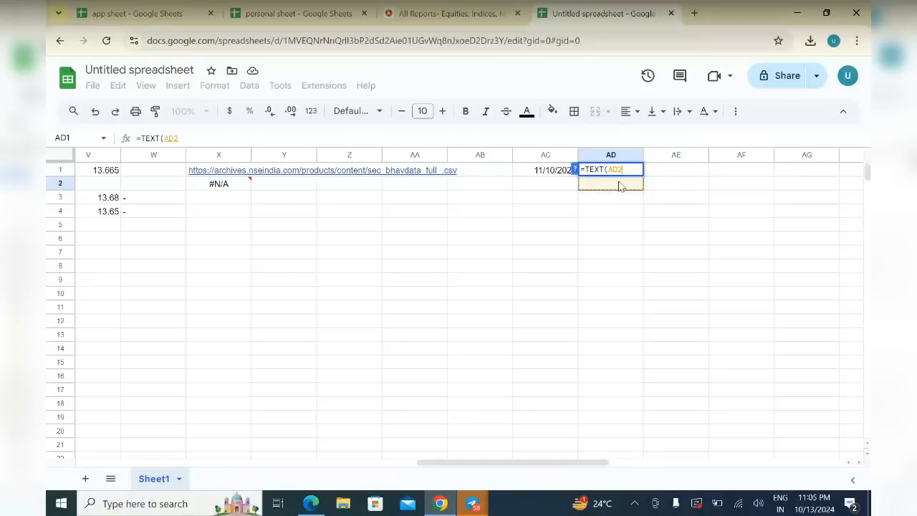
left_click(631, 169)
key("BackSpace")
key("BackSpace")
key("BackSpace")
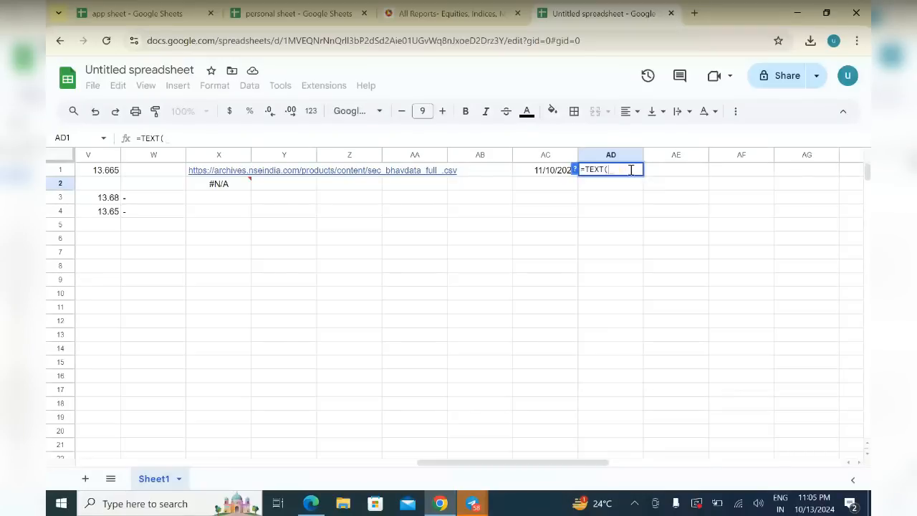
left_click(561, 172)
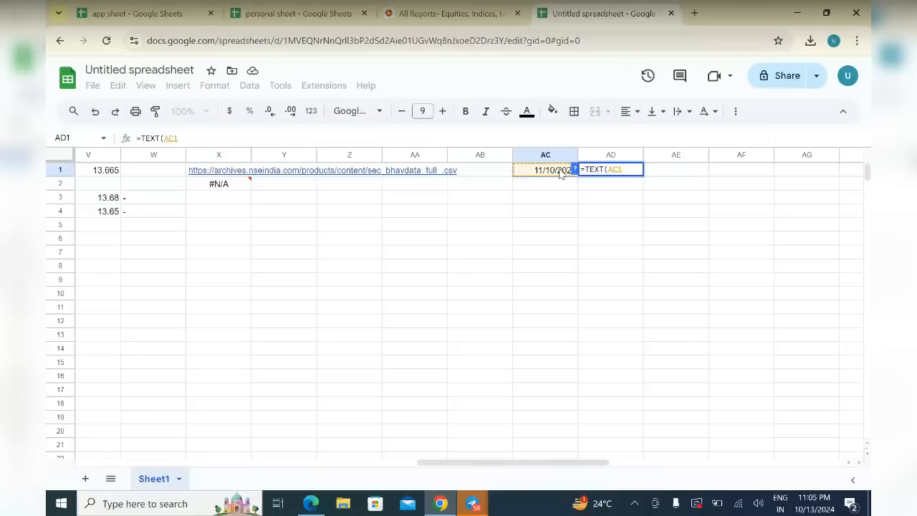
type(",\"")
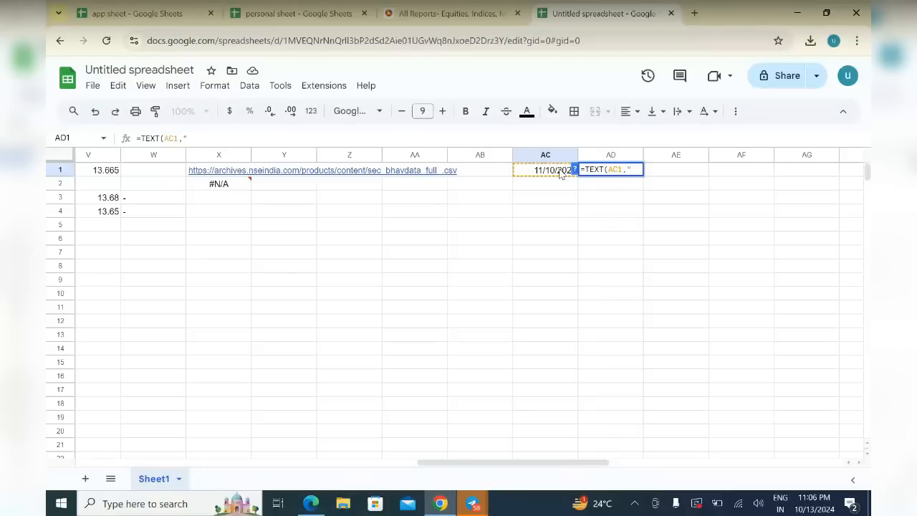
type("ddmmyyyy")
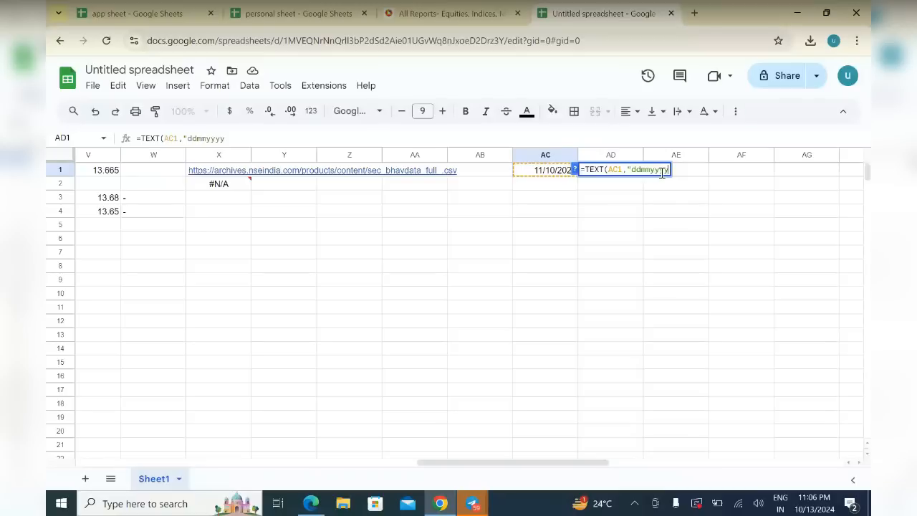
type("\"")
key("Return")
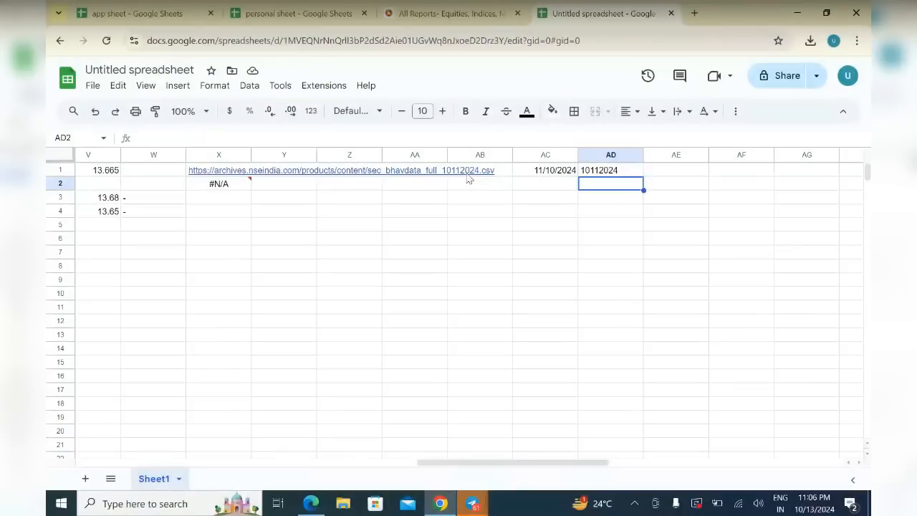
left_click(238, 187)
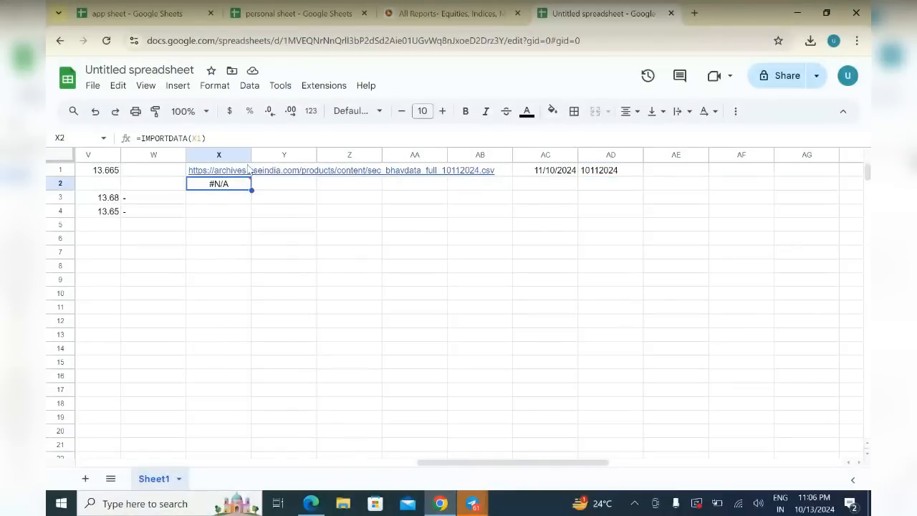
Set the date in cell AC1 to 10/10/2024
left_click(542, 175)
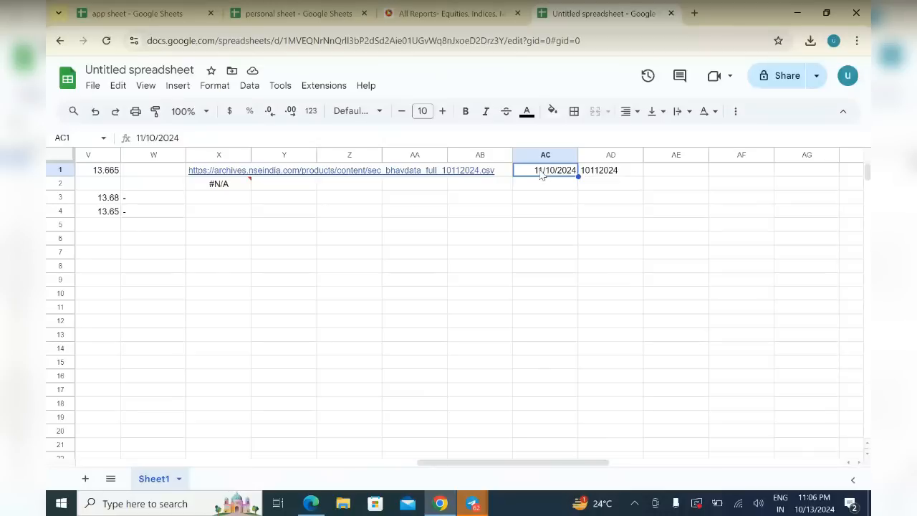
double_click(543, 176)
key("BackSpace")
type("0")
key("Return")
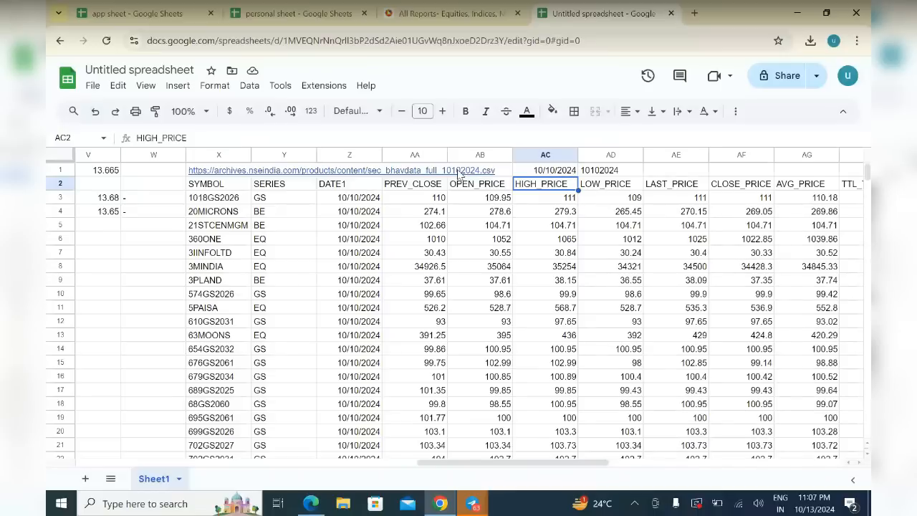
Change the day in cell AC1's date to 21 so it reads 10/21/2024
key("Up")
key("Right")
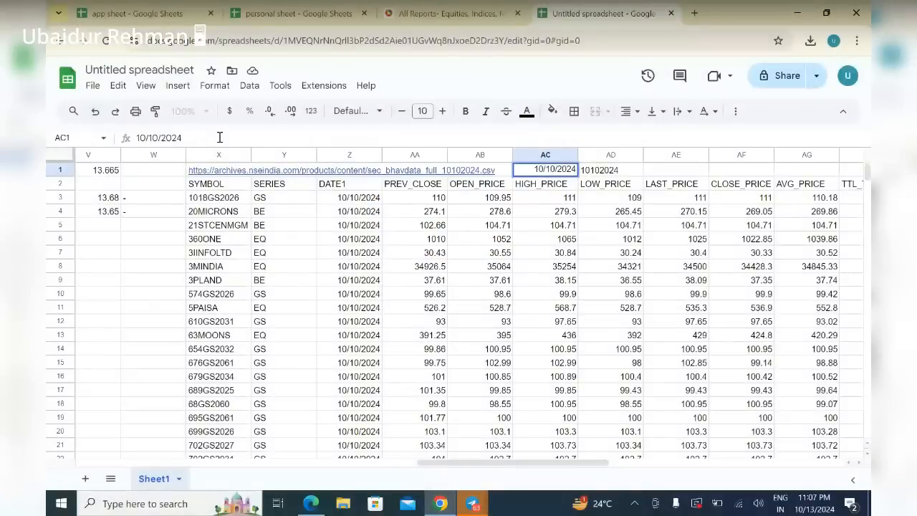
key("BackSpace")
key("BackSpace")
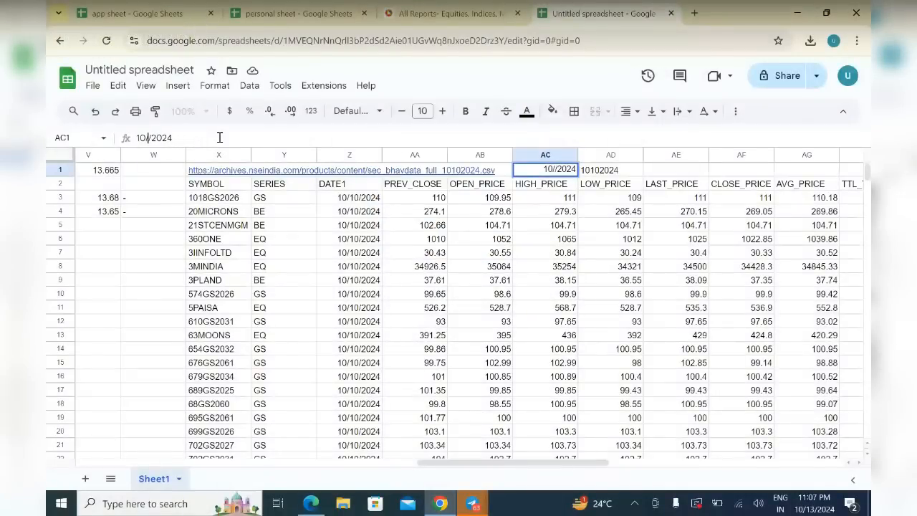
type("21")
key("Return")
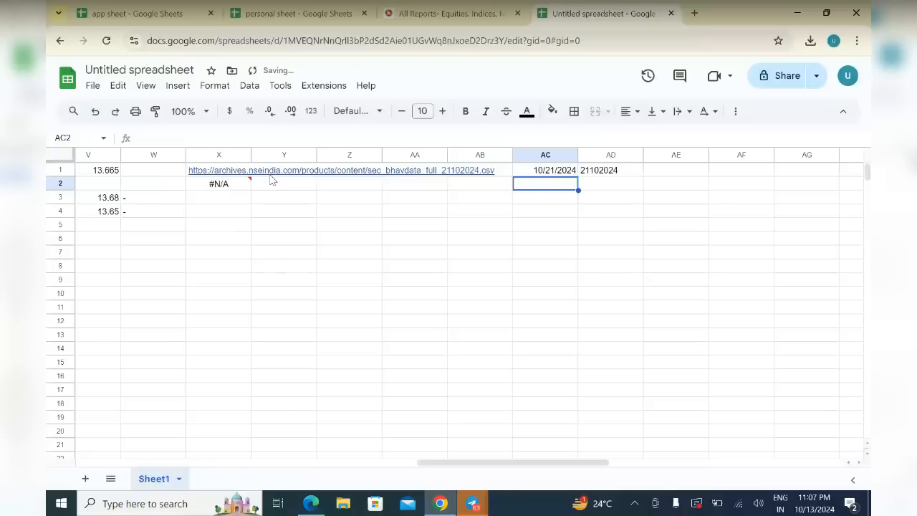
Clear cell AC1 and enter the date 09/10/2024 in it
left_click(554, 172)
key("Delete")
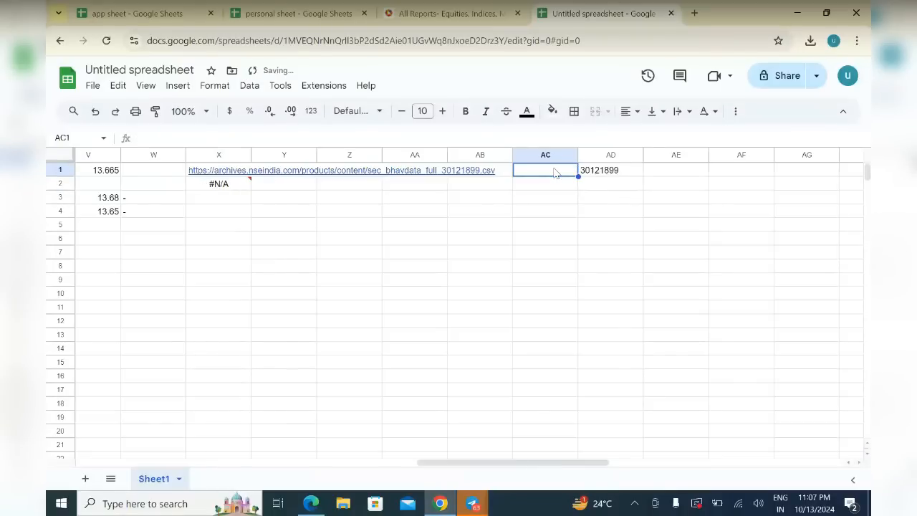
type("21")
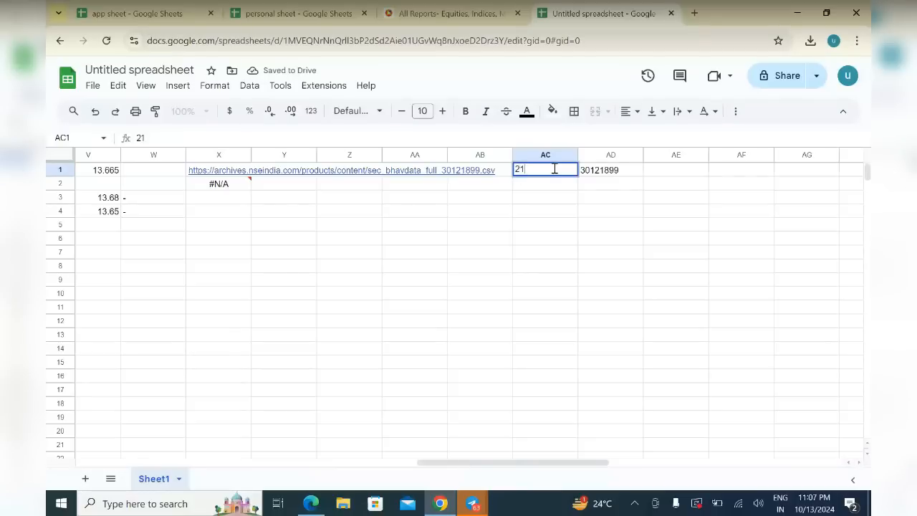
key("BackSpace")
key("BackSpace")
type("09/10/")
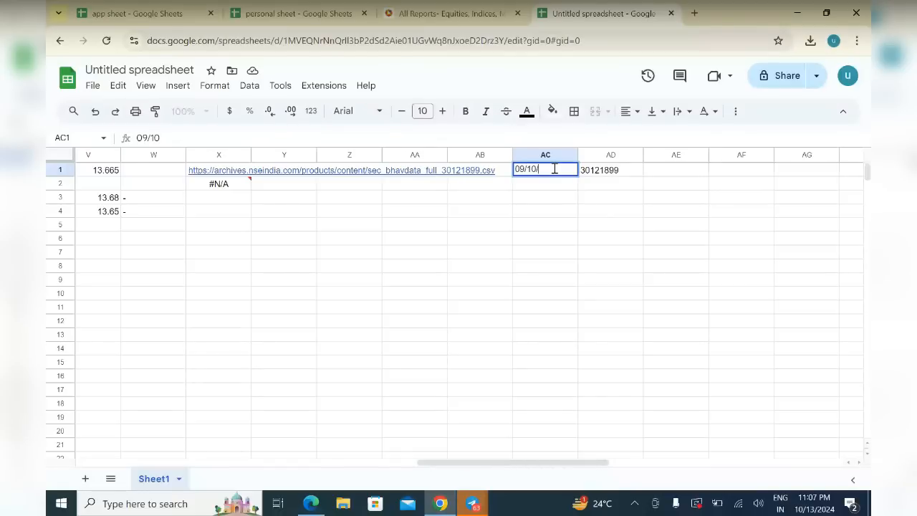
type("2024")
key("Return")
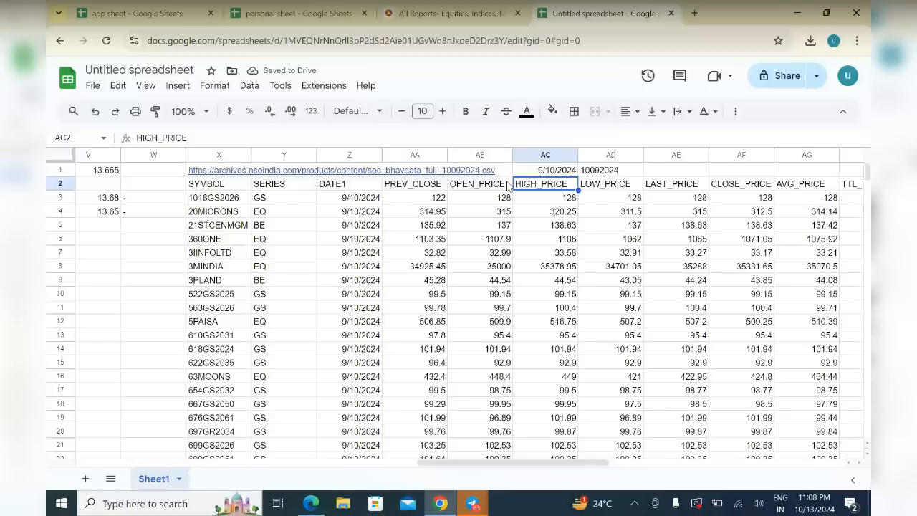
Clear the fixed date from cell AC1 and enter the formula =TODAY() instead
left_click(546, 171)
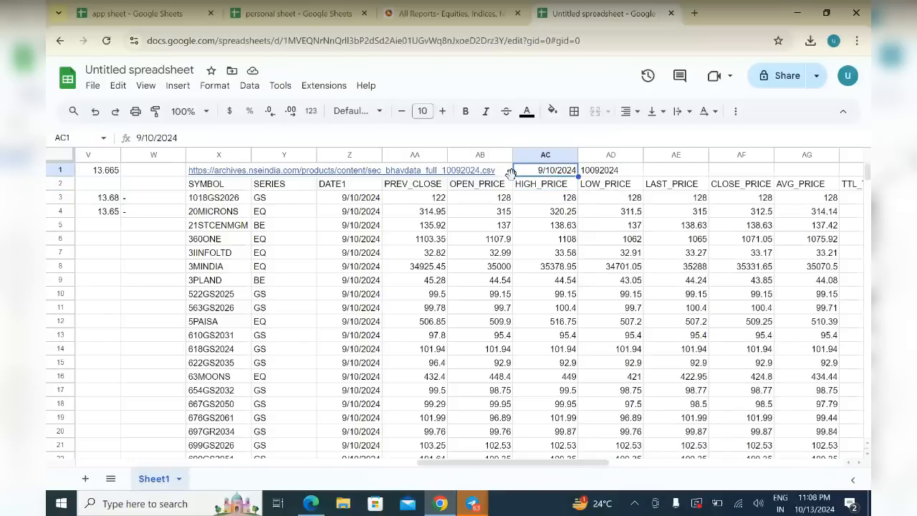
scroll(510, 173, "right", 3)
scroll(510, 173, "left", 3)
key("Delete")
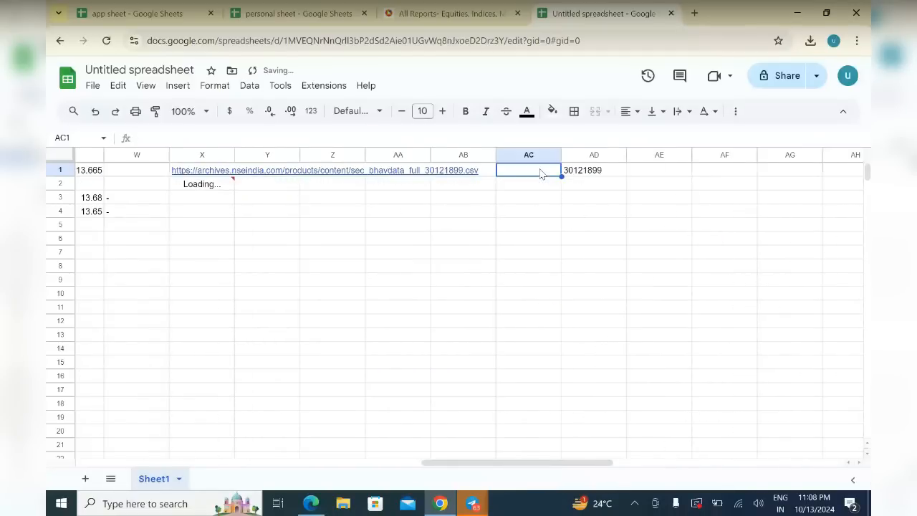
type("=")
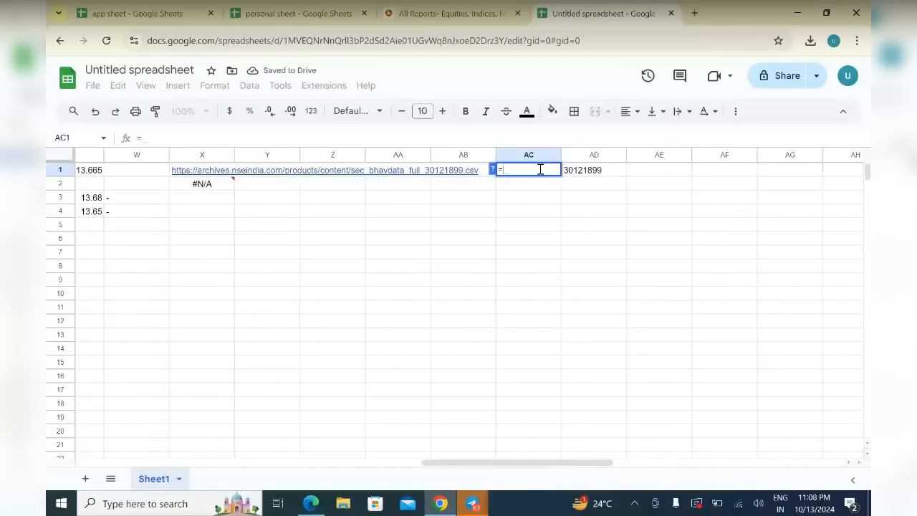
type("today")
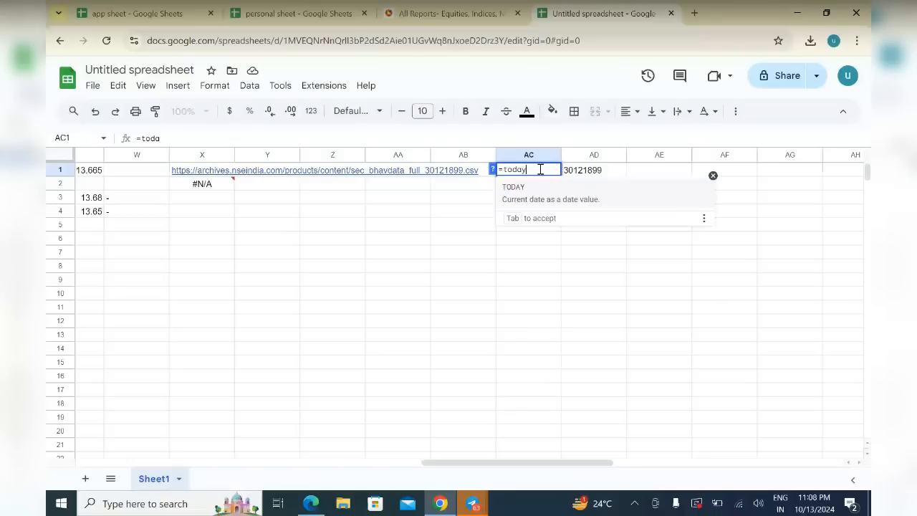
key("Tab")
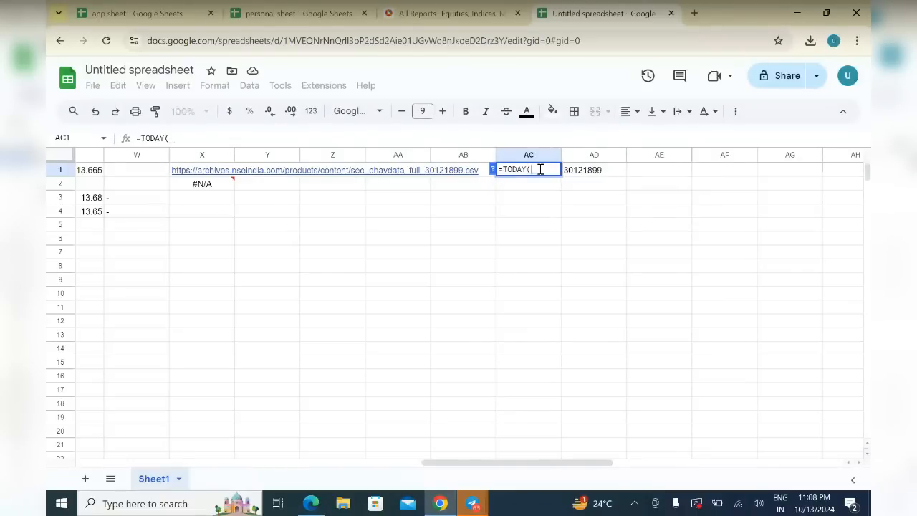
key("Return")
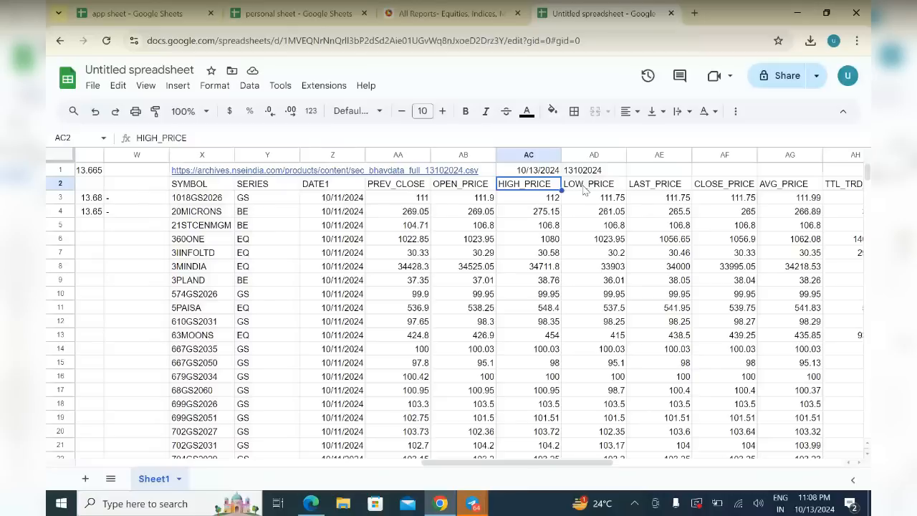
Examine the imported bhavcopy columns from SYMBOL through DELIV_PER
scroll(607, 195, "right", 2)
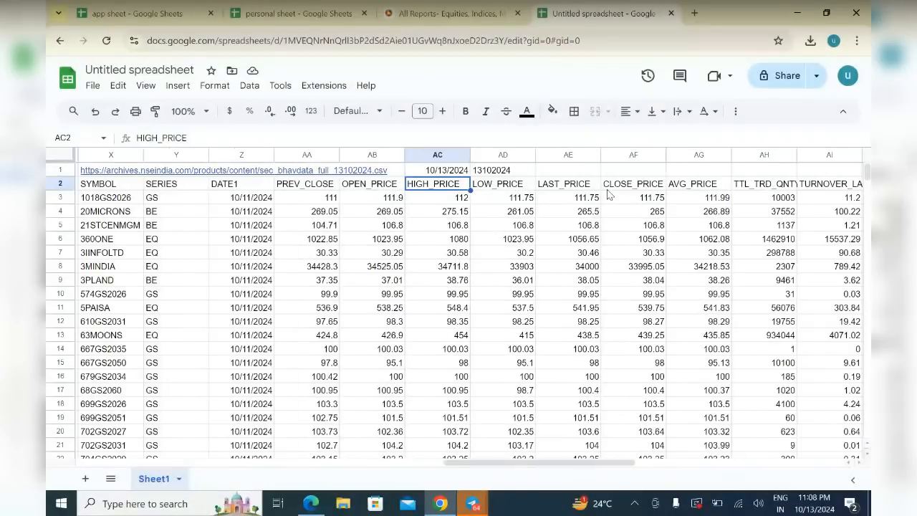
scroll(607, 195, "right", 6)
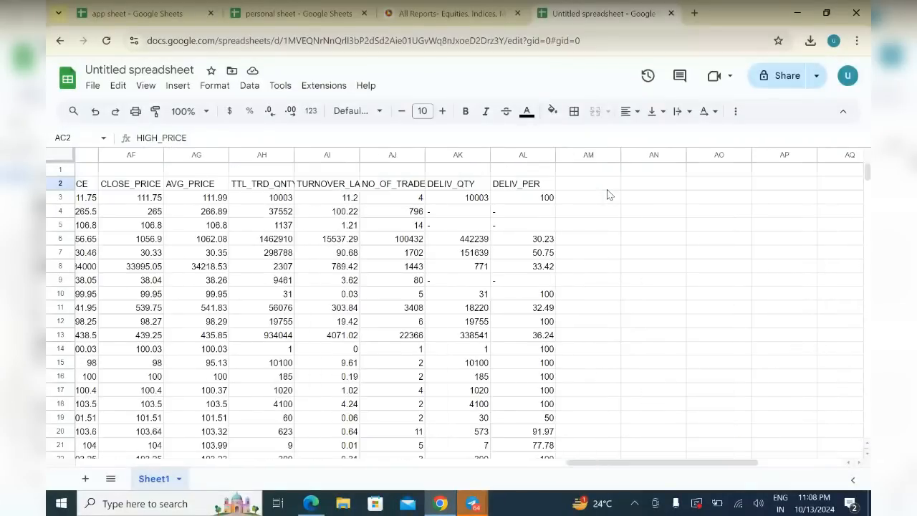
scroll(608, 195, "right", 1)
scroll(608, 195, "left", 1)
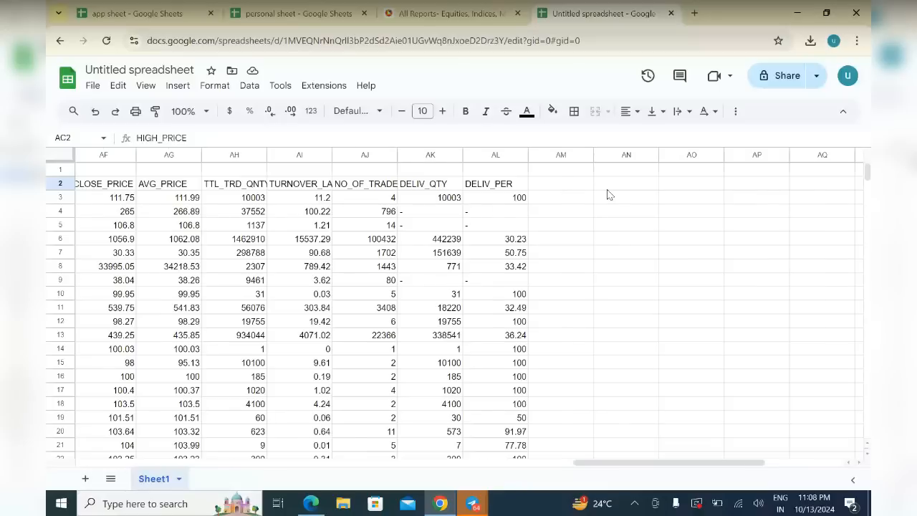
scroll(607, 195, "left", 1)
scroll(608, 195, "left", 2)
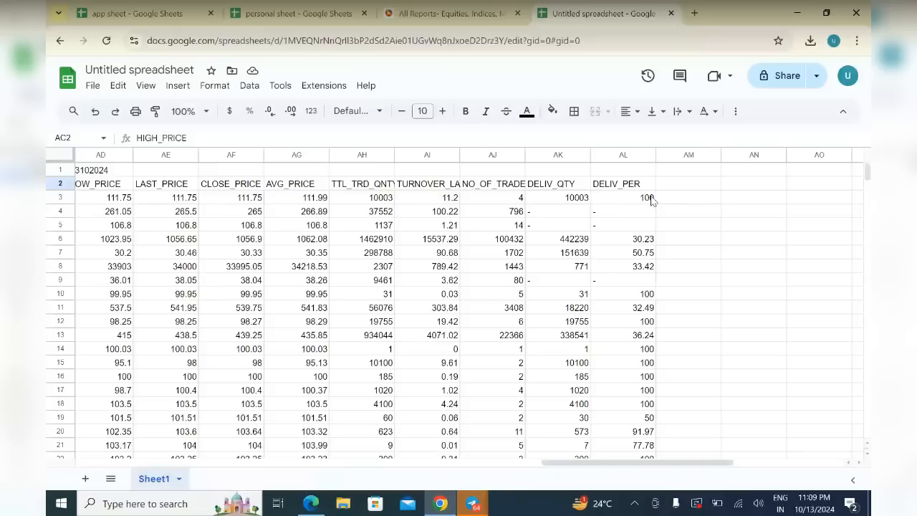
Switch to the personal sheet spreadsheet and open its hidden delivery data sheet
left_click(277, 16)
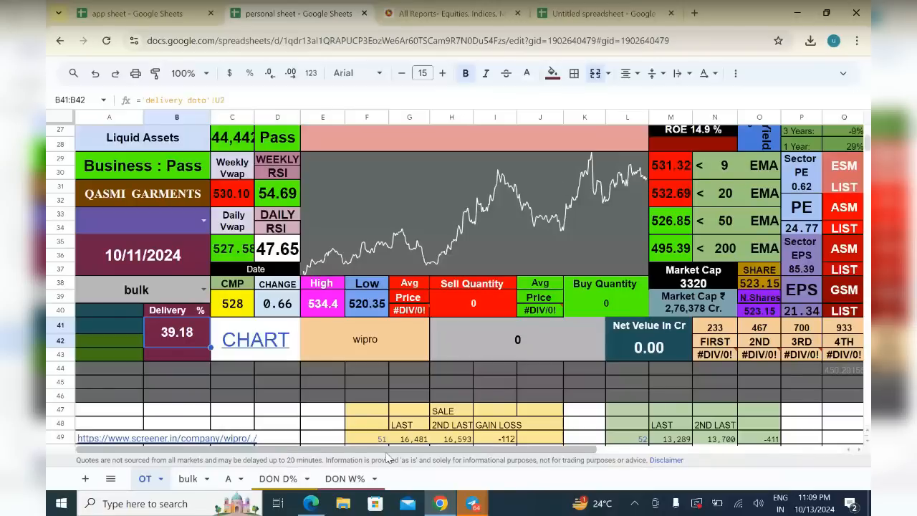
left_click(110, 479)
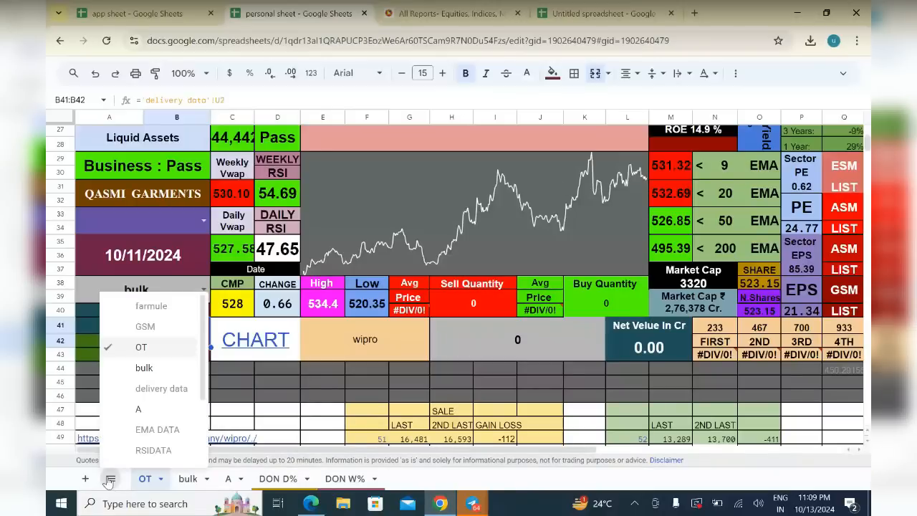
left_click(162, 390)
scroll(318, 302, "right", 2)
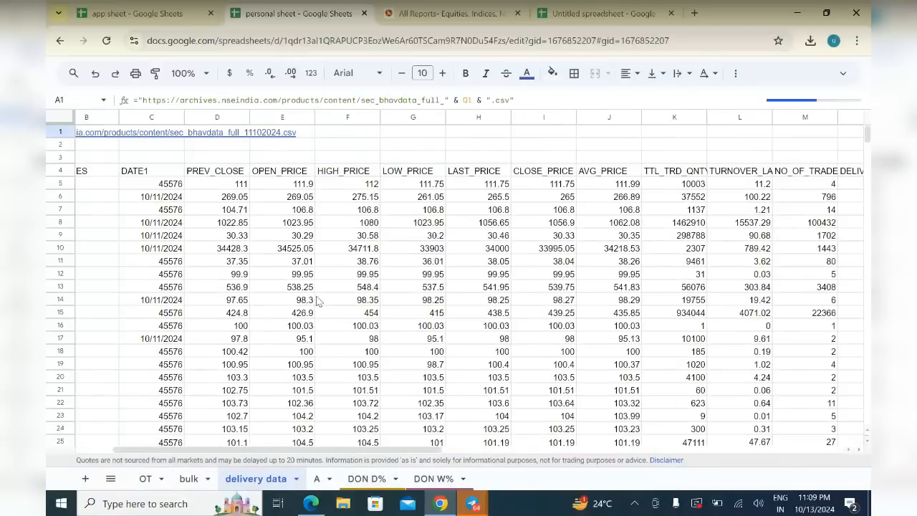
scroll(319, 302, "right", 6)
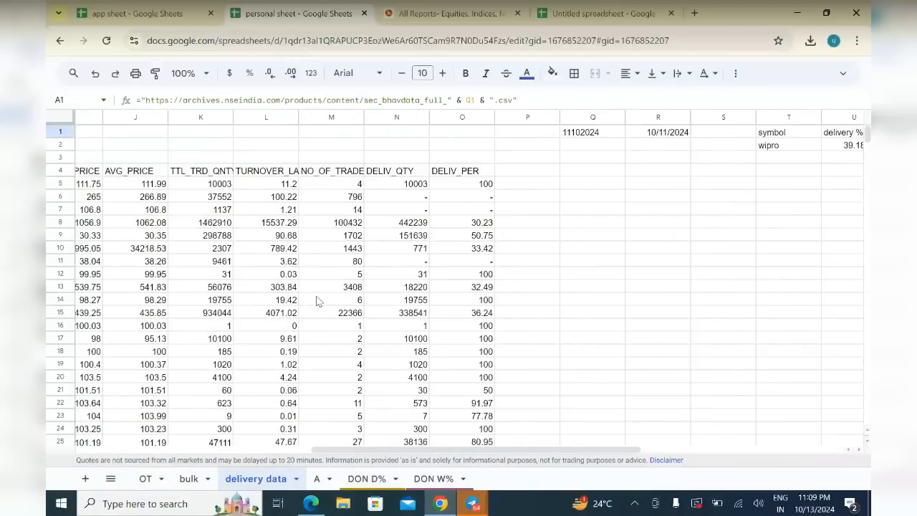
Copy the delivery % formula =xLOOKUP(T2,A5:A,O5:O) from cell U2 of the delivery data sheet
scroll(319, 302, "right", 3)
left_click(621, 143)
triple_click(156, 100)
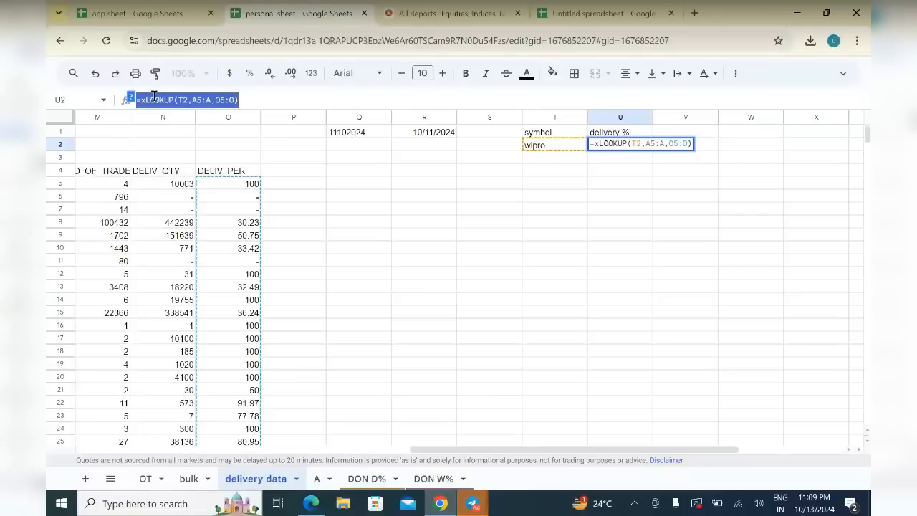
right_click(155, 100)
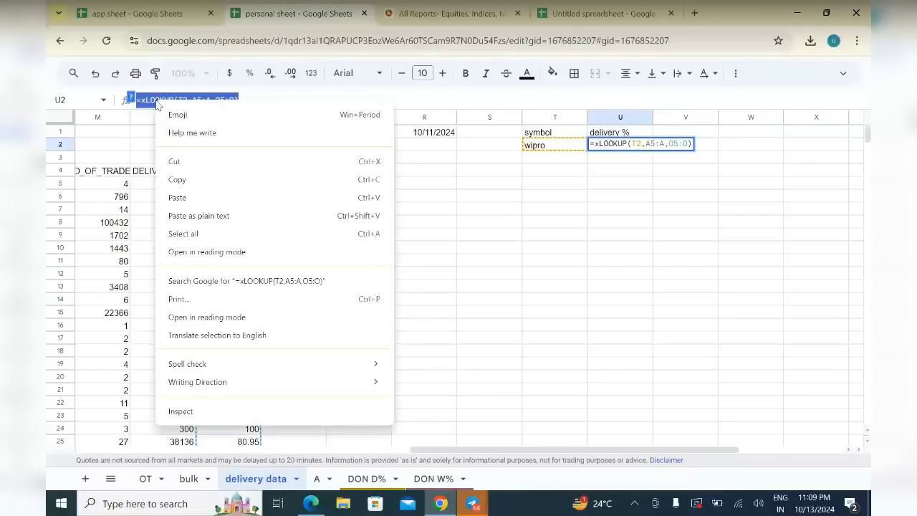
left_click(202, 183)
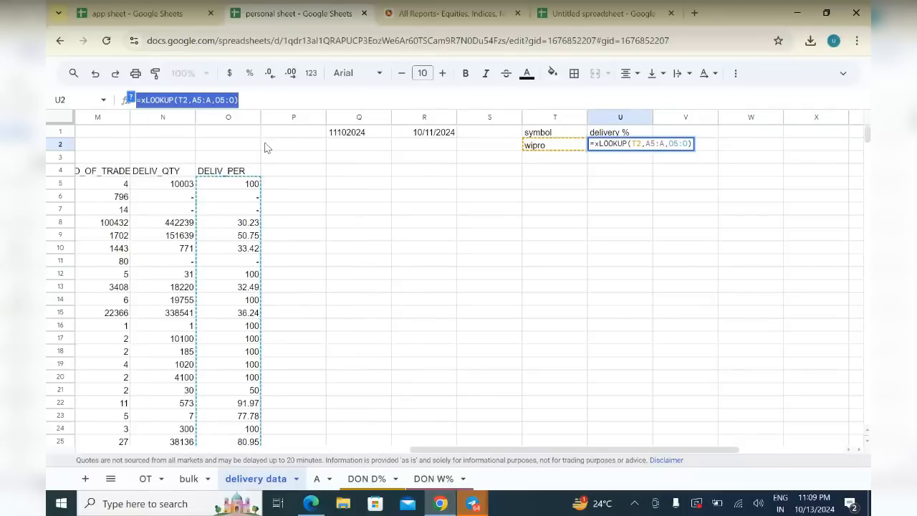
Return to the Untitled spreadsheet and paste the copied XLOOKUP formula into cell AN2
left_click(551, 14)
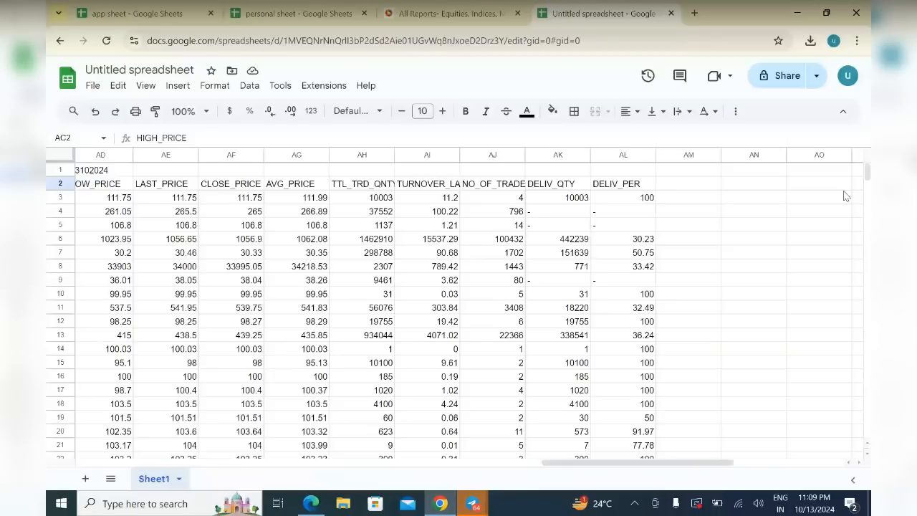
left_click(743, 186)
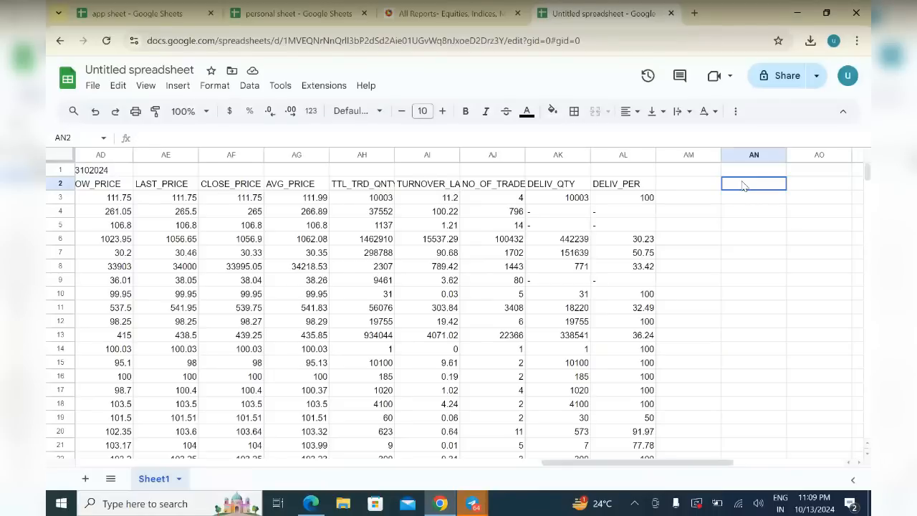
right_click(743, 186)
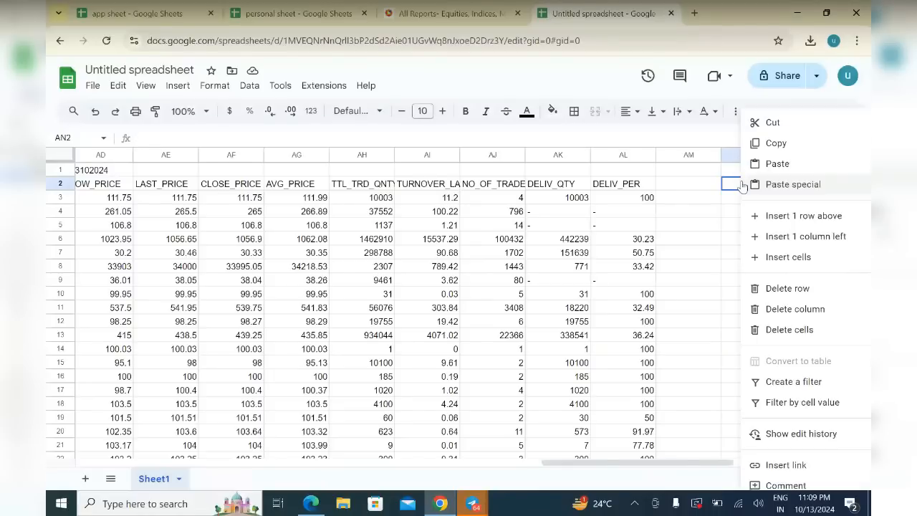
left_click(775, 169)
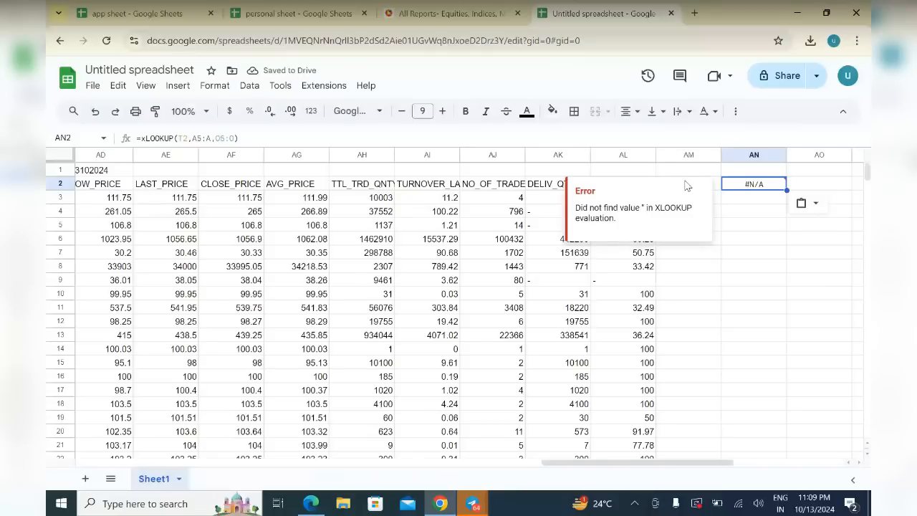
Change the lookup key of the XLOOKUP formula in cell AN2 to I1, the symbol cell above the filtered bulk deals
left_click(199, 138)
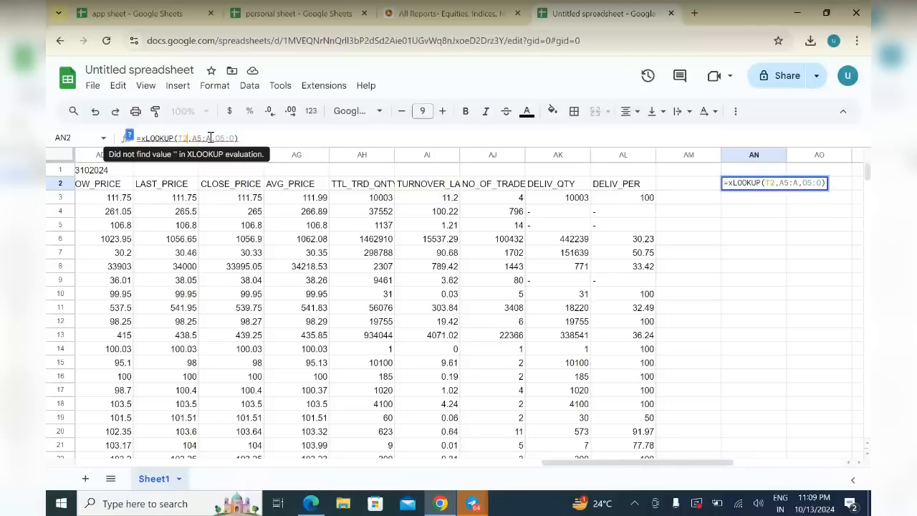
key("BackSpace")
key("BackSpace")
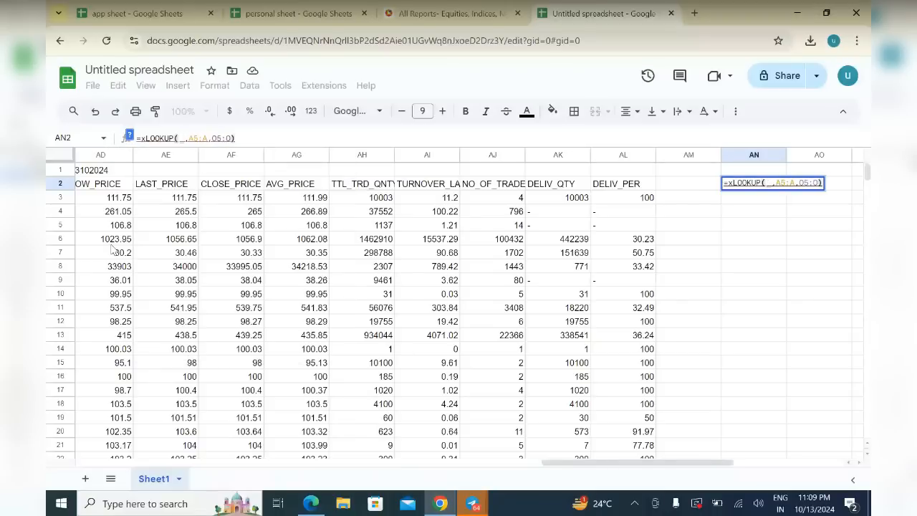
scroll(115, 247, "left", 4)
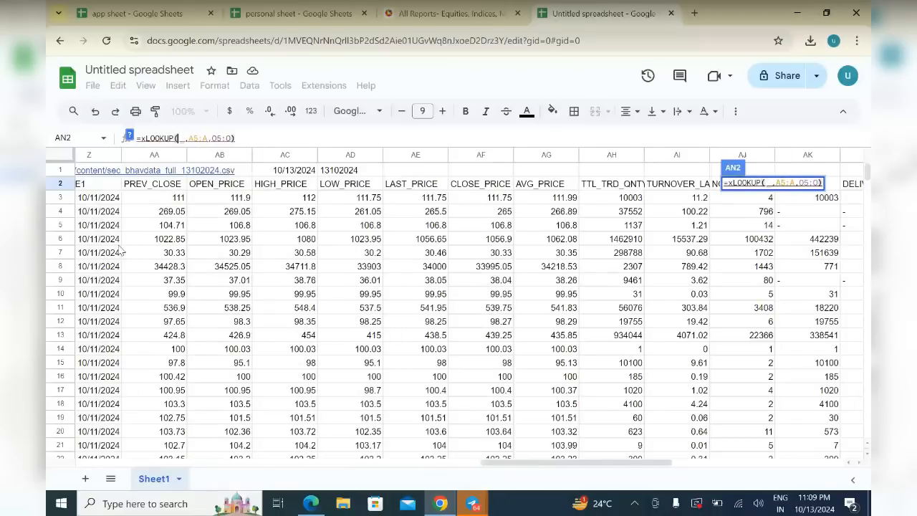
scroll(120, 249, "left", 8)
scroll(120, 250, "left", 8)
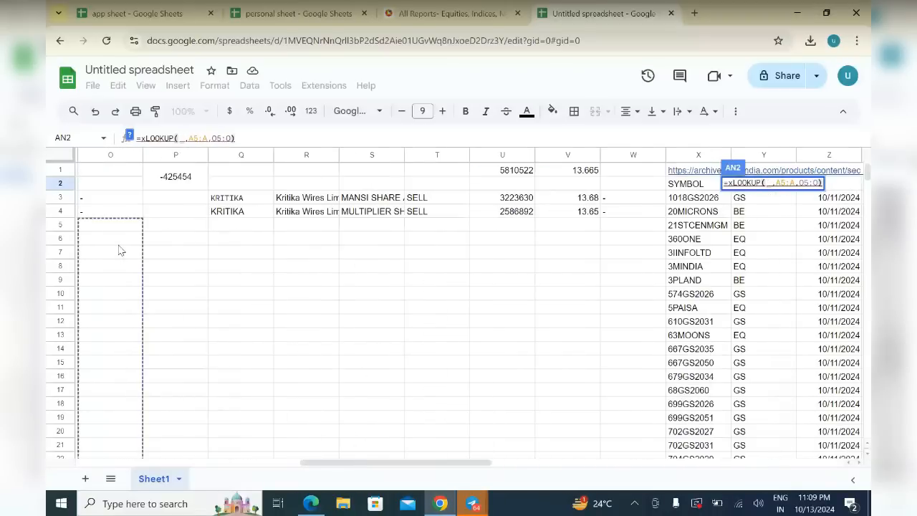
scroll(120, 249, "left", 4)
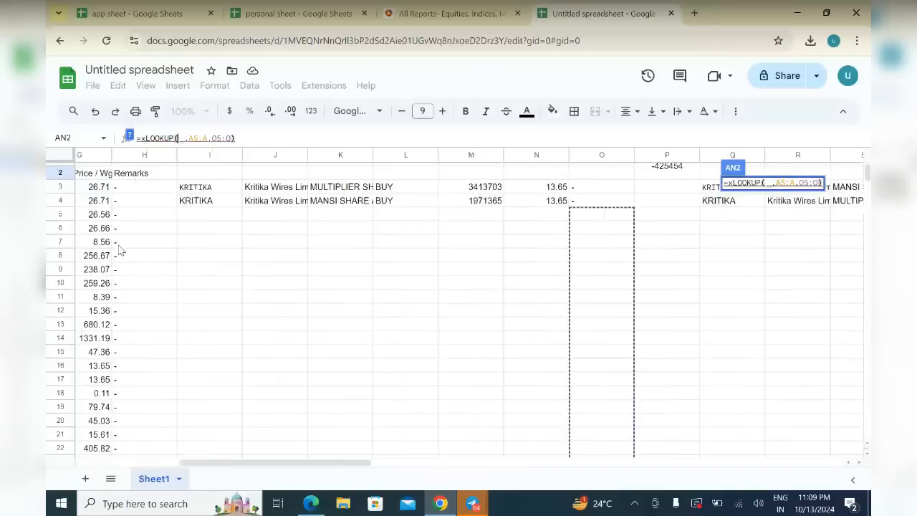
scroll(121, 249, "up", 1)
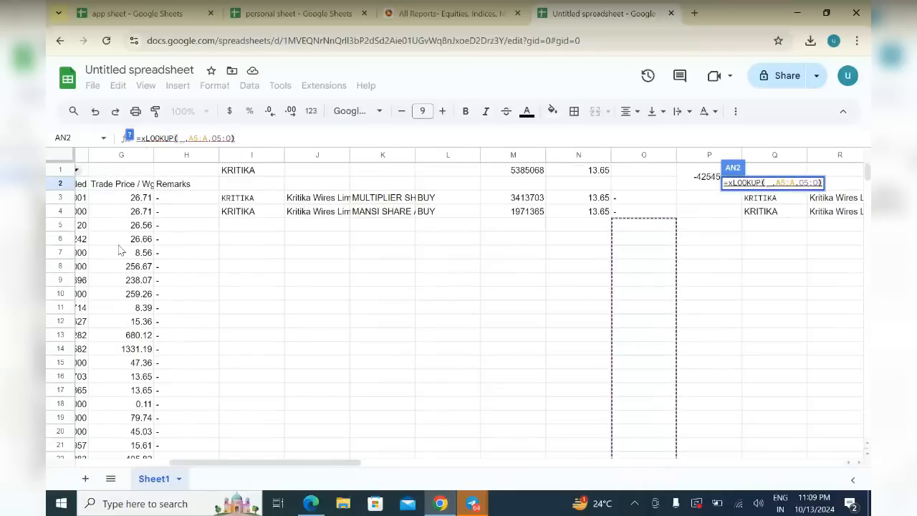
left_click(233, 172)
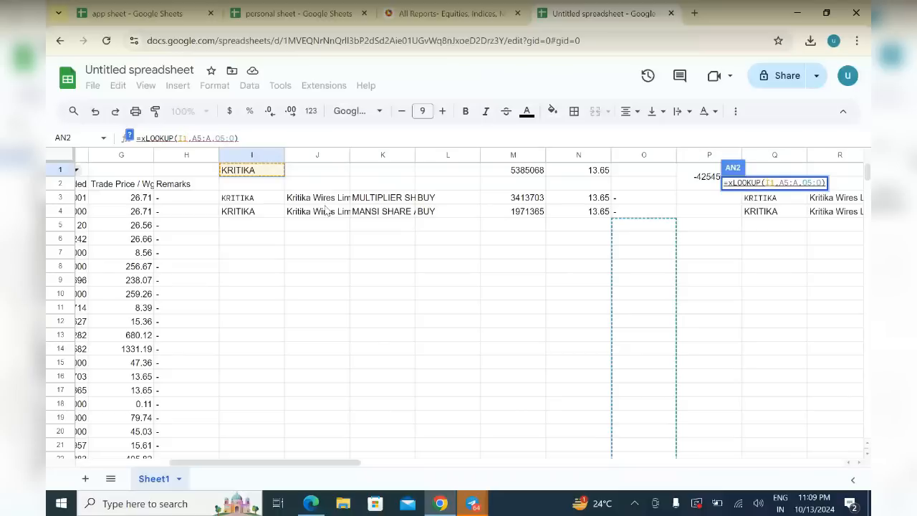
Set the lookup range of the AN2 XLOOKUP formula to x2:x, the bhavcopy's SYMBOL column
scroll(327, 209, "right", 8)
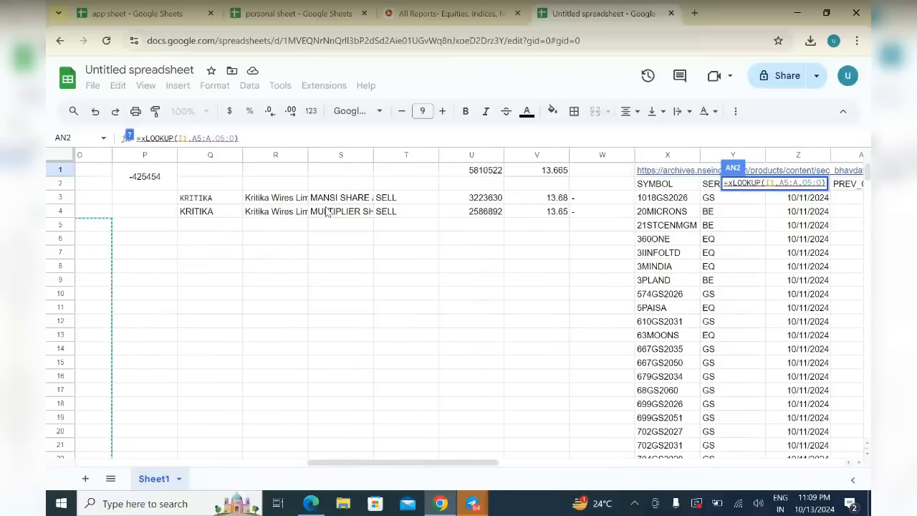
scroll(327, 210, "right", 10)
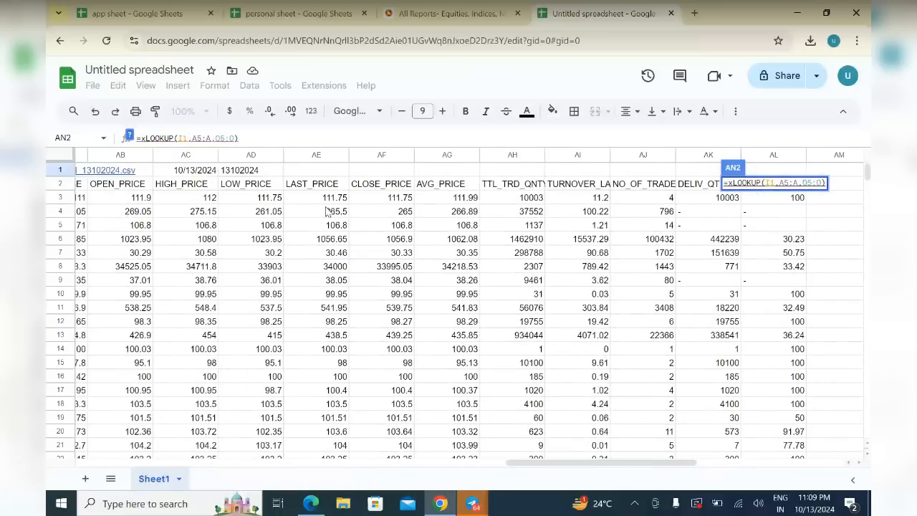
scroll(326, 210, "left", 7)
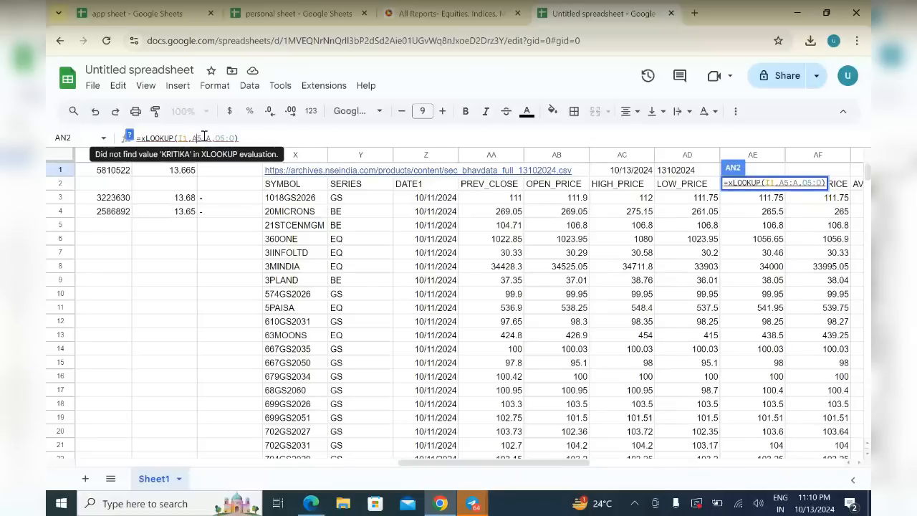
key("BackSpace")
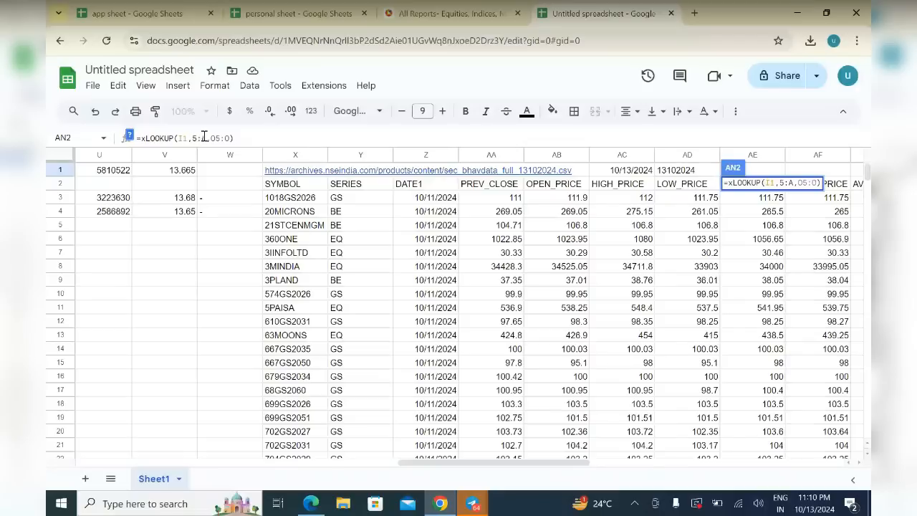
type("x")
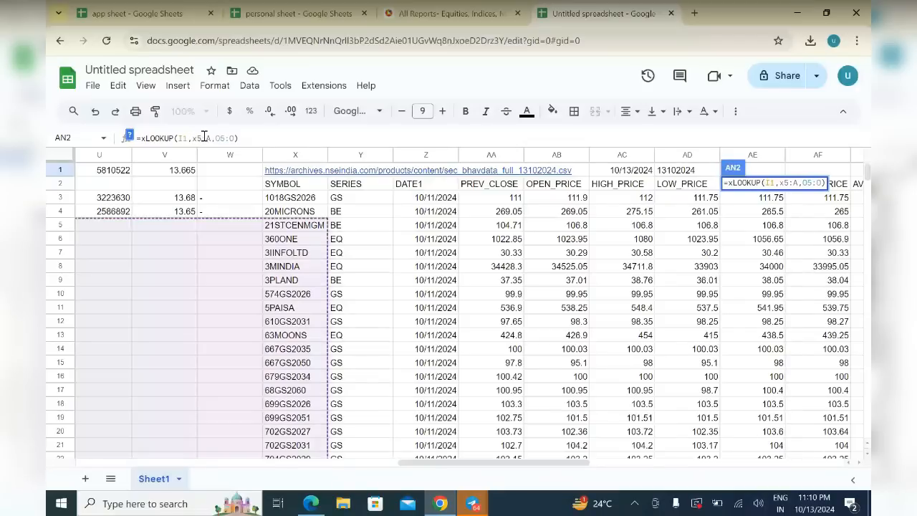
key("Delete")
type("2")
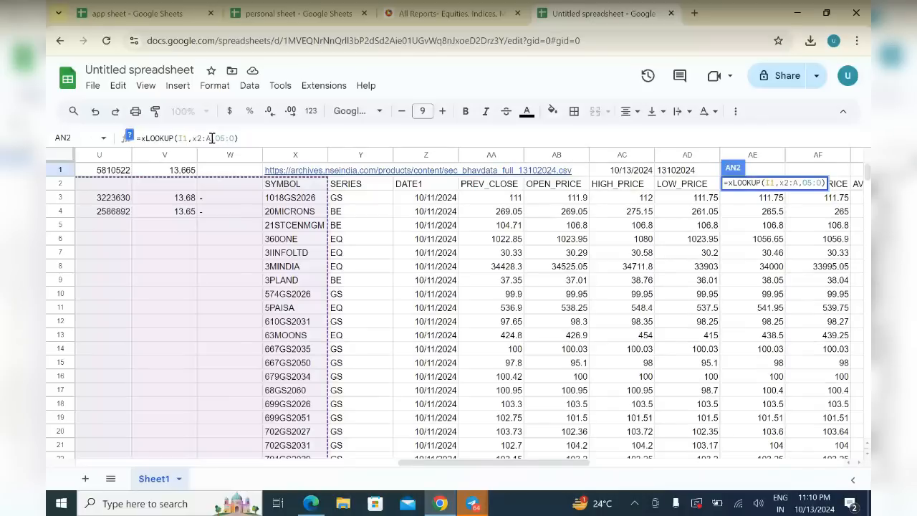
key("BackSpace")
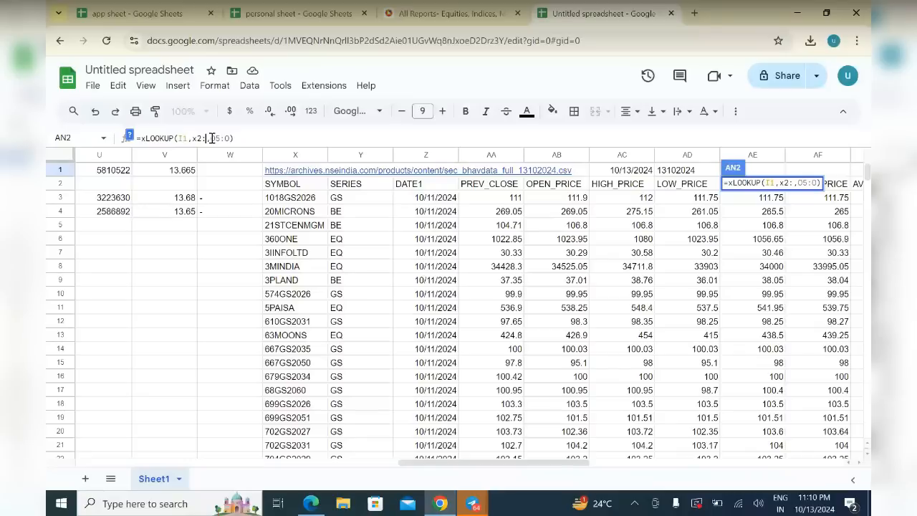
type("x")
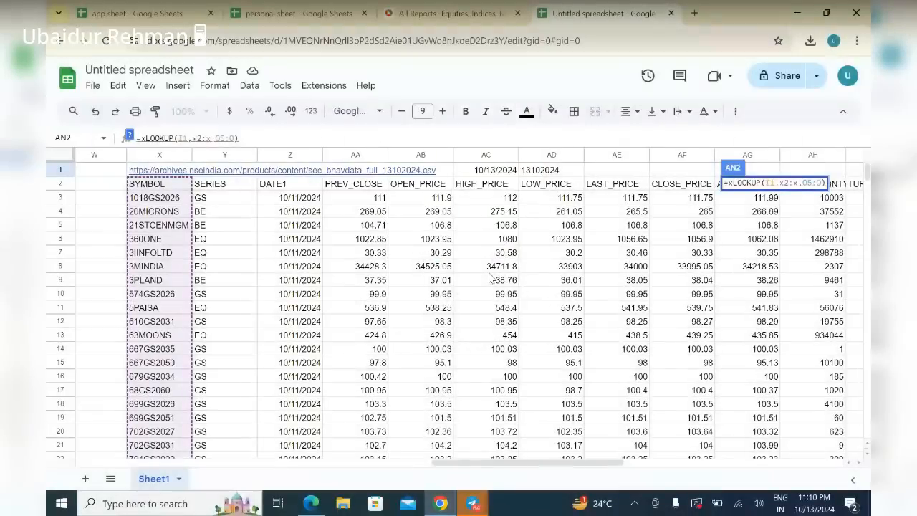
Set the result range of the XLOOKUP formula to al2:al, the DELIV_PER column, and enter the formula in AN2
scroll(489, 278, "right", 8)
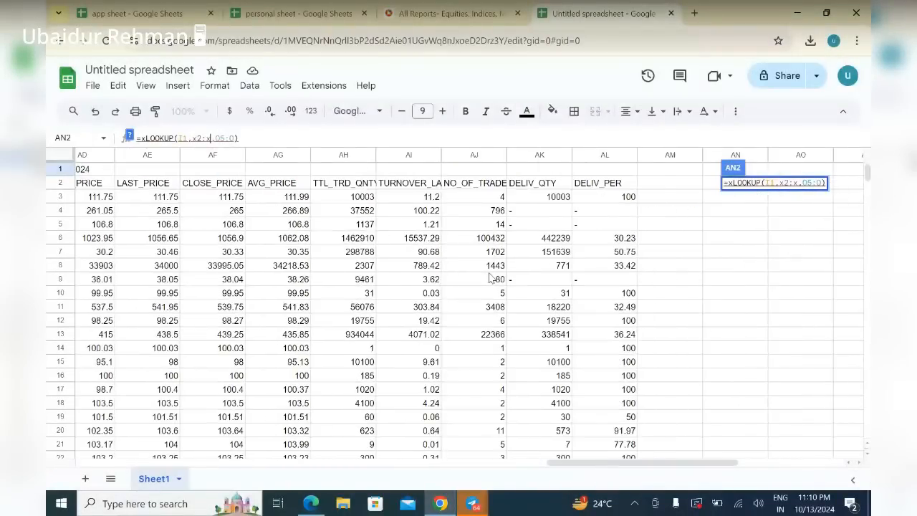
scroll(489, 278, "right", 1)
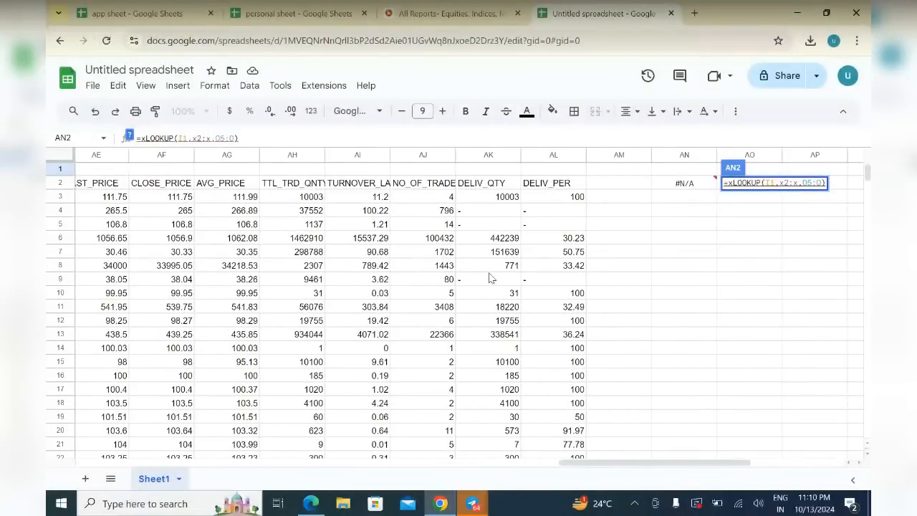
scroll(489, 278, "right", 1)
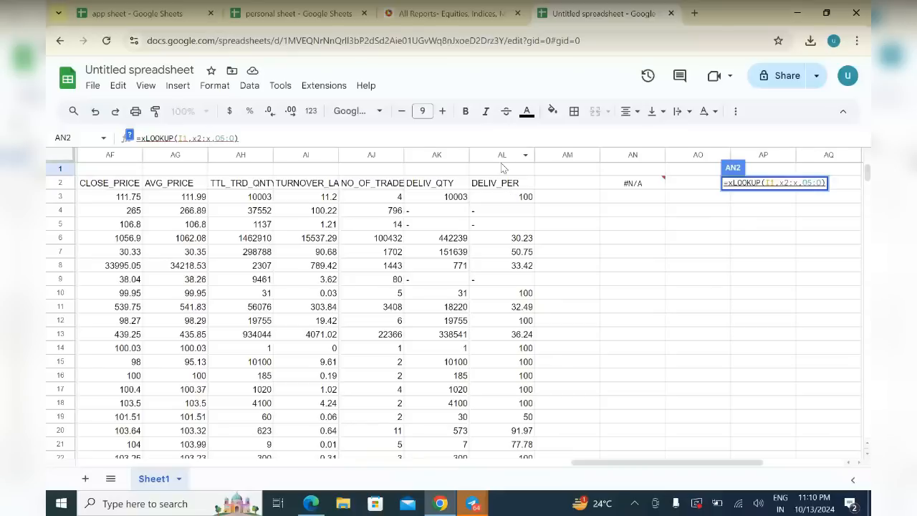
left_click(225, 138)
key("BackSpace")
key("BackSpace")
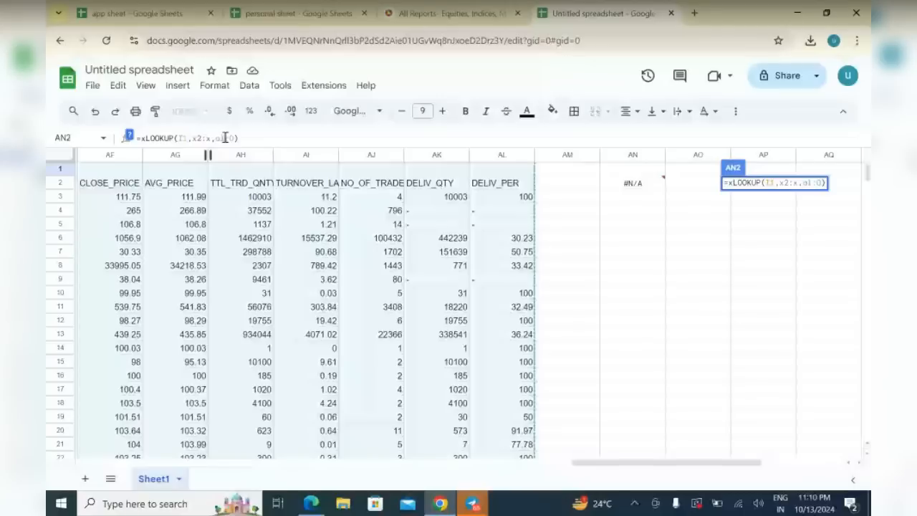
type("al")
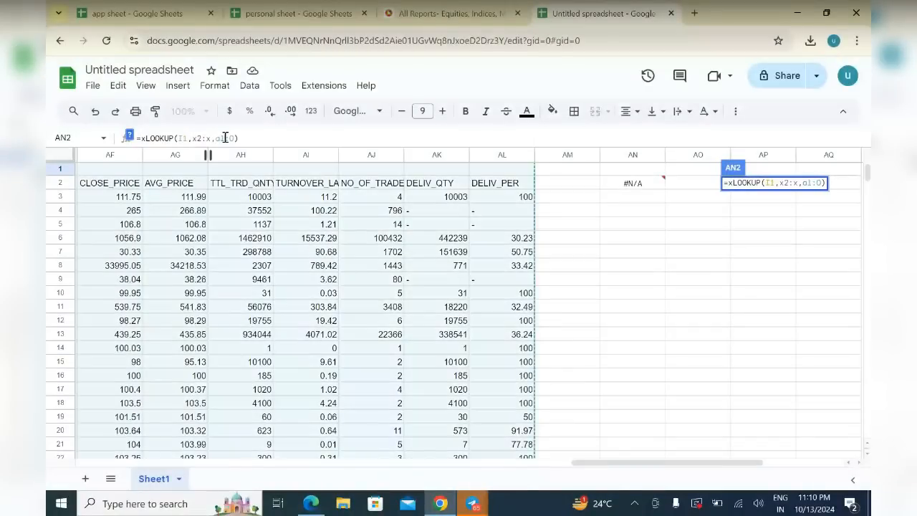
type("2")
left_click(239, 137)
key("BackSpace")
type("al")
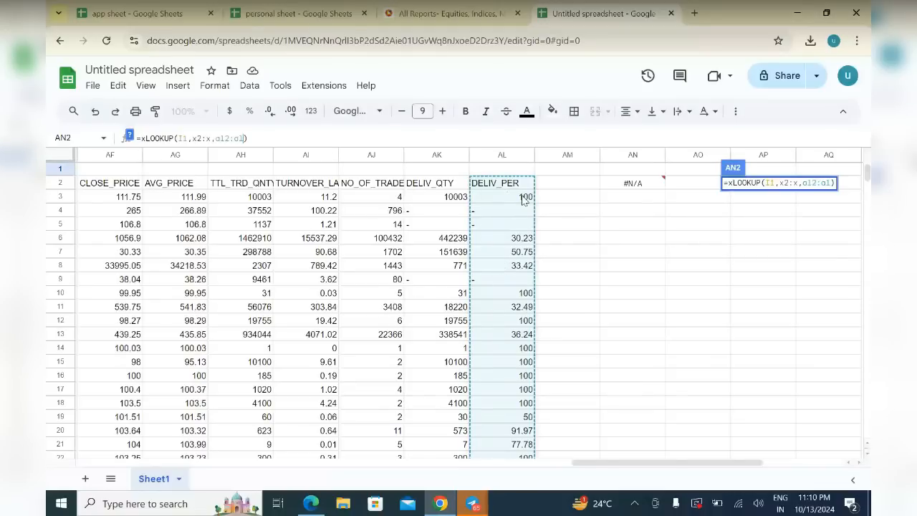
key("Return")
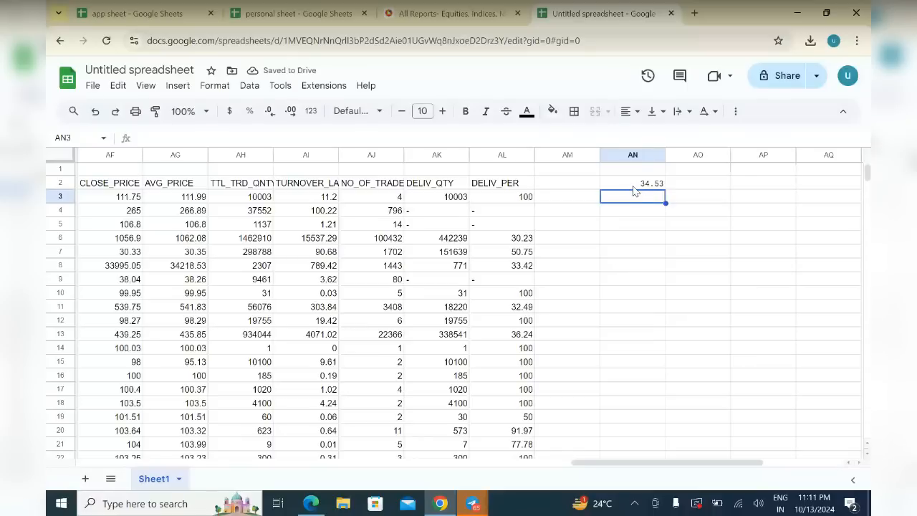
Locate the row 6 delivery percentage in column AL and copy its symbol, 360ONE, from cell X6
scroll(633, 191, "left", 1)
scroll(633, 191, "left", 1)
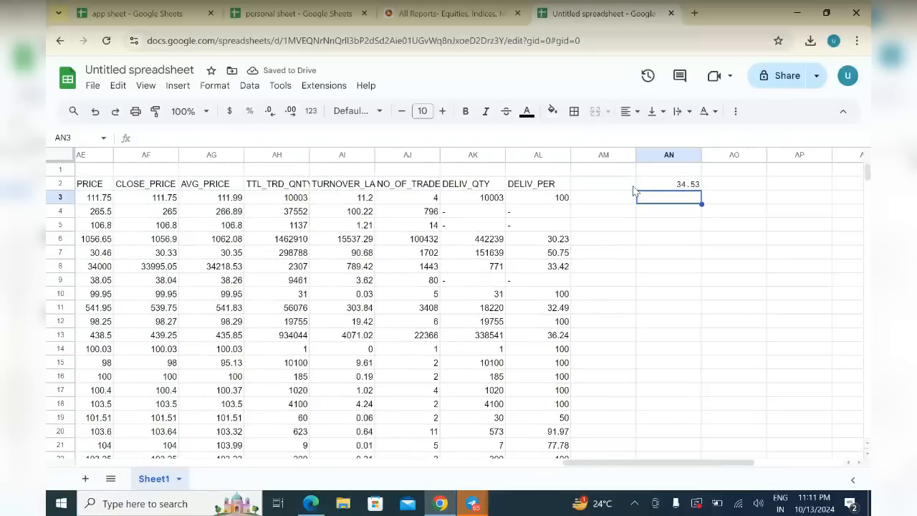
scroll(634, 190, "left", 1)
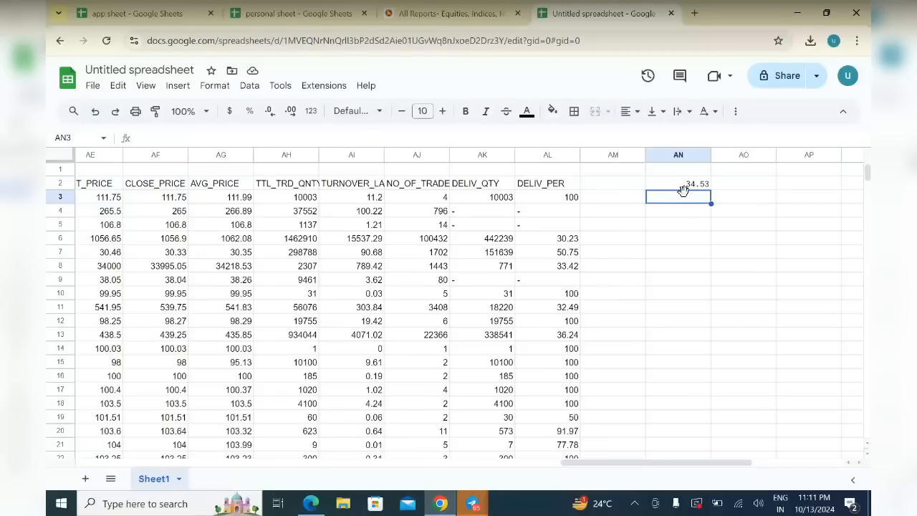
left_click(568, 244)
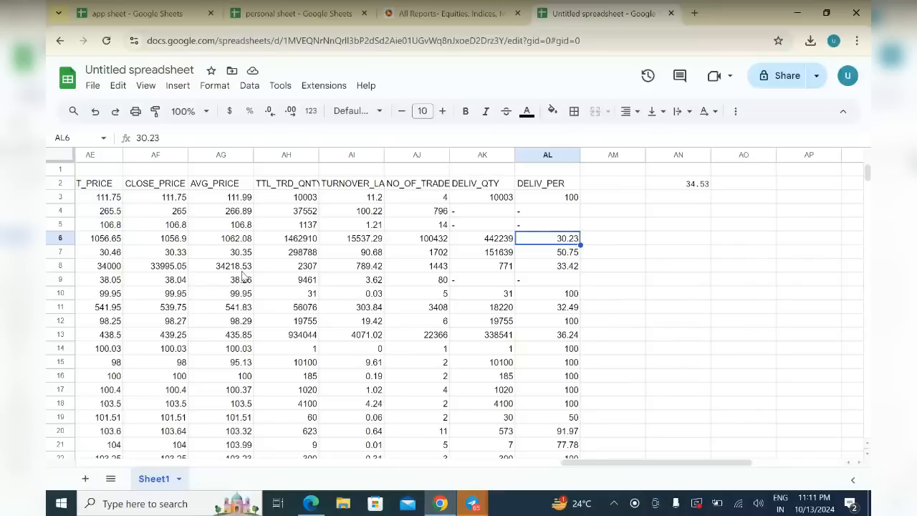
scroll(242, 276, "left", 10)
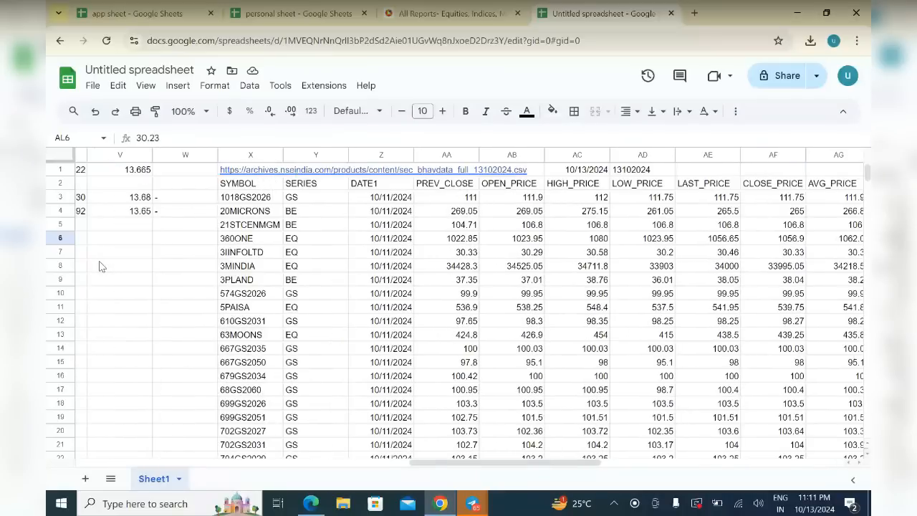
scroll(101, 266, "right", 1)
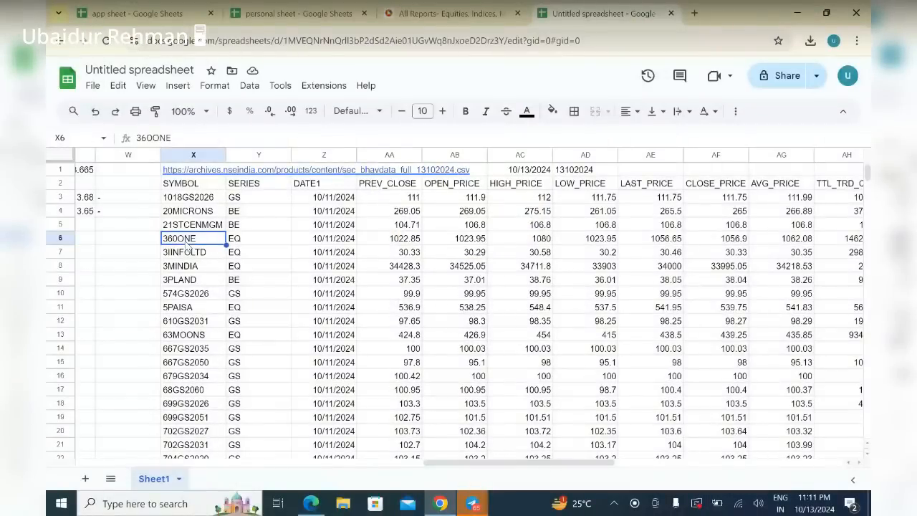
right_click(193, 236)
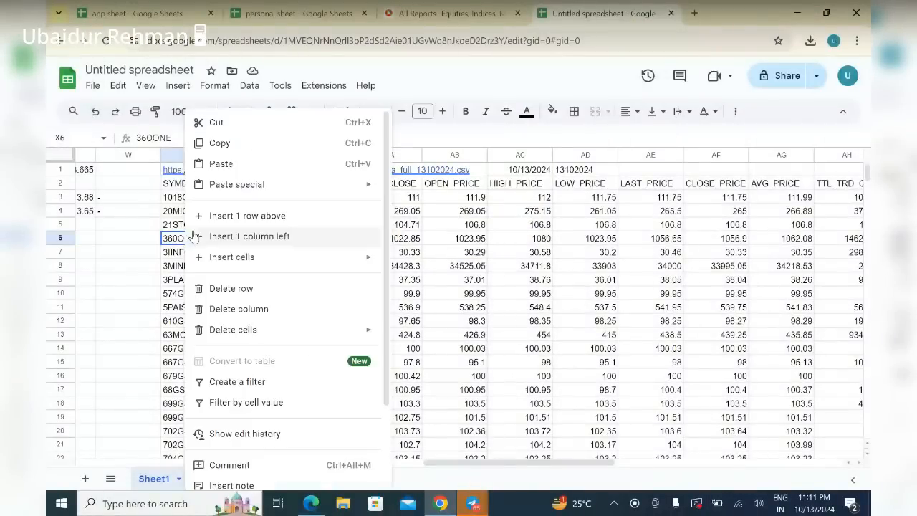
left_click(241, 146)
Replace the symbol in cell I1 with the copied 360ONE and compare AN2 with its DELIV_PER value in AL6
scroll(221, 212, "left", 5)
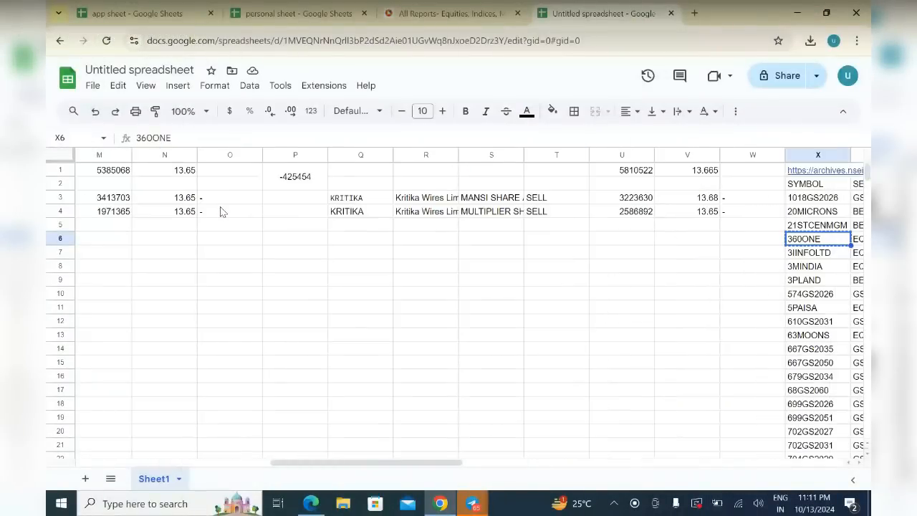
scroll(221, 212, "left", 2)
scroll(221, 211, "left", 4)
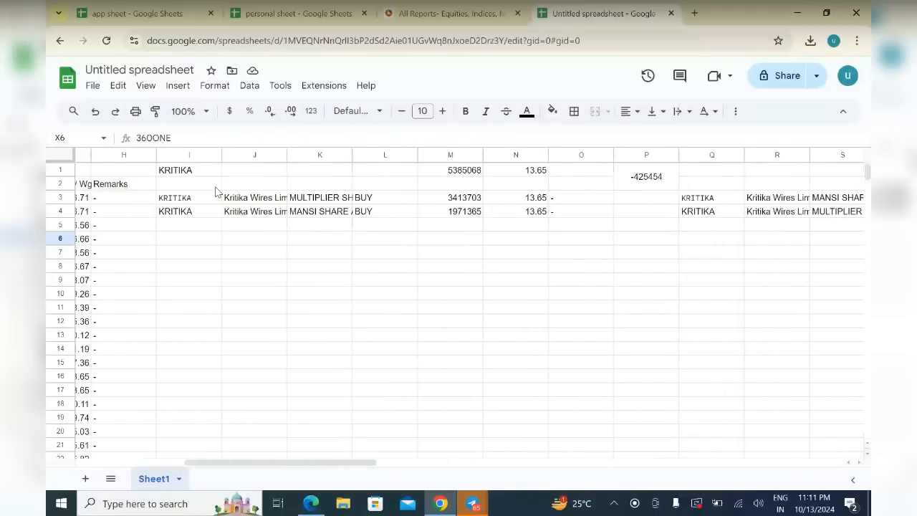
left_click(208, 174)
key("Delete")
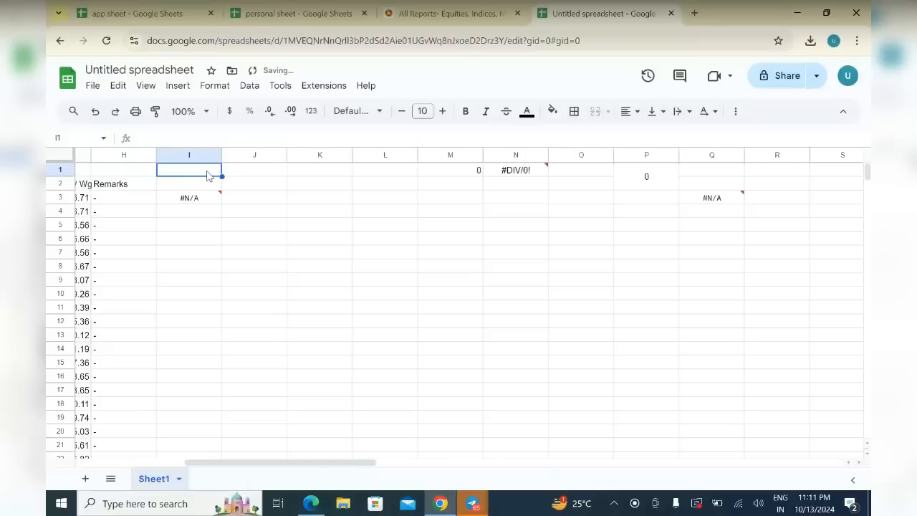
right_click(208, 175)
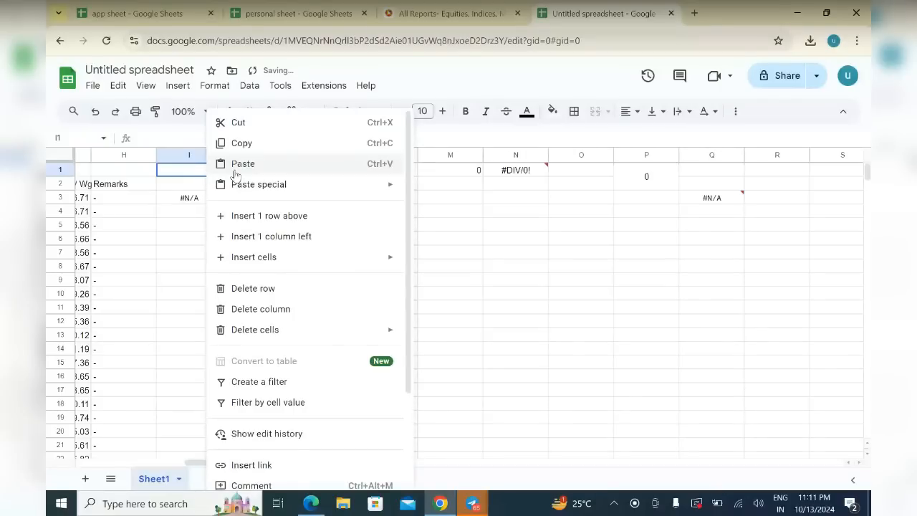
left_click(235, 168)
scroll(514, 248, "right", 2)
scroll(513, 249, "right", 10)
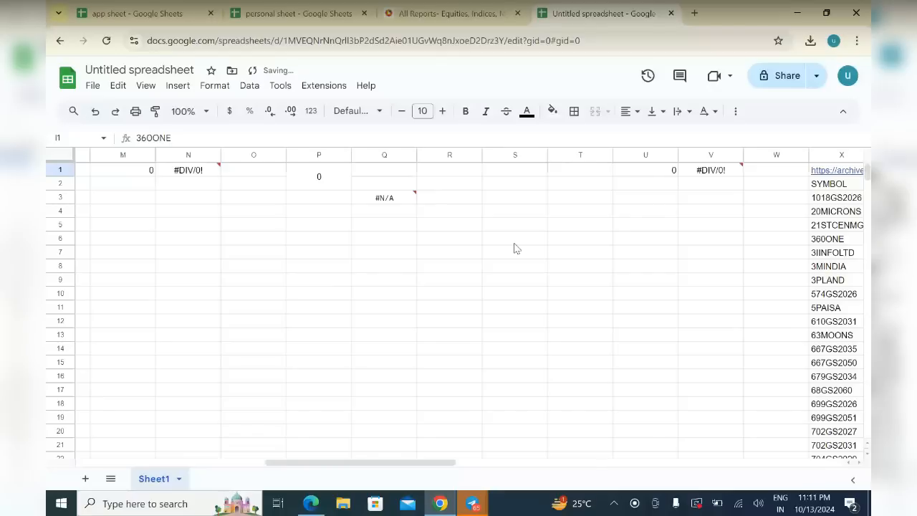
scroll(513, 248, "right", 2)
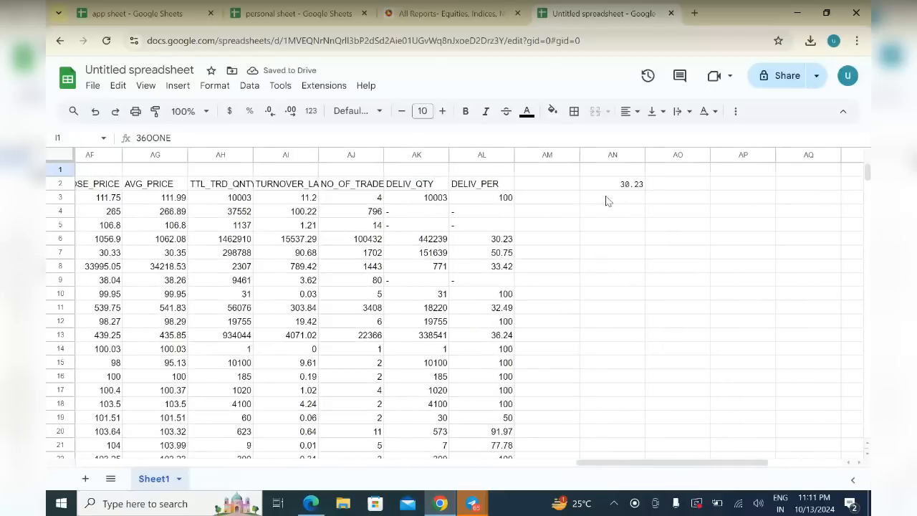
left_click(501, 240)
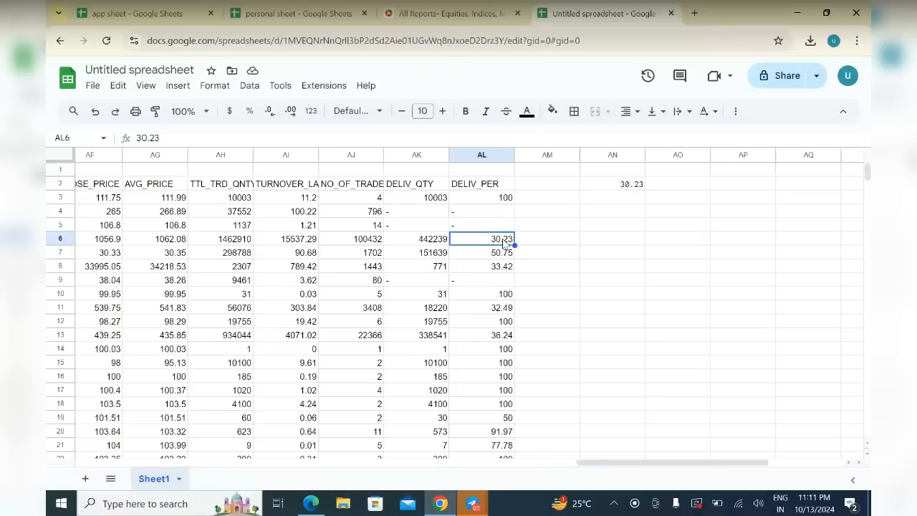
Check the XLOOKUP formula in AN2 and review the bulk deals table in columns A to H
left_click(631, 185)
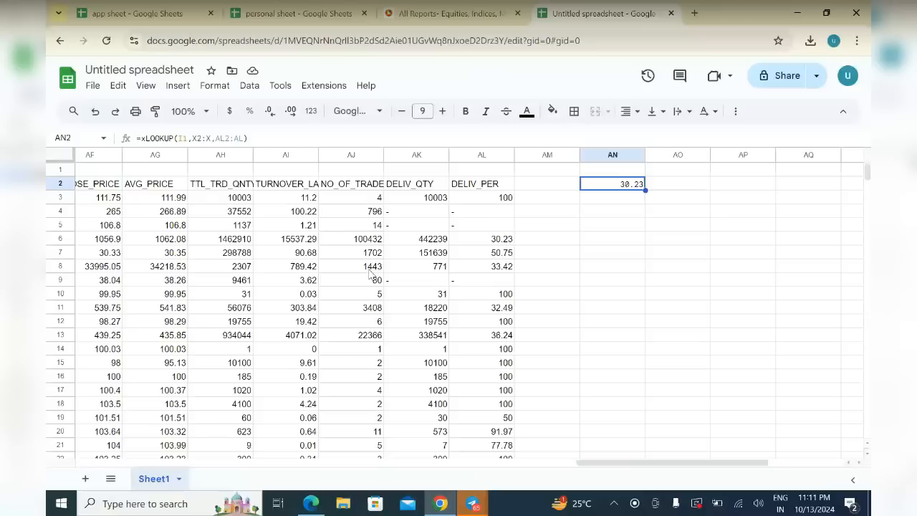
scroll(370, 274, "left", 15)
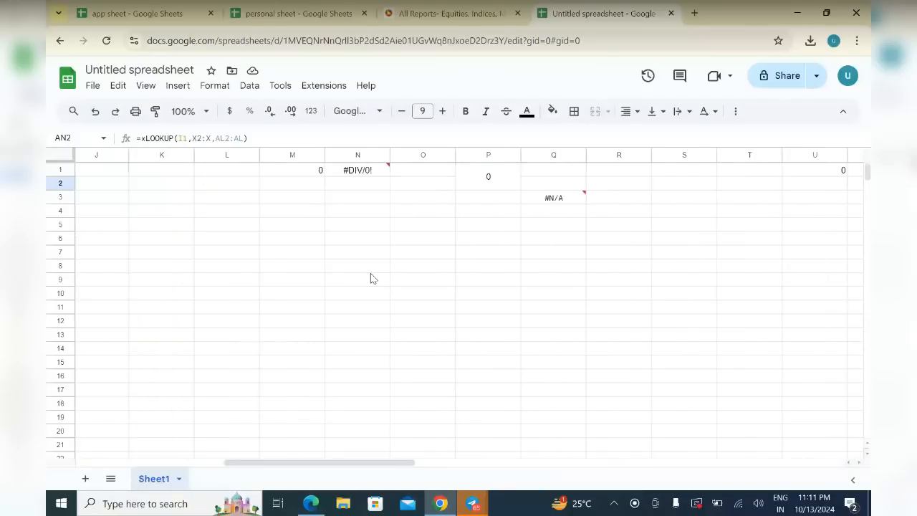
scroll(371, 279, "left", 5)
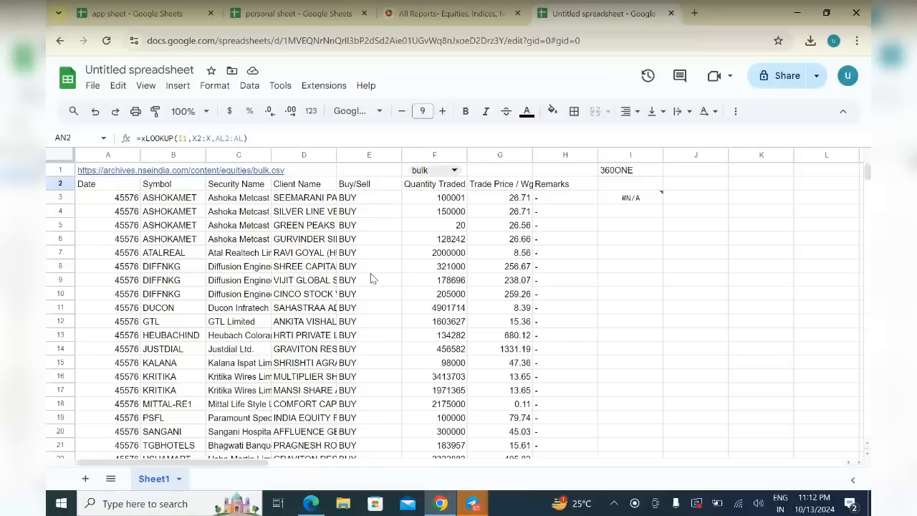
scroll(371, 278, "down", 2)
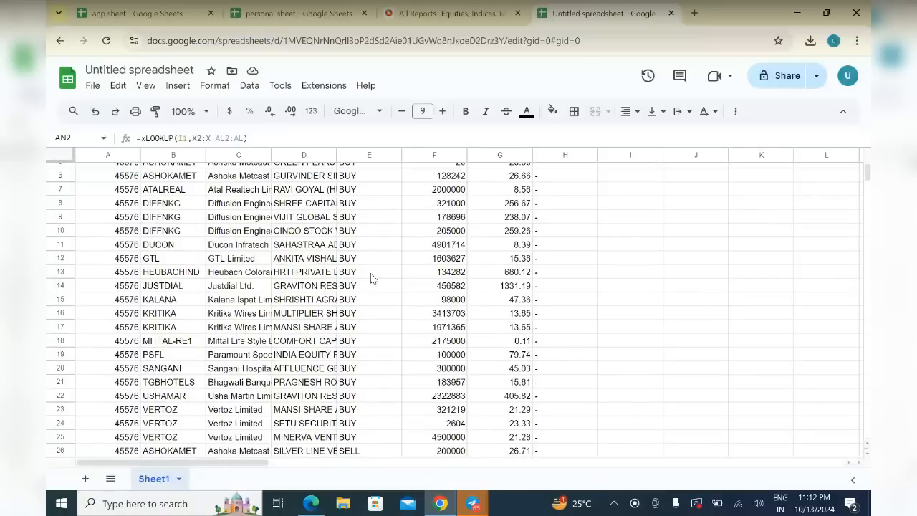
scroll(371, 279, "up", 2)
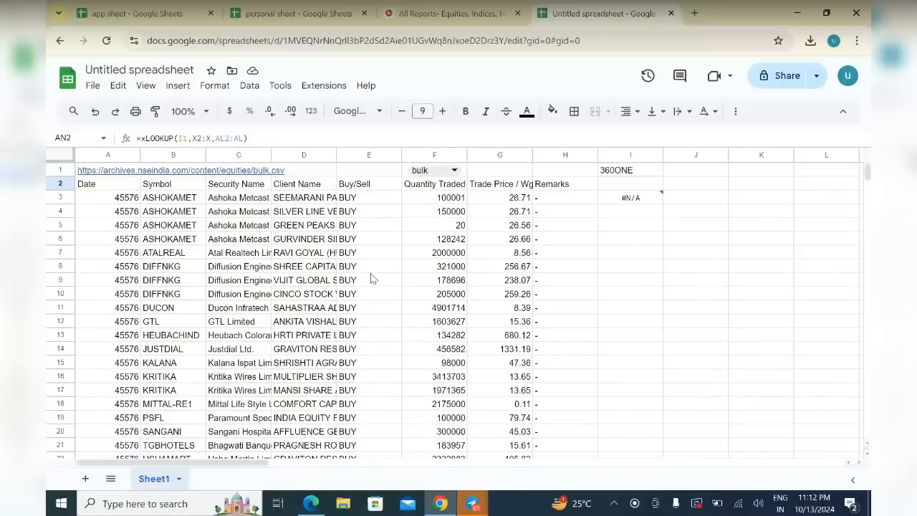
Close the untitled spreadsheet, NSE reports and app sheet, keeping the personal sheet open, and switch to the Telegram group call window
left_click(671, 13)
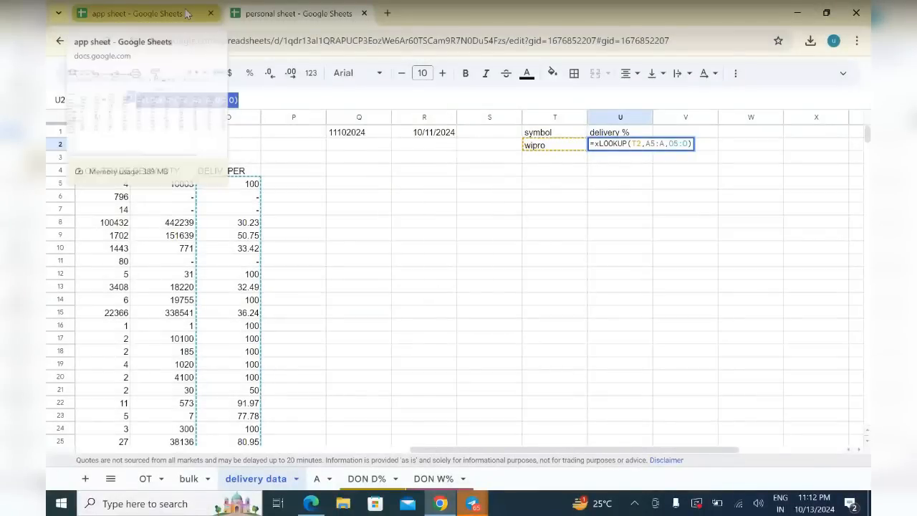
left_click(210, 13)
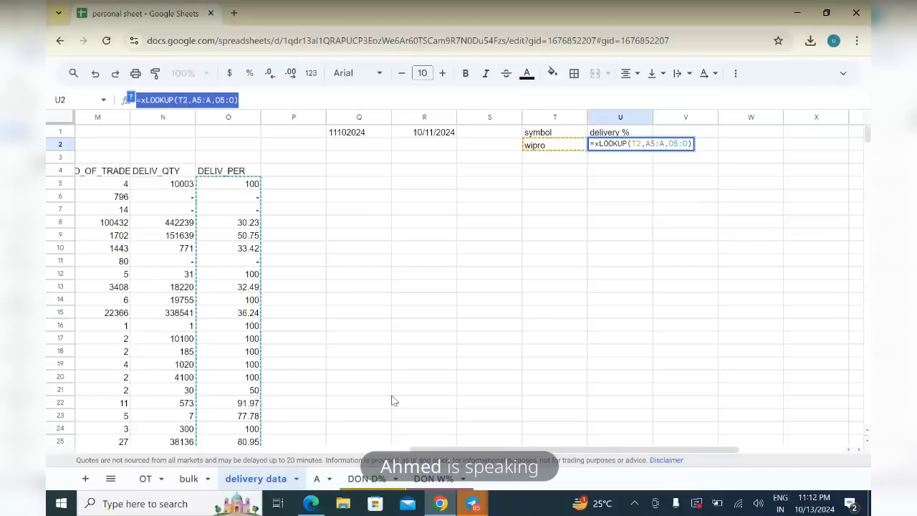
left_click(474, 505)
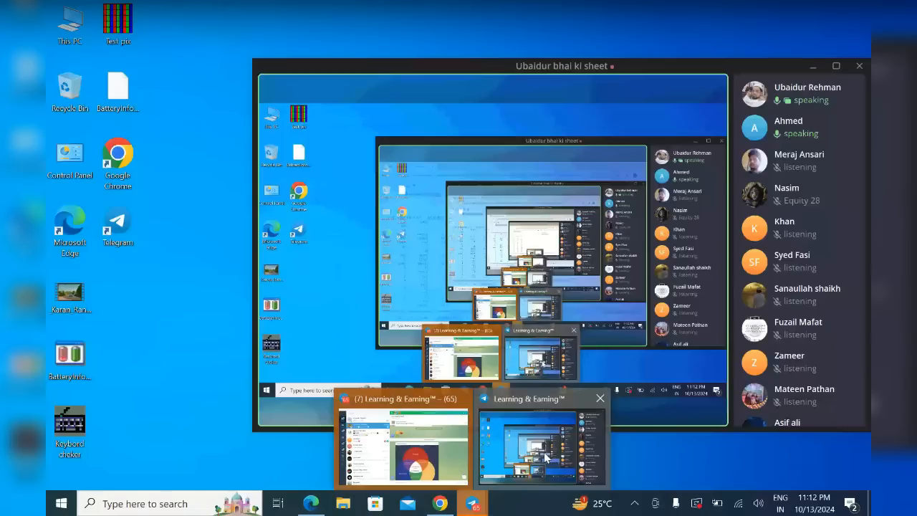
left_click(543, 451)
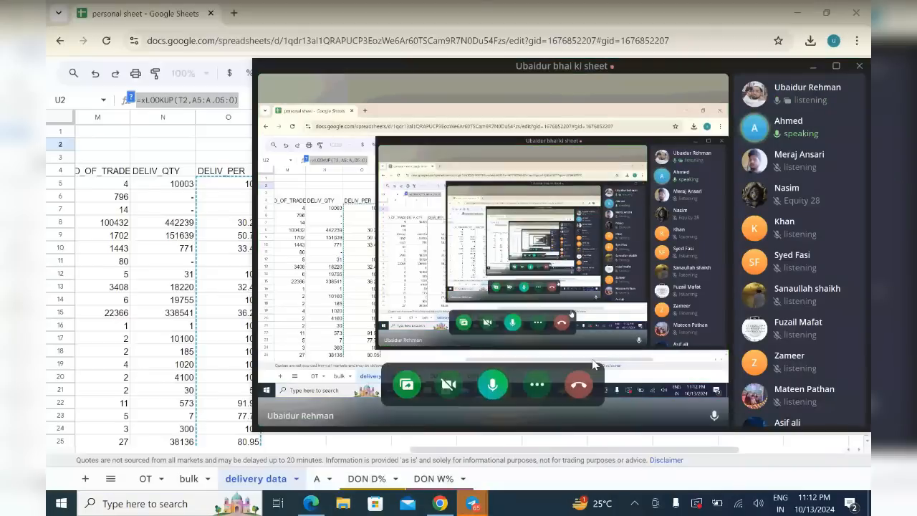